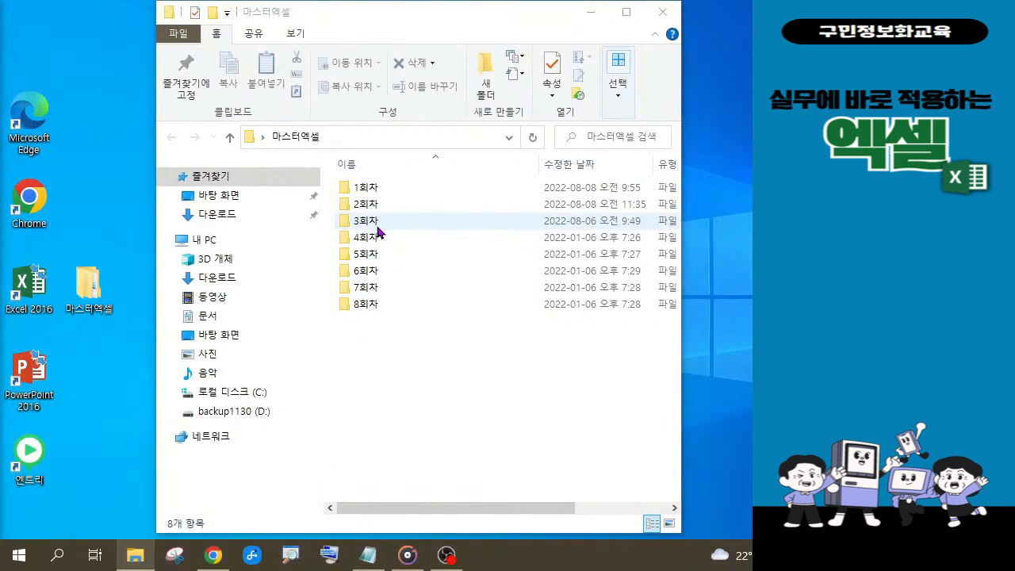
Step: Open the 3회차 folder inside the 마스터엑셀 folder
{"action": "key", "text": "ctrl+2"}
{"action": "left_click_drag", "start_coordinate": [314, 210], "coordinate": [468, 233]}
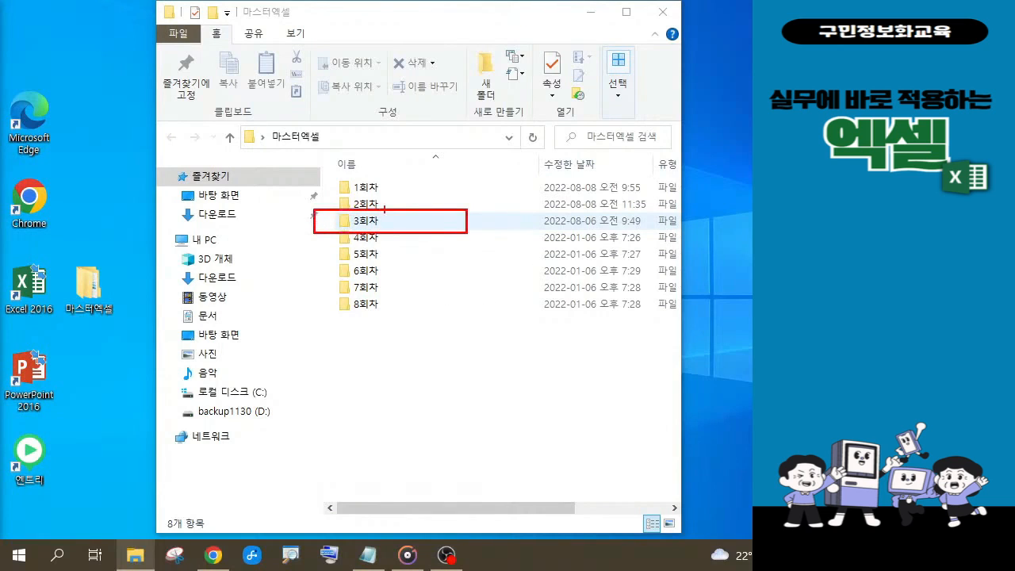
{"action": "mouse_move", "coordinate": [398, 218]}
{"action": "left_mouse_down"}
{"action": "mouse_move", "coordinate": [428, 188]}
{"action": "mouse_move", "coordinate": [469, 195]}
{"action": "mouse_move", "coordinate": [480, 170]}
{"action": "left_mouse_up"}
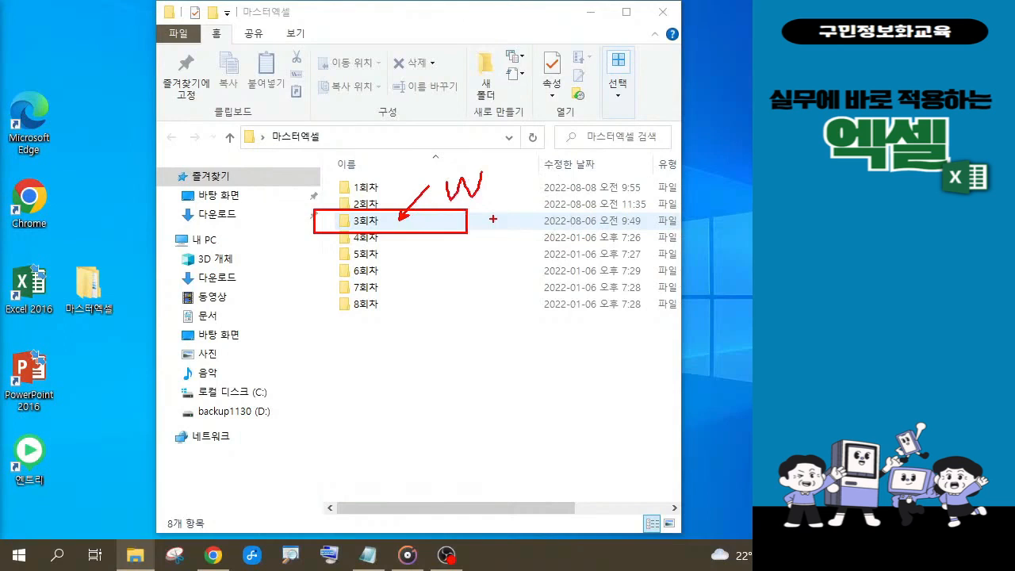
{"action": "key", "text": "Escape"}
{"action": "double_click", "coordinate": [385, 223]}
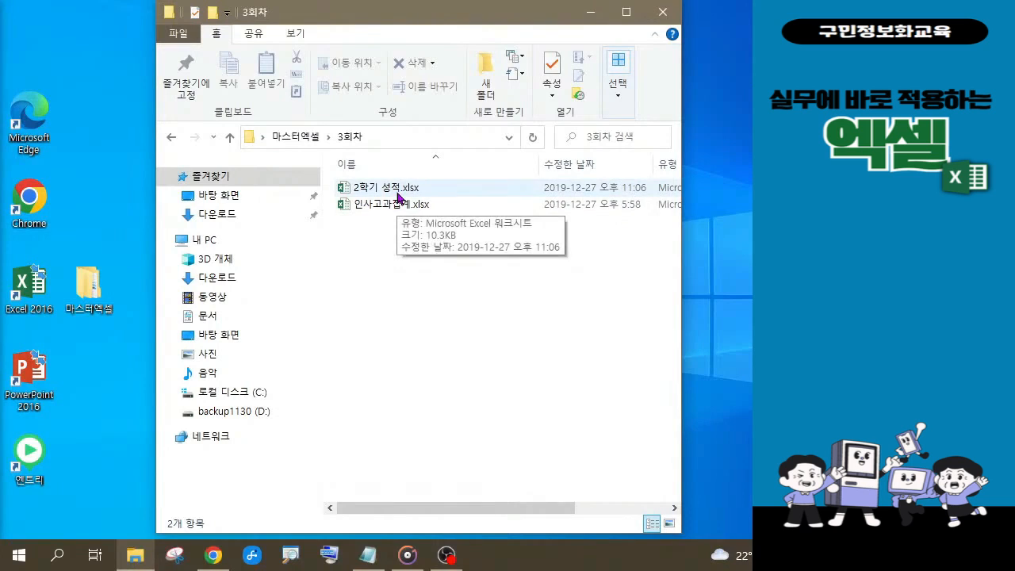
Step: Open the workbook 인사고과집계.xlsx from the 3회차 folder and enable editing
{"action": "key", "text": "ctrl+2"}
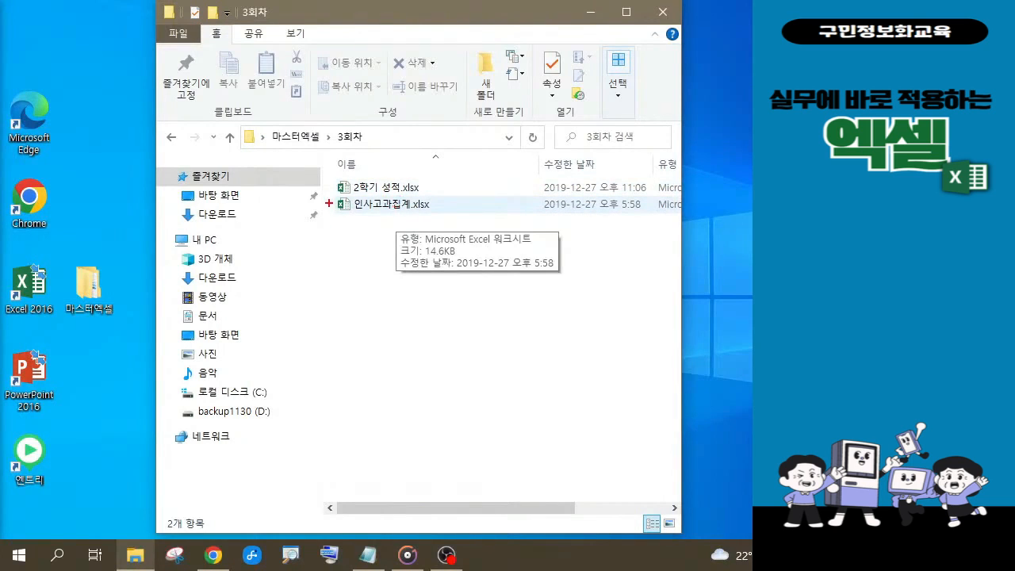
{"action": "left_click_drag", "start_coordinate": [325, 194], "coordinate": [484, 224]}
{"action": "left_click_drag", "start_coordinate": [387, 216], "coordinate": [348, 289]}
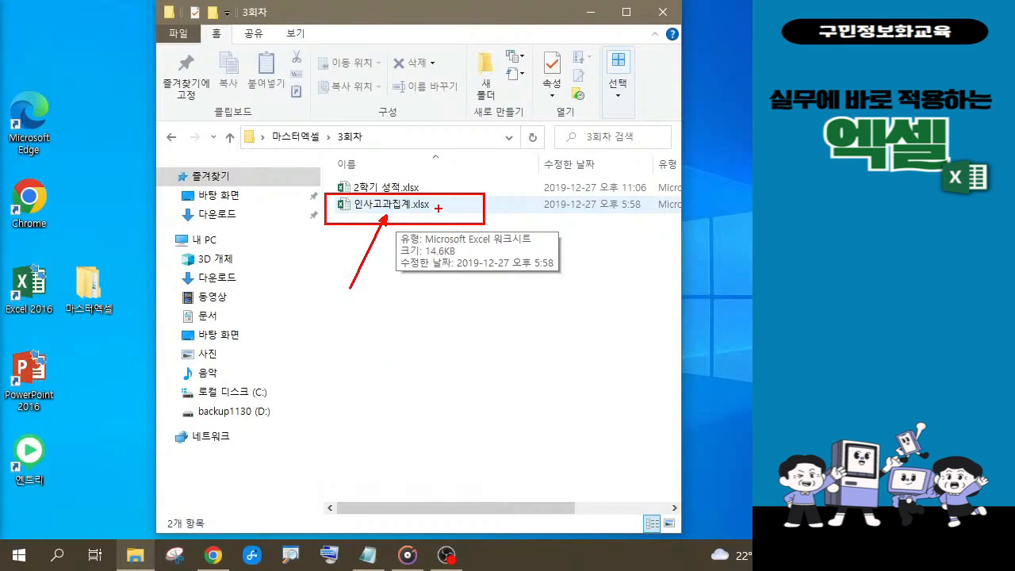
{"action": "key", "text": "Escape"}
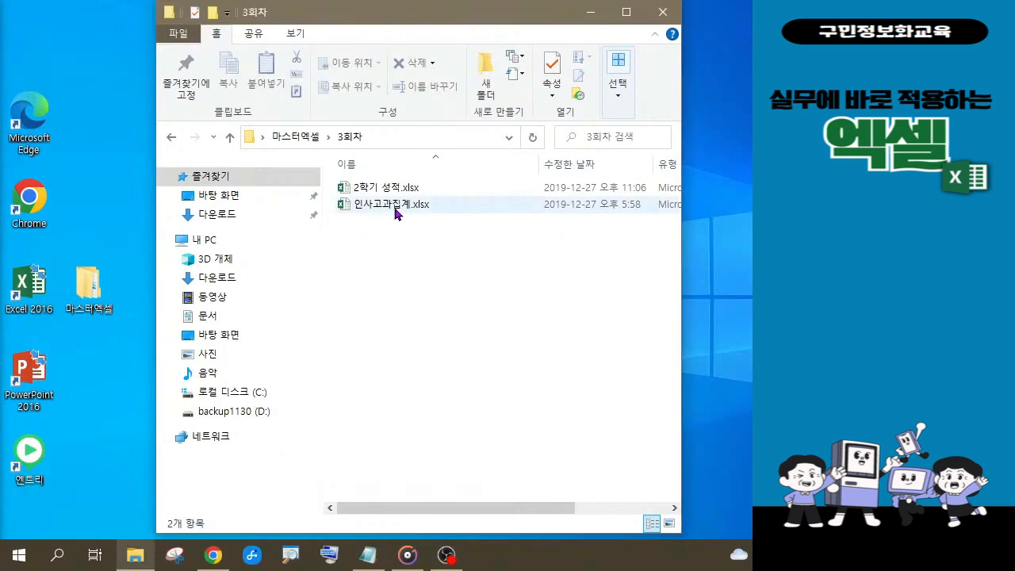
{"action": "left_click", "coordinate": [395, 207]}
{"action": "double_click", "coordinate": [396, 210]}
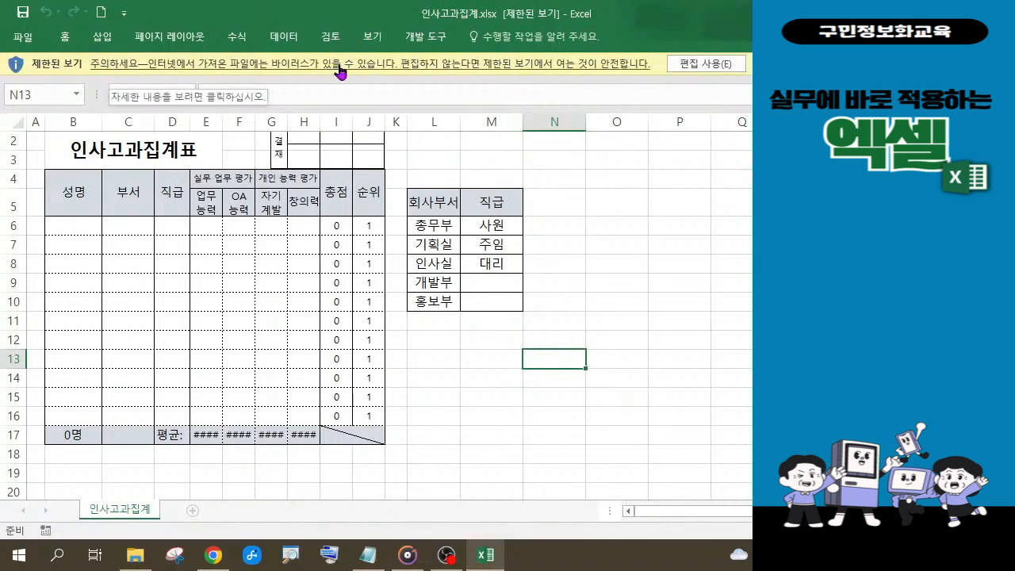
{"action": "left_click", "coordinate": [697, 65]}
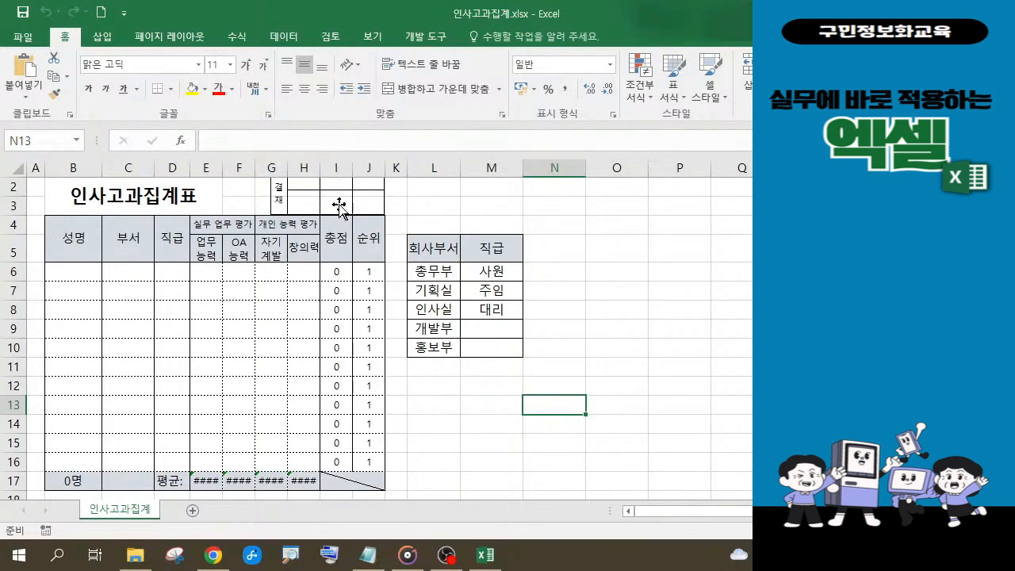
Step: Examine the formula in cell I6 of the 총점 column and the score cells it refers to
{"action": "left_click", "coordinate": [340, 273]}
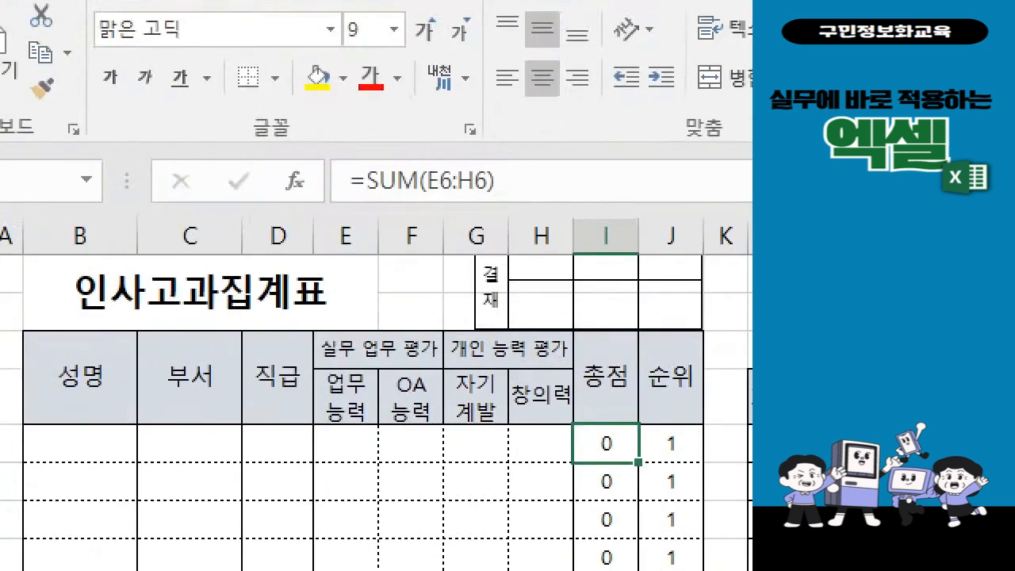
{"action": "mouse_move", "coordinate": [561, 411]}
{"action": "left_mouse_down"}
{"action": "mouse_move", "coordinate": [655, 480]}
{"action": "mouse_move", "coordinate": [654, 470]}
{"action": "left_mouse_up"}
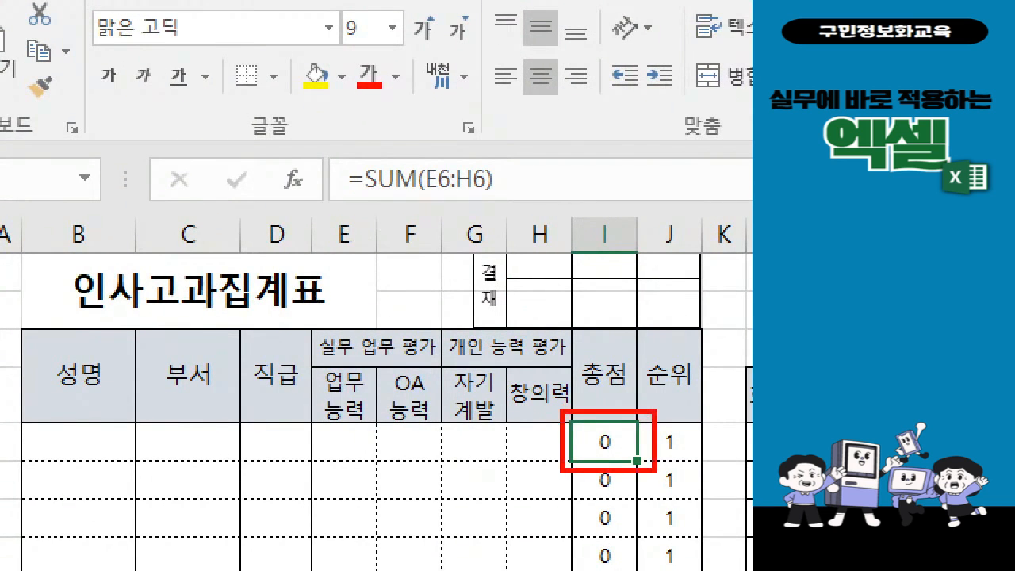
{"action": "mouse_move", "coordinate": [298, 138]}
{"action": "left_mouse_down"}
{"action": "mouse_move", "coordinate": [545, 195]}
{"action": "mouse_move", "coordinate": [547, 219]}
{"action": "left_mouse_up"}
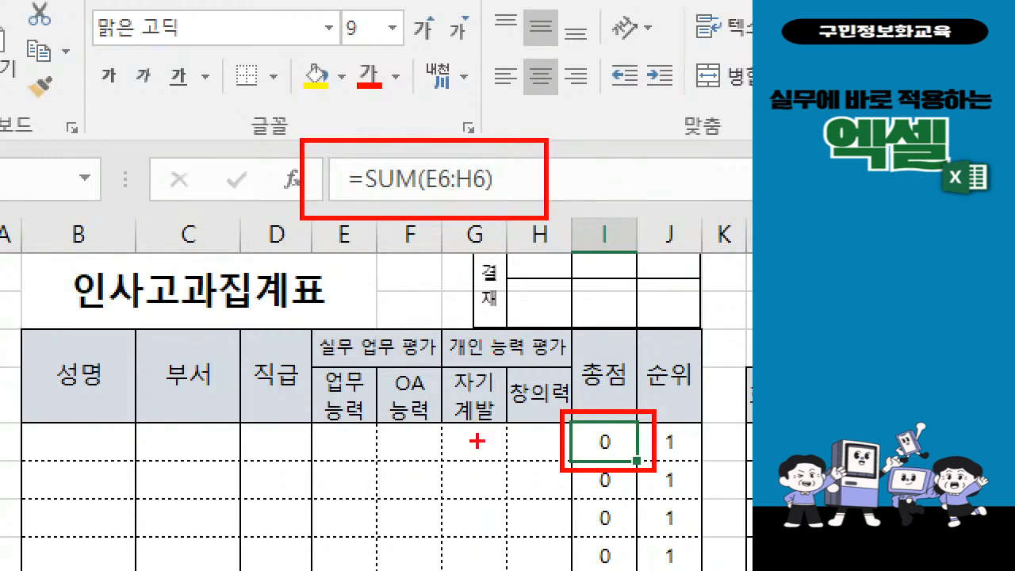
{"action": "left_click_drag", "start_coordinate": [318, 426], "coordinate": [565, 461]}
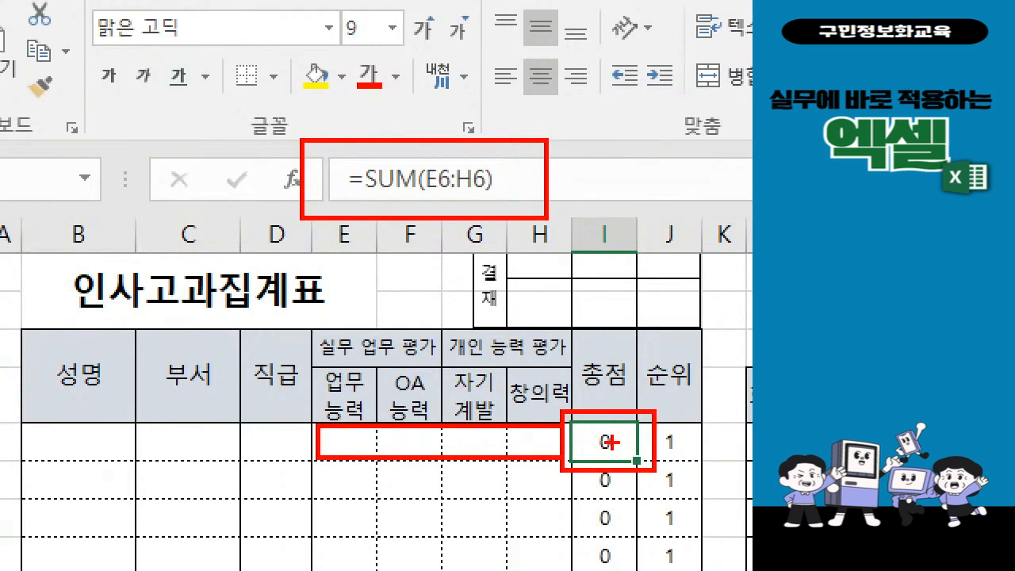
{"action": "mouse_move", "coordinate": [331, 434]}
{"action": "left_mouse_down"}
{"action": "mouse_move", "coordinate": [420, 454]}
{"action": "mouse_move", "coordinate": [434, 430]}
{"action": "mouse_move", "coordinate": [469, 442]}
{"action": "mouse_move", "coordinate": [483, 430]}
{"action": "mouse_move", "coordinate": [526, 453]}
{"action": "mouse_move", "coordinate": [544, 431]}
{"action": "left_mouse_up"}
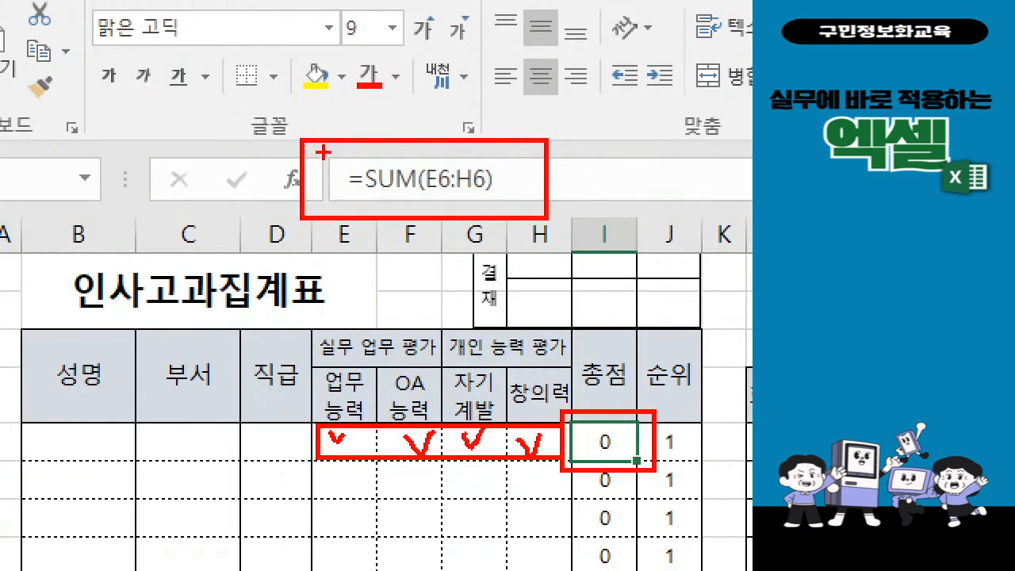
{"action": "left_click_drag", "start_coordinate": [606, 413], "coordinate": [450, 200]}
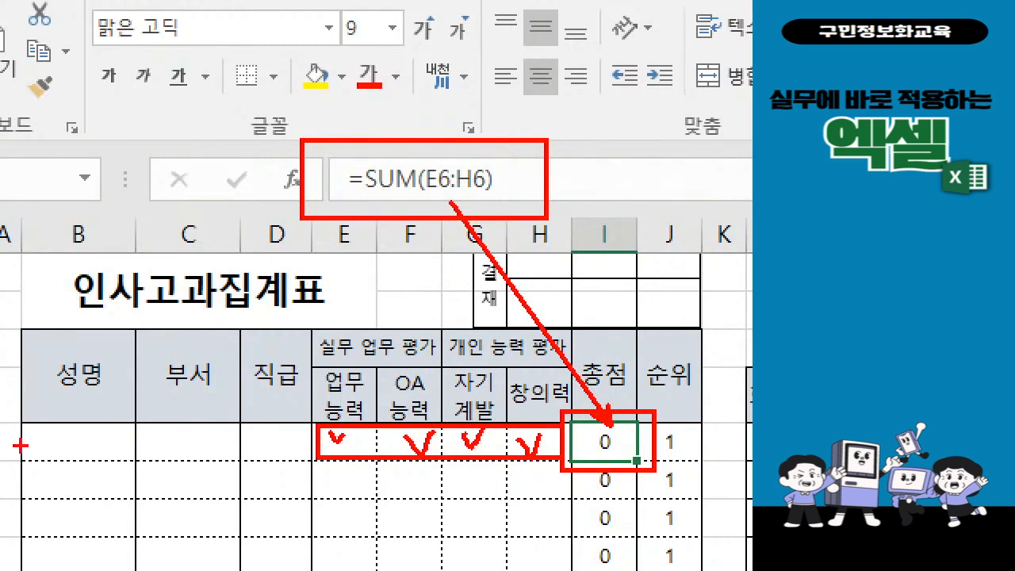
{"action": "mouse_move", "coordinate": [28, 429]}
{"action": "left_mouse_down"}
{"action": "mouse_move", "coordinate": [86, 432]}
{"action": "mouse_move", "coordinate": [114, 456]}
{"action": "left_mouse_up"}
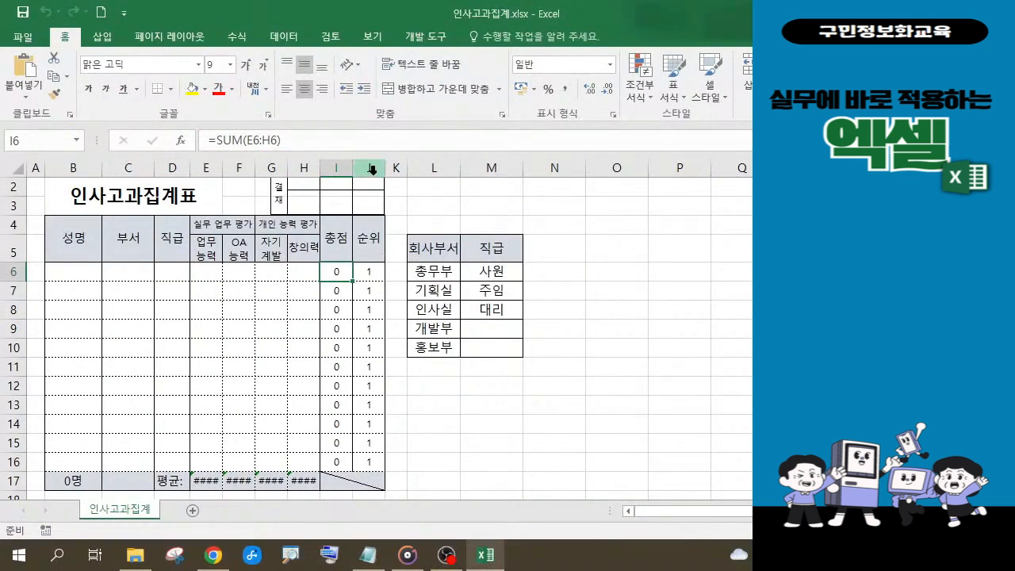
Step: Examine the formula in cell J6 of the 순위 column and the total-score cells it compares
{"action": "left_click", "coordinate": [370, 273]}
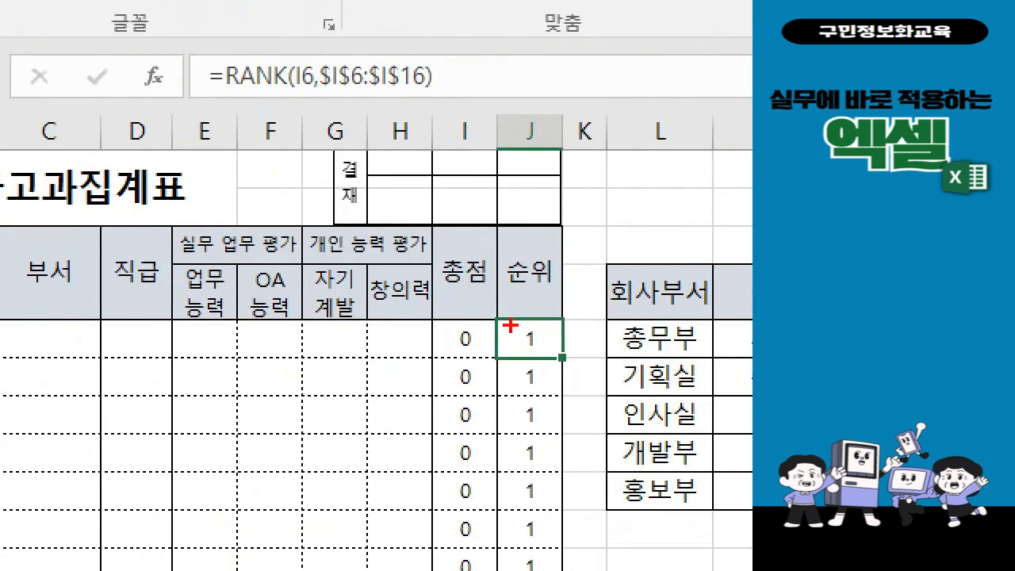
{"action": "left_click_drag", "start_coordinate": [504, 327], "coordinate": [552, 360]}
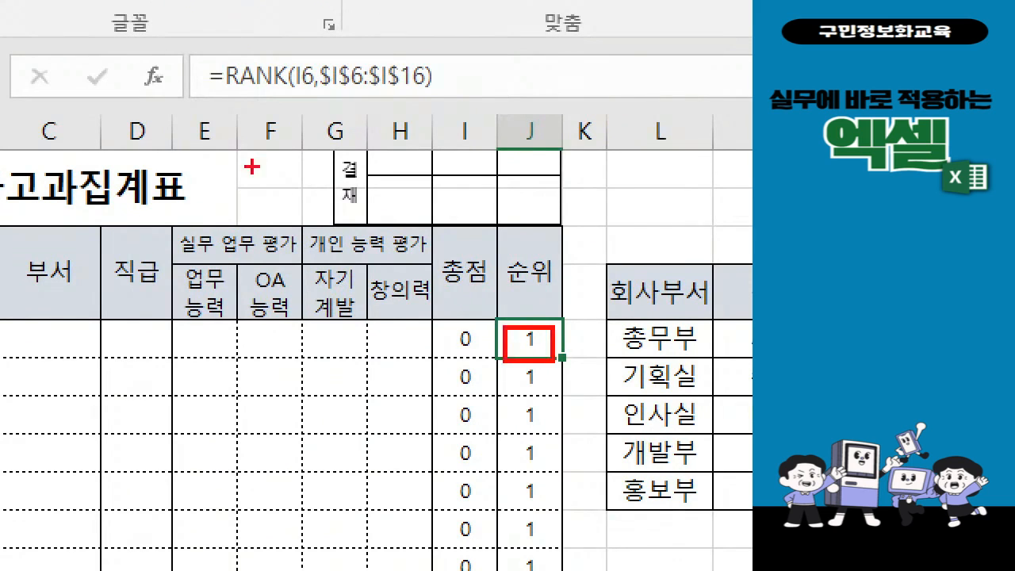
{"action": "left_click_drag", "start_coordinate": [192, 45], "coordinate": [462, 104]}
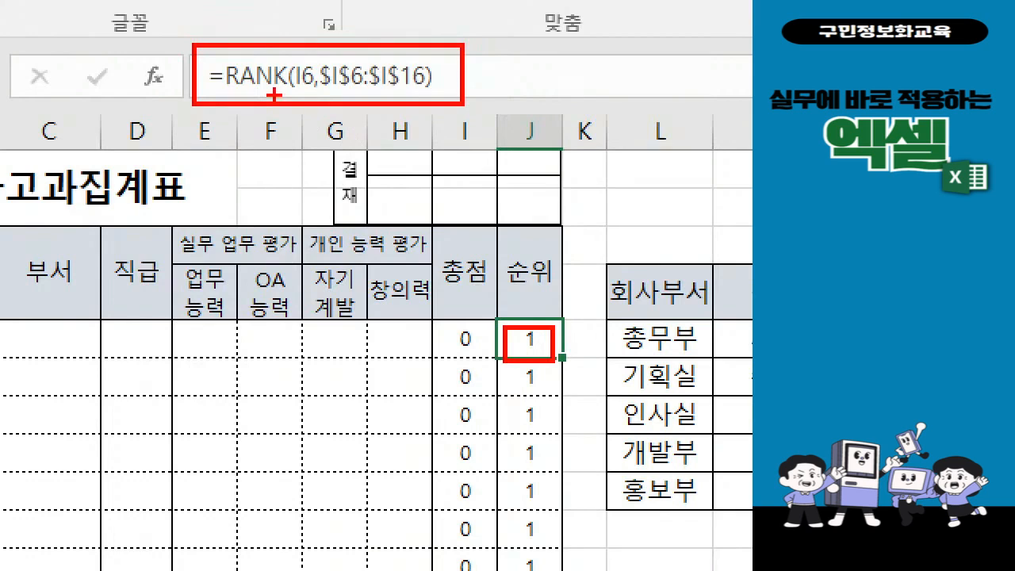
{"action": "mouse_move", "coordinate": [480, 340]}
{"action": "left_mouse_down"}
{"action": "mouse_move", "coordinate": [441, 343]}
{"action": "mouse_move", "coordinate": [462, 319]}
{"action": "mouse_move", "coordinate": [495, 511]}
{"action": "mouse_move", "coordinate": [461, 546]}
{"action": "mouse_move", "coordinate": [458, 357]}
{"action": "left_mouse_up"}
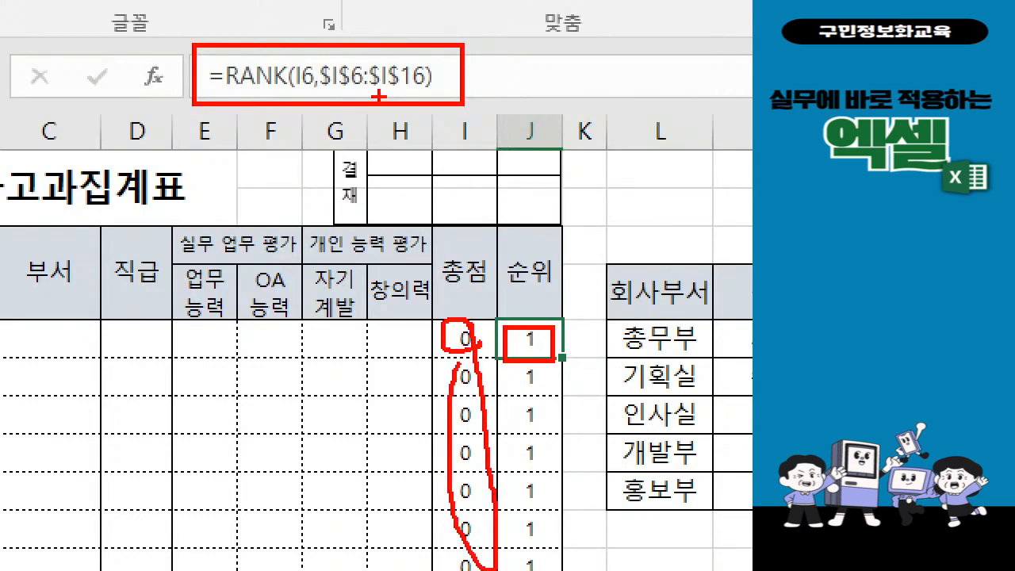
{"action": "left_click_drag", "start_coordinate": [179, 323], "coordinate": [406, 354]}
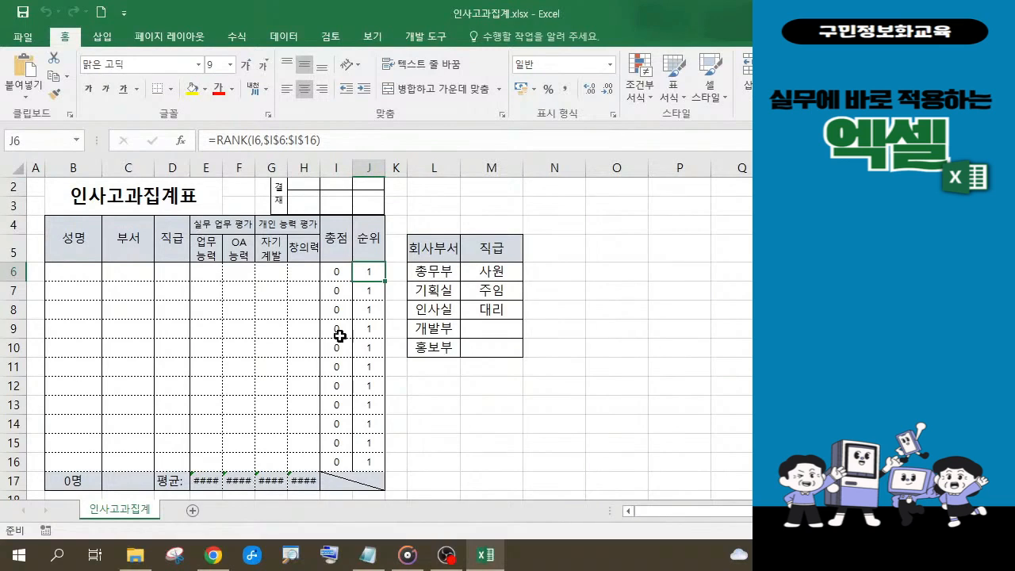
Step: Start an IF function in cell I6 in place of its formula and open the function arguments dialog beside the table
{"action": "left_click", "coordinate": [342, 274]}
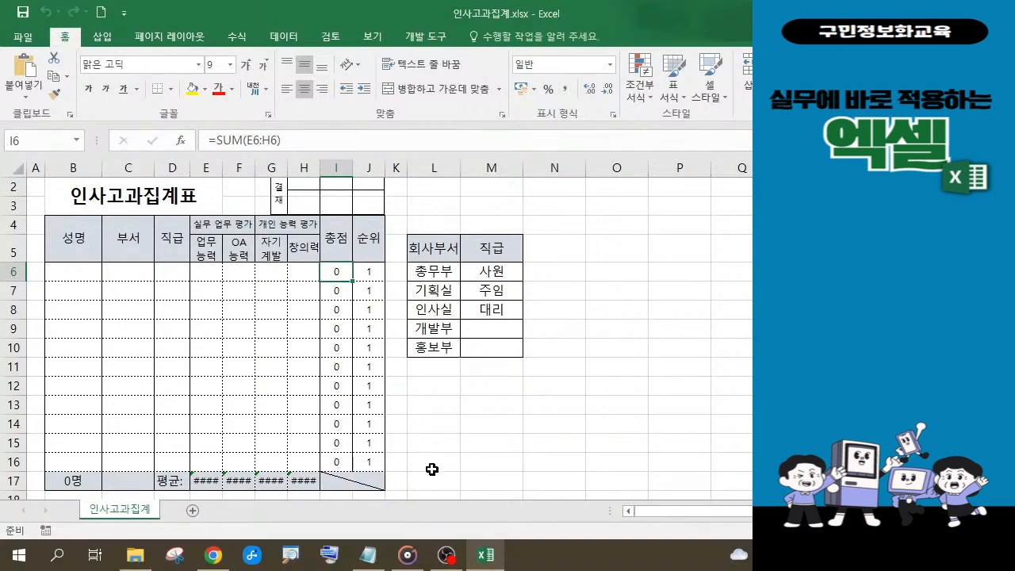
{"action": "left_click", "coordinate": [371, 564]}
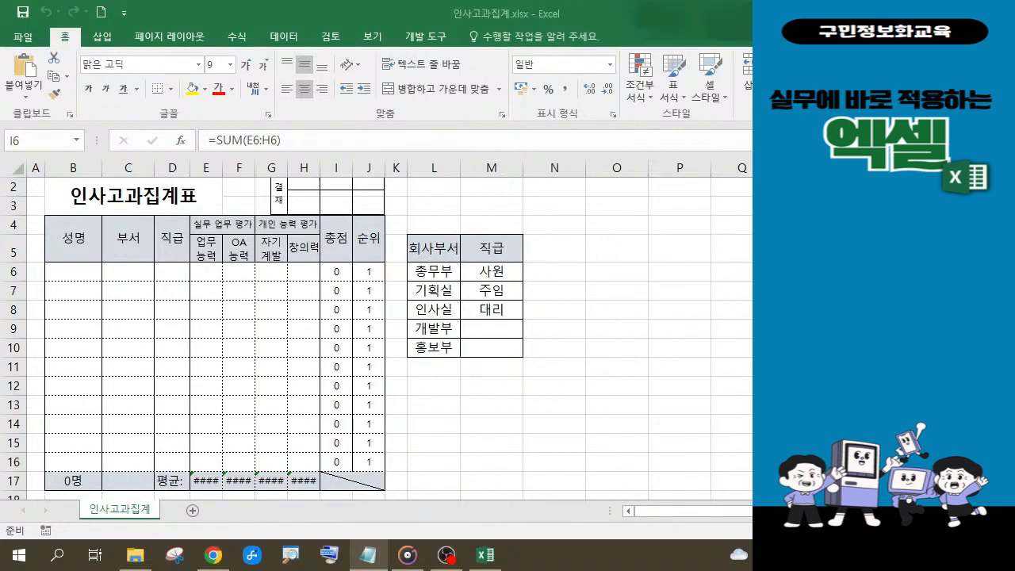
{"action": "left_click", "coordinate": [336, 272]}
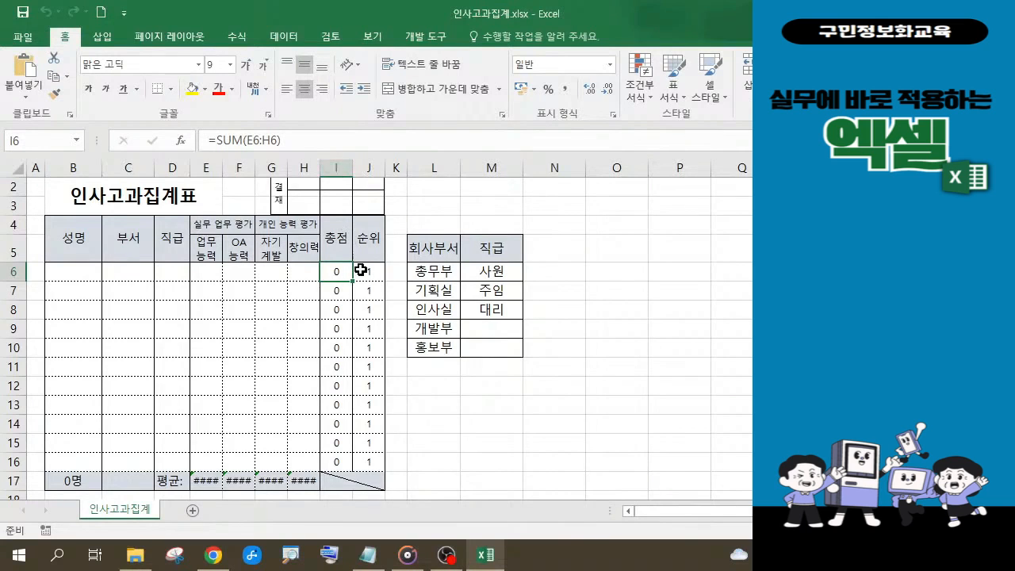
{"action": "type", "text": "="}
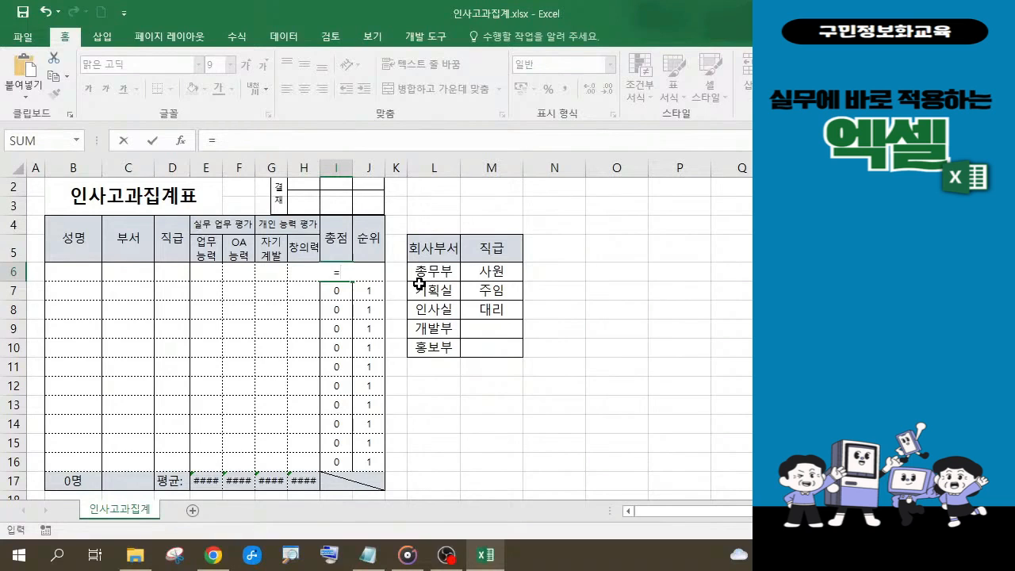
{"action": "type", "text": "i"}
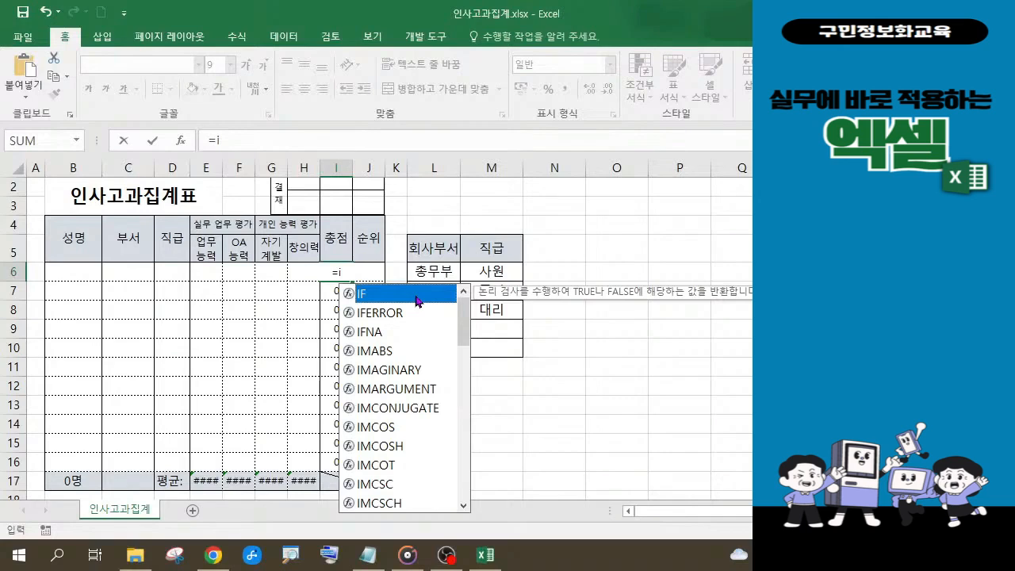
{"action": "double_click", "coordinate": [418, 299]}
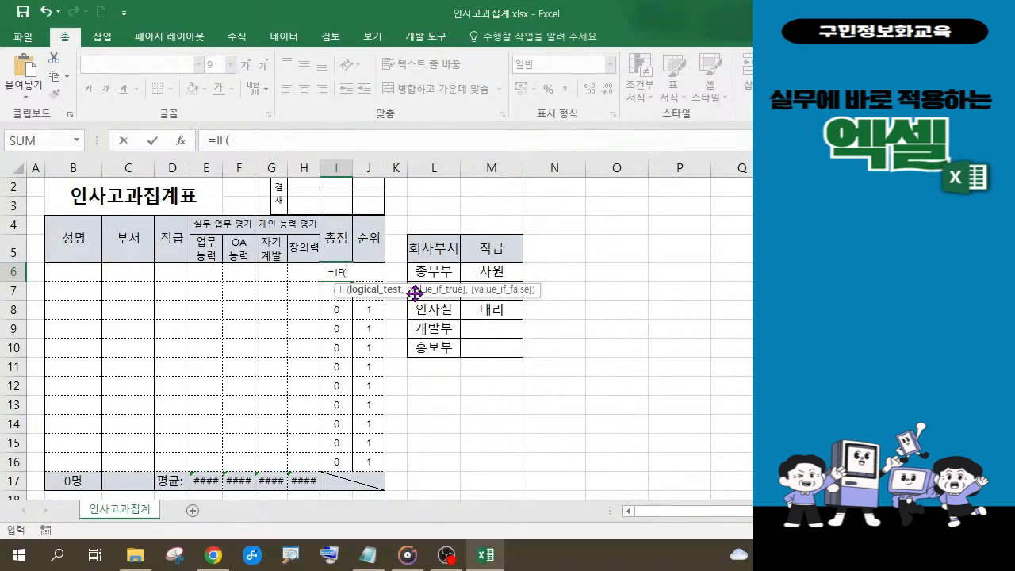
{"action": "key", "text": "ctrl+a"}
{"action": "left_click_drag", "start_coordinate": [177, 182], "coordinate": [541, 225]}
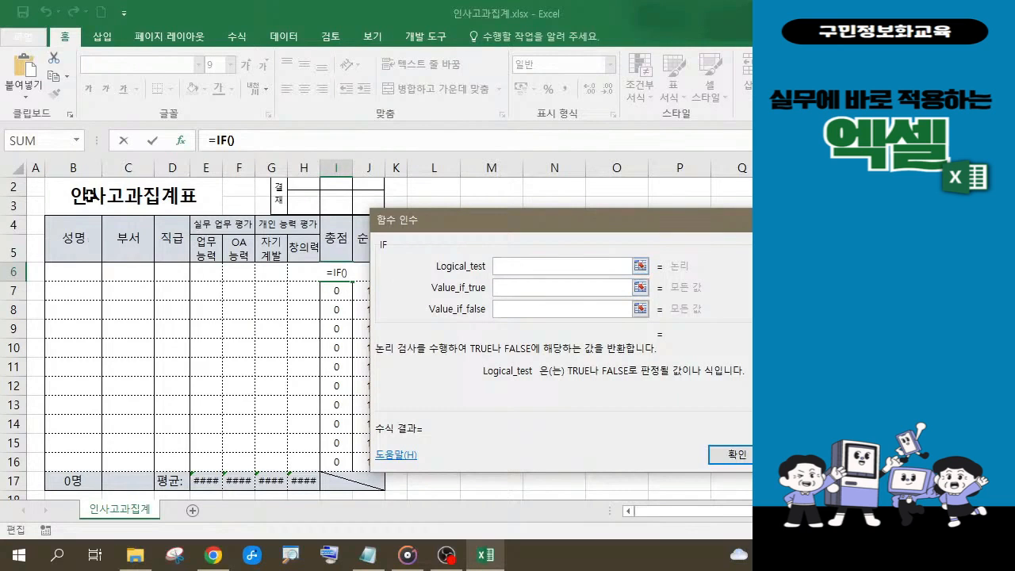
Step: Set the IF function's Logical_test to B6="" and its Value_if_true to ""
{"action": "left_click", "coordinate": [66, 275]}
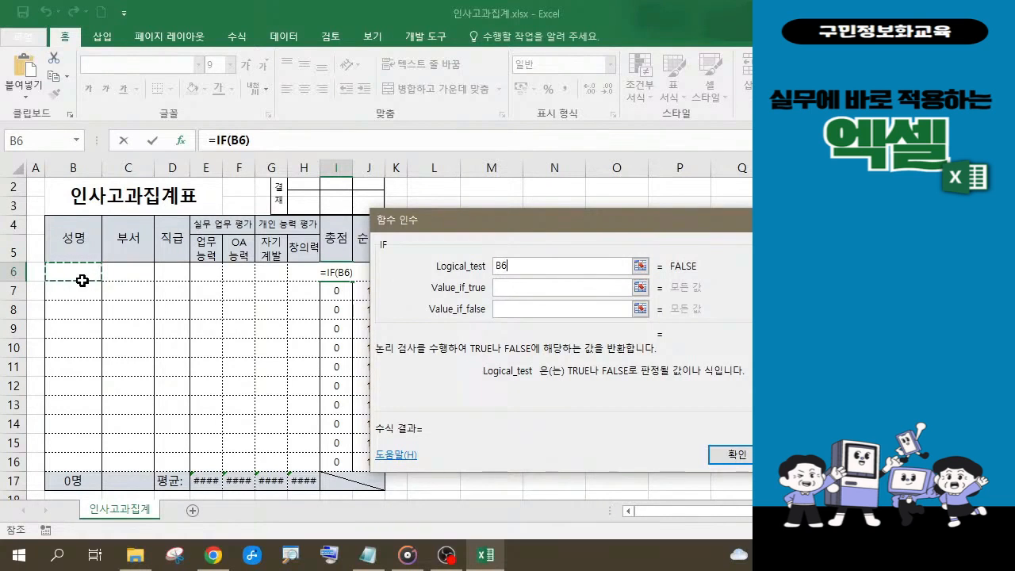
{"action": "type", "text": "="}
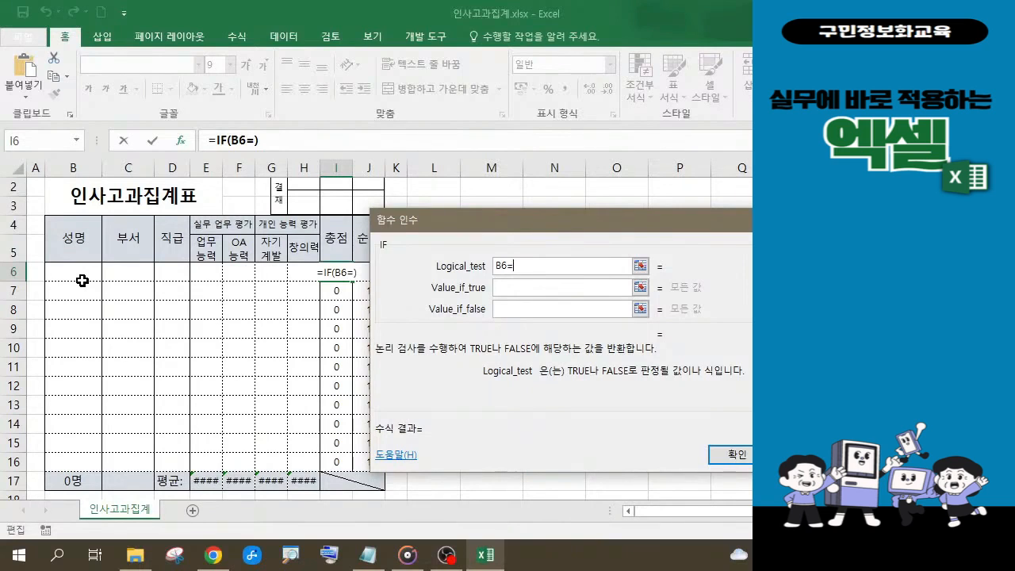
{"action": "type", "text": "\"\""}
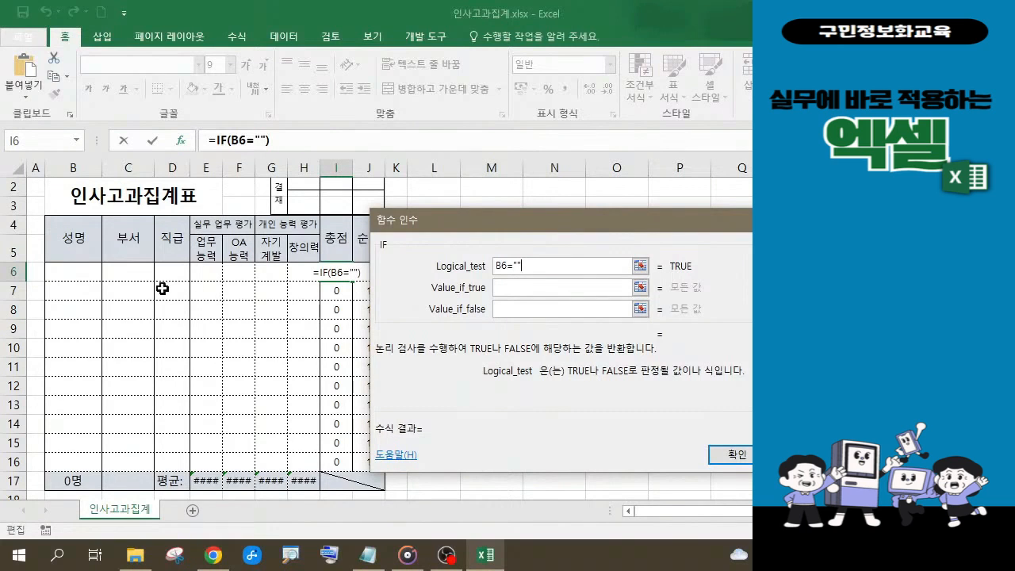
{"action": "left_click", "coordinate": [530, 291]}
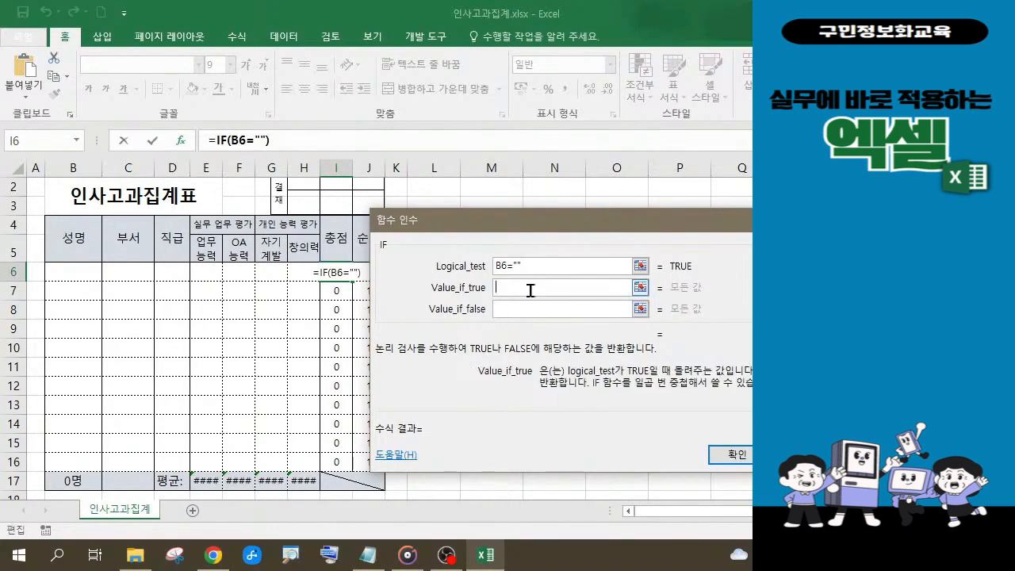
{"action": "type", "text": "\"\""}
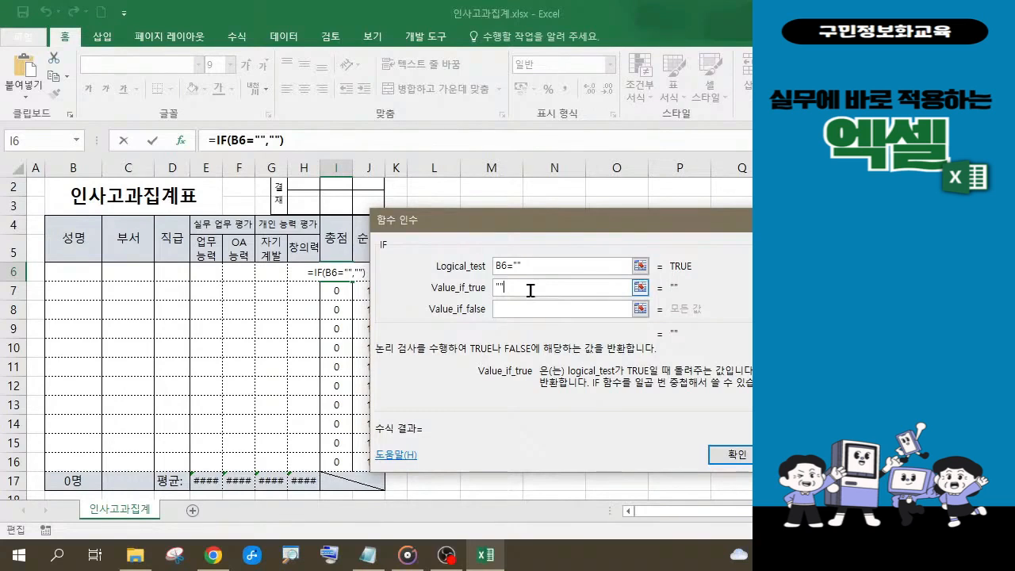
Step: Set the IF function's Value_if_false to sum(E6:H6), taking the score cells of row 6 as the range
{"action": "left_click", "coordinate": [524, 309]}
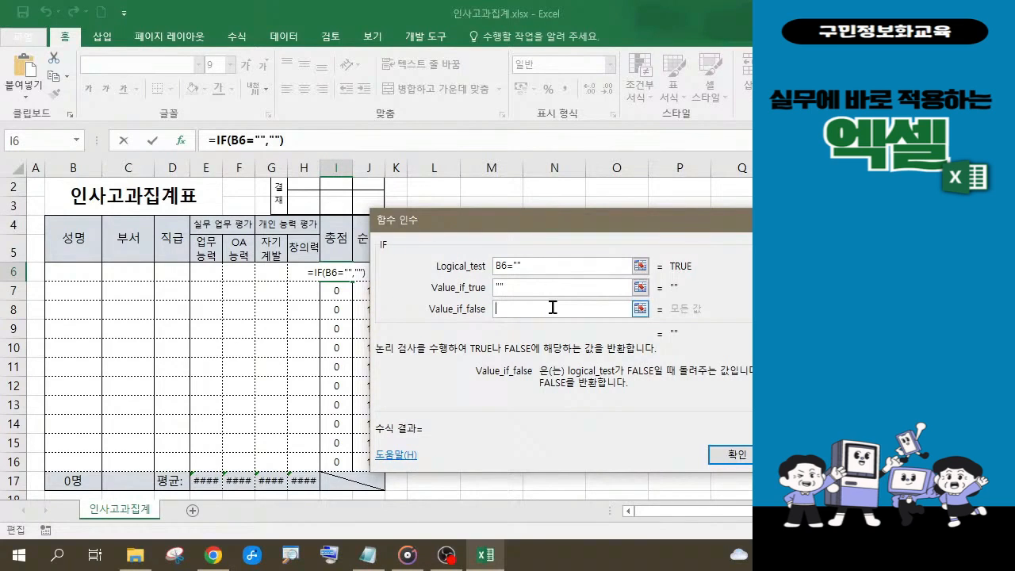
{"action": "type", "text": "sum"}
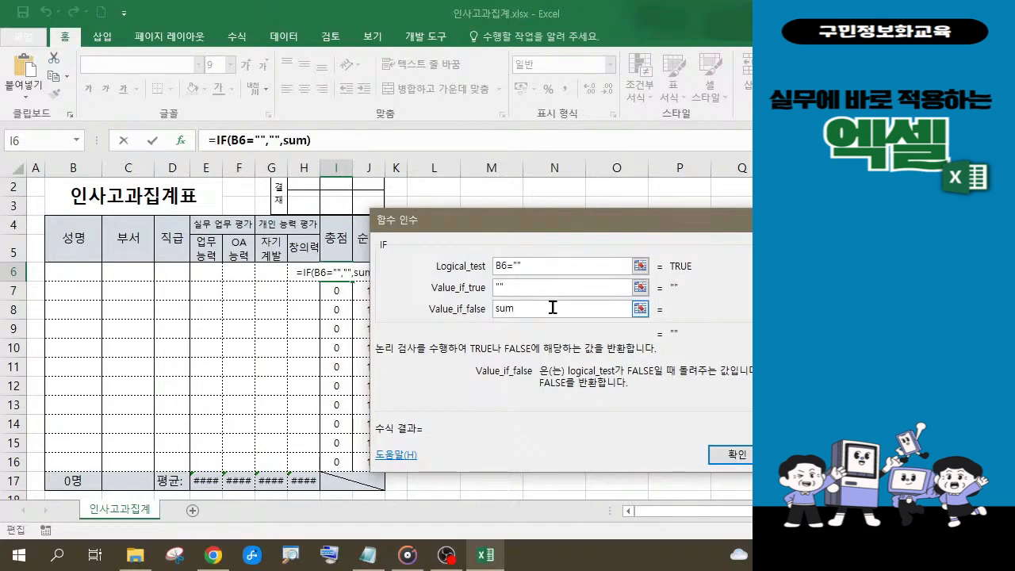
{"action": "type", "text": "("}
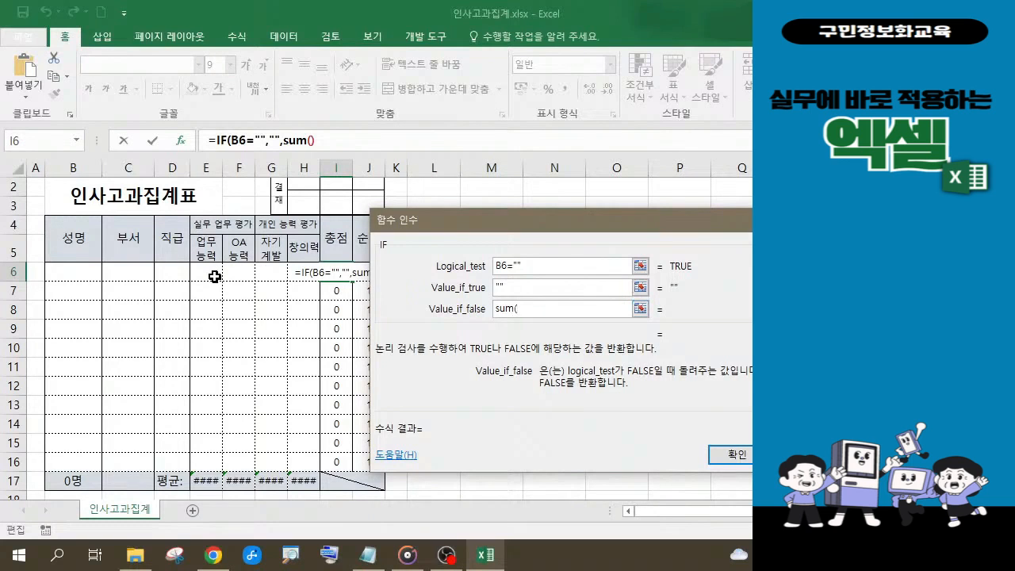
{"action": "left_click_drag", "start_coordinate": [214, 274], "coordinate": [314, 275]}
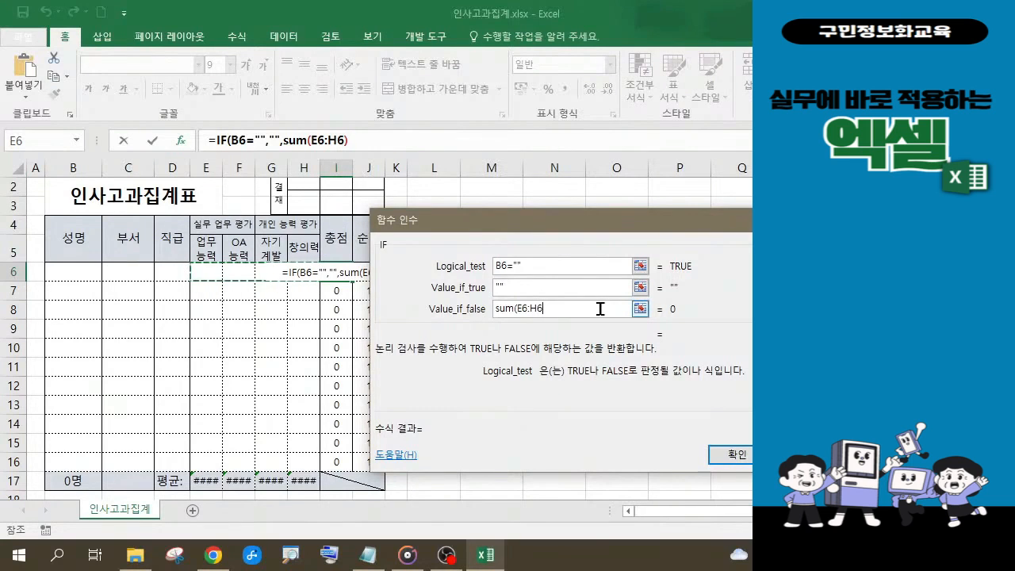
{"action": "type", "text": ")"}
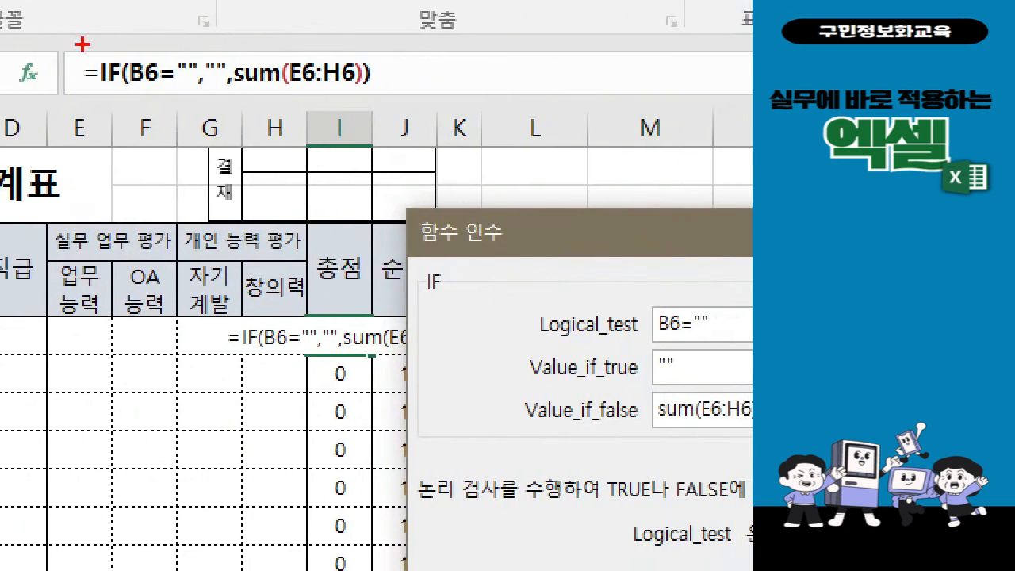
Step: Examine the condition, true value and SUM part of the IF formula against the dialog's arguments and the row 6 score cells
{"action": "mouse_move", "coordinate": [50, 36]}
{"action": "left_mouse_down"}
{"action": "mouse_move", "coordinate": [214, 80]}
{"action": "mouse_move", "coordinate": [410, 103]}
{"action": "left_mouse_up"}
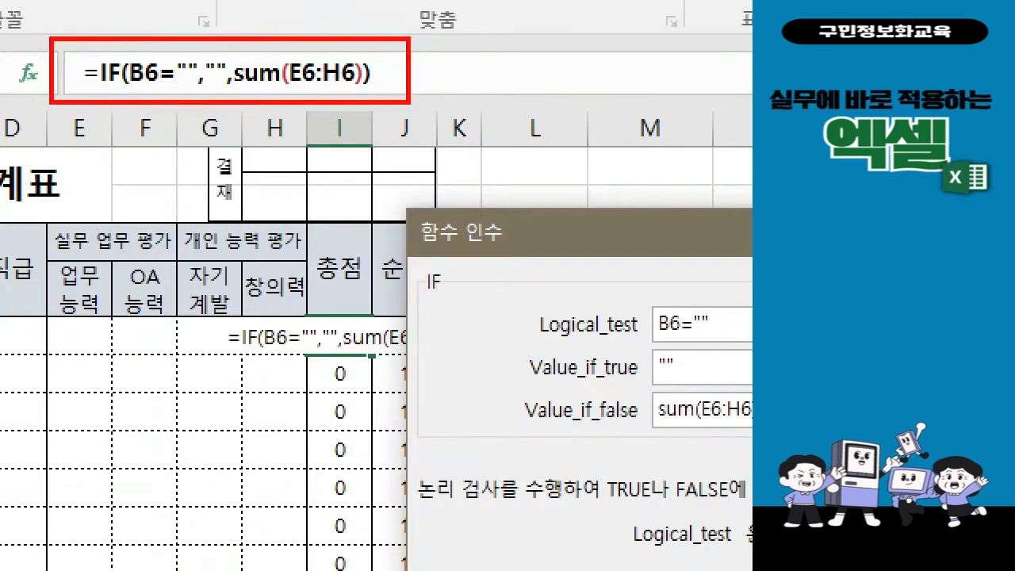
{"action": "mouse_move", "coordinate": [479, 266]}
{"action": "left_mouse_down"}
{"action": "mouse_move", "coordinate": [518, 273]}
{"action": "mouse_move", "coordinate": [761, 428]}
{"action": "mouse_move", "coordinate": [761, 449]}
{"action": "left_mouse_up"}
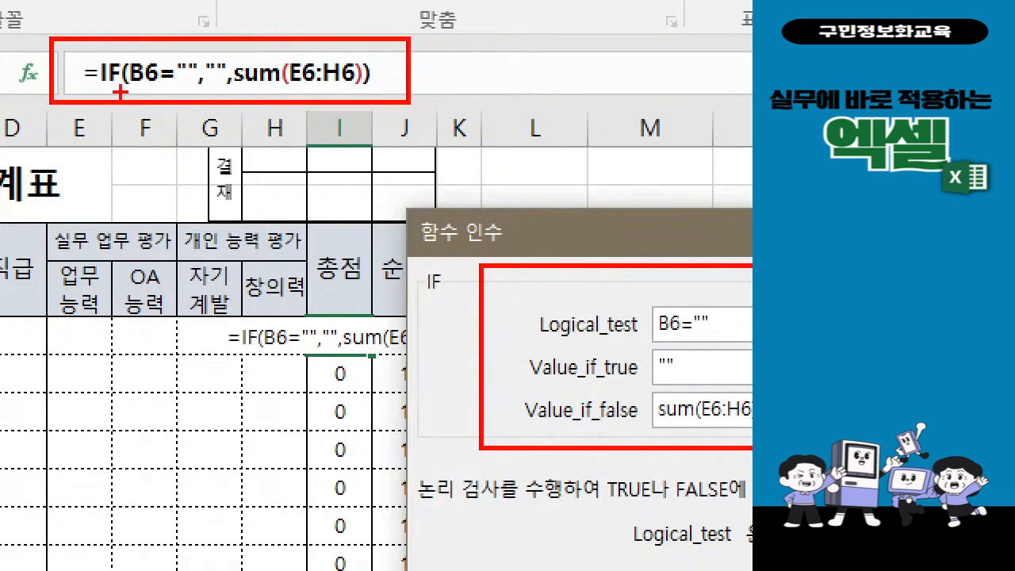
{"action": "mouse_move", "coordinate": [145, 90]}
{"action": "left_mouse_down"}
{"action": "mouse_move", "coordinate": [124, 127]}
{"action": "mouse_move", "coordinate": [129, 144]}
{"action": "mouse_move", "coordinate": [106, 169]}
{"action": "mouse_move", "coordinate": [131, 166]}
{"action": "mouse_move", "coordinate": [113, 195]}
{"action": "mouse_move", "coordinate": [135, 199]}
{"action": "left_mouse_up"}
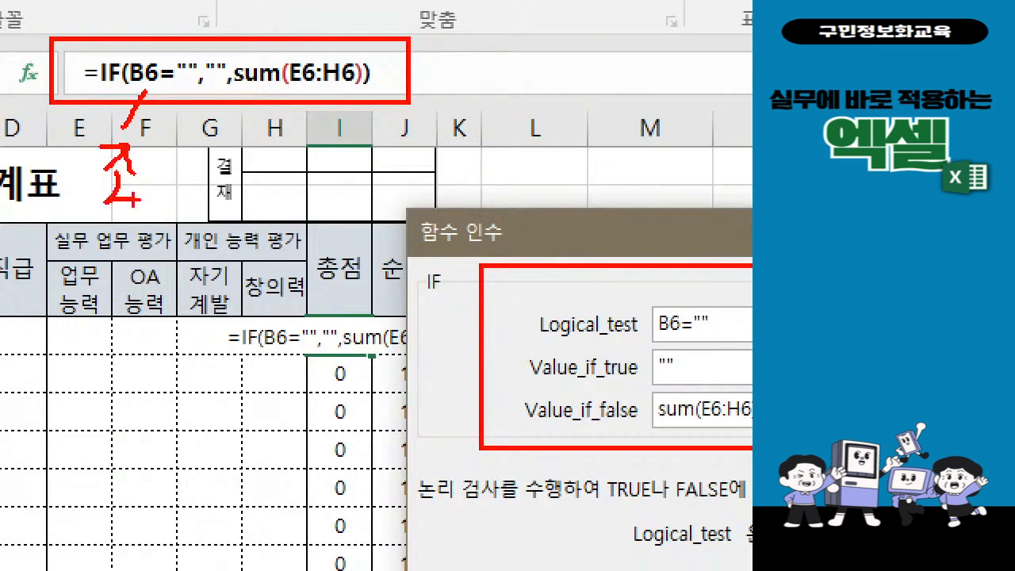
{"action": "mouse_move", "coordinate": [140, 152]}
{"action": "left_mouse_down"}
{"action": "mouse_move", "coordinate": [157, 151]}
{"action": "mouse_move", "coordinate": [138, 185]}
{"action": "mouse_move", "coordinate": [174, 169]}
{"action": "mouse_move", "coordinate": [174, 220]}
{"action": "mouse_move", "coordinate": [208, 199]}
{"action": "left_mouse_up"}
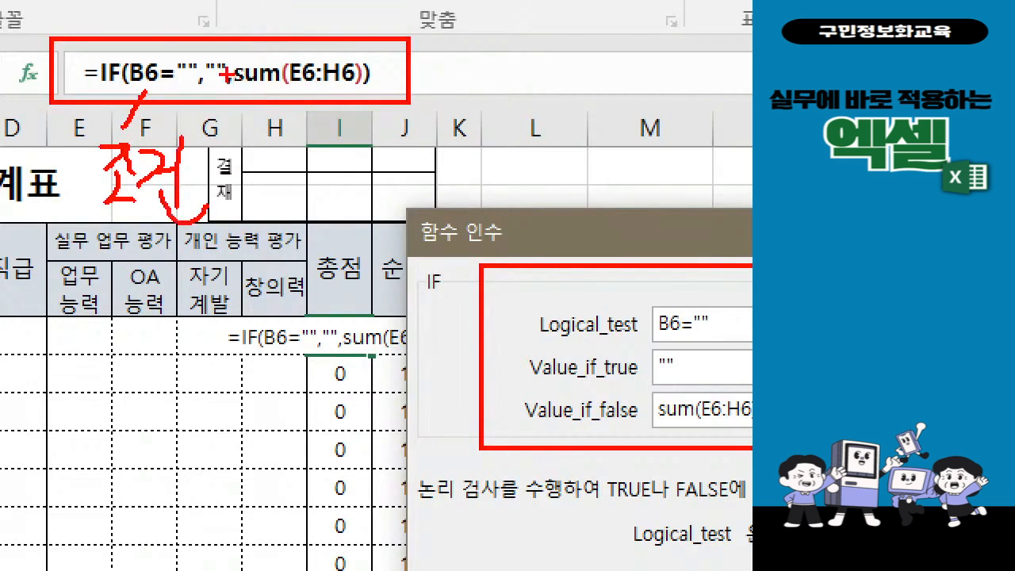
{"action": "key", "text": "b"}
{"action": "mouse_move", "coordinate": [192, 54]}
{"action": "left_mouse_down"}
{"action": "mouse_move", "coordinate": [227, 63]}
{"action": "mouse_move", "coordinate": [231, 76]}
{"action": "left_mouse_up"}
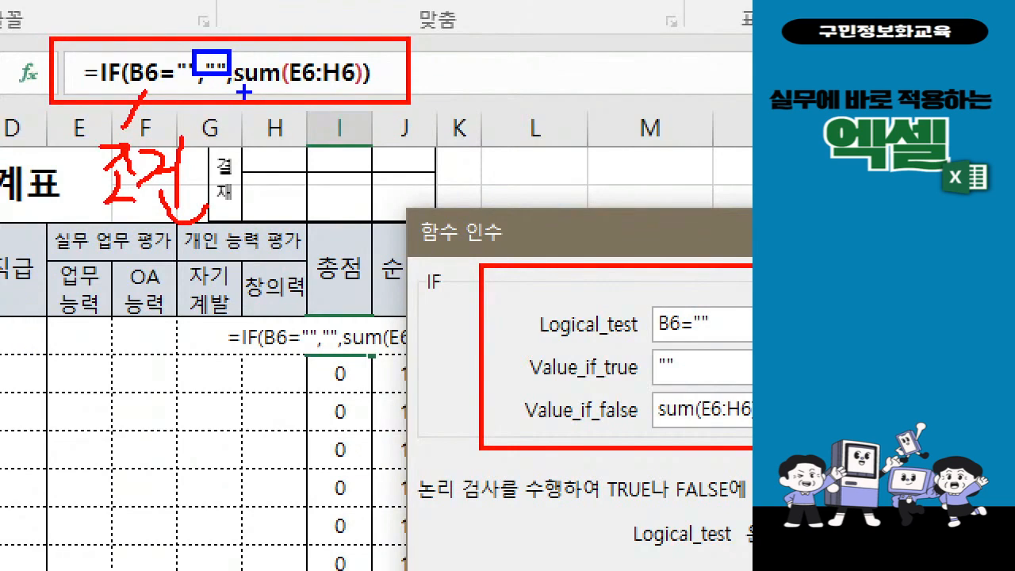
{"action": "left_click_drag", "start_coordinate": [244, 92], "coordinate": [361, 90]}
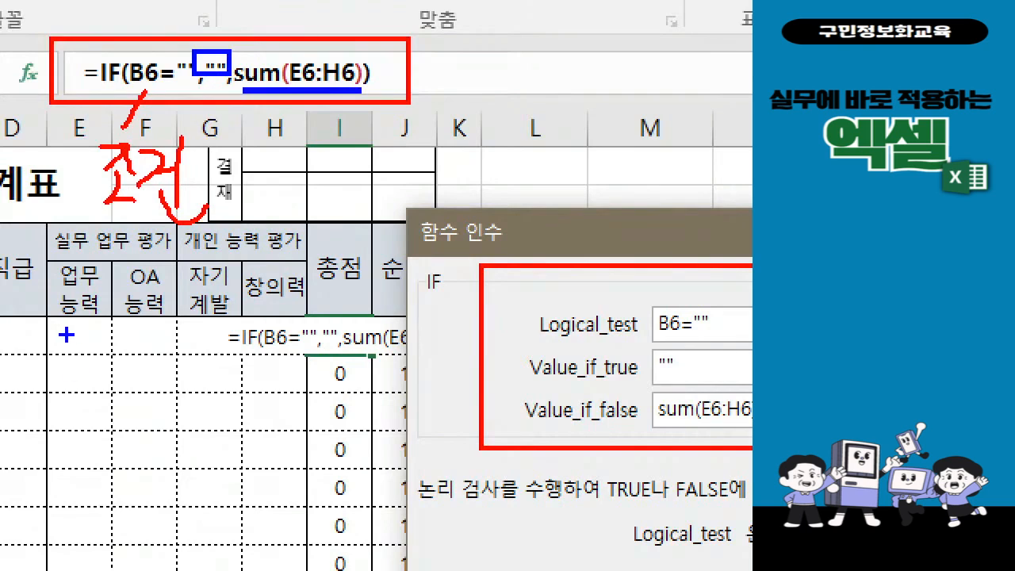
{"action": "mouse_move", "coordinate": [51, 322]}
{"action": "left_mouse_down"}
{"action": "mouse_move", "coordinate": [308, 344]}
{"action": "mouse_move", "coordinate": [307, 358]}
{"action": "left_mouse_up"}
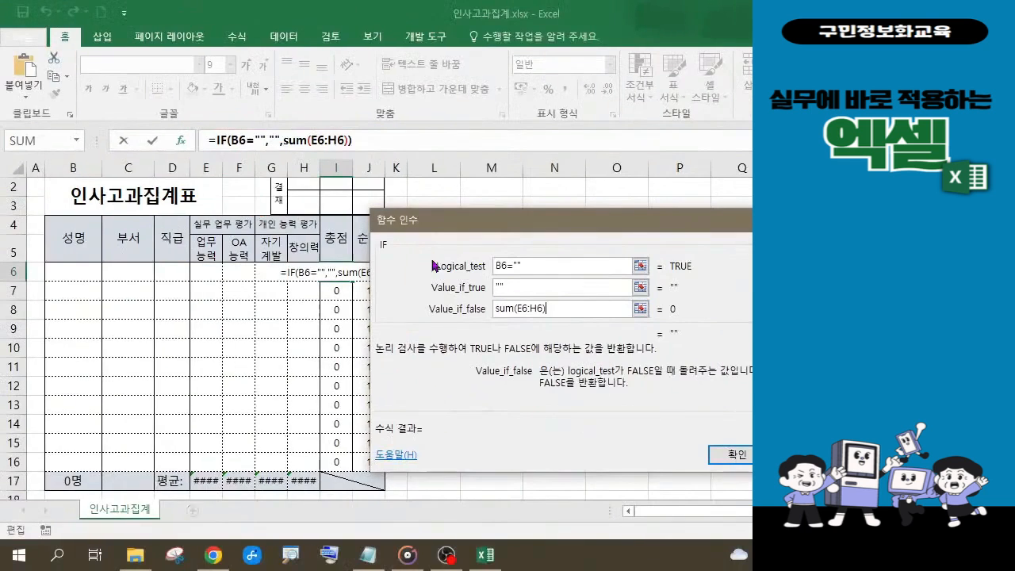
Step: Apply the IF formula to cell I6 and compare it with the formula in cell I7
{"action": "left_click", "coordinate": [737, 455]}
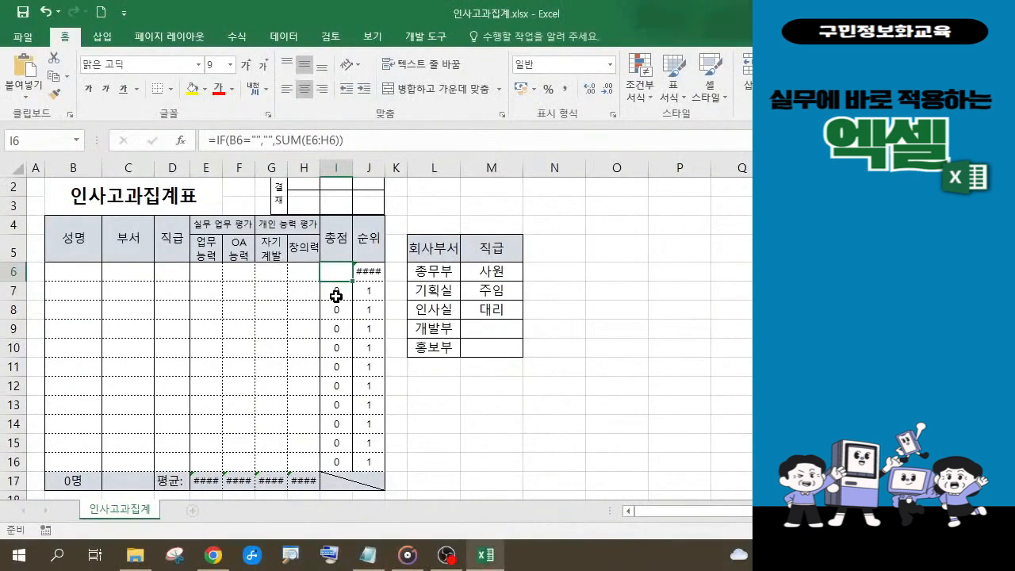
{"action": "left_click", "coordinate": [439, 282]}
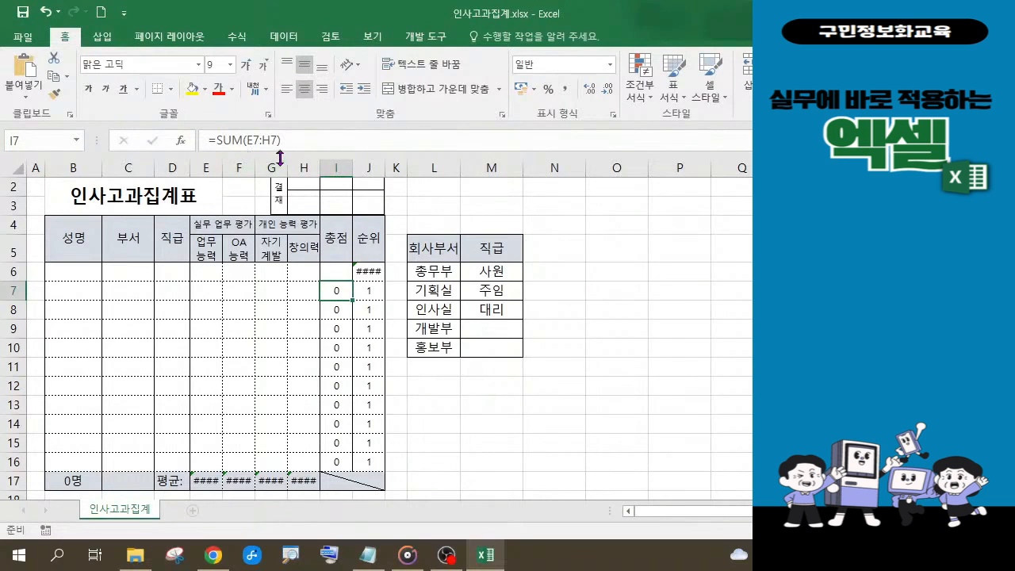
{"action": "left_click", "coordinate": [343, 271]}
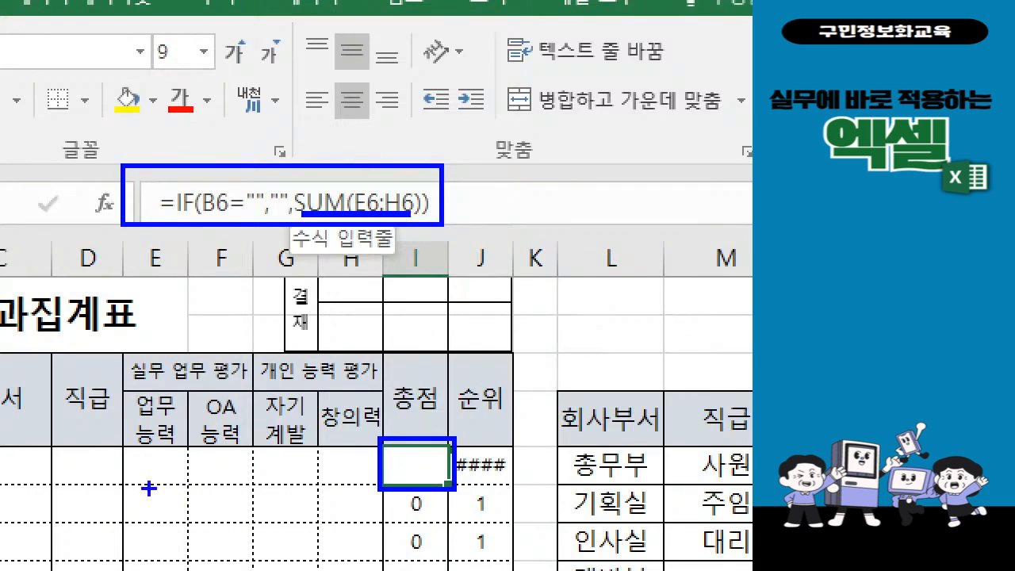
Step: Examine the SUM part of the I6 formula in relation to the score cells E6:H6 and the total in I7
{"action": "left_click_drag", "start_coordinate": [137, 474], "coordinate": [334, 473]}
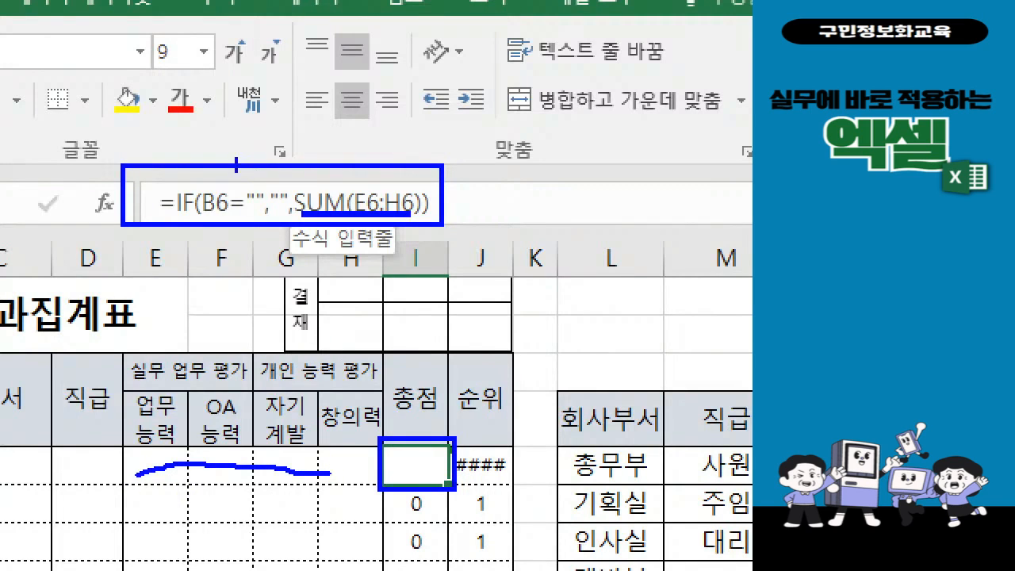
{"action": "left_click_drag", "start_coordinate": [171, 166], "coordinate": [132, 97]}
{"action": "left_click_drag", "start_coordinate": [181, 159], "coordinate": [180, 176]}
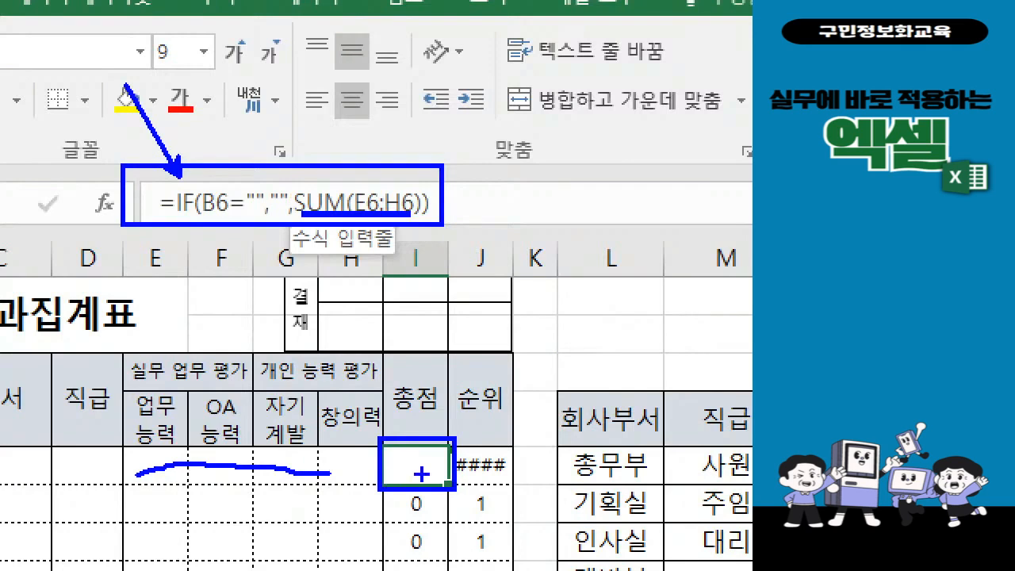
{"action": "key", "text": "r"}
{"action": "mouse_move", "coordinate": [367, 496]}
{"action": "left_mouse_down"}
{"action": "mouse_move", "coordinate": [425, 501]}
{"action": "mouse_move", "coordinate": [443, 521]}
{"action": "left_mouse_up"}
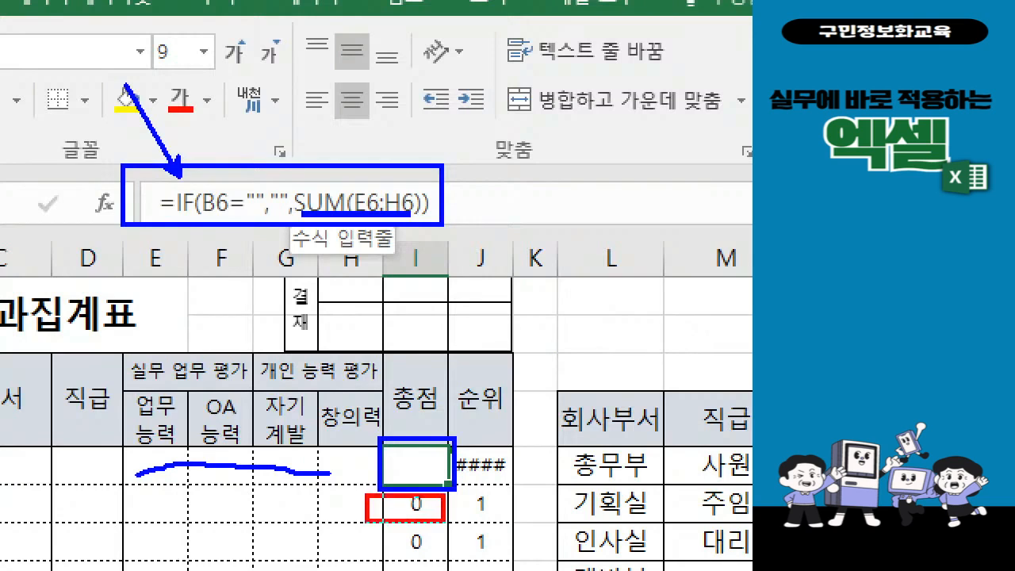
{"action": "left_click_drag", "start_coordinate": [371, 507], "coordinate": [301, 509], "text": "ctrl+shift"}
{"action": "mouse_move", "coordinate": [212, 487]}
{"action": "left_mouse_down"}
{"action": "mouse_move", "coordinate": [249, 485]}
{"action": "mouse_move", "coordinate": [206, 527]}
{"action": "mouse_move", "coordinate": [264, 511]}
{"action": "mouse_move", "coordinate": [266, 544]}
{"action": "left_mouse_up"}
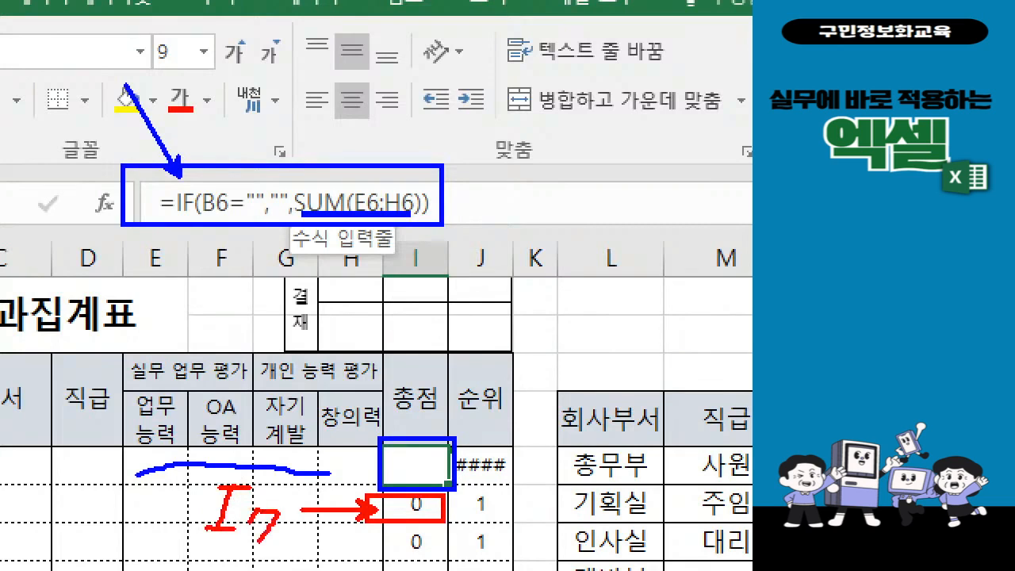
{"action": "mouse_move", "coordinate": [358, 242]}
{"action": "left_mouse_down"}
{"action": "mouse_move", "coordinate": [266, 192]}
{"action": "mouse_move", "coordinate": [470, 193]}
{"action": "mouse_move", "coordinate": [369, 239]}
{"action": "left_mouse_up"}
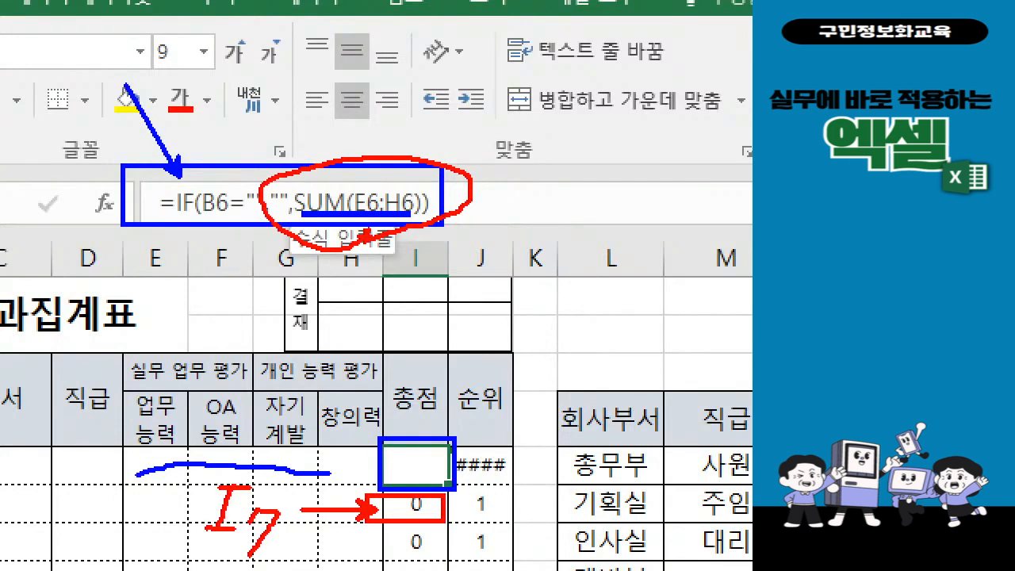
{"action": "key", "text": "Escape"}
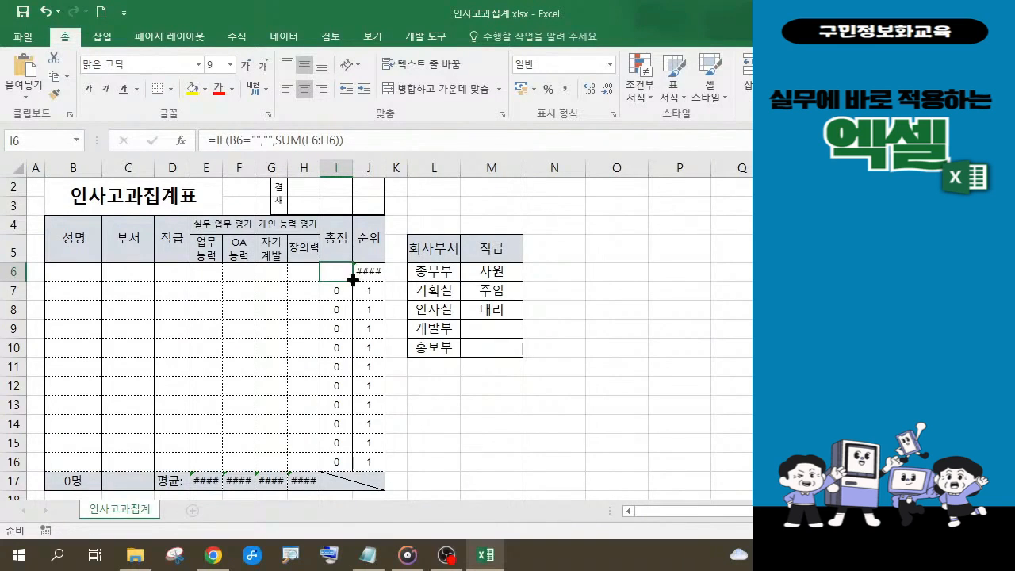
Step: Fill the IF formula from cell I6 down through I16 in the 총점 column
{"action": "left_click_drag", "start_coordinate": [352, 279], "coordinate": [355, 469]}
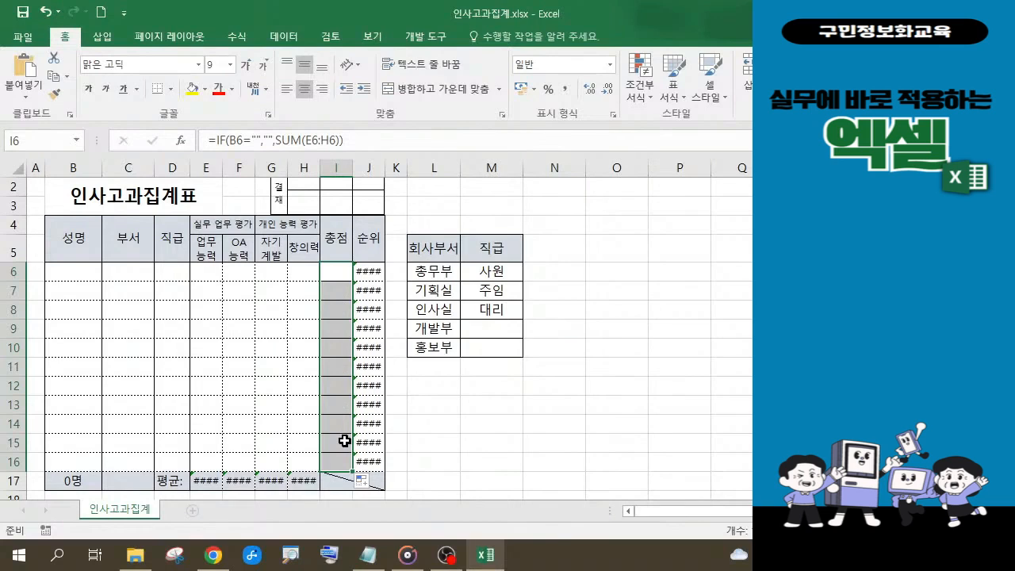
{"action": "left_click", "coordinate": [331, 271]}
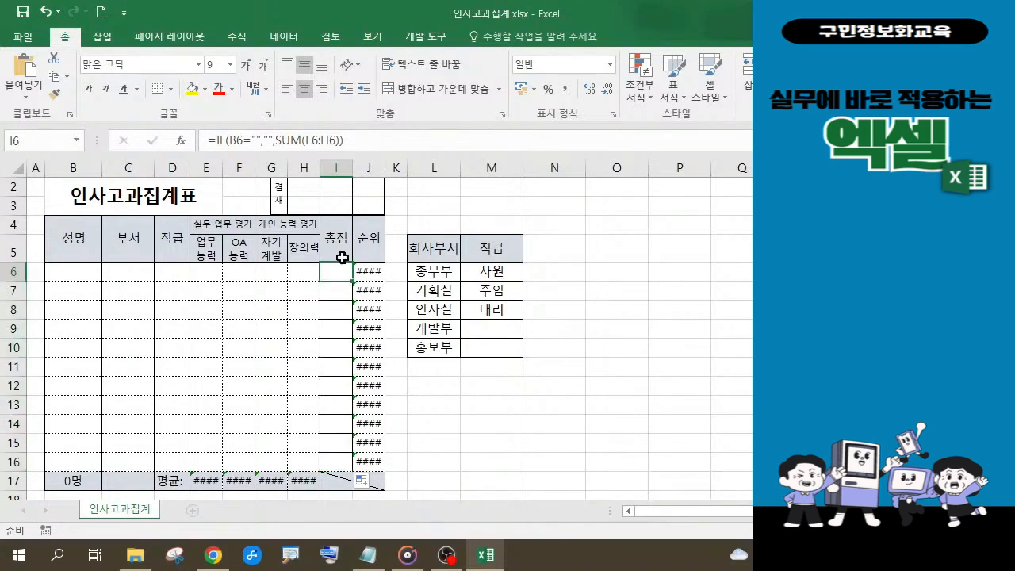
Step: Copy the full IF formula text from cell I6, keep the cell's formula as it is, and switch to the notes window
{"action": "left_click", "coordinate": [355, 139]}
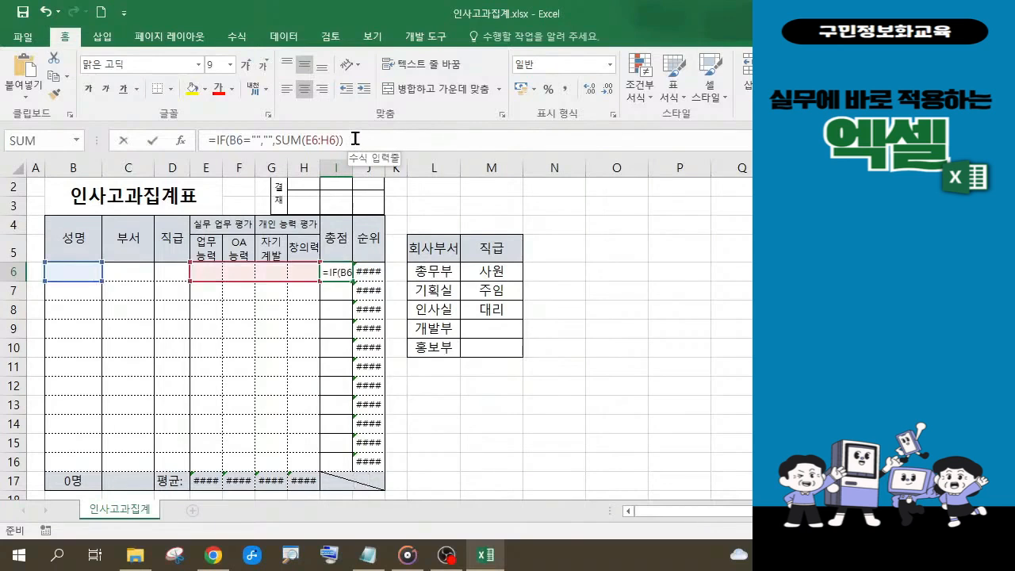
{"action": "left_click_drag", "start_coordinate": [354, 138], "coordinate": [202, 143]}
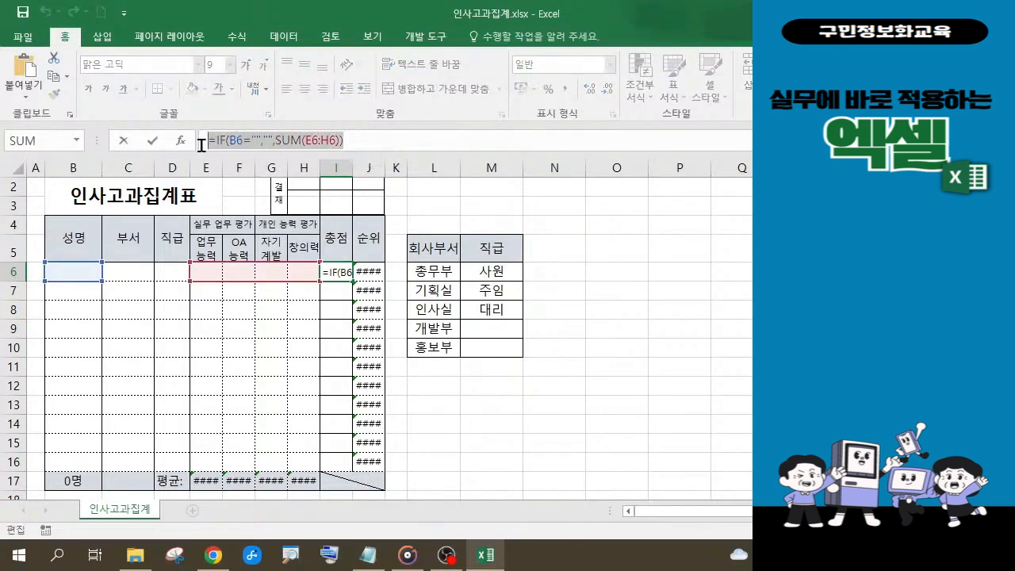
{"action": "key", "text": "ctrl+c"}
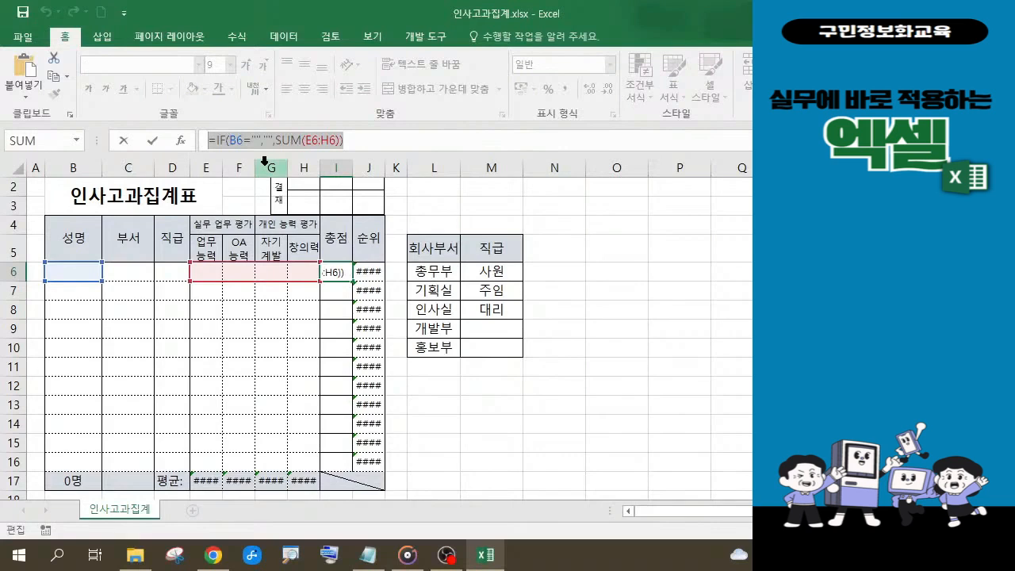
{"action": "left_click", "coordinate": [368, 557]}
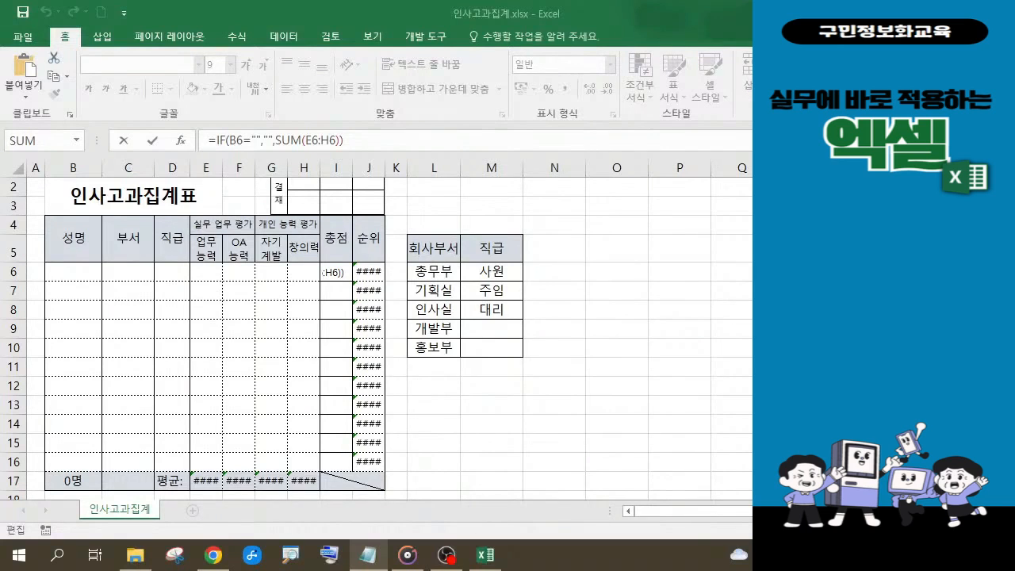
{"action": "left_click", "coordinate": [344, 140]}
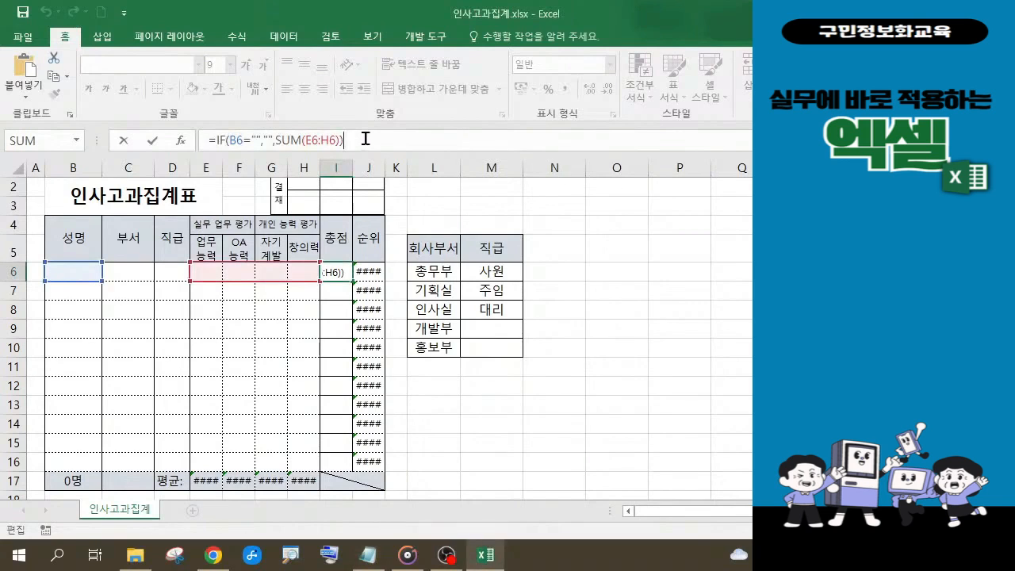
{"action": "key", "text": "Return"}
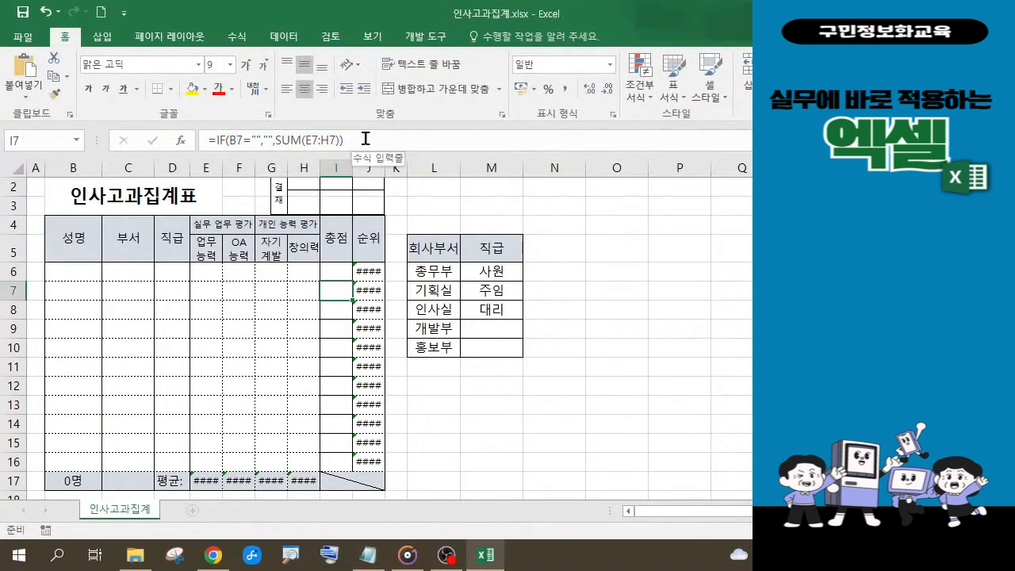
{"action": "left_click", "coordinate": [342, 273]}
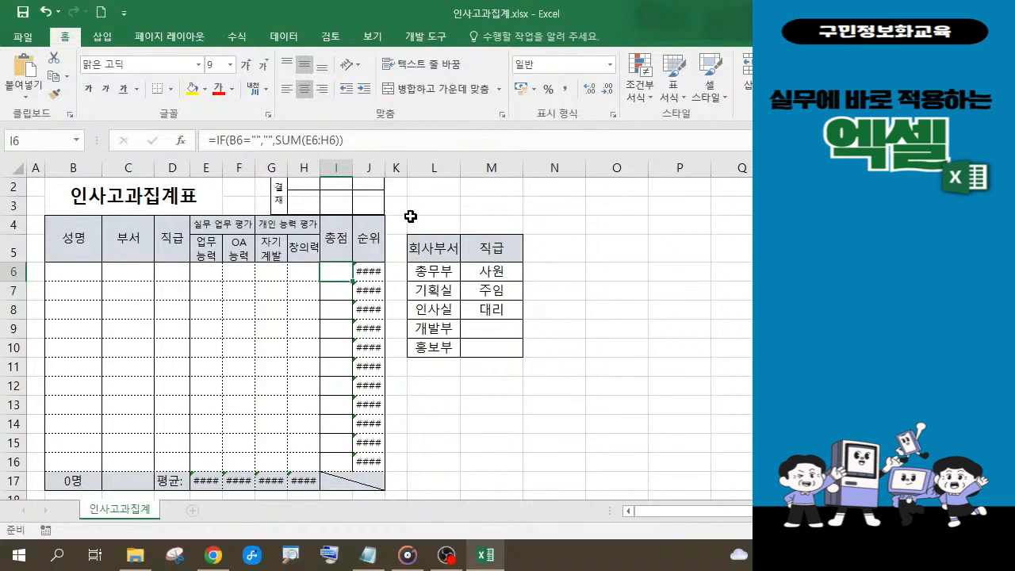
{"action": "left_click", "coordinate": [368, 556]}
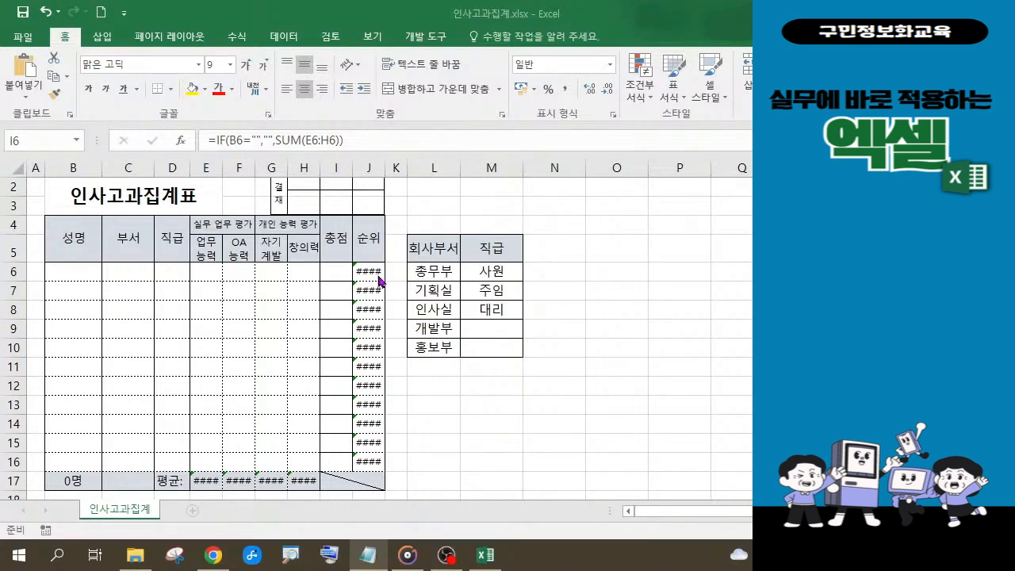
Step: Examine the RANK formula in cell J6 and the row 6 score and total cells it depends on
{"action": "left_click", "coordinate": [373, 273]}
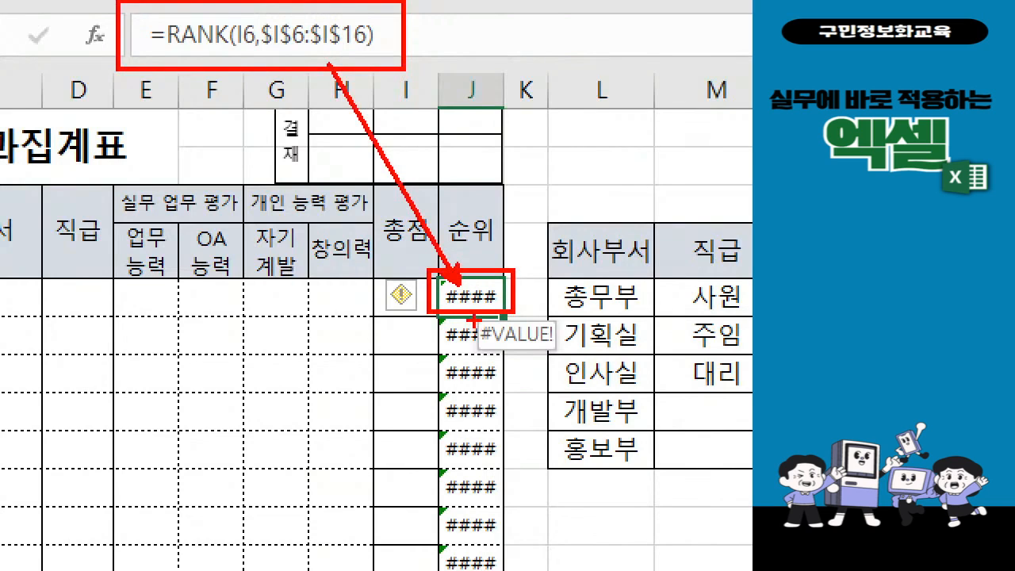
{"action": "left_click_drag", "start_coordinate": [11, 298], "coordinate": [336, 289]}
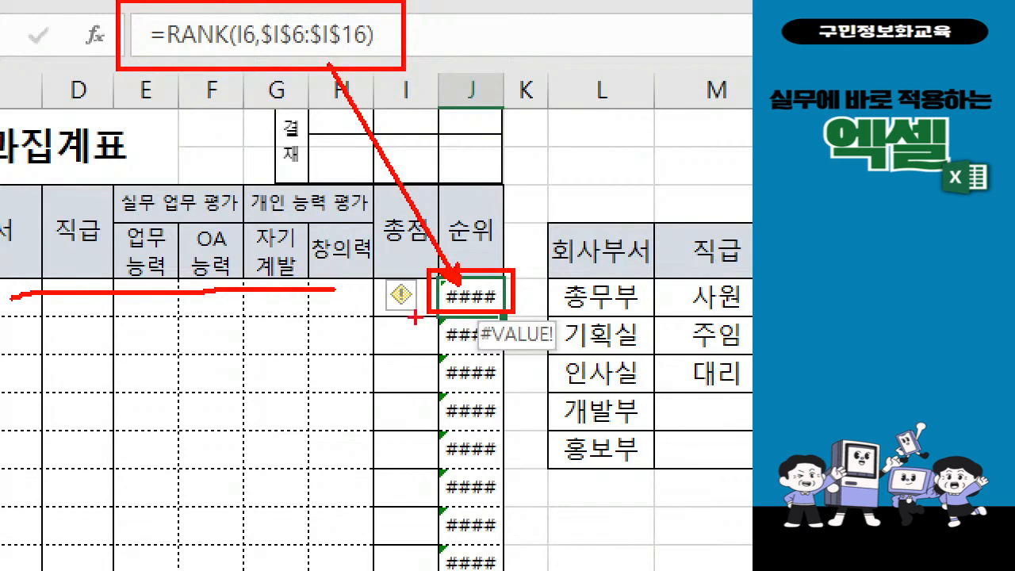
{"action": "mouse_move", "coordinate": [415, 317]}
{"action": "left_mouse_down"}
{"action": "mouse_move", "coordinate": [358, 300]}
{"action": "mouse_move", "coordinate": [391, 254]}
{"action": "mouse_move", "coordinate": [404, 311]}
{"action": "left_mouse_up"}
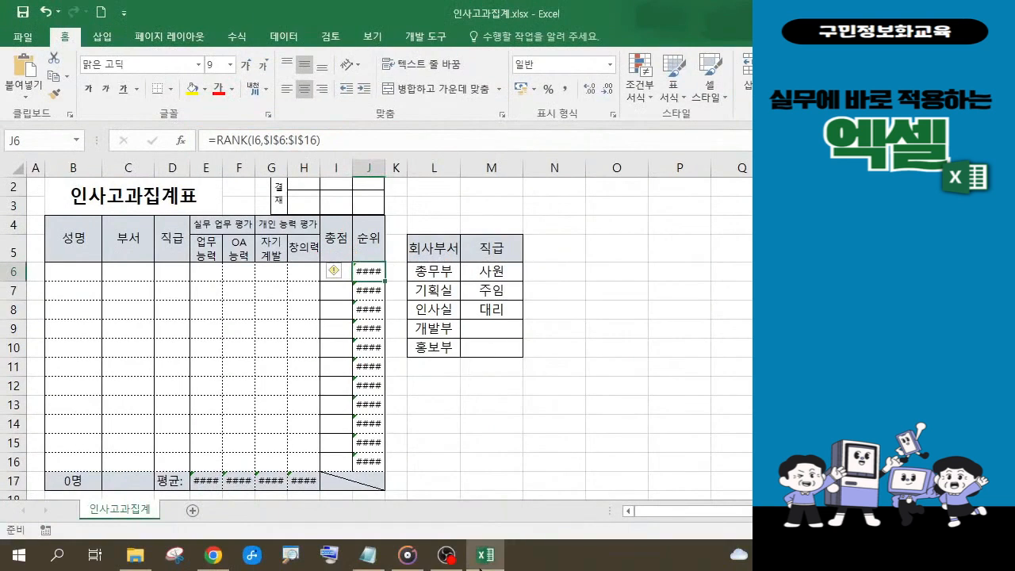
{"action": "left_click", "coordinate": [368, 555]}
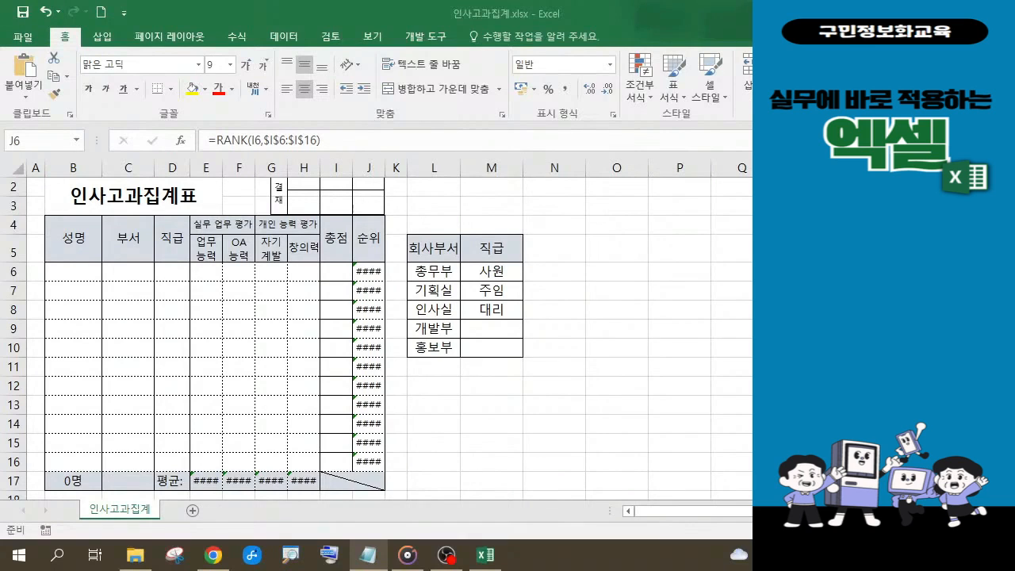
Step: Cut the RANK(I6,$I$6:$I$16) expression out of cell J6's formula and open the arguments of an IFERROR function in its place
{"action": "left_click", "coordinate": [360, 271]}
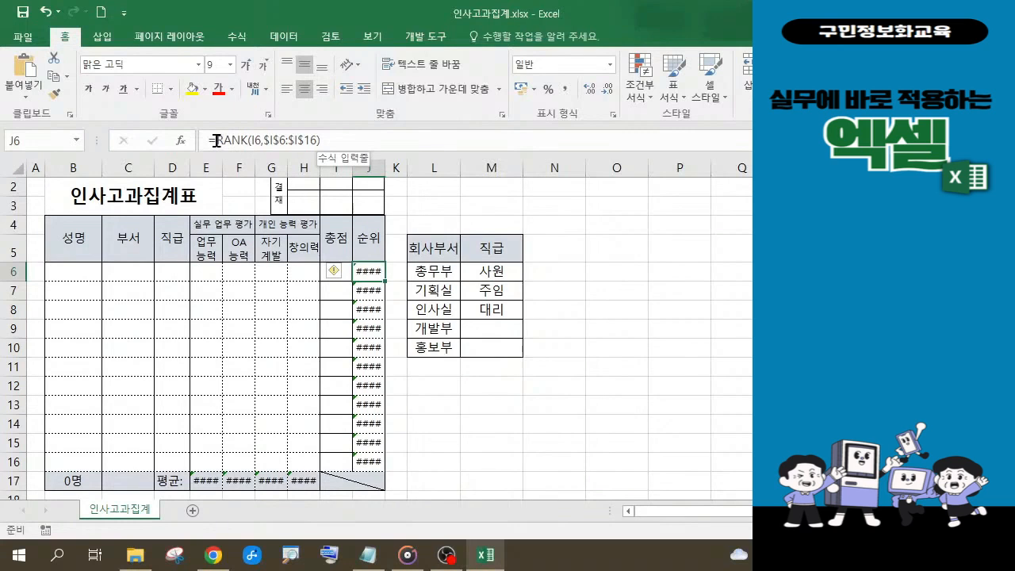
{"action": "left_click_drag", "start_coordinate": [216, 140], "coordinate": [332, 141]}
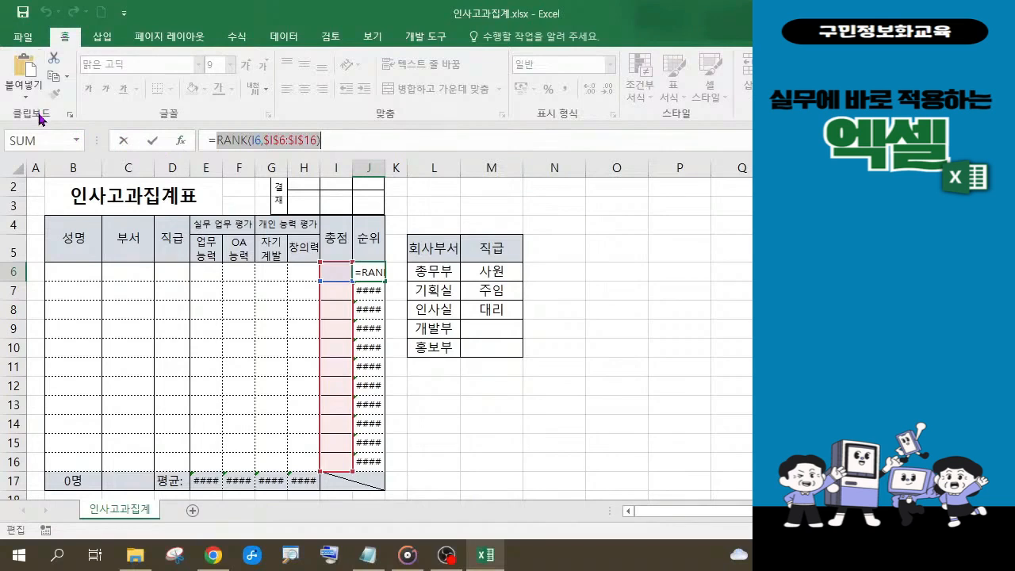
{"action": "left_click", "coordinate": [57, 64]}
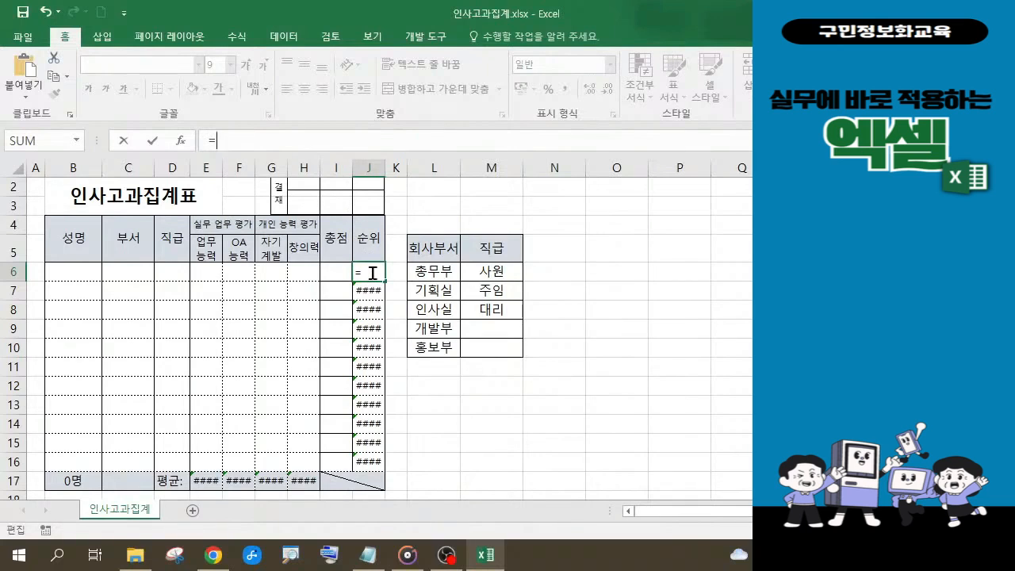
{"action": "type", "text": "i"}
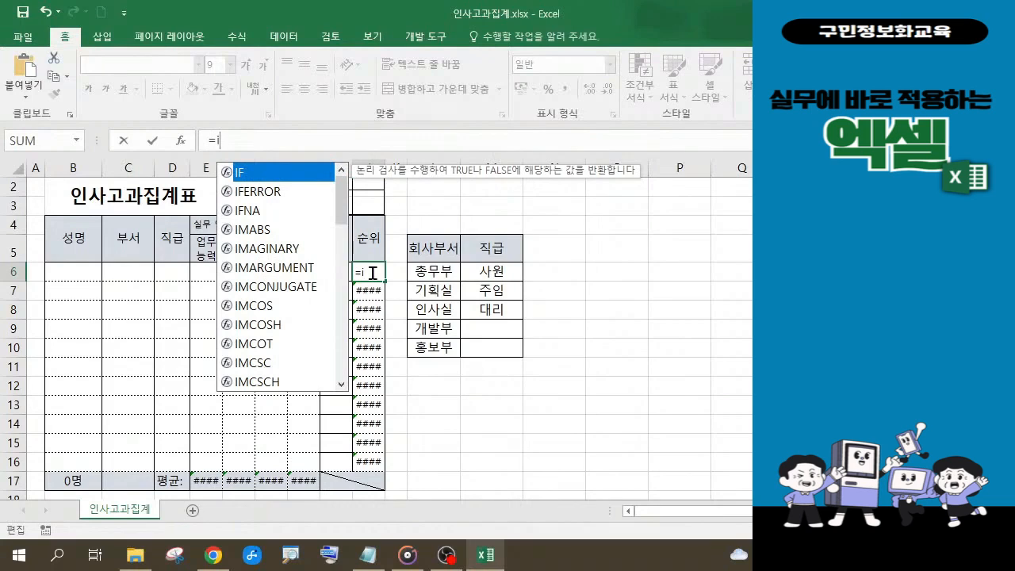
{"action": "left_click", "coordinate": [264, 198]}
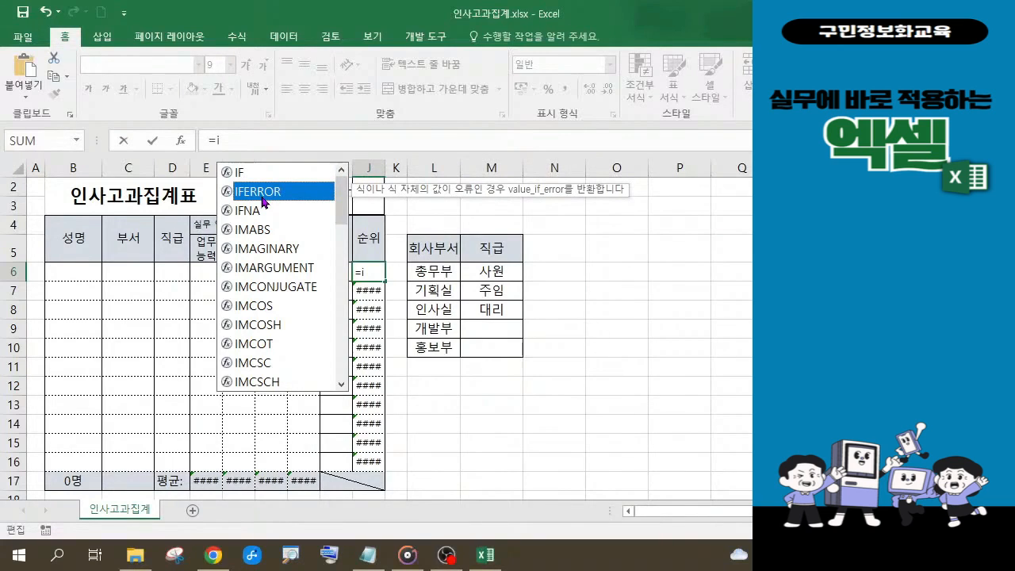
{"action": "double_click", "coordinate": [263, 197]}
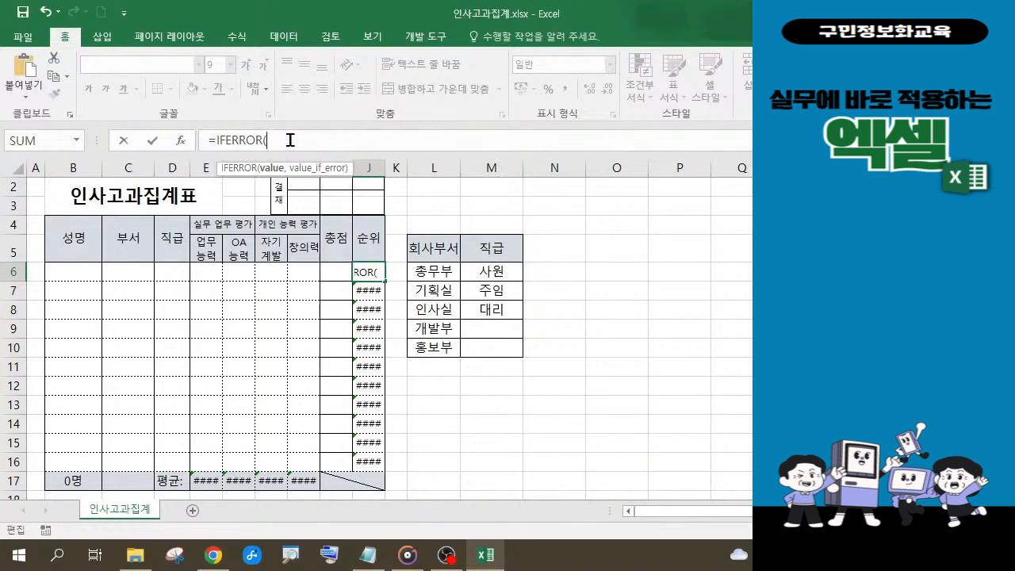
{"action": "key", "text": "ctrl+a"}
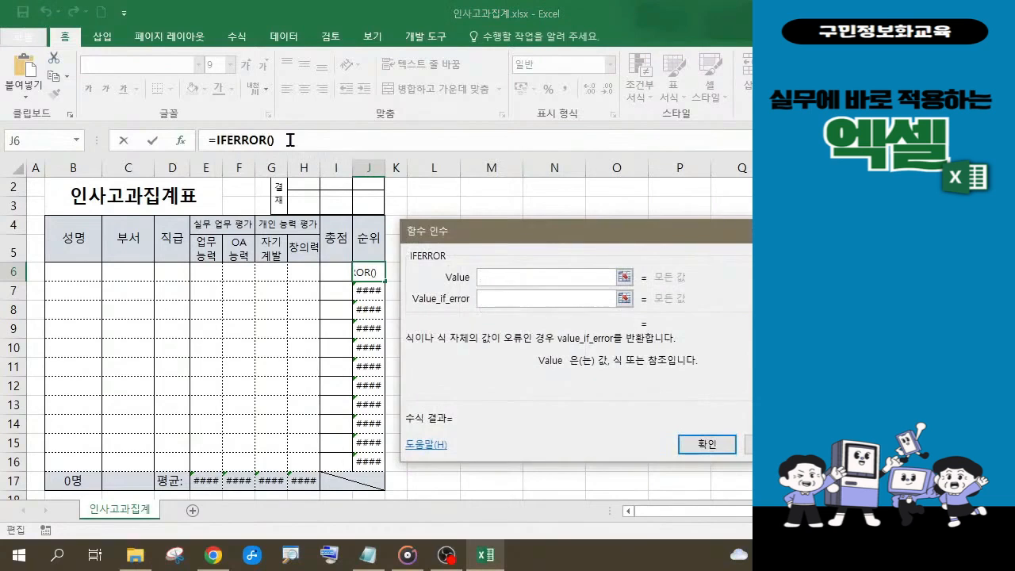
{"action": "left_click_drag", "start_coordinate": [473, 233], "coordinate": [467, 153]}
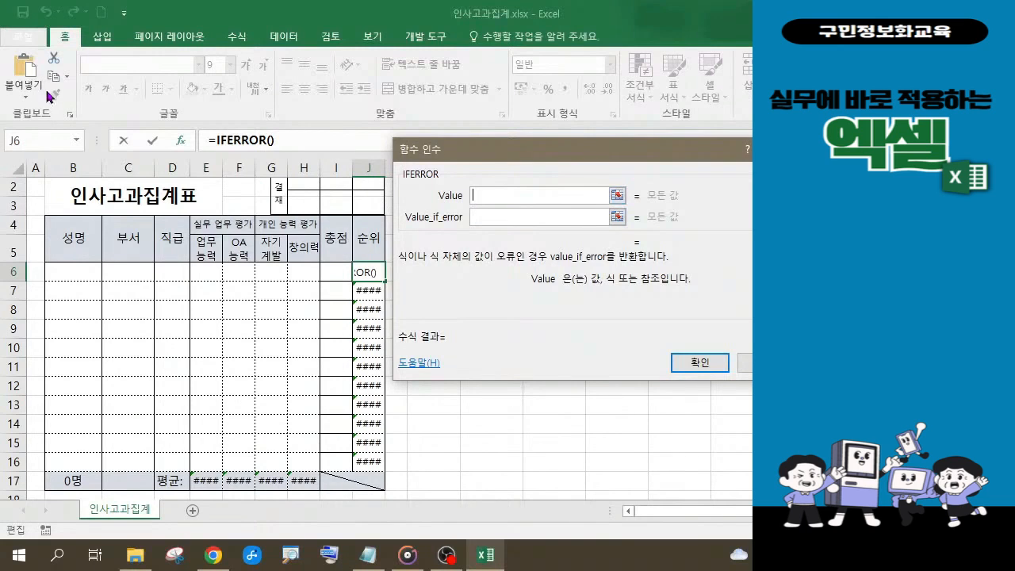
Step: Paste RANK(I6,$I$6:$I$16) as IFERROR's Value, set Value_if_error to "", and confirm the formula in cell J6
{"action": "left_click", "coordinate": [28, 71]}
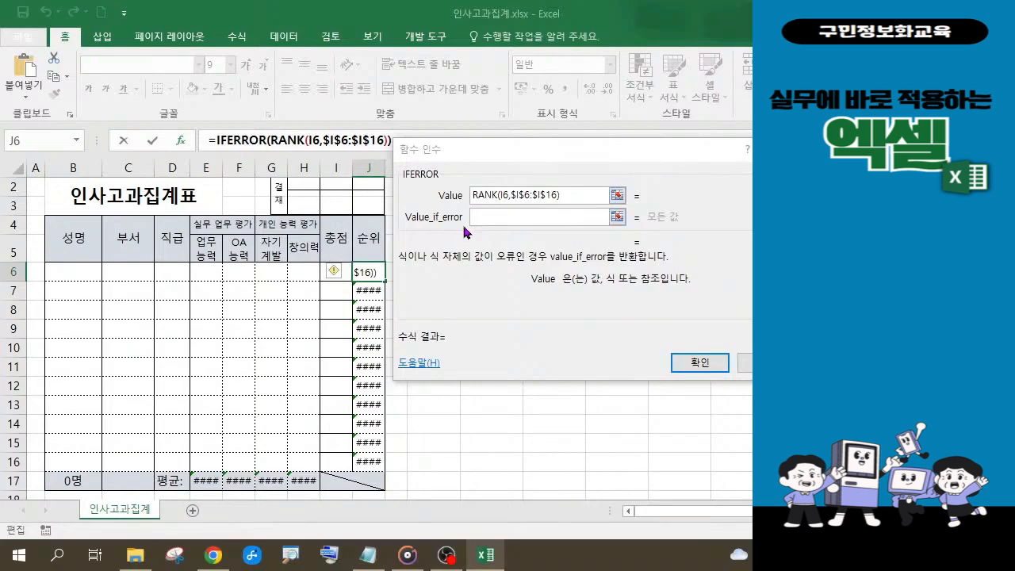
{"action": "left_click", "coordinate": [487, 221]}
{"action": "left_click", "coordinate": [488, 221]}
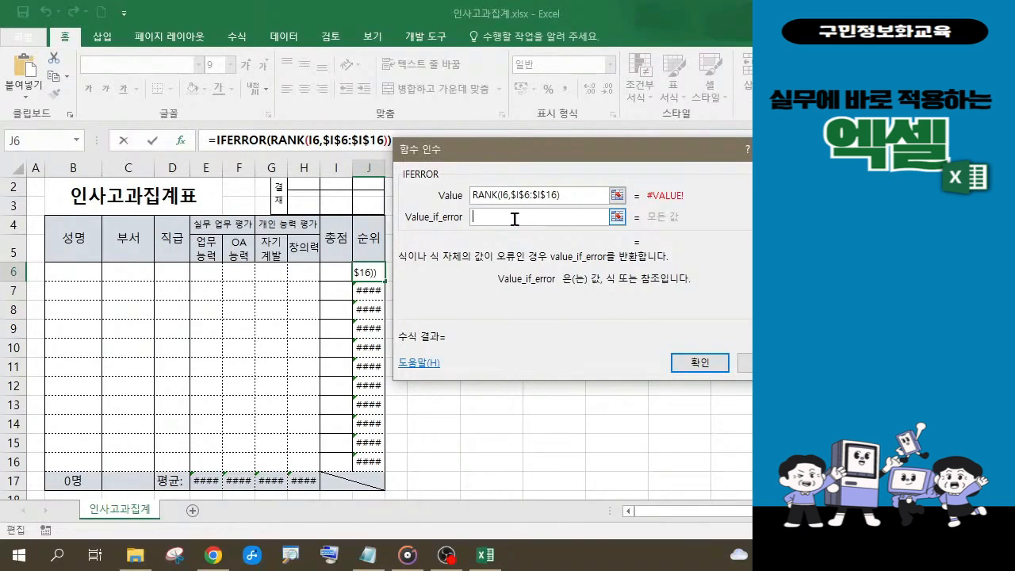
{"action": "type", "text": "\"\""}
{"action": "left_click_drag", "start_coordinate": [508, 150], "coordinate": [505, 180]}
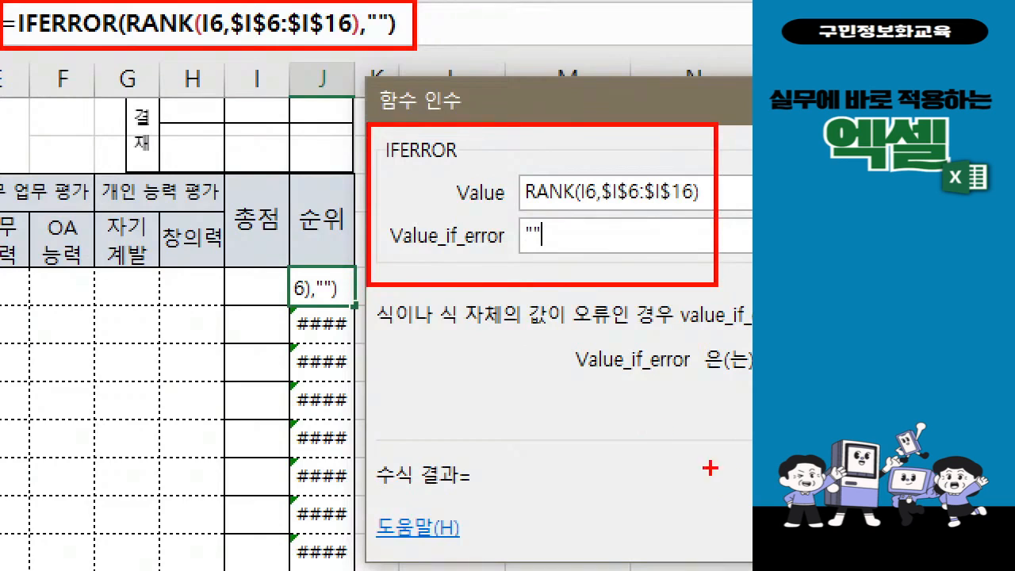
{"action": "left_click_drag", "start_coordinate": [383, 326], "coordinate": [672, 328]}
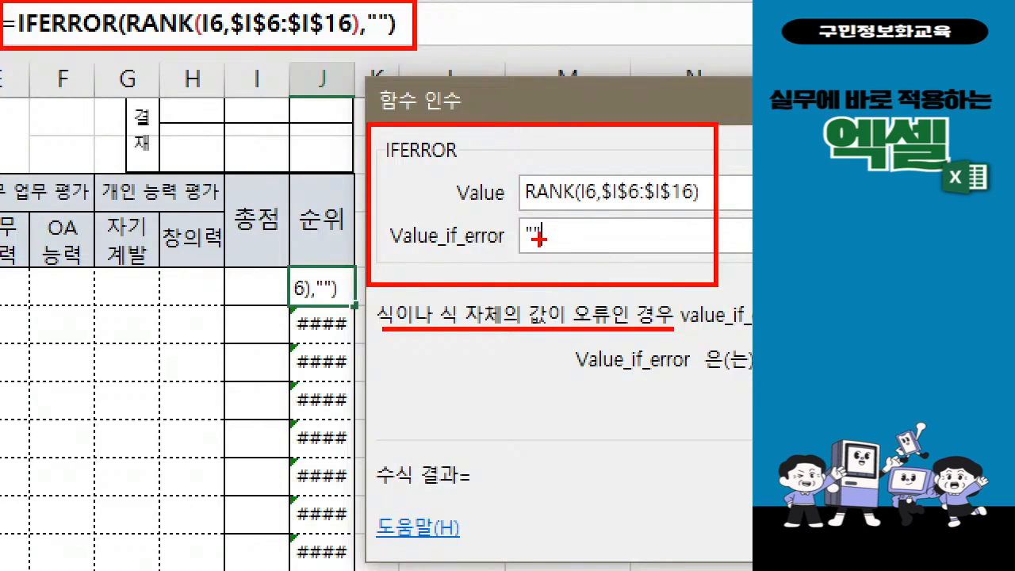
{"action": "mouse_move", "coordinate": [584, 504]}
{"action": "left_mouse_down"}
{"action": "mouse_move", "coordinate": [476, 469]}
{"action": "mouse_move", "coordinate": [540, 421]}
{"action": "mouse_move", "coordinate": [566, 504]}
{"action": "mouse_move", "coordinate": [582, 507]}
{"action": "left_mouse_up"}
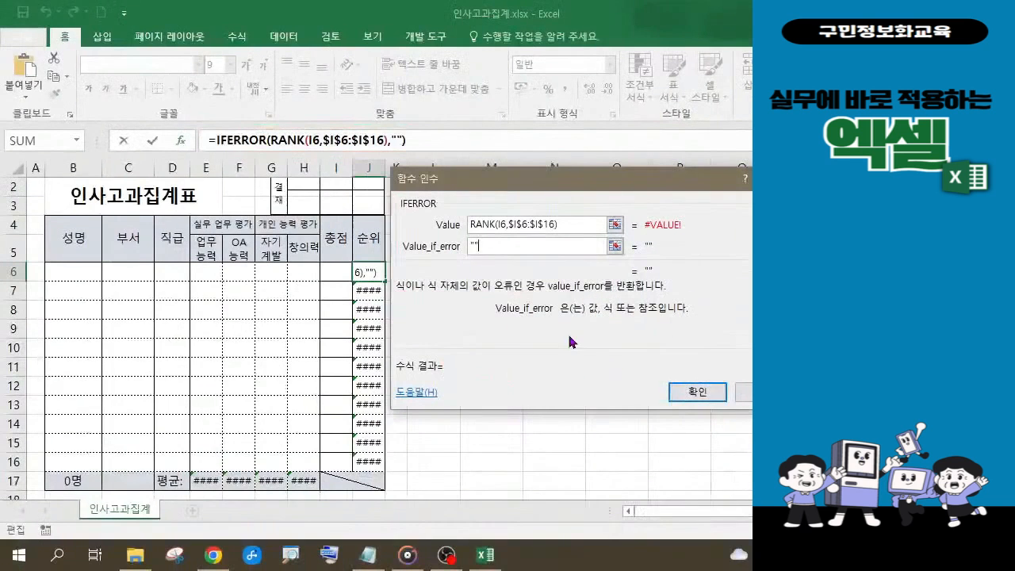
{"action": "left_click", "coordinate": [697, 392]}
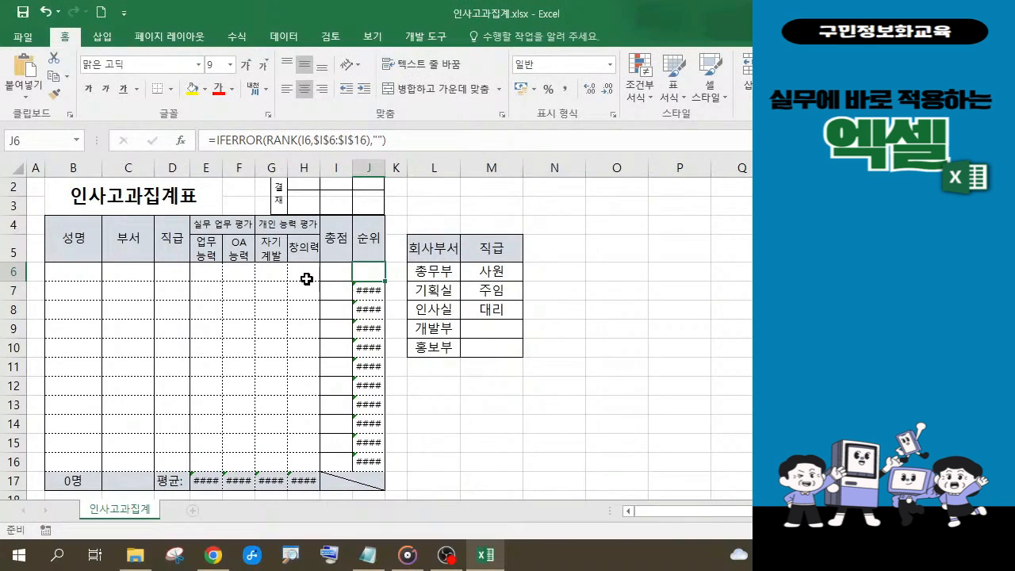
Step: Fill the IFERROR formula from cell J6 down through J16 in the 순위 column
{"action": "left_click", "coordinate": [376, 298]}
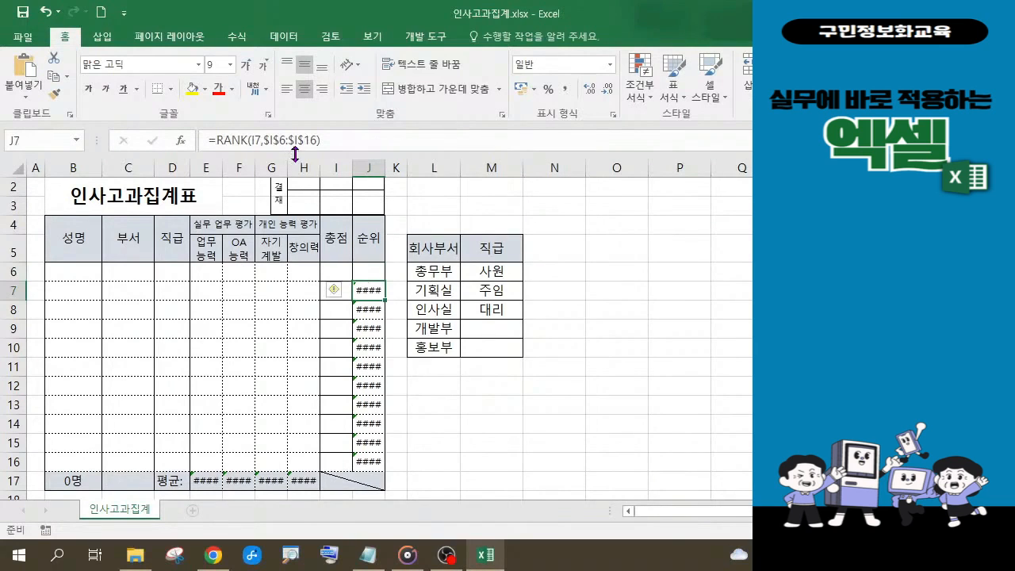
{"action": "left_click", "coordinate": [370, 271]}
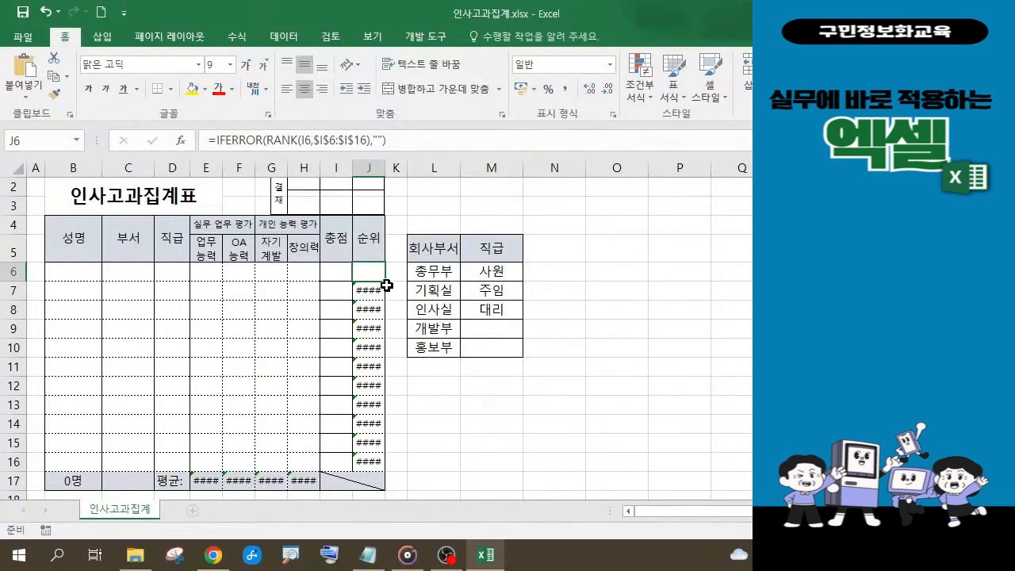
{"action": "left_click_drag", "start_coordinate": [384, 281], "coordinate": [382, 469]}
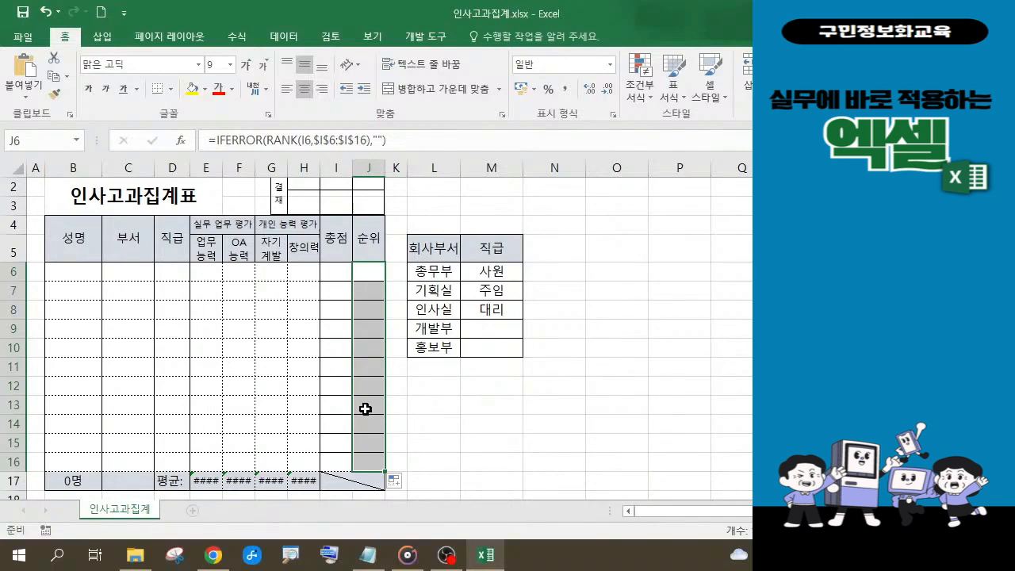
Step: Copy the full IFERROR formula text from cell J6 for the notes window, and keep the cell's formula as it is
{"action": "left_click", "coordinate": [371, 273]}
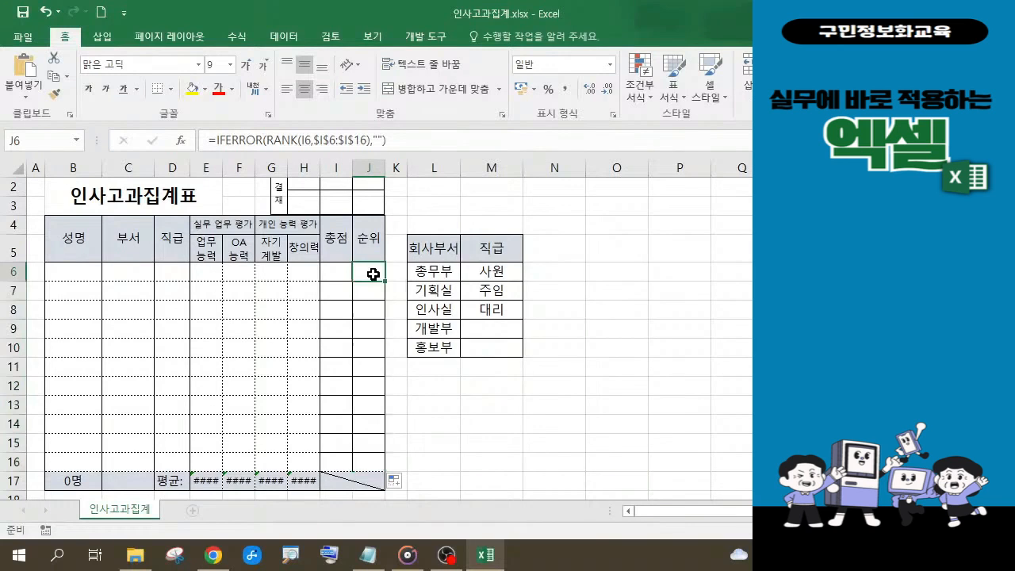
{"action": "left_click", "coordinate": [209, 141]}
{"action": "left_click_drag", "start_coordinate": [208, 141], "coordinate": [394, 139]}
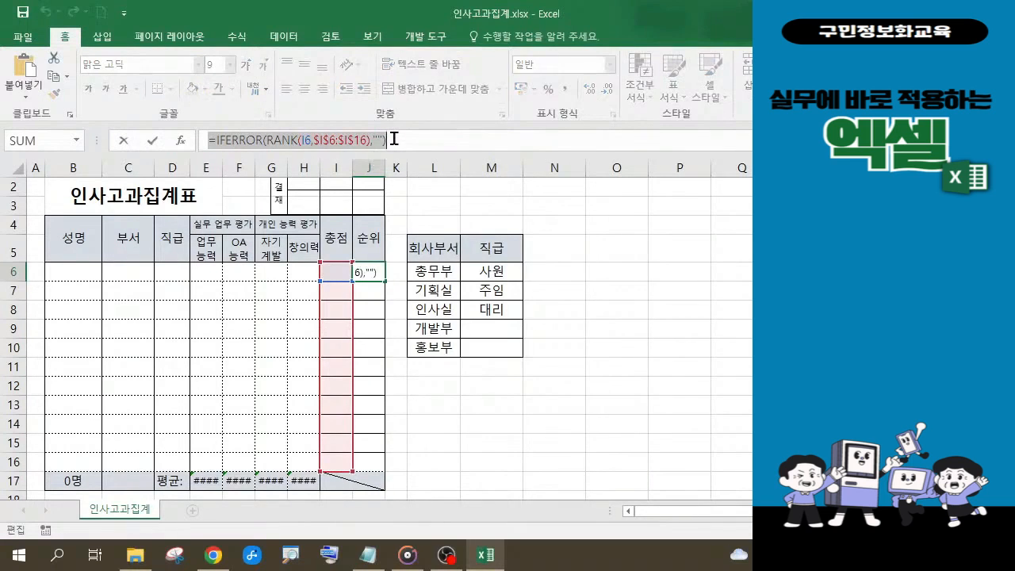
{"action": "left_click", "coordinate": [374, 558]}
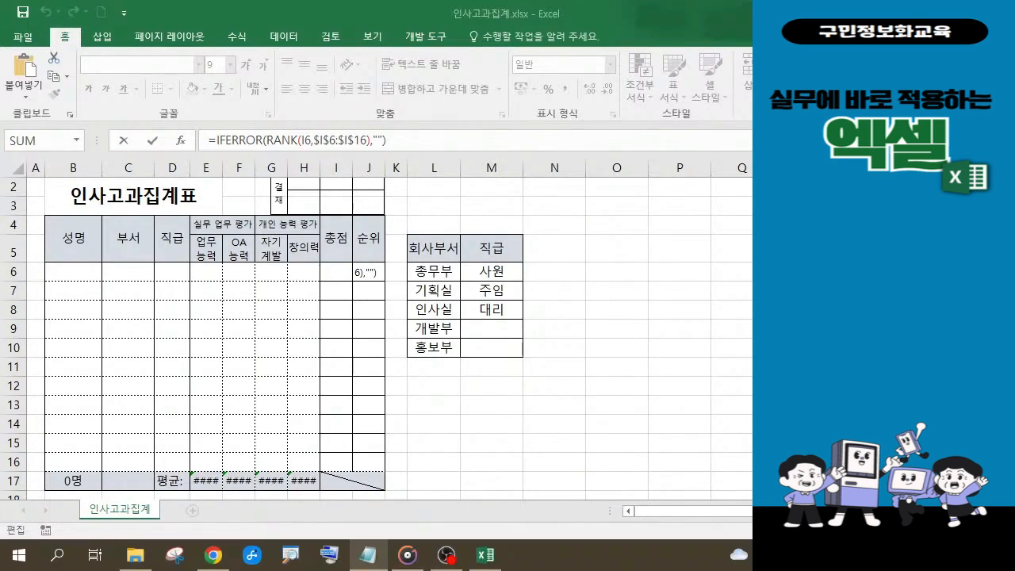
{"action": "triple_click", "coordinate": [401, 135]}
{"action": "left_click", "coordinate": [401, 135]}
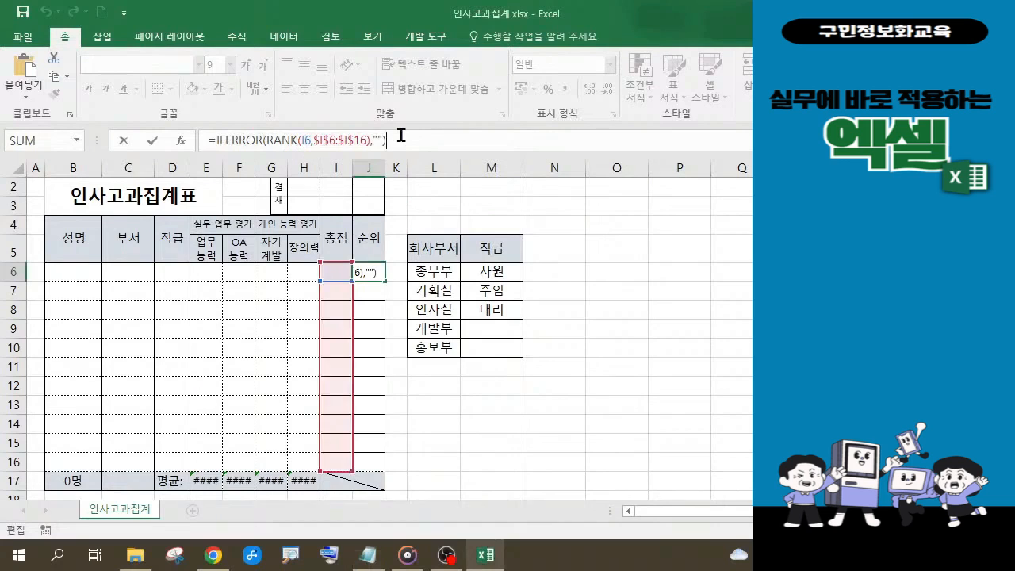
{"action": "key", "text": "Return"}
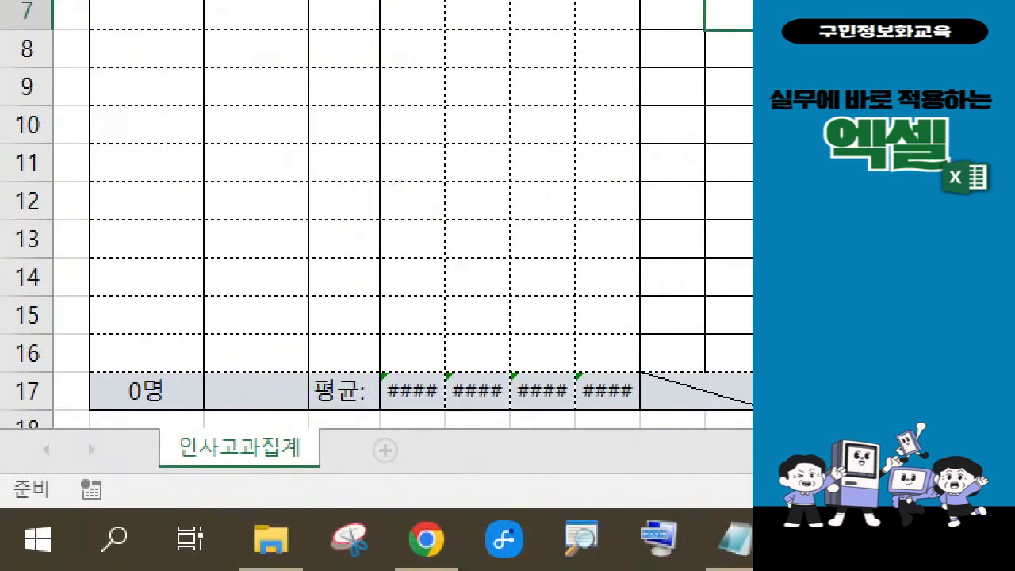
Step: Examine the row 17 headcount and 평균 cells, the COUNTA formula in B17 with its name range B6:B16, and the notes window
{"action": "left_click_drag", "start_coordinate": [55, 364], "coordinate": [194, 414]}
{"action": "left_click_drag", "start_coordinate": [378, 370], "coordinate": [661, 432]}
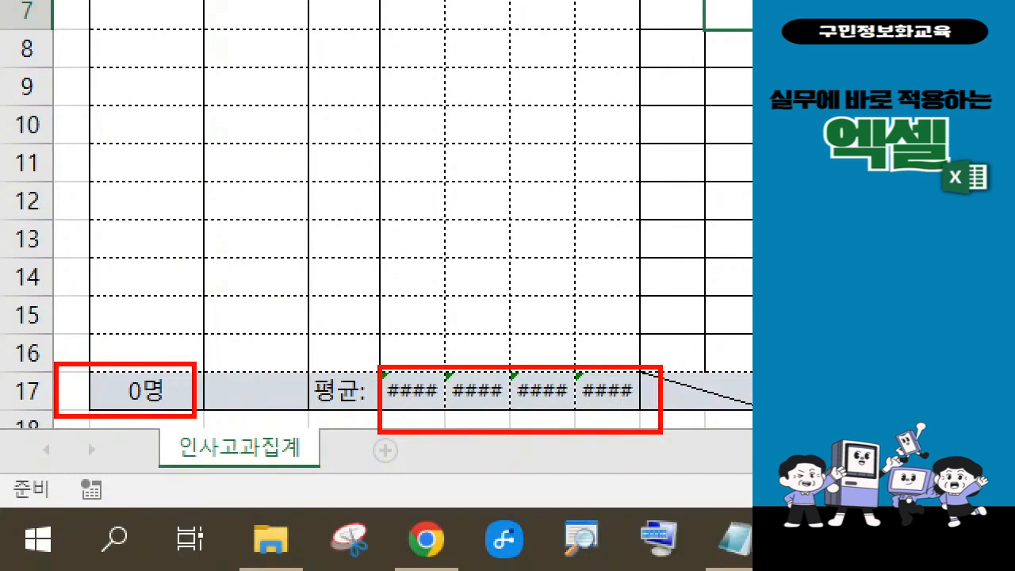
{"action": "key", "text": "Escape"}
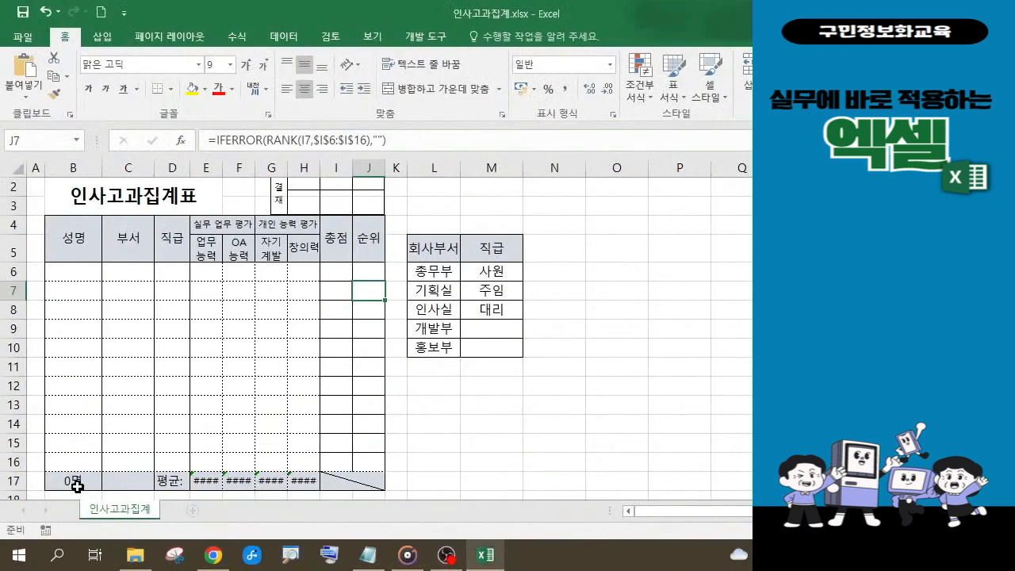
{"action": "left_click", "coordinate": [87, 482]}
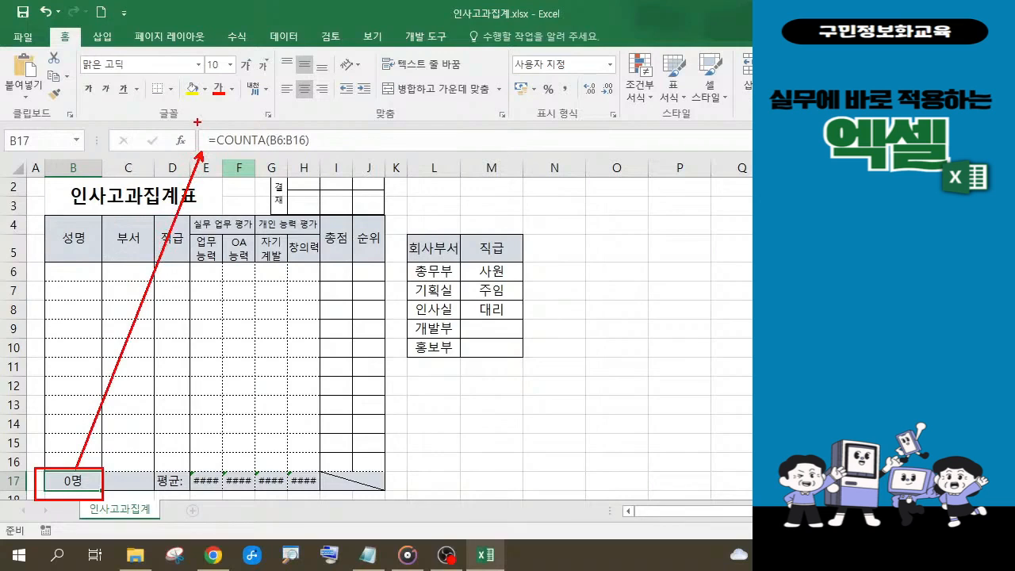
{"action": "left_click_drag", "start_coordinate": [342, 157], "coordinate": [344, 157]}
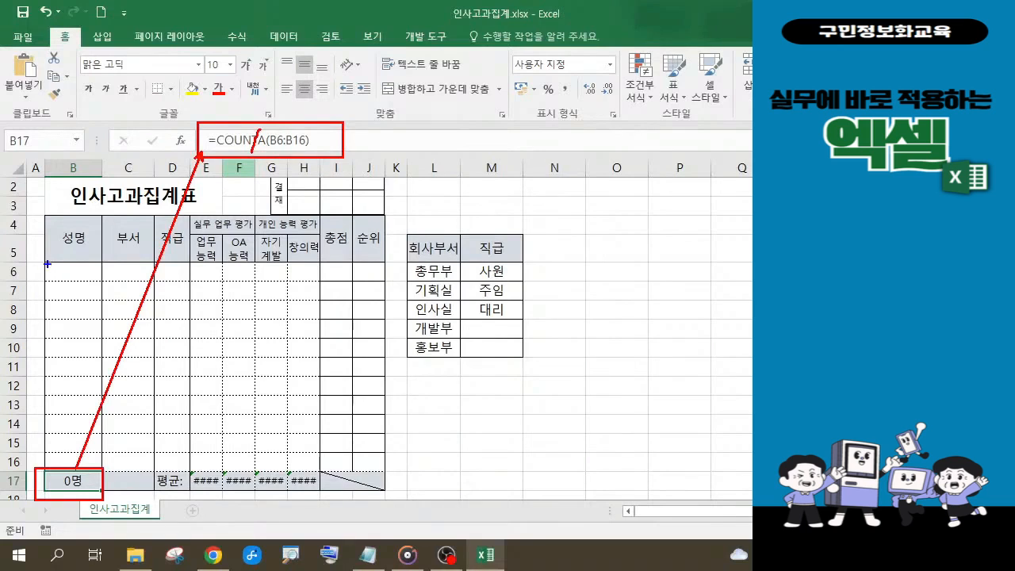
{"action": "mouse_move", "coordinate": [45, 262]}
{"action": "left_mouse_down"}
{"action": "mouse_move", "coordinate": [86, 285]}
{"action": "mouse_move", "coordinate": [103, 466]}
{"action": "left_mouse_up"}
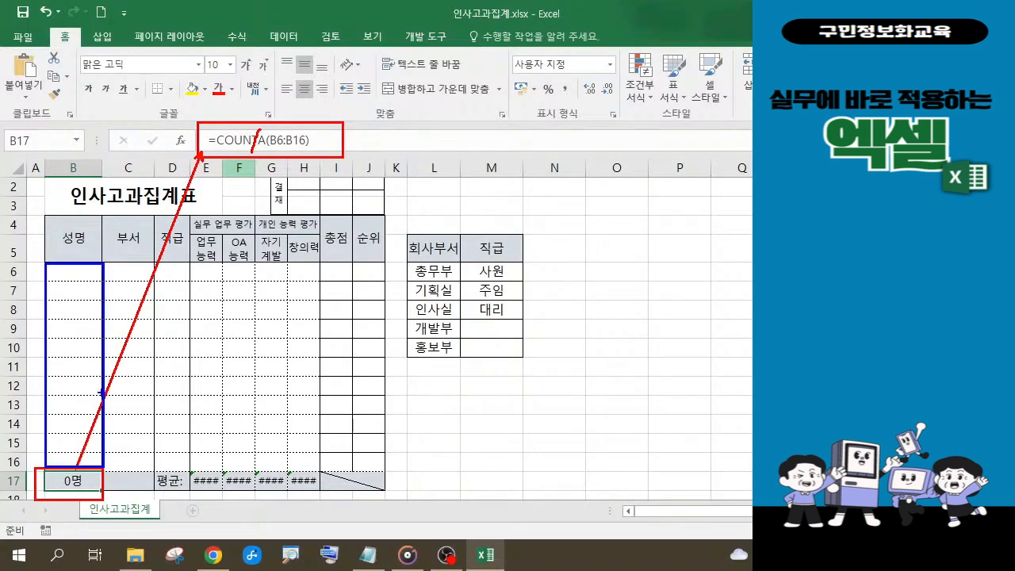
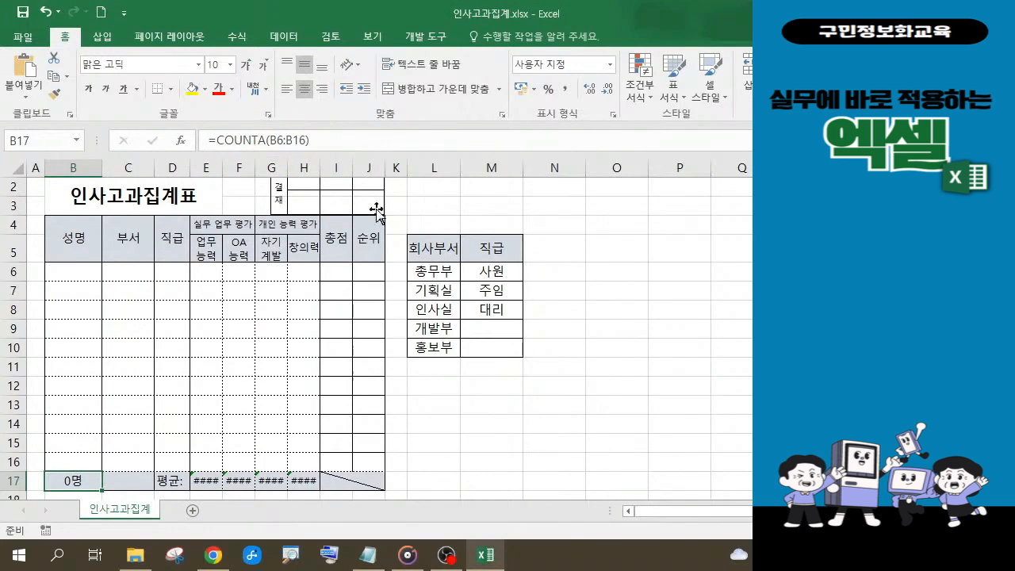
{"action": "left_click", "coordinate": [367, 555]}
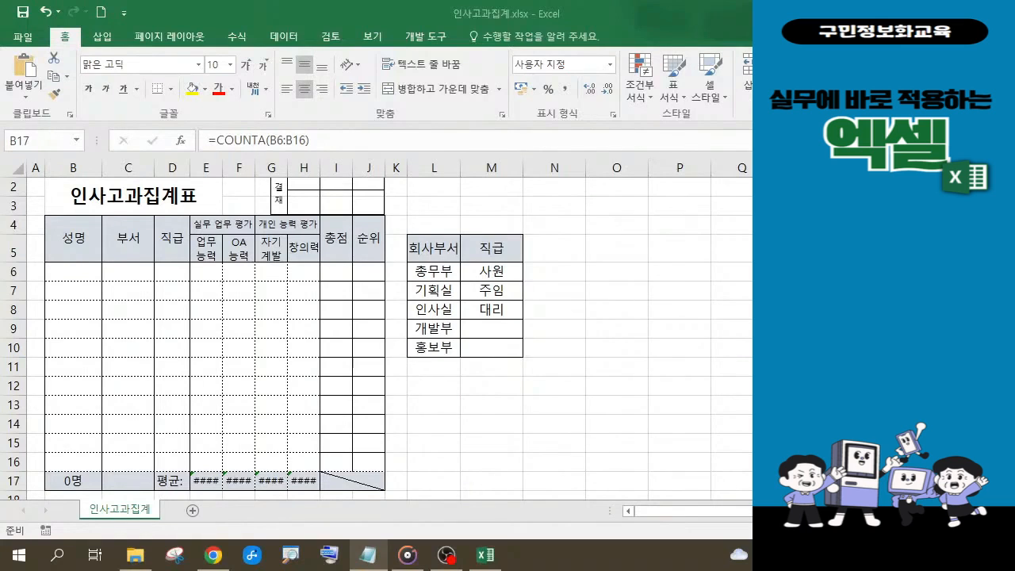
{"action": "left_click", "coordinate": [88, 482]}
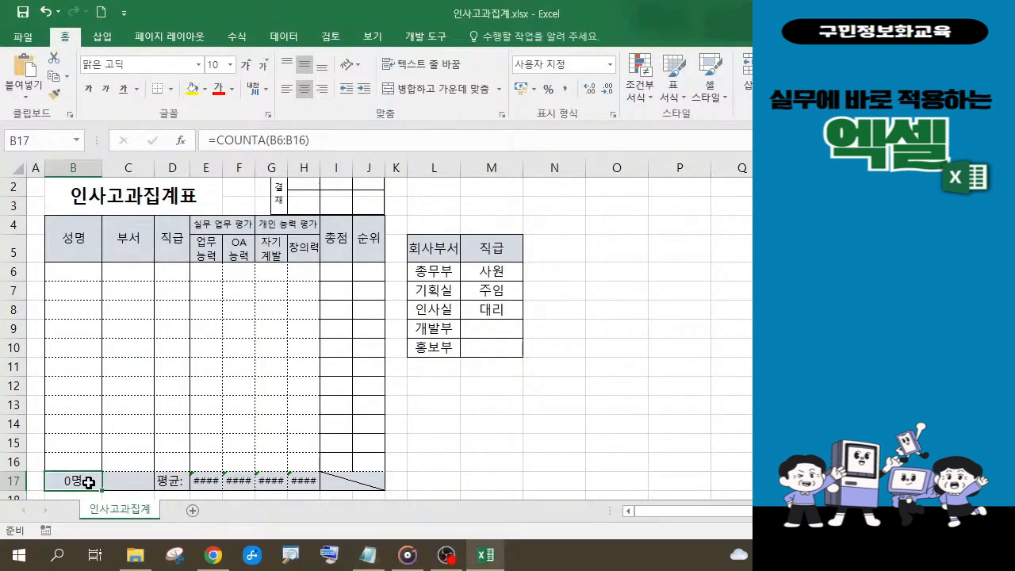
{"action": "left_click", "coordinate": [370, 556]}
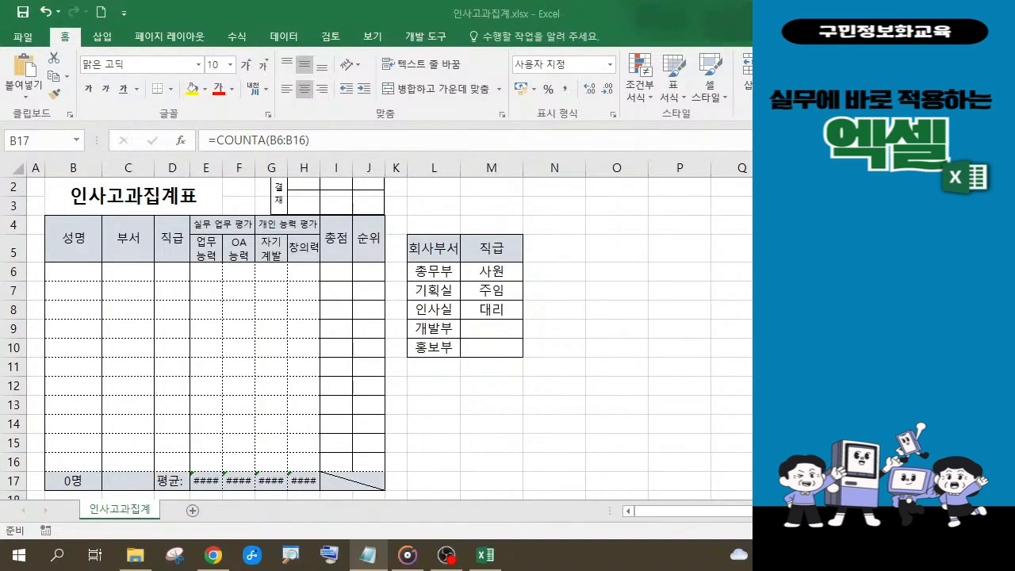
{"action": "left_click", "coordinate": [83, 482]}
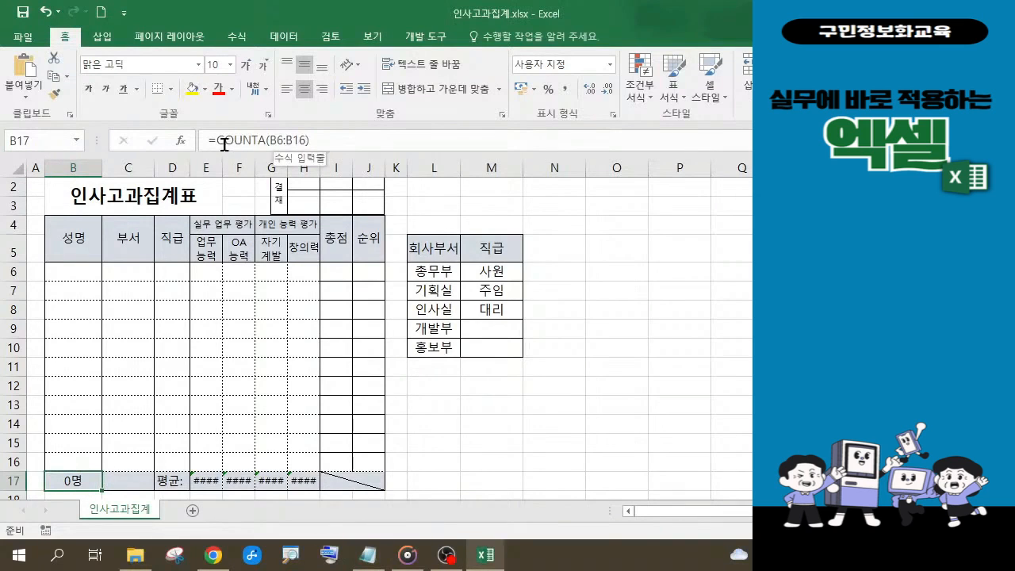
Step: Cut COUNTA(B6:B16) out of the formula in cell B17, leaving only the equals sign
{"action": "left_click_drag", "start_coordinate": [213, 141], "coordinate": [316, 144]}
{"action": "key", "text": "ctrl+c"}
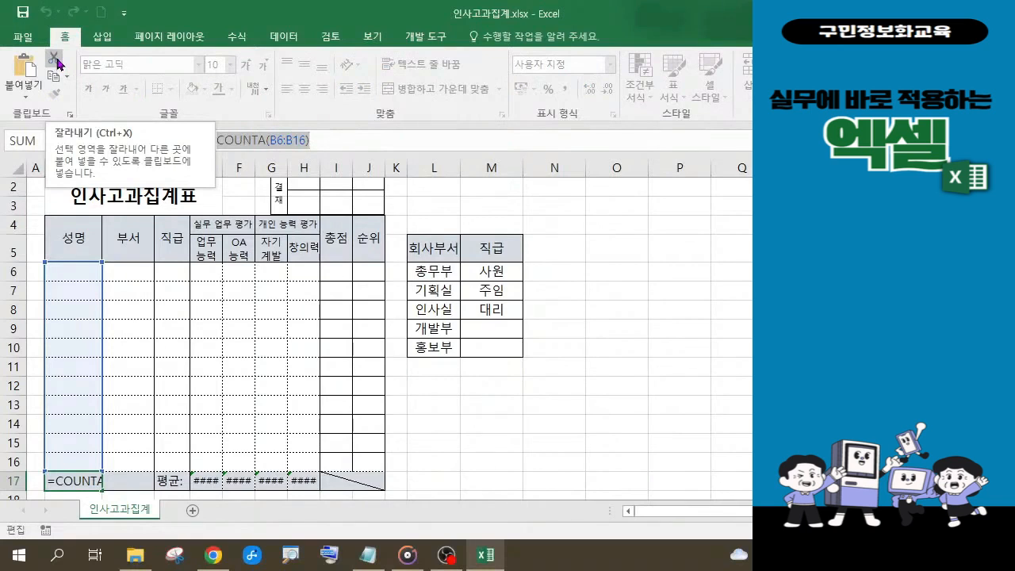
{"action": "key", "text": "BackSpace"}
{"action": "key", "text": "BackSpace"}
{"action": "key", "text": "BackSpace"}
{"action": "key", "text": "BackSpace"}
{"action": "key", "text": "BackSpace"}
{"action": "key", "text": "BackSpace"}
{"action": "key", "text": "BackSpace"}
{"action": "key", "text": "BackSpace"}
{"action": "key", "text": "BackSpace"}
{"action": "key", "text": "BackSpace"}
{"action": "key", "text": "BackSpace"}
{"action": "key", "text": "BackSpace"}
{"action": "key", "text": "BackSpace"}
{"action": "key", "text": "BackSpace"}
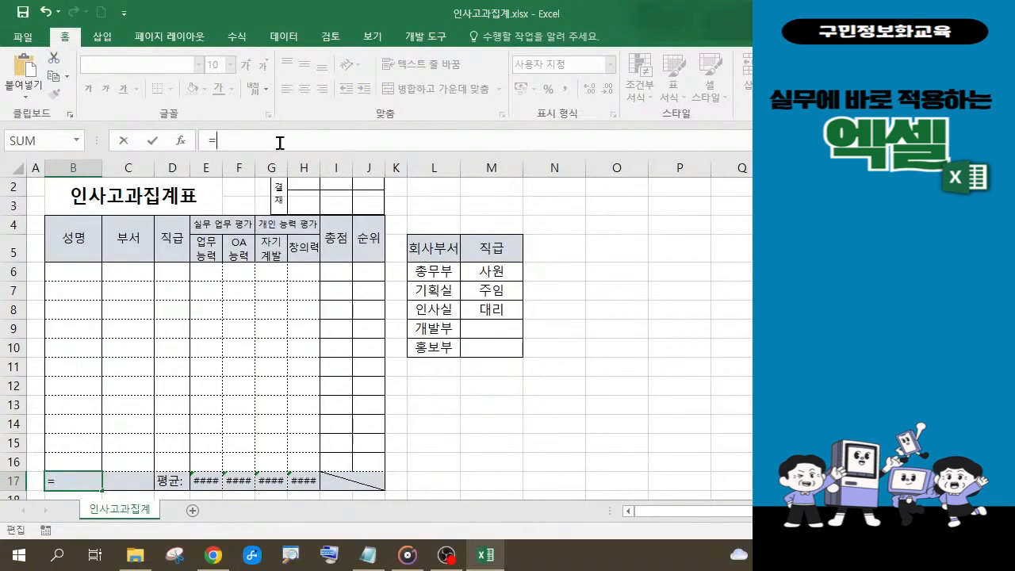
Step: Start an IF function in B17 and set its Logical_test to COUNTA(B6:B16)=0, reusing the cut text
{"action": "type", "text": "i"}
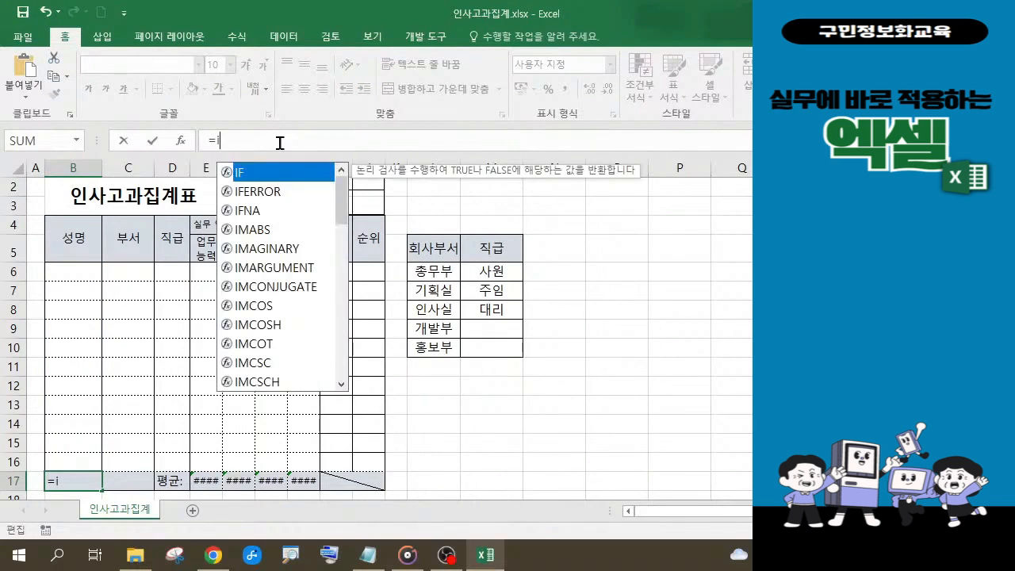
{"action": "double_click", "coordinate": [254, 175]}
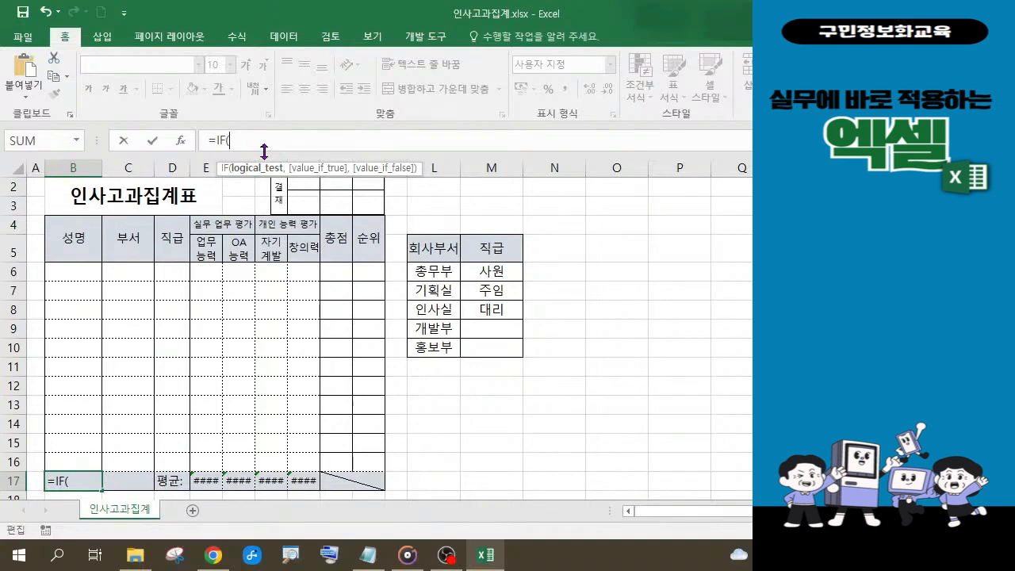
{"action": "key", "text": "ctrl+a"}
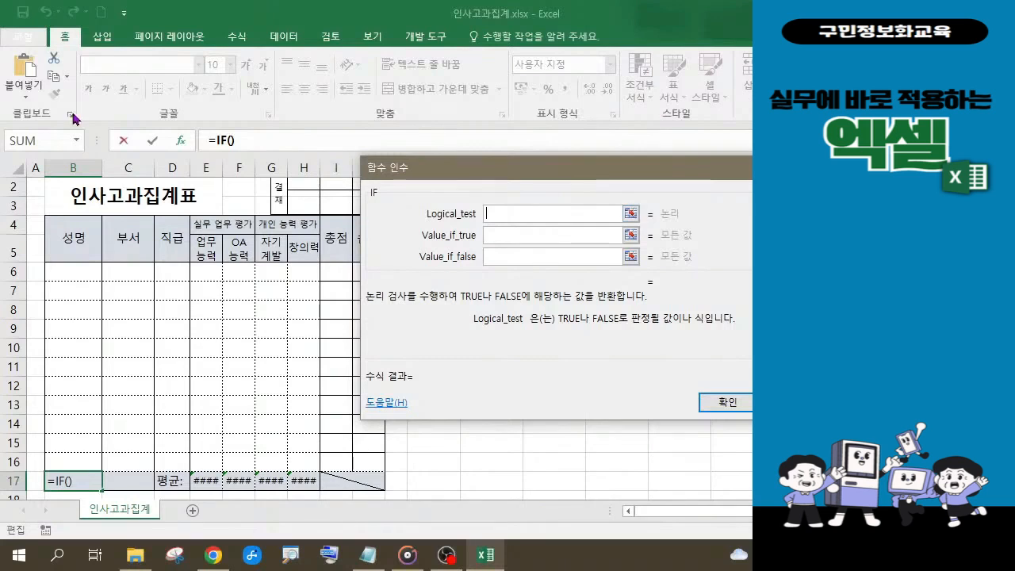
{"action": "left_click", "coordinate": [27, 77]}
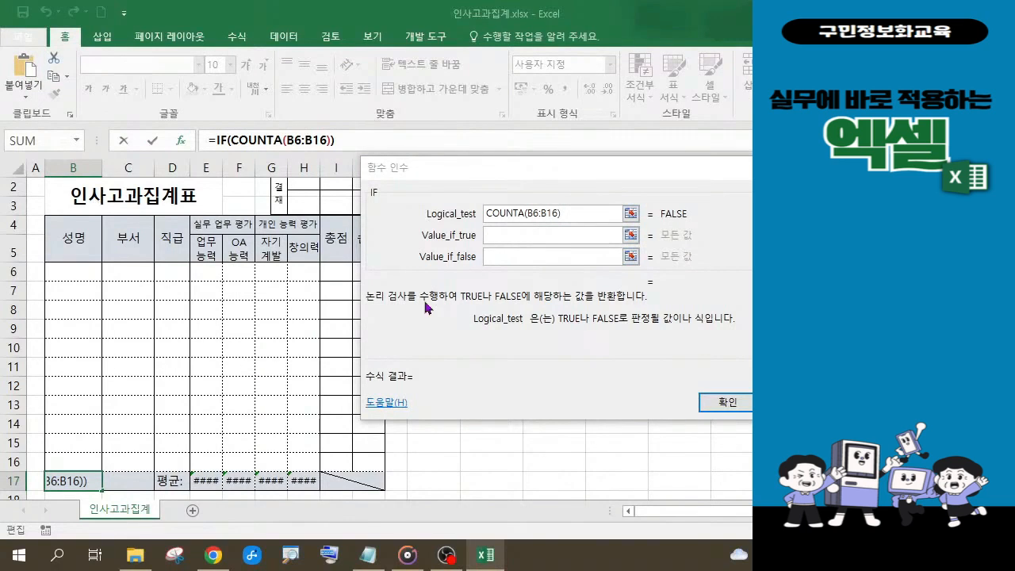
{"action": "left_click", "coordinate": [568, 212]}
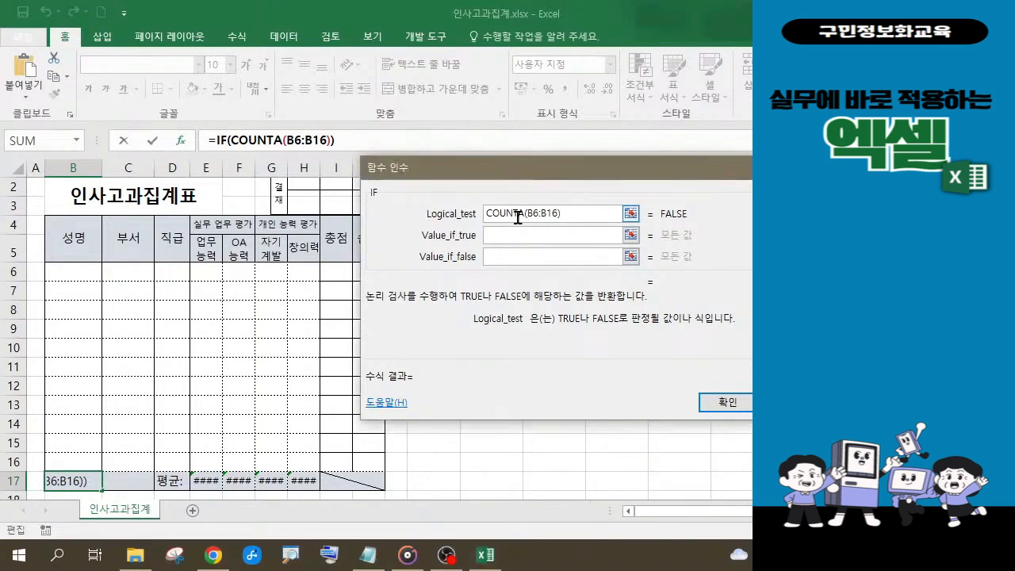
{"action": "type", "text": "=0"}
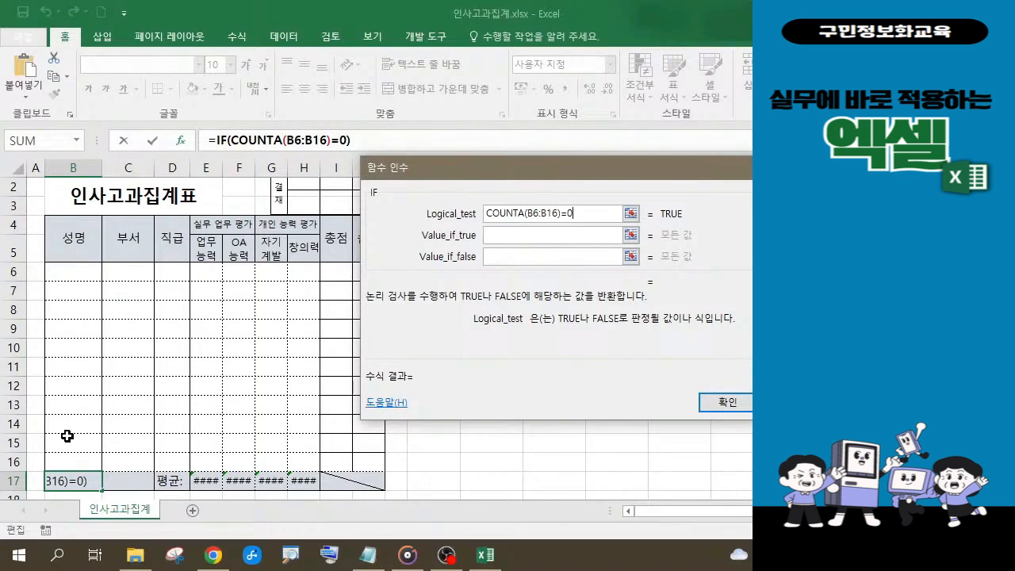
Step: Set IF's Value_if_true to "" and Value_if_false to the pasted COUNTA(B6:B16), and confirm the formula in B17
{"action": "left_click", "coordinate": [516, 235]}
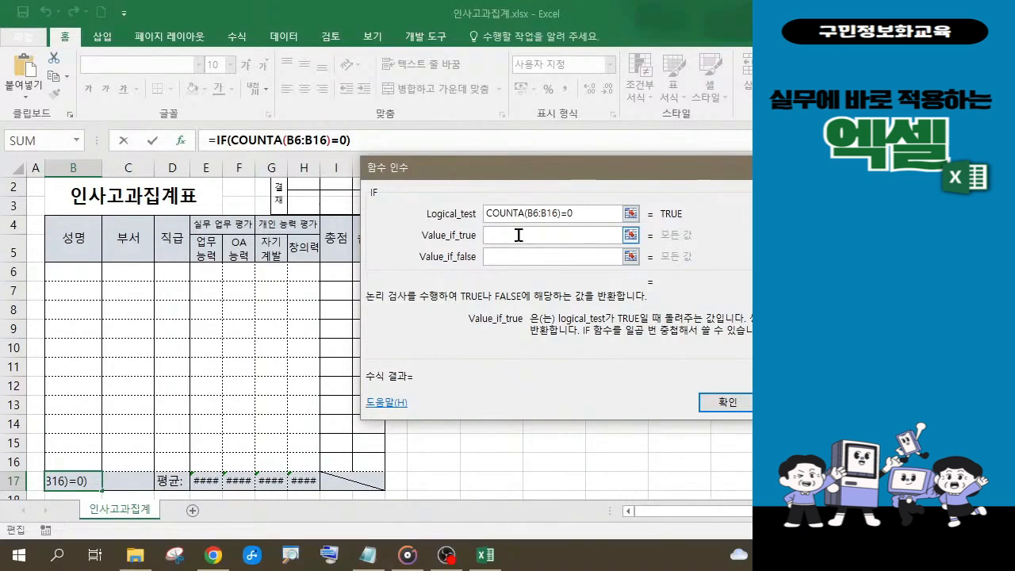
{"action": "type", "text": "\"\""}
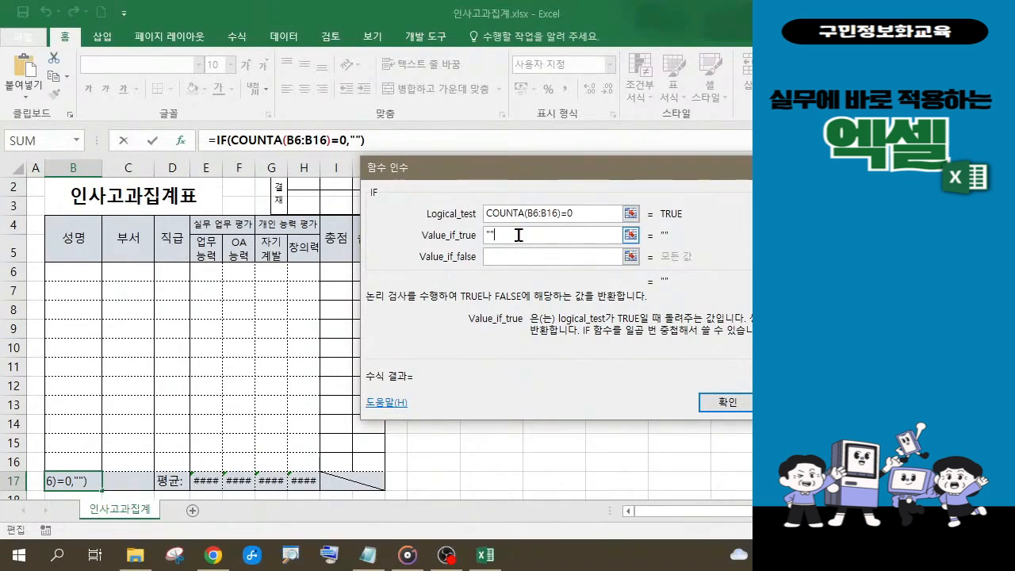
{"action": "left_click", "coordinate": [491, 256]}
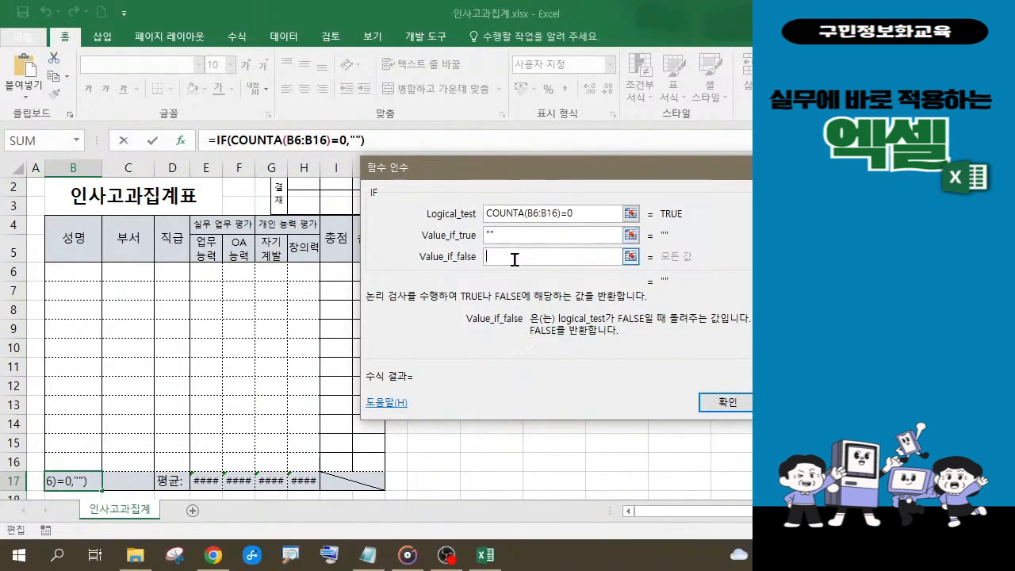
{"action": "left_click", "coordinate": [32, 76]}
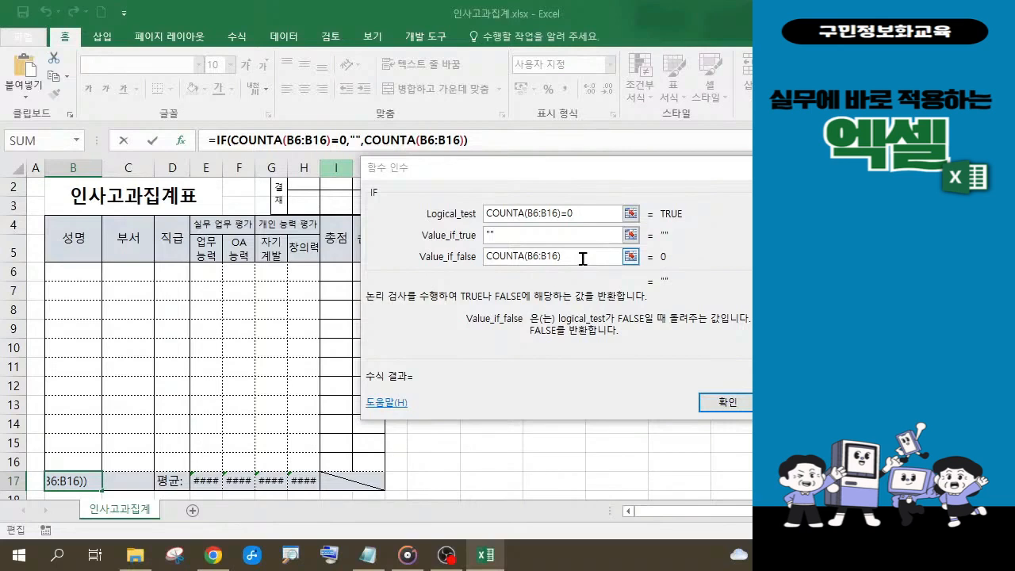
{"action": "mouse_move", "coordinate": [188, 117]}
{"action": "left_mouse_down"}
{"action": "mouse_move", "coordinate": [425, 164]}
{"action": "mouse_move", "coordinate": [479, 158]}
{"action": "left_mouse_up"}
{"action": "left_click_drag", "start_coordinate": [394, 187], "coordinate": [651, 274]}
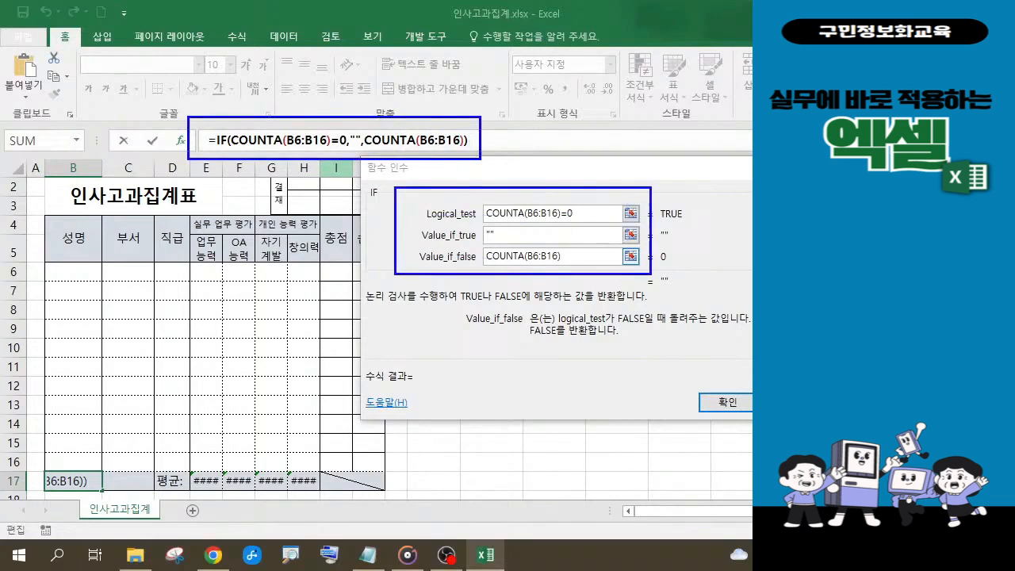
{"action": "left_click_drag", "start_coordinate": [498, 159], "coordinate": [515, 174]}
{"action": "mouse_move", "coordinate": [701, 382]}
{"action": "left_mouse_down"}
{"action": "mouse_move", "coordinate": [704, 394]}
{"action": "mouse_move", "coordinate": [729, 375]}
{"action": "left_mouse_up"}
{"action": "key", "text": "Escape"}
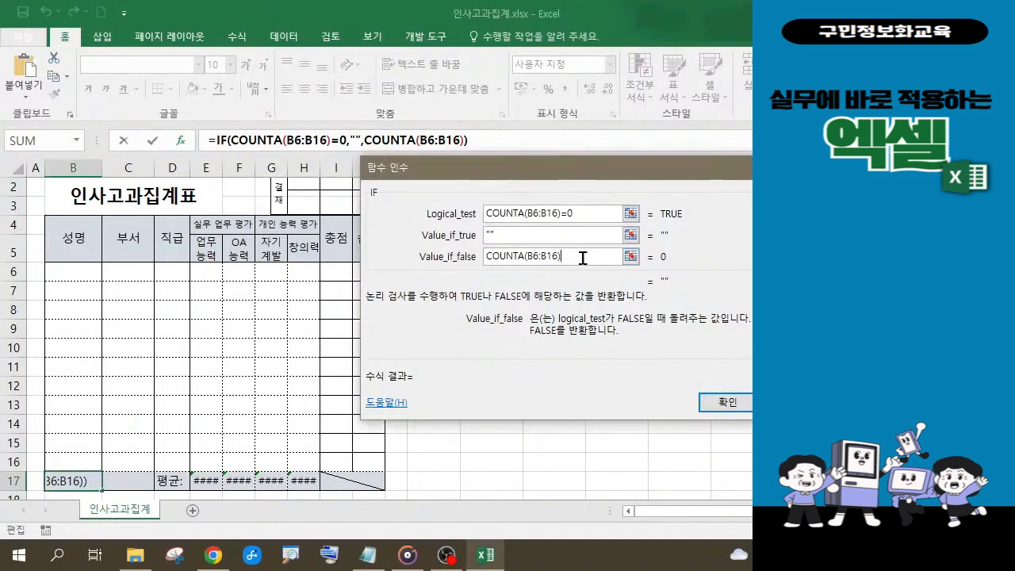
{"action": "left_click", "coordinate": [719, 406]}
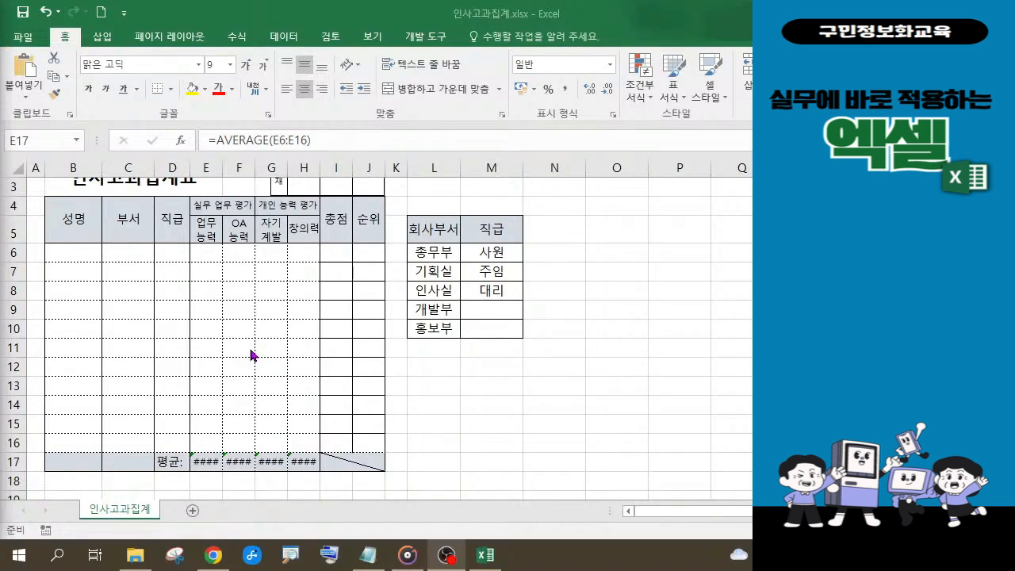
Step: Cut AVERAGE(E6:E16) out of the 평균 formula in cell E17 and start an IFERROR function in its place
{"action": "left_click", "coordinate": [208, 462]}
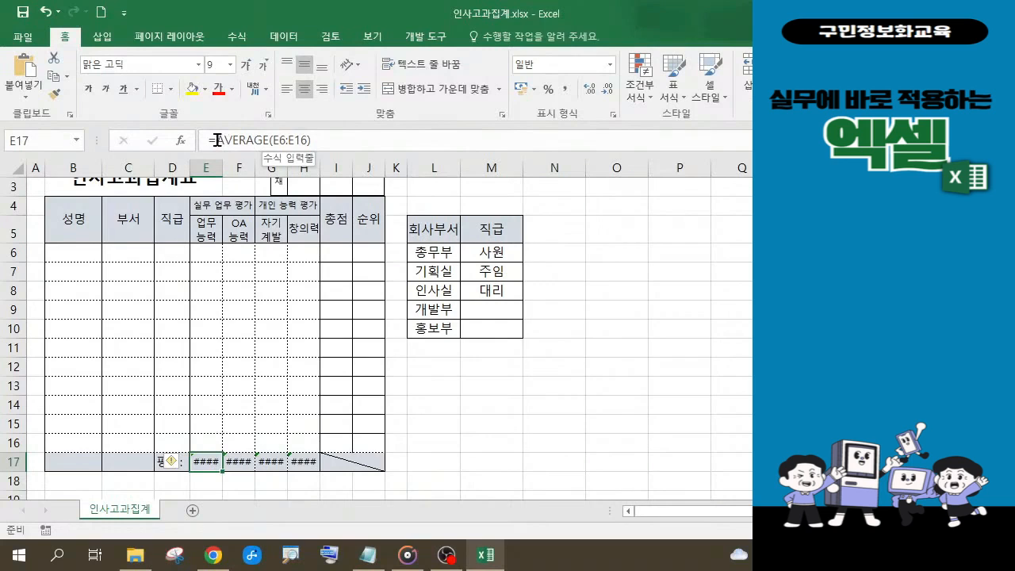
{"action": "left_click_drag", "start_coordinate": [216, 140], "coordinate": [315, 139]}
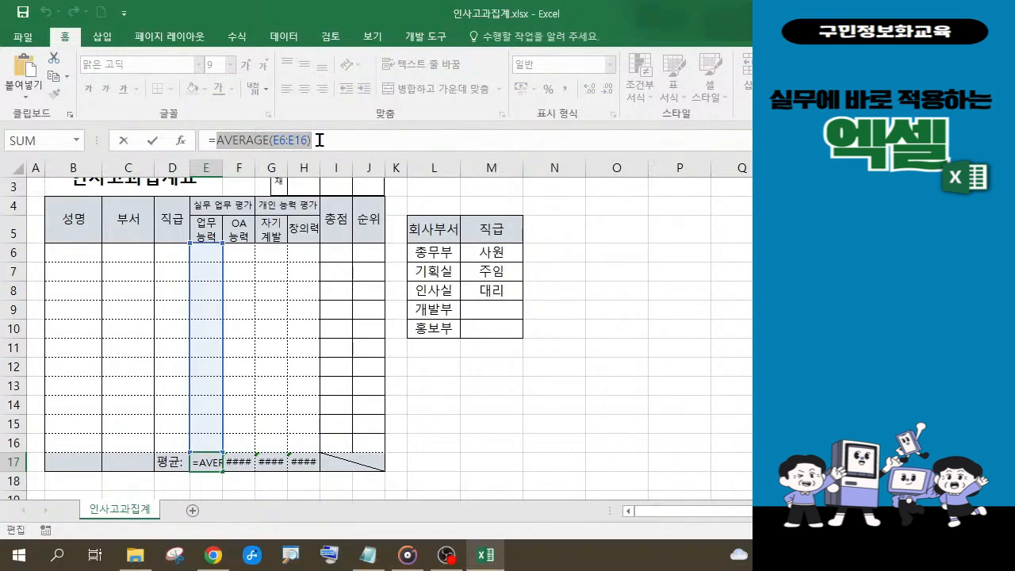
{"action": "left_click", "coordinate": [54, 60]}
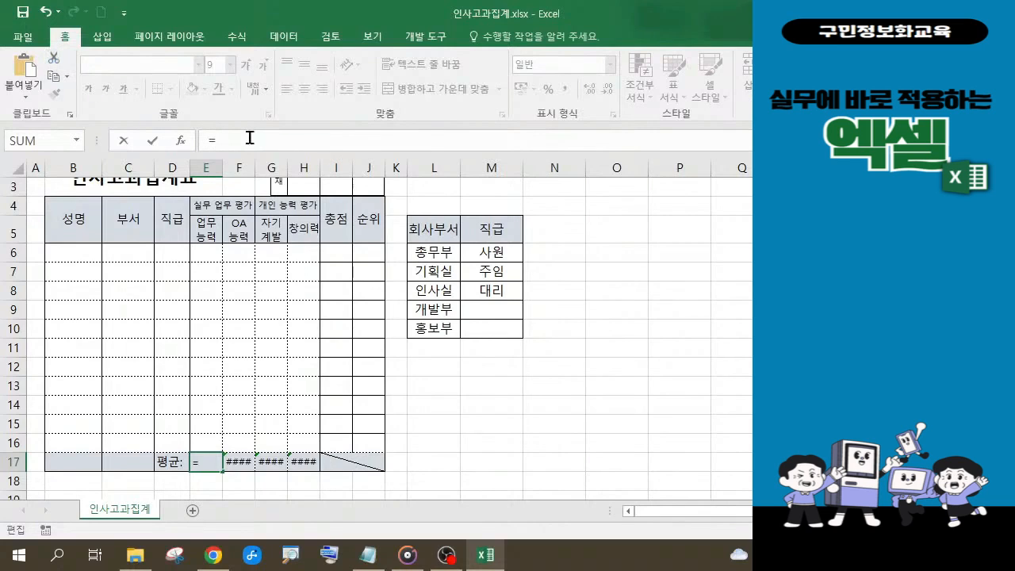
{"action": "type", "text": "i"}
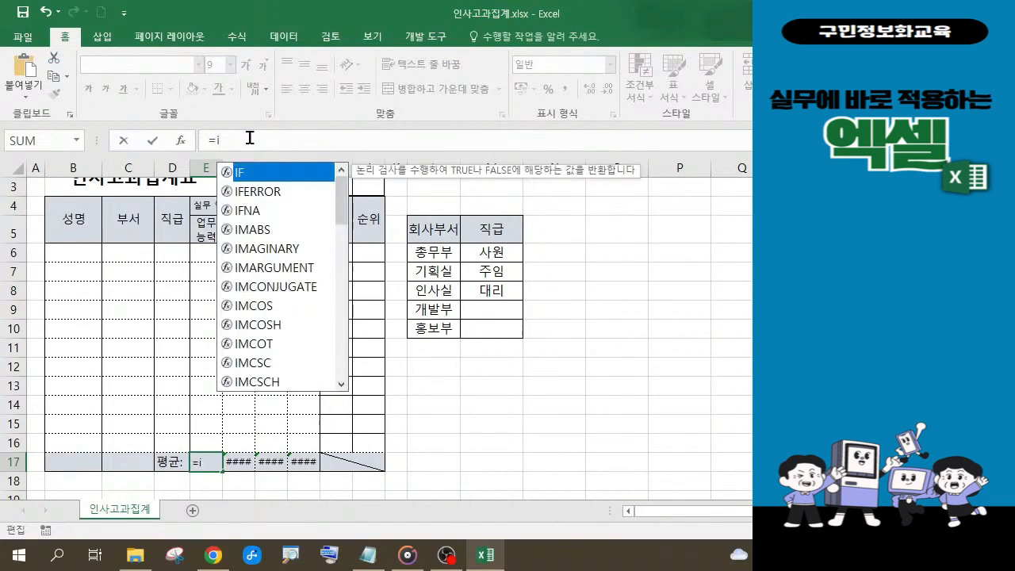
{"action": "left_click", "coordinate": [258, 193]}
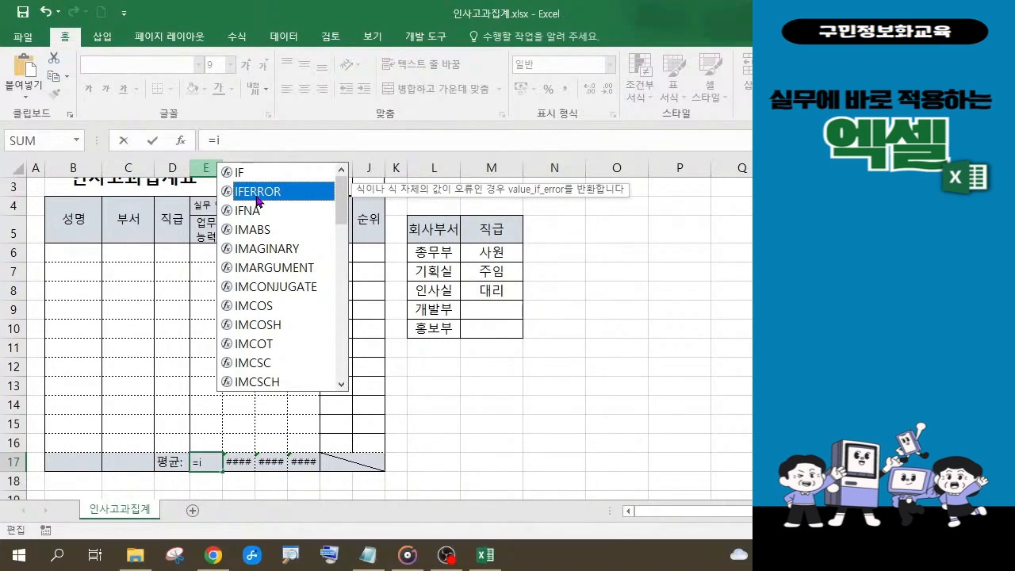
{"action": "double_click", "coordinate": [257, 192]}
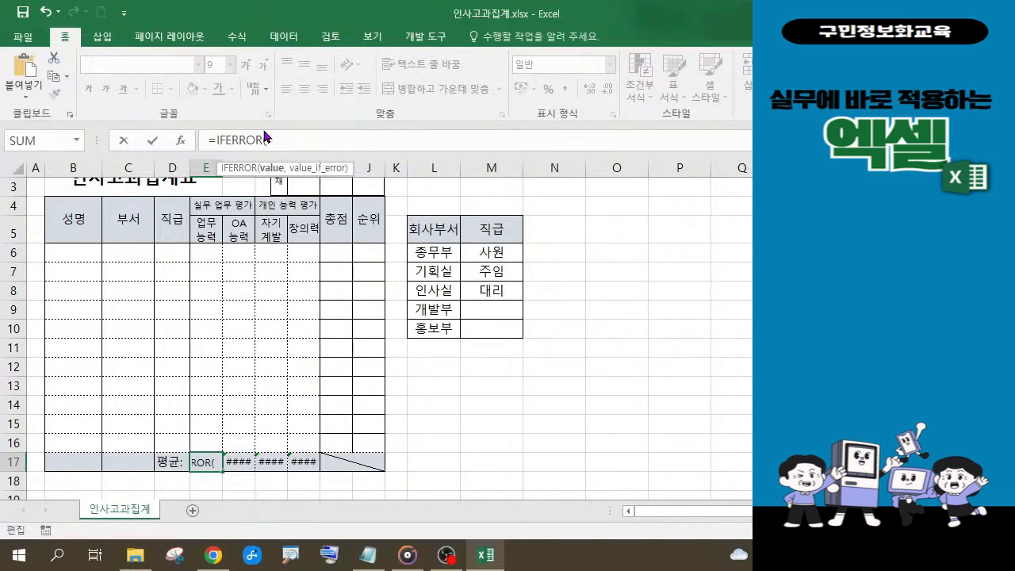
{"action": "key", "text": "ctrl+a"}
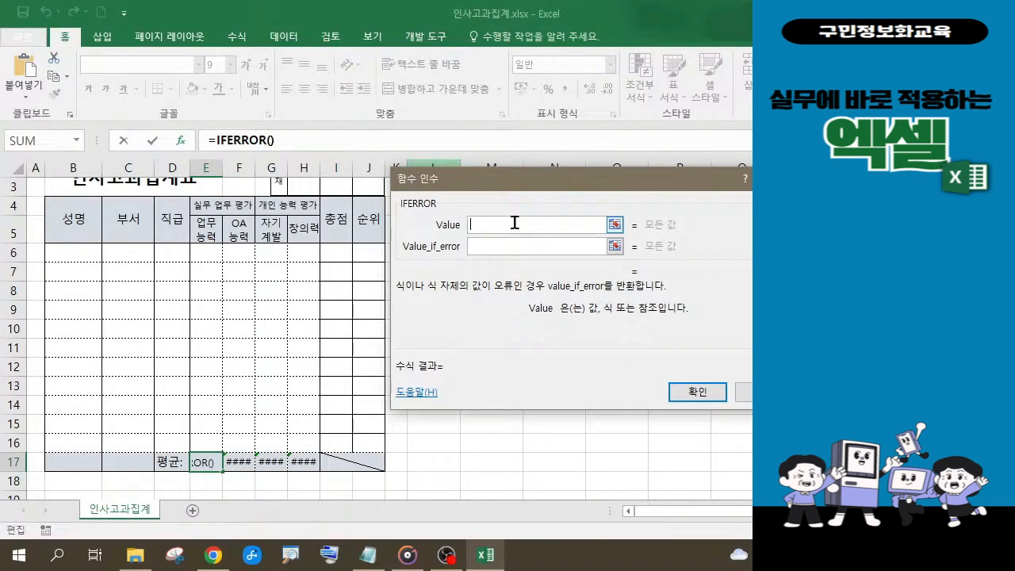
Step: Complete E17's IFERROR with AVERAGE(E6:E16) pasted as Value and "" as Value_if_error, and fill it across through H17
{"action": "left_click", "coordinate": [28, 70]}
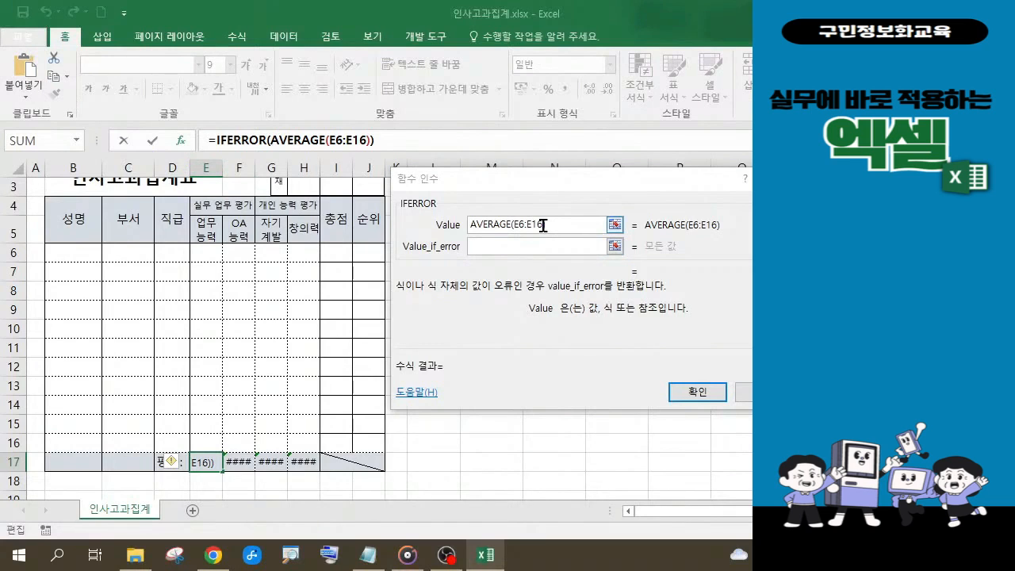
{"action": "left_click", "coordinate": [518, 246]}
{"action": "left_click", "coordinate": [500, 246]}
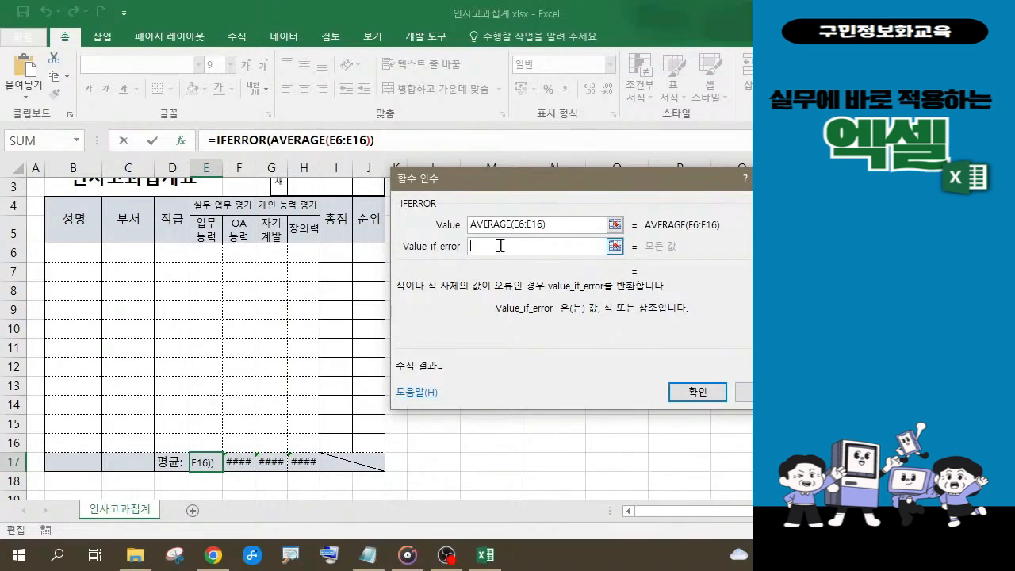
{"action": "type", "text": "\"\""}
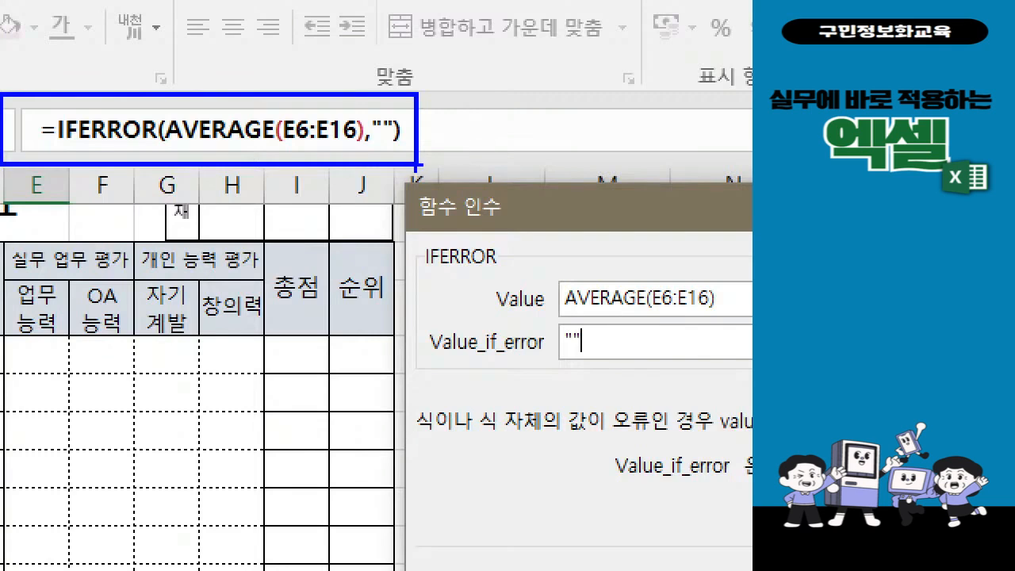
{"action": "mouse_move", "coordinate": [590, 369]}
{"action": "left_mouse_down"}
{"action": "mouse_move", "coordinate": [561, 371]}
{"action": "mouse_move", "coordinate": [564, 314]}
{"action": "mouse_move", "coordinate": [604, 332]}
{"action": "mouse_move", "coordinate": [588, 379]}
{"action": "left_mouse_up"}
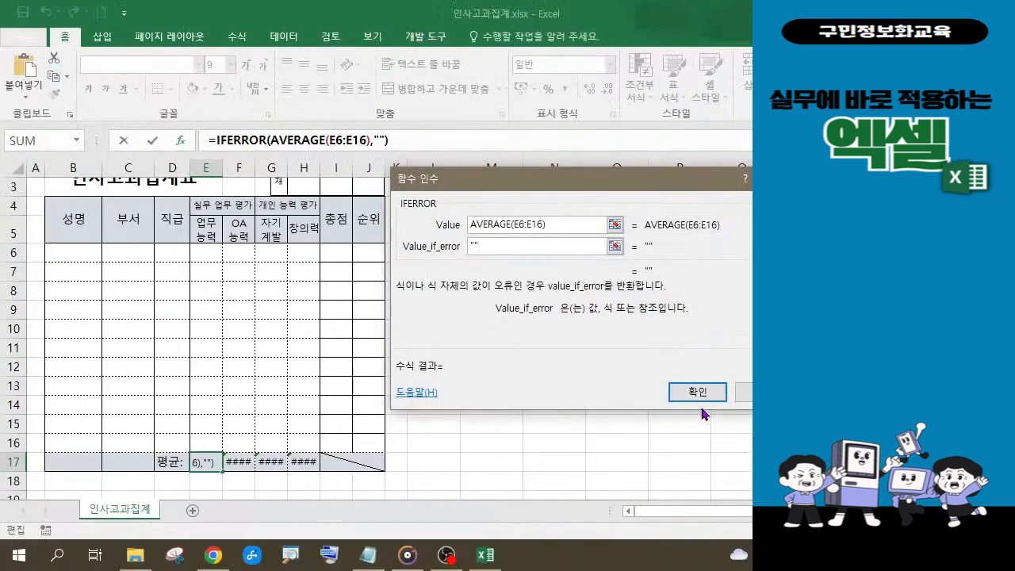
{"action": "left_click", "coordinate": [698, 392]}
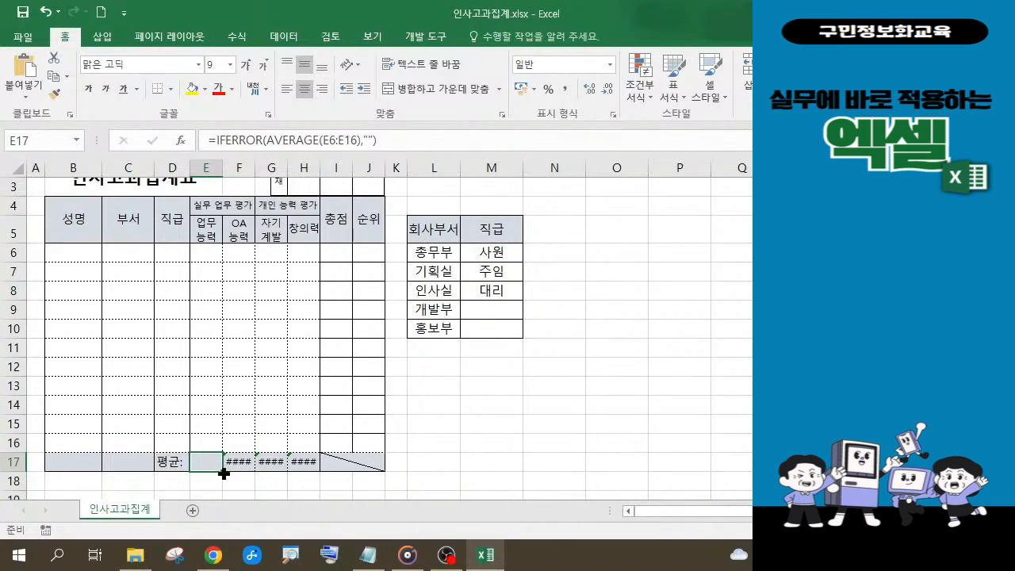
{"action": "left_click_drag", "start_coordinate": [223, 472], "coordinate": [314, 471]}
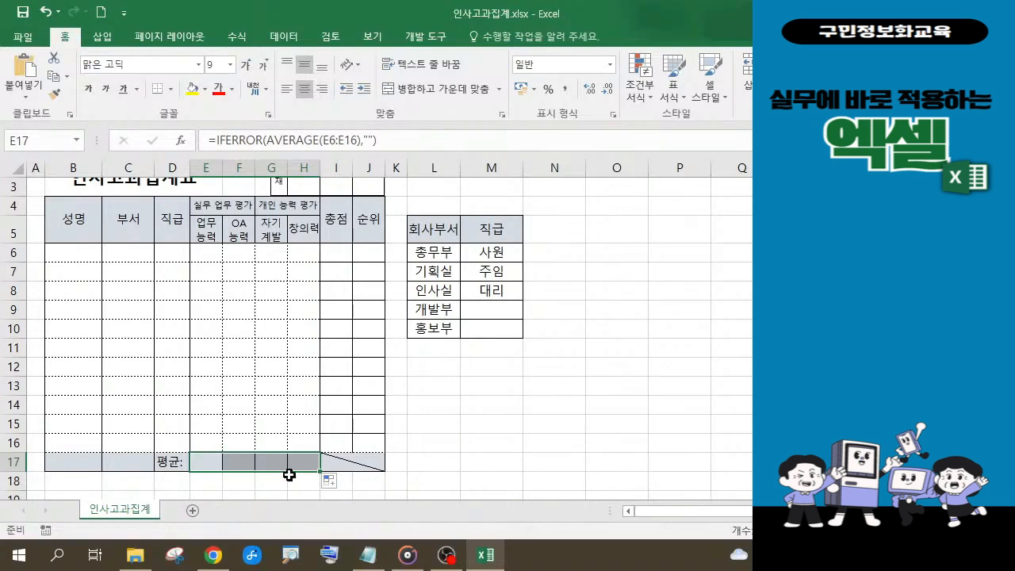
Step: Copy the full IFERROR formula text from cell E17 for the notes window, and keep the cell's formula as it is
{"action": "left_click", "coordinate": [210, 464]}
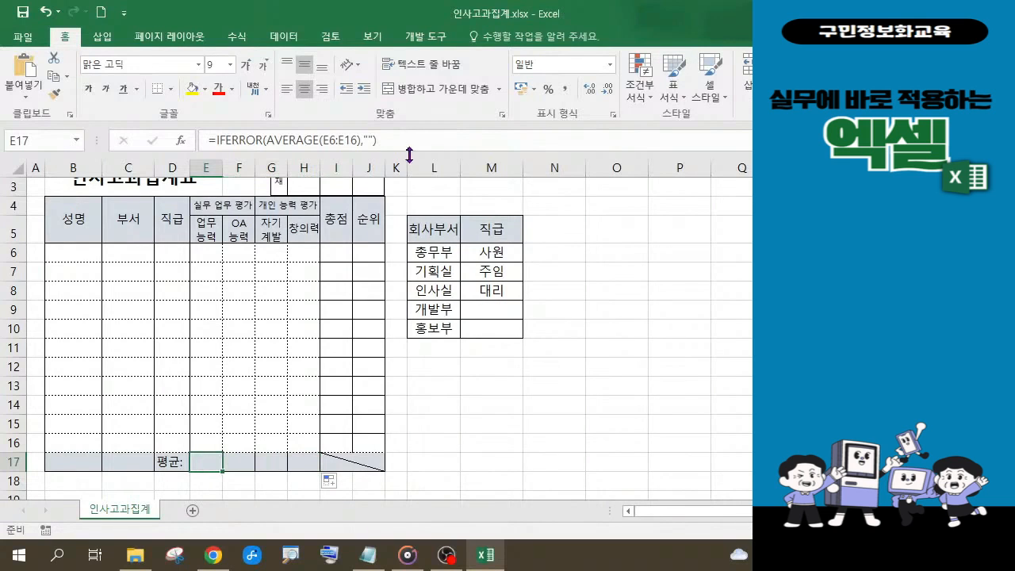
{"action": "left_click", "coordinate": [389, 140]}
{"action": "left_click_drag", "start_coordinate": [389, 140], "coordinate": [206, 140]}
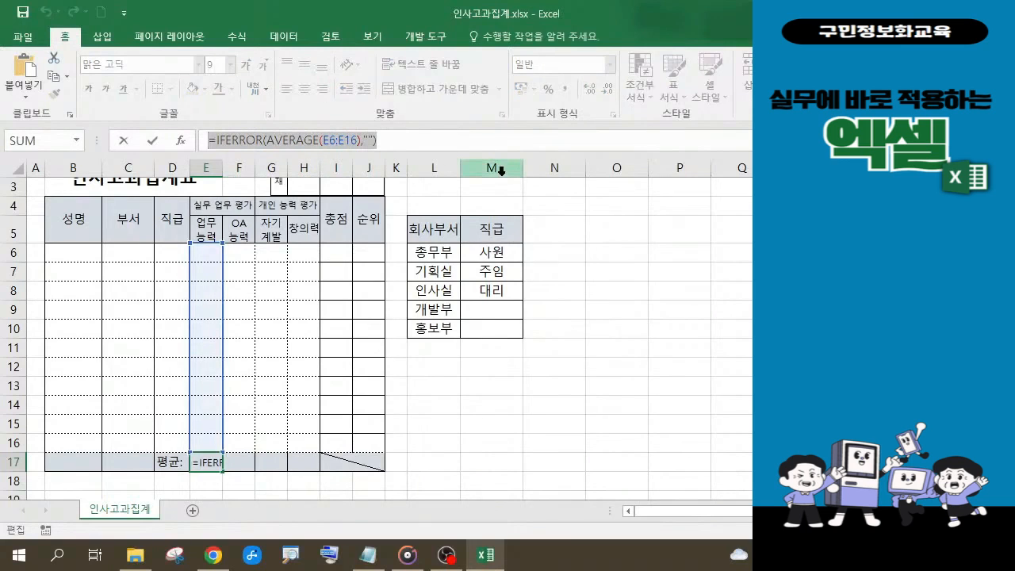
{"action": "key", "text": "ctrl+c"}
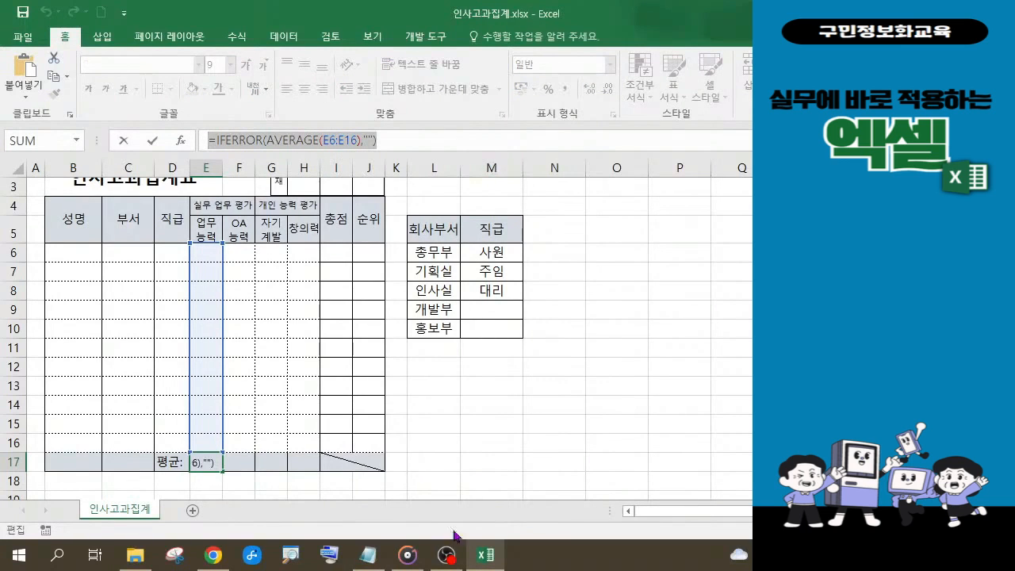
{"action": "left_click", "coordinate": [368, 555]}
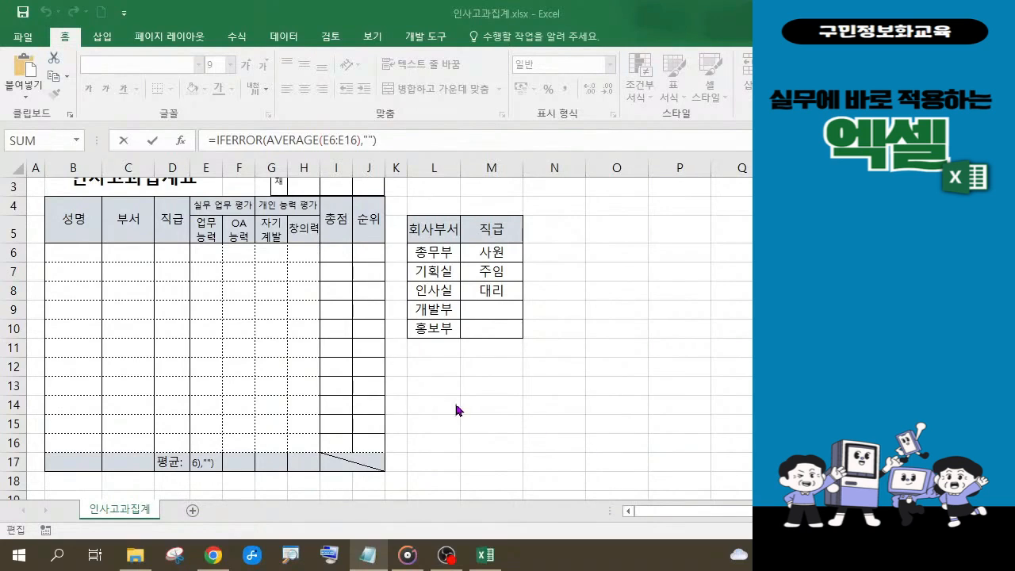
{"action": "left_click", "coordinate": [387, 140]}
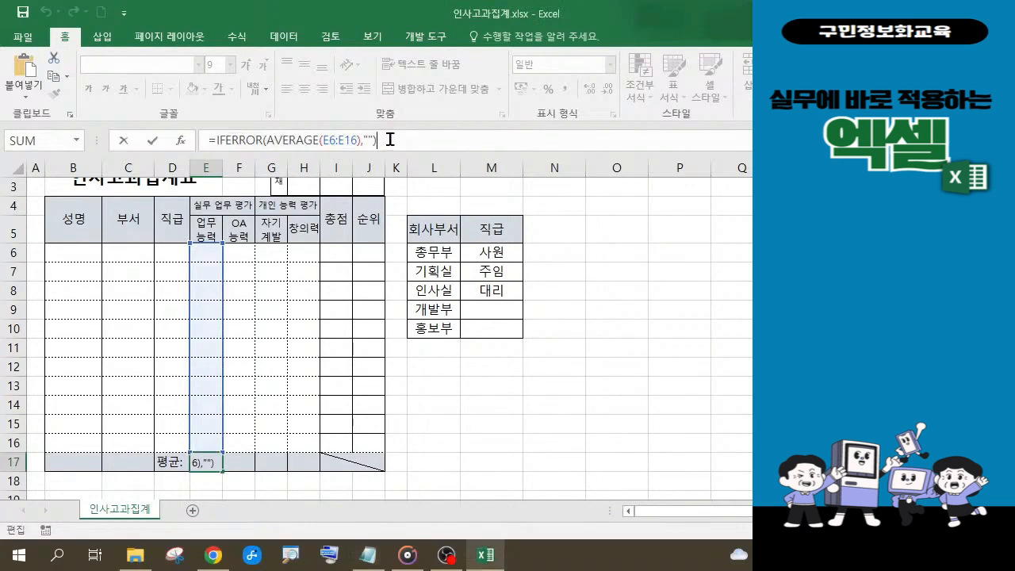
{"action": "key", "text": "Return"}
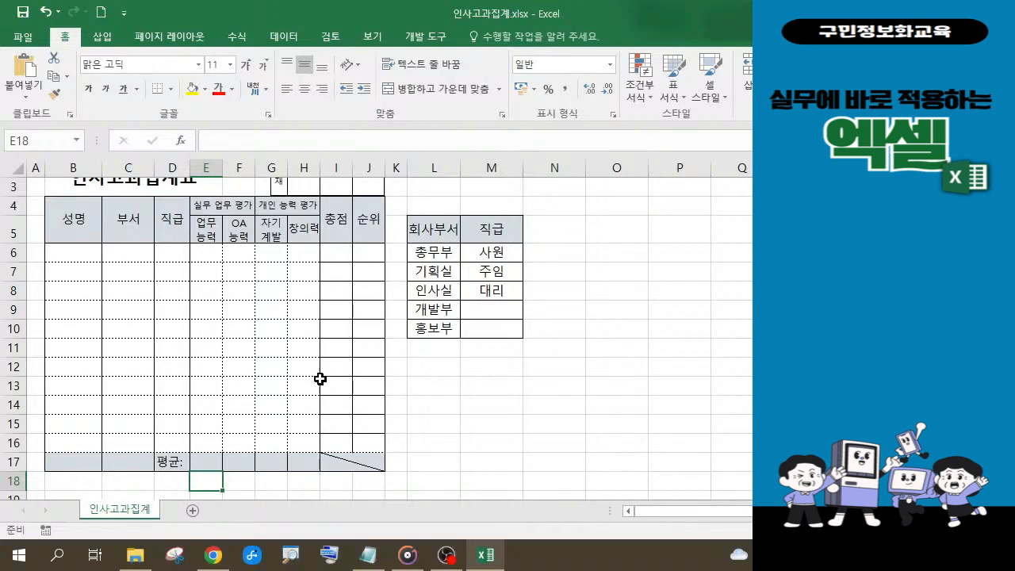
{"action": "scroll", "coordinate": [203, 346], "scroll_direction": "up", "scroll_amount": 1}
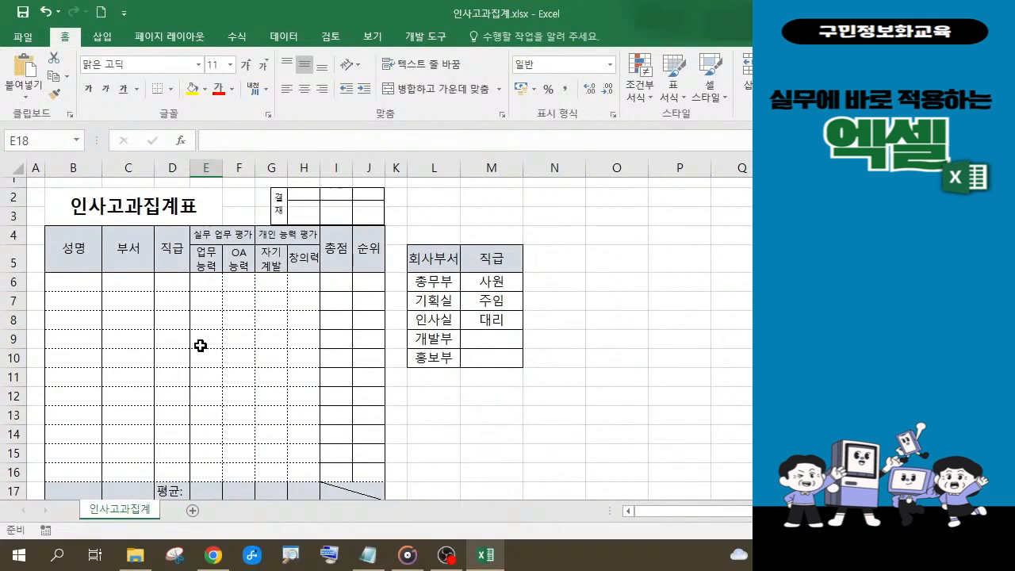
Step: Enter the first two employees' full names in the 성명 column, cells B6 and B7
{"action": "left_click", "coordinate": [80, 281]}
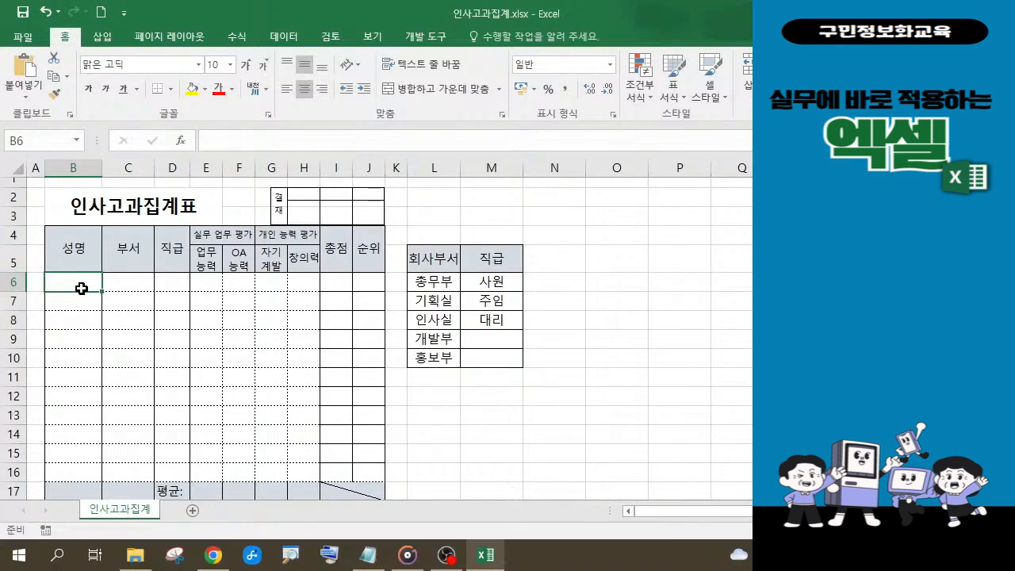
{"action": "type", "text": "dl"}
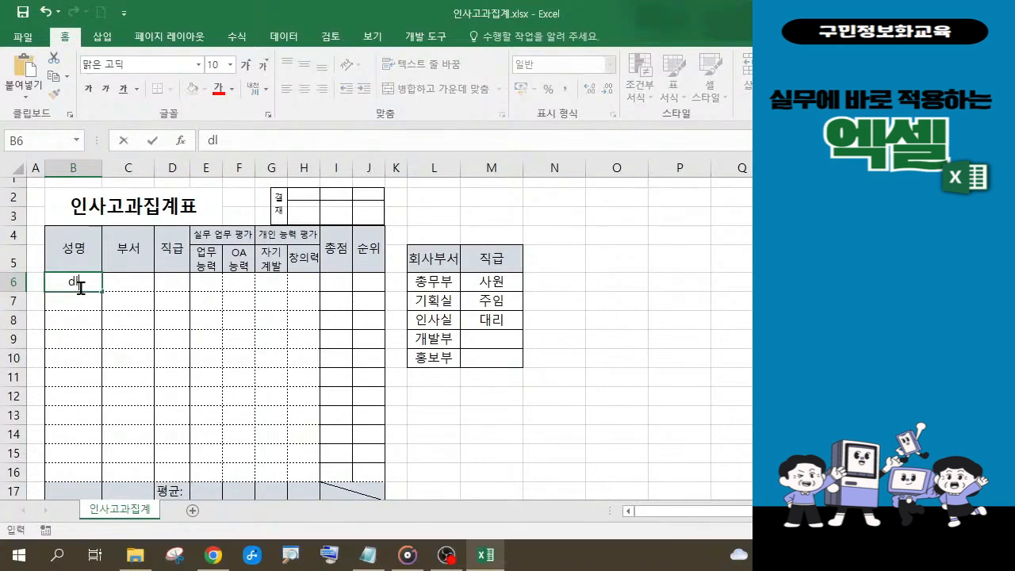
{"action": "key", "text": "BackSpace"}
{"action": "key", "text": "BackSpace"}
{"action": "type", "text": "이연정"}
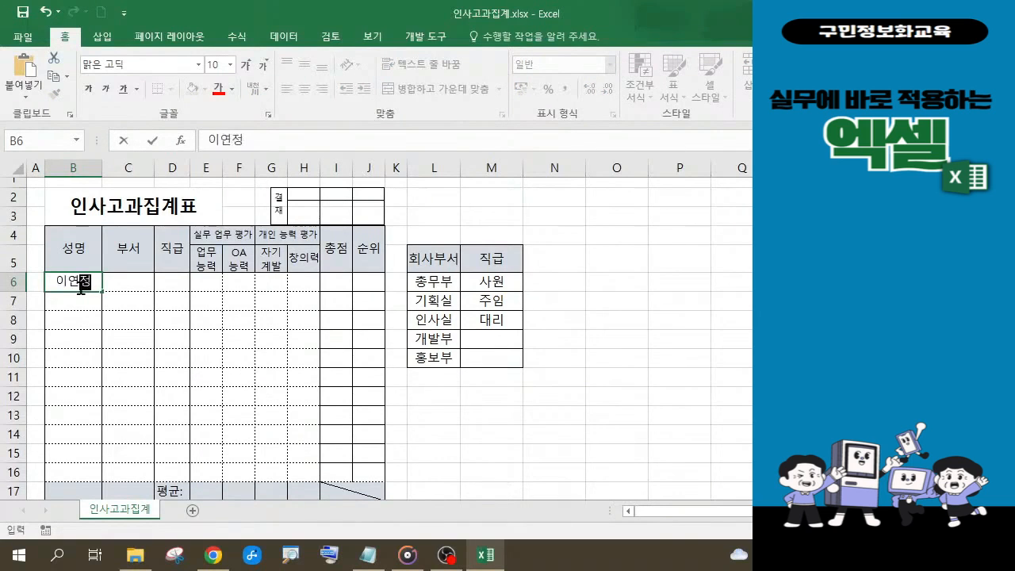
{"action": "key", "text": "Return"}
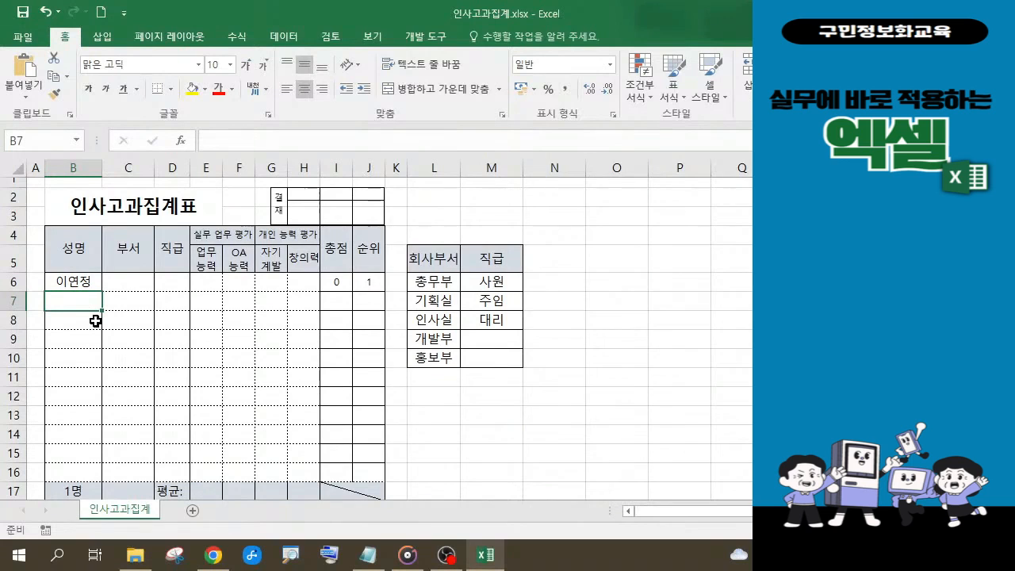
{"action": "type", "text": "김동건"}
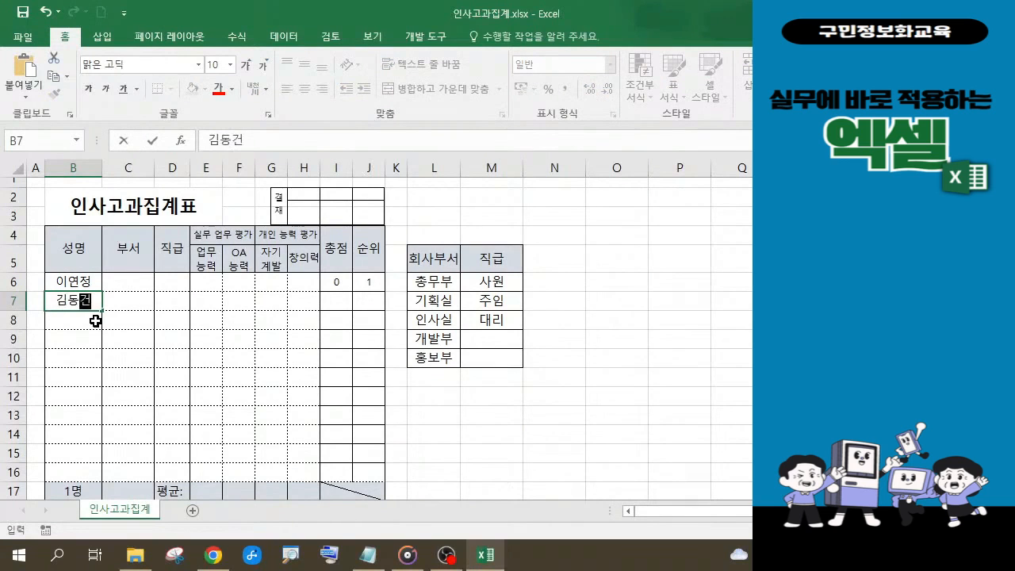
{"action": "key", "text": "Return"}
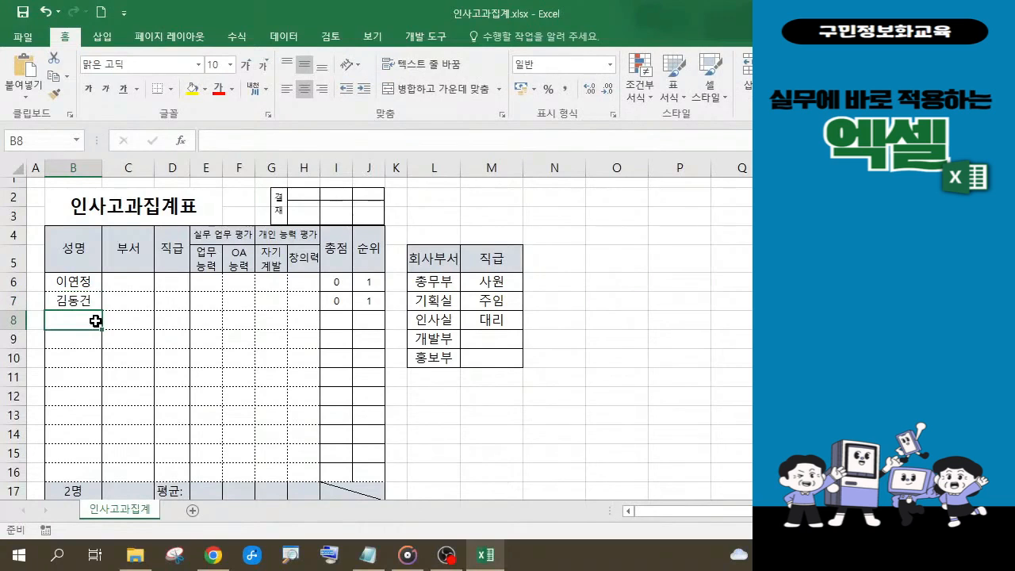
Step: Enter the third and fourth employees' names in cells B8 and B9
{"action": "type", "text": "현"}
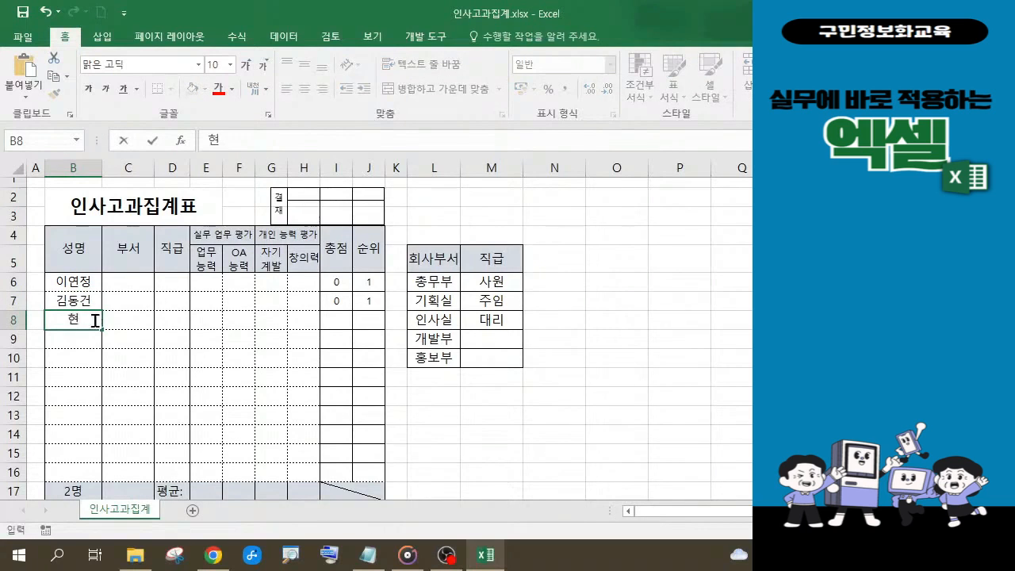
{"action": "type", "text": "민"}
{"action": "key", "text": "Return"}
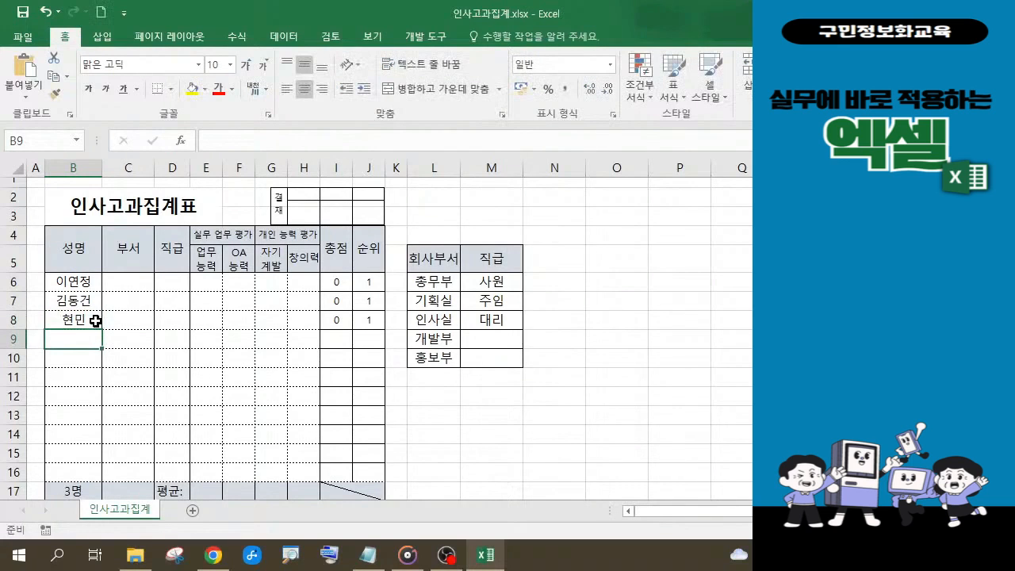
{"action": "type", "text": "ㄱ미"}
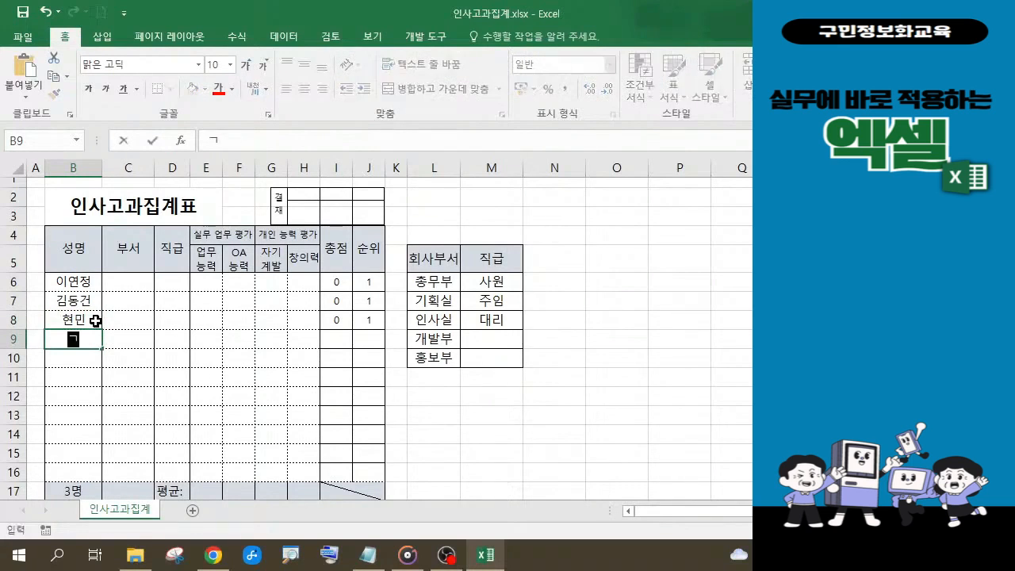
{"action": "key", "text": "BackSpace"}
{"action": "key", "text": "BackSpace"}
{"action": "key", "text": "BackSpace"}
{"action": "type", "text": "김가인"}
{"action": "key", "text": "Return"}
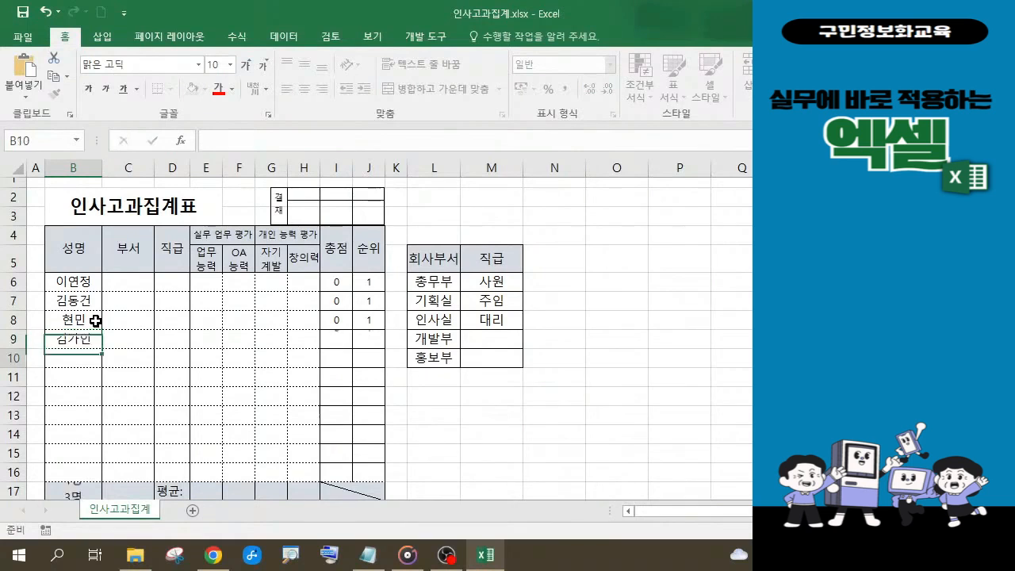
Step: Enter three more employees' full names in cells B10 through B12
{"action": "type", "text": "송유나"}
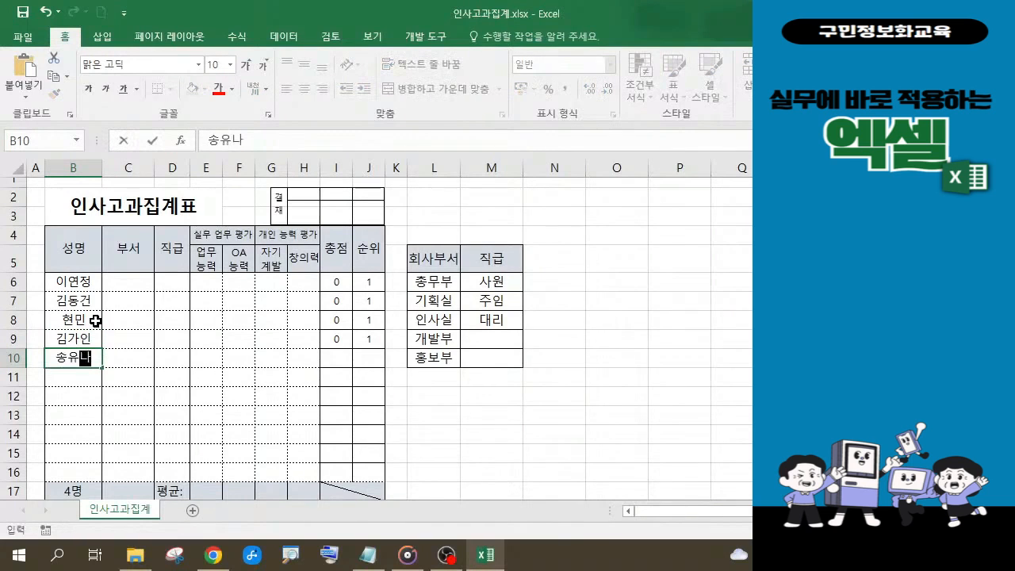
{"action": "key", "text": "Return"}
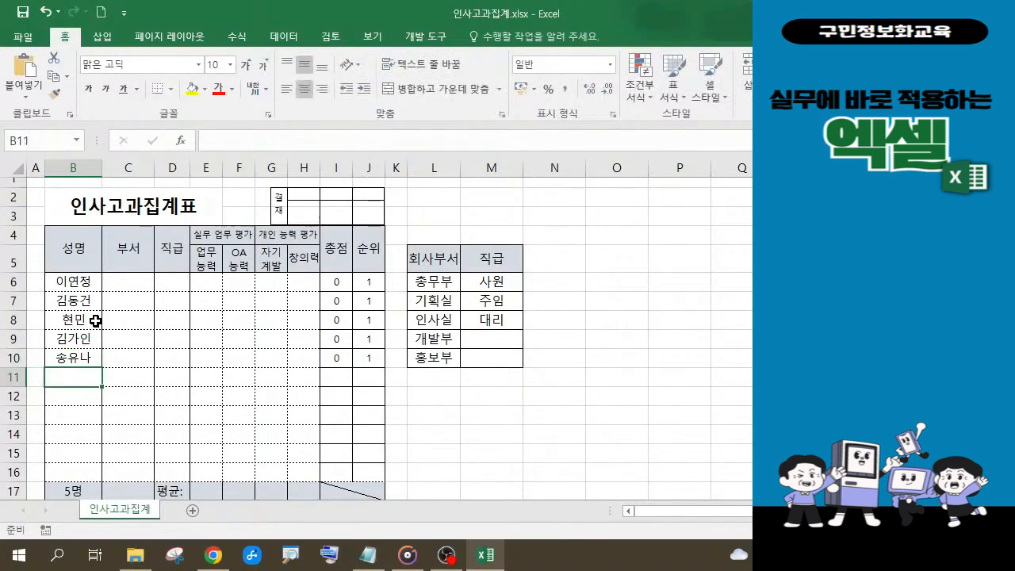
{"action": "type", "text": "최"}
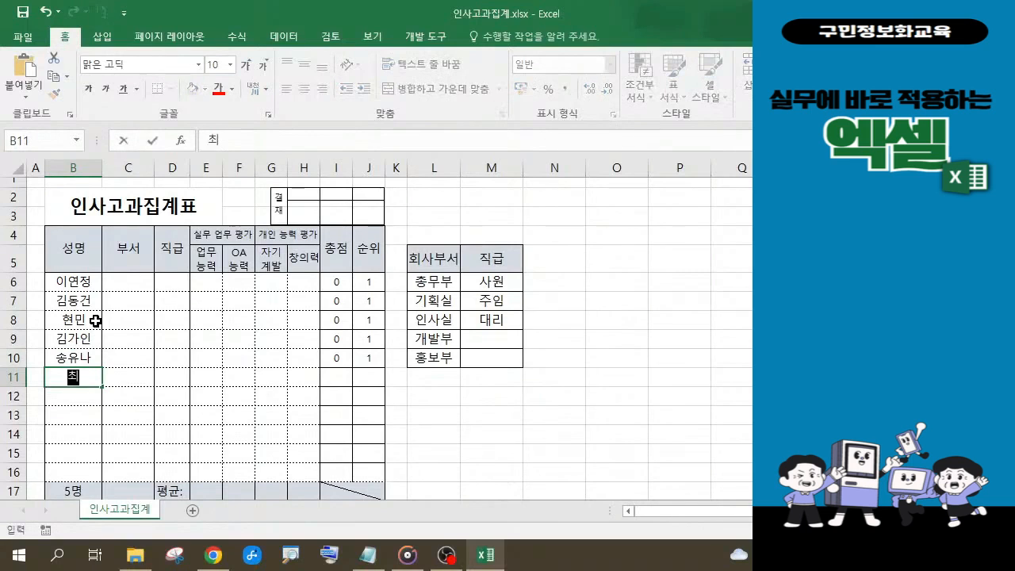
{"action": "type", "text": "ㅅㅜㅎㅢ"}
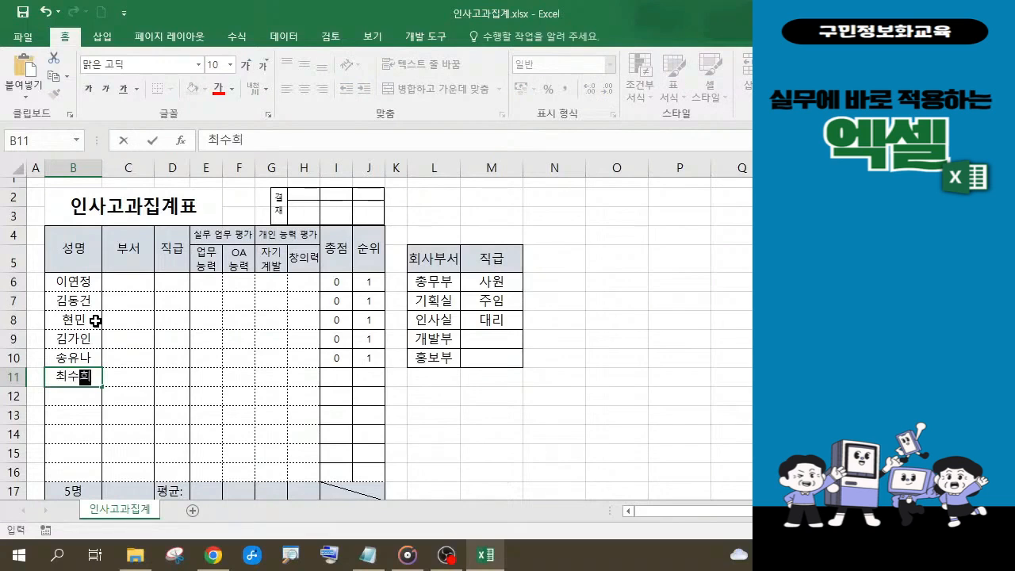
{"action": "key", "text": "Return"}
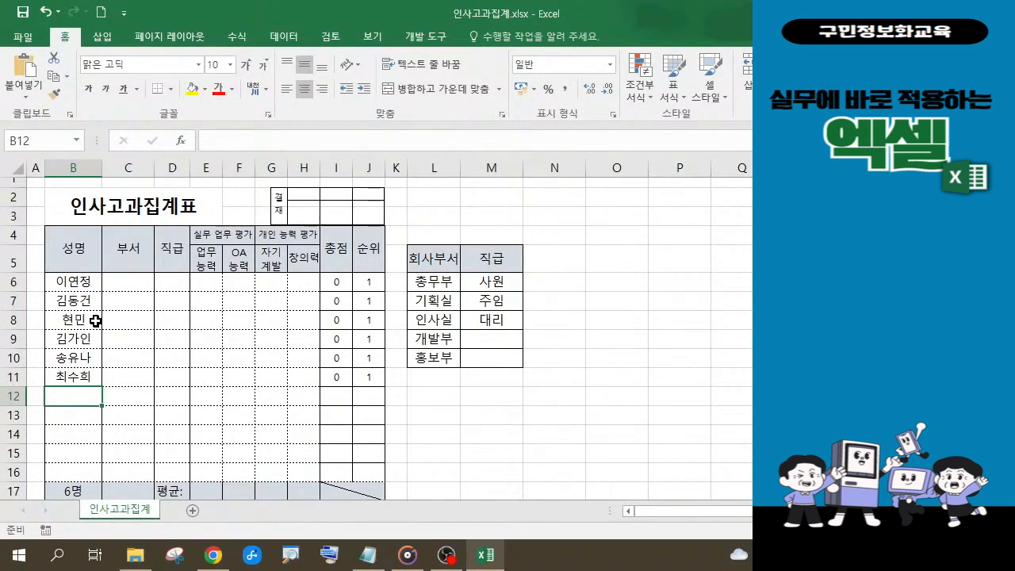
{"action": "type", "text": "한명"}
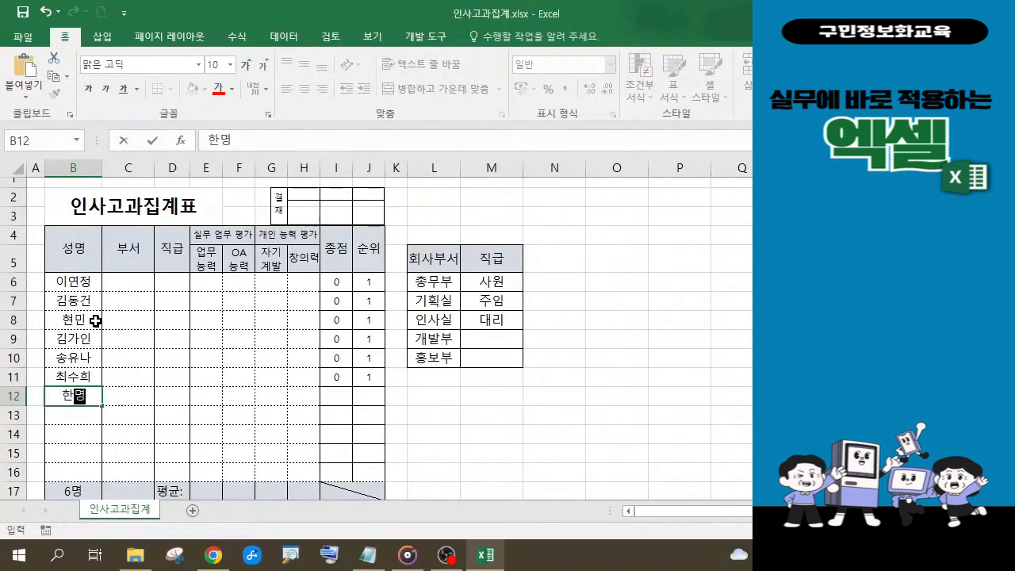
{"action": "type", "text": "수"}
{"action": "key", "text": "Return"}
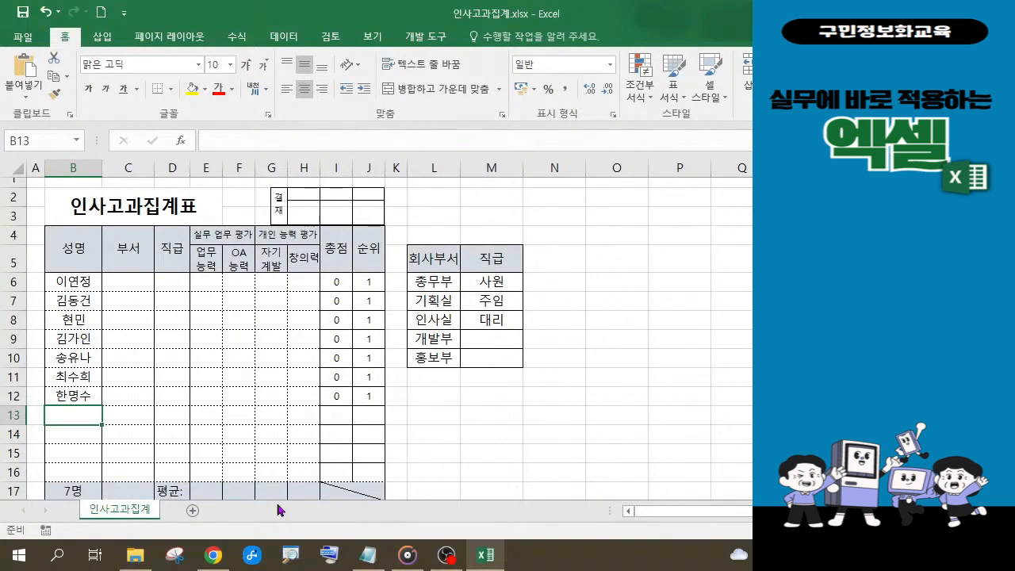
Step: Start a data validation rule for the 부서 cells C6:C16 with 제한 대상 set to 목록
{"action": "left_click", "coordinate": [367, 557]}
{"action": "left_click", "coordinate": [130, 281]}
{"action": "left_click_drag", "start_coordinate": [130, 282], "coordinate": [128, 471]}
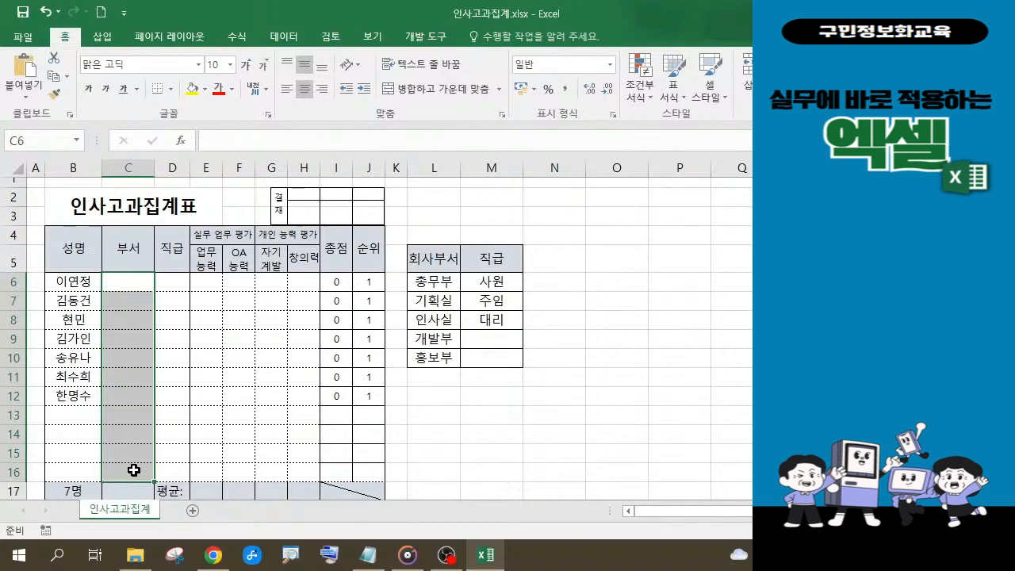
{"action": "left_click", "coordinate": [301, 43]}
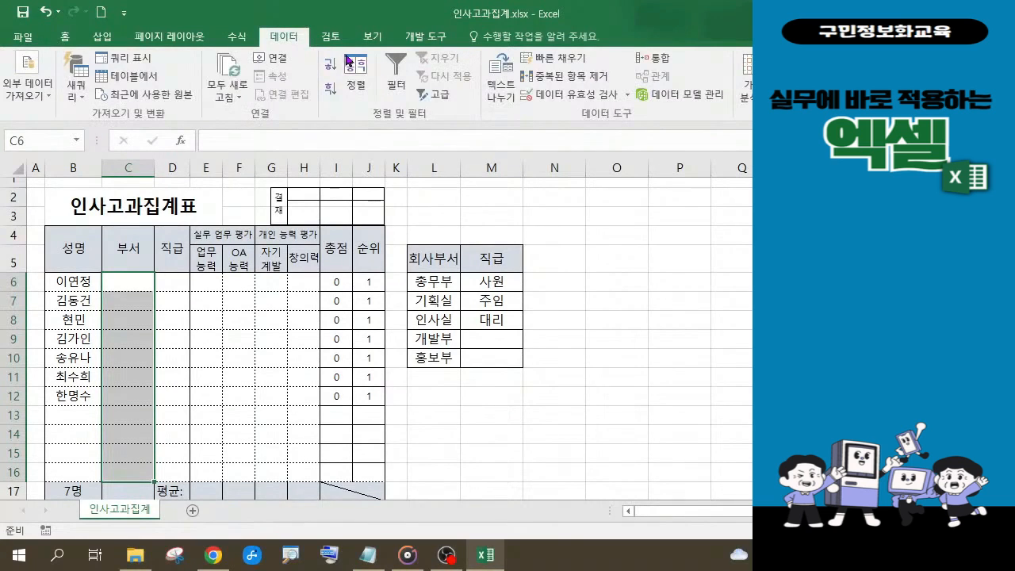
{"action": "left_click", "coordinate": [576, 95]}
{"action": "left_click_drag", "start_coordinate": [535, 157], "coordinate": [578, 158]}
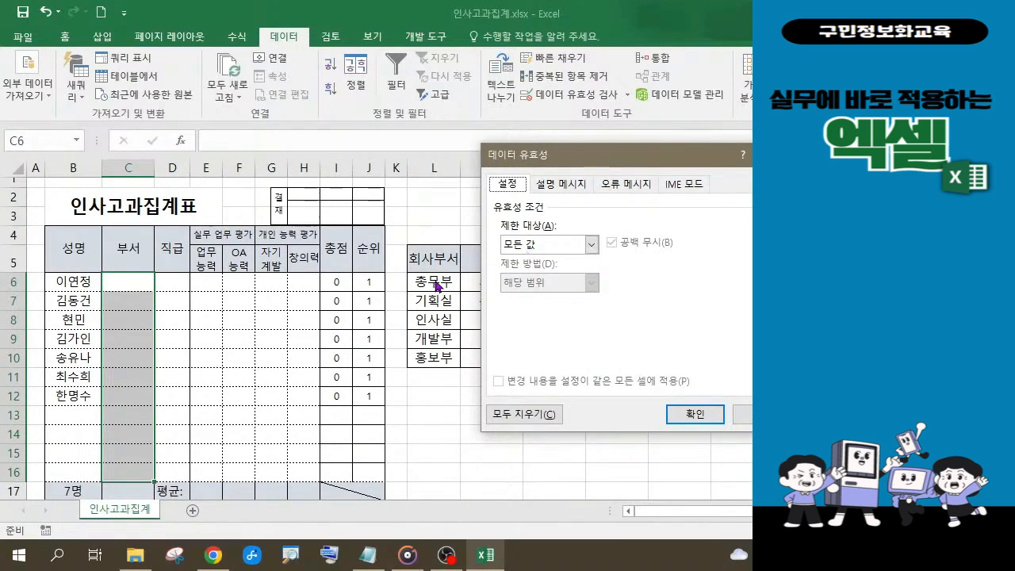
{"action": "left_click", "coordinate": [591, 245]}
{"action": "left_click", "coordinate": [508, 302]}
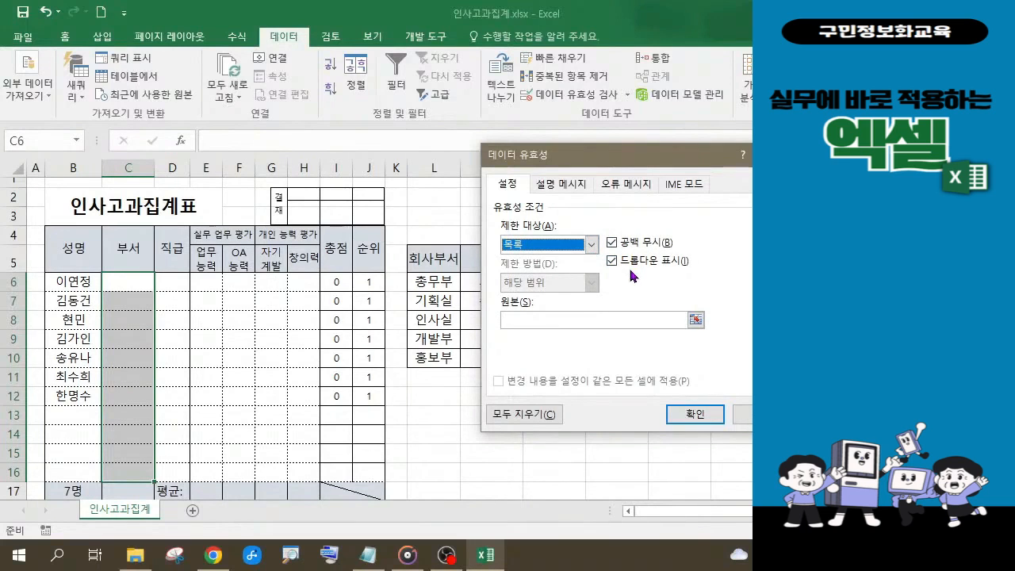
Step: Set the validation list's 원본 to the 회사부서 range =$L$6:$L$10
{"action": "left_click", "coordinate": [536, 318]}
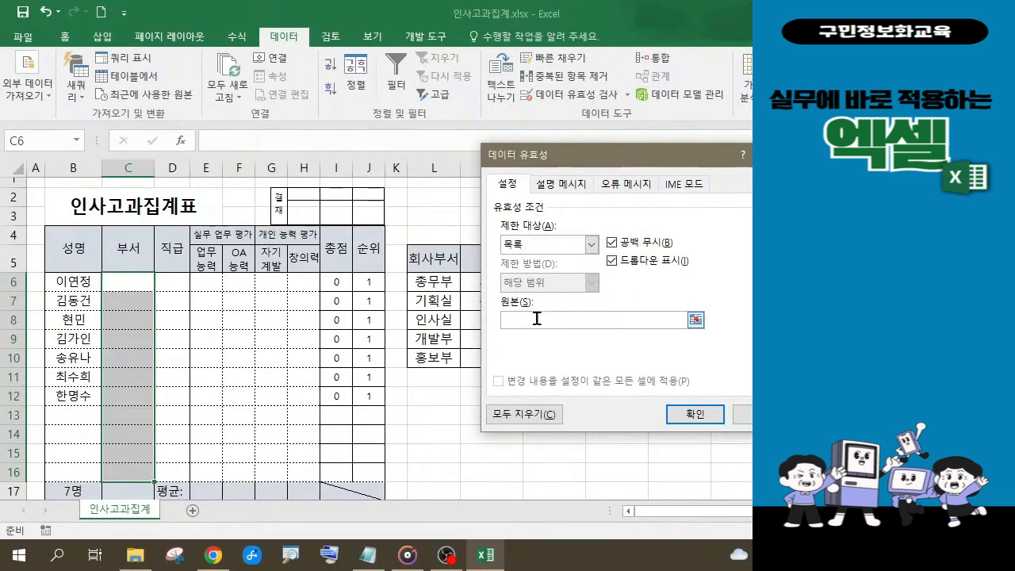
{"action": "left_click", "coordinate": [440, 282]}
{"action": "left_click_drag", "start_coordinate": [440, 283], "coordinate": [441, 359]}
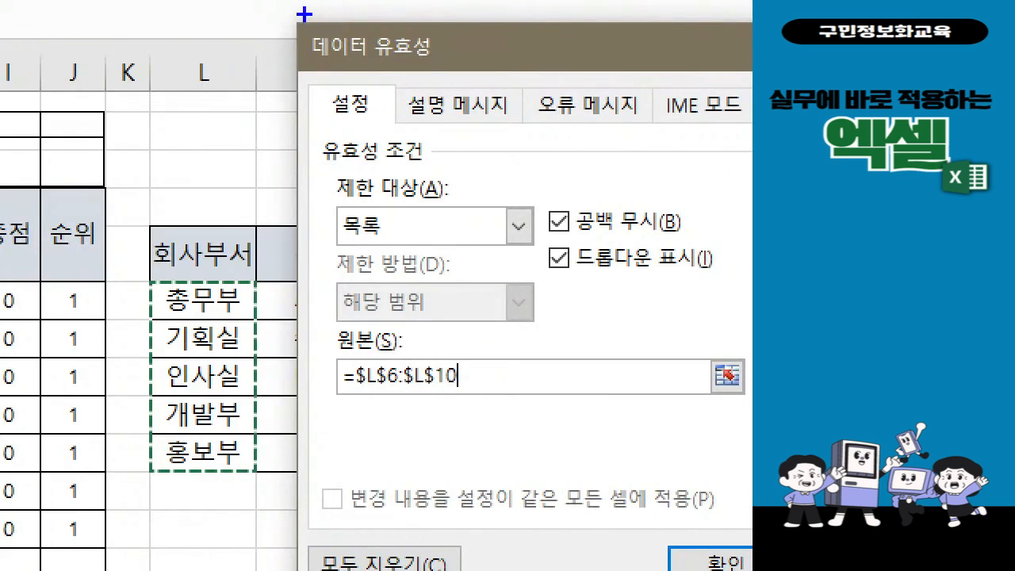
{"action": "mouse_move", "coordinate": [314, 194]}
{"action": "left_mouse_down"}
{"action": "mouse_move", "coordinate": [336, 196]}
{"action": "mouse_move", "coordinate": [405, 248]}
{"action": "left_mouse_up"}
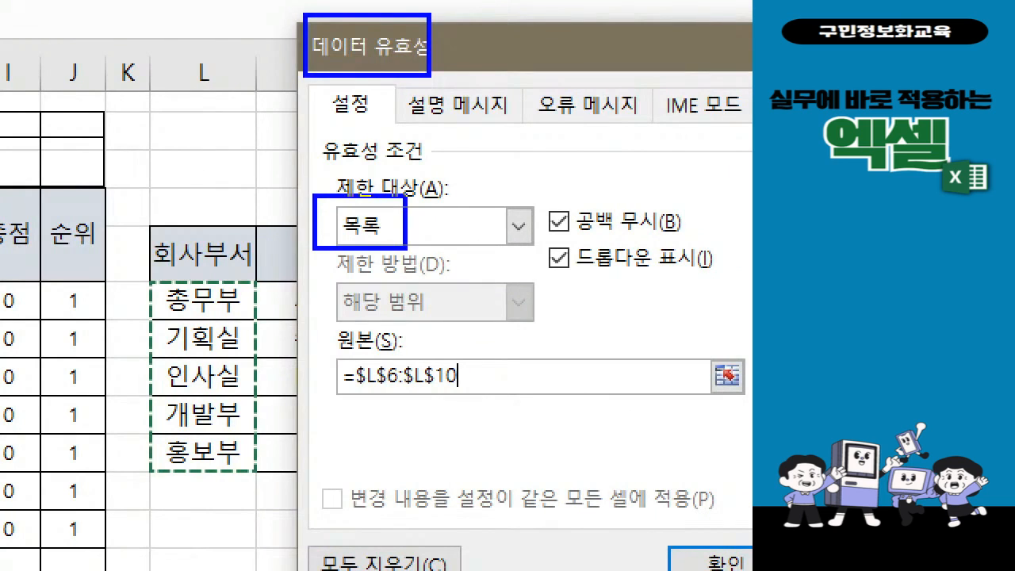
{"action": "left_click_drag", "start_coordinate": [298, 351], "coordinate": [485, 410]}
{"action": "mouse_move", "coordinate": [146, 276]}
{"action": "left_mouse_down"}
{"action": "mouse_move", "coordinate": [182, 285]}
{"action": "mouse_move", "coordinate": [251, 393]}
{"action": "mouse_move", "coordinate": [262, 474]}
{"action": "left_mouse_up"}
{"action": "left_click", "coordinate": [462, 370]}
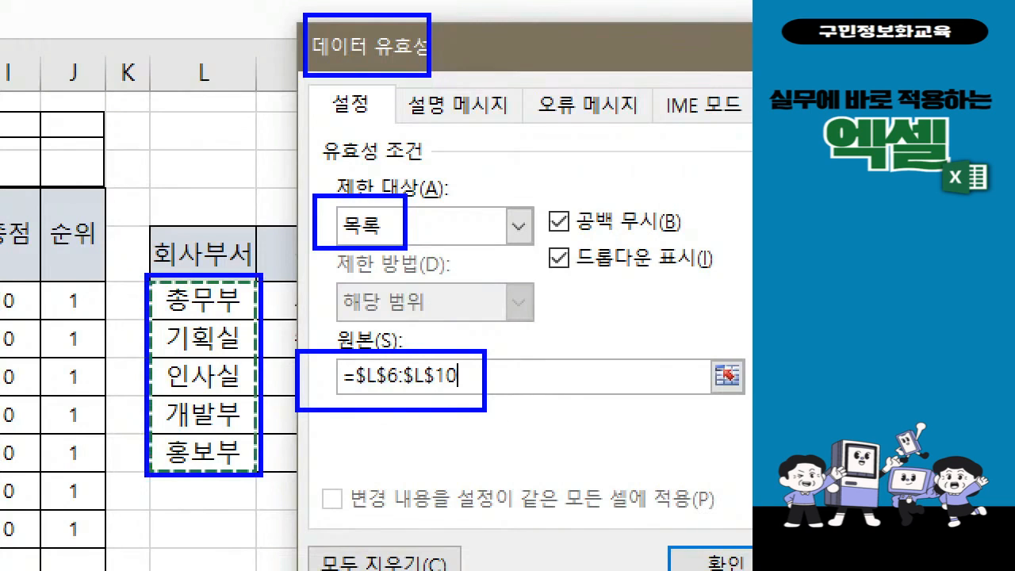
{"action": "mouse_move", "coordinate": [738, 560]}
{"action": "left_mouse_down"}
{"action": "mouse_move", "coordinate": [723, 560]}
{"action": "mouse_move", "coordinate": [634, 473]}
{"action": "mouse_move", "coordinate": [711, 557]}
{"action": "left_mouse_up"}
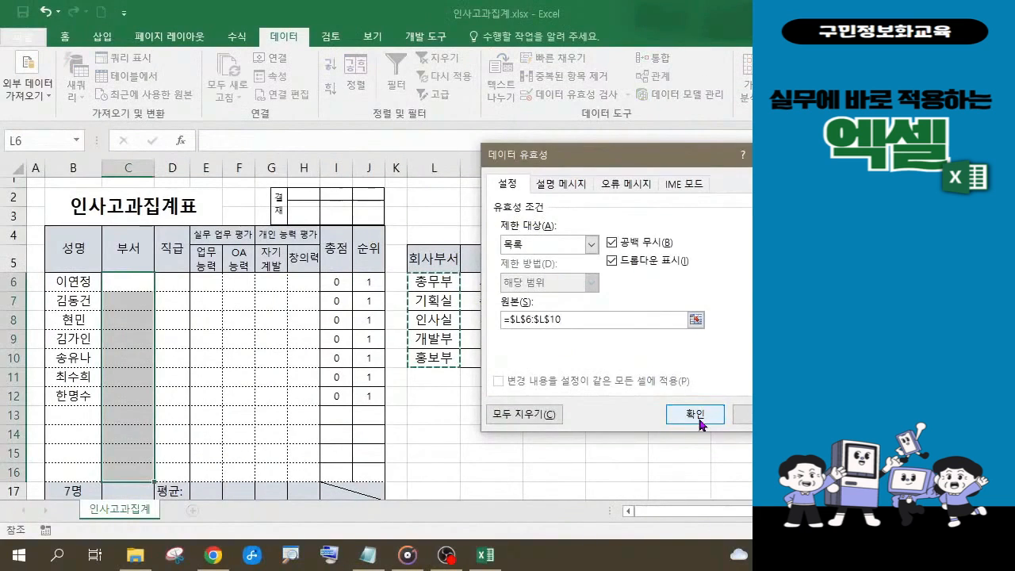
Step: Apply the validation rule to C6:C16, and choose 총무부 for C6 and 기획실 for C7 from the list
{"action": "left_click", "coordinate": [728, 564]}
{"action": "scroll", "coordinate": [135, 308], "scroll_direction": "down", "scroll_amount": 1}
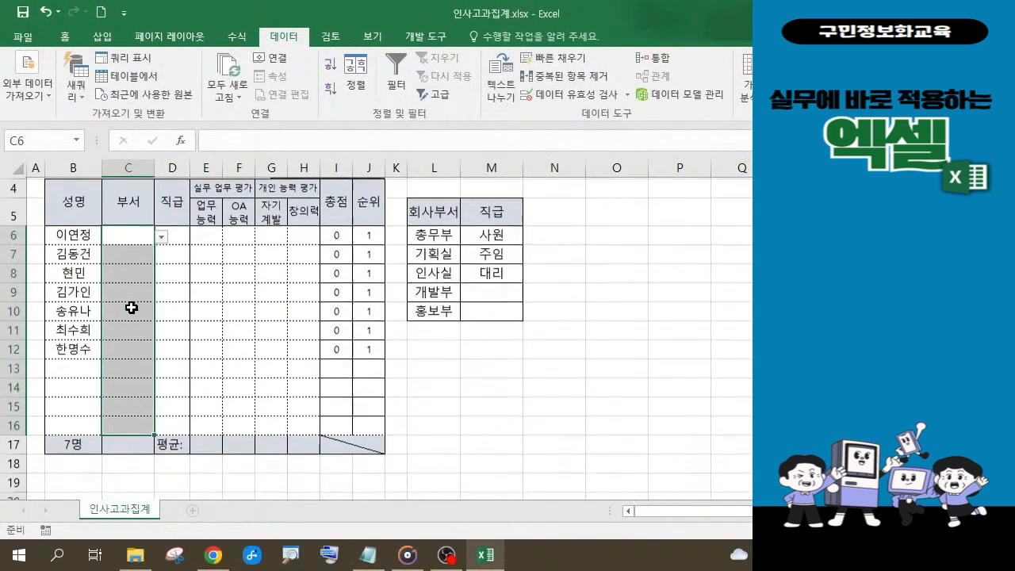
{"action": "left_click", "coordinate": [162, 235]}
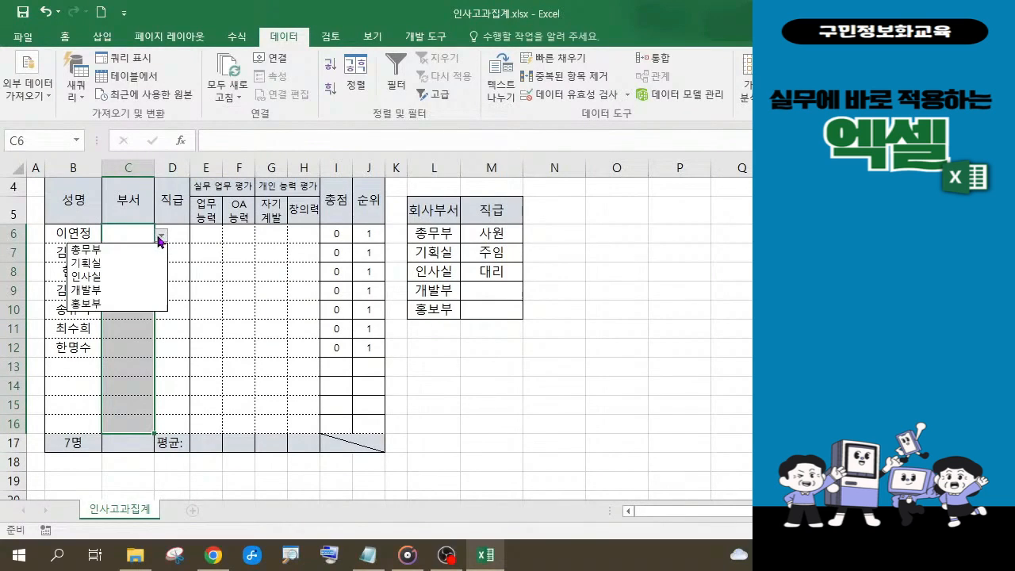
{"action": "left_click", "coordinate": [87, 249]}
{"action": "left_click", "coordinate": [124, 260]}
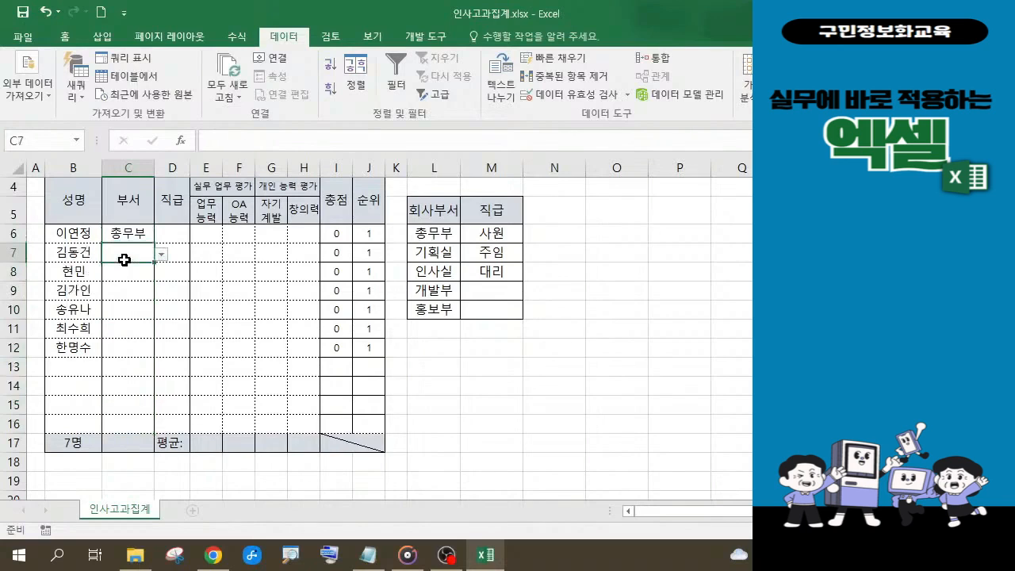
{"action": "left_click", "coordinate": [163, 255]}
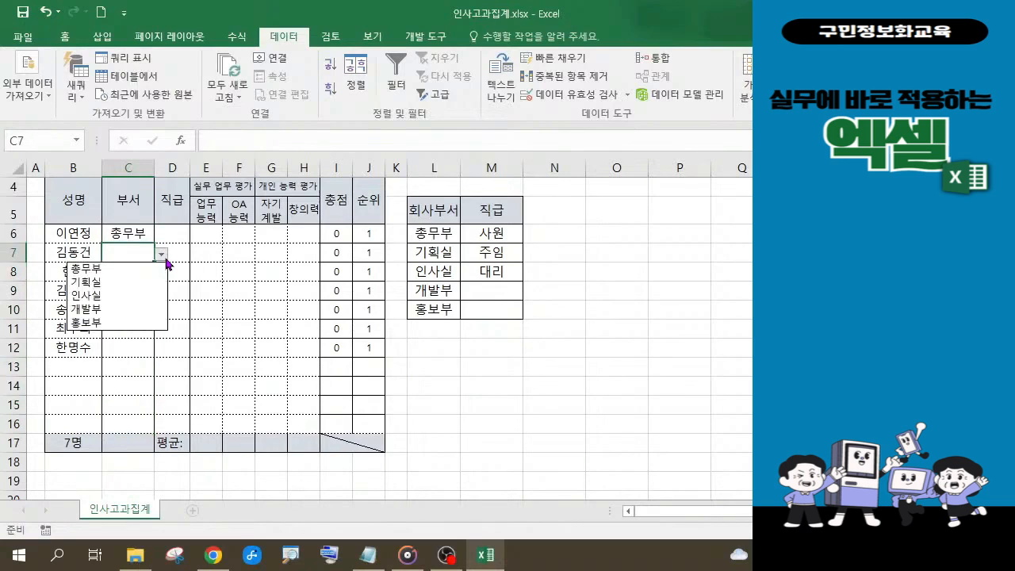
{"action": "left_click", "coordinate": [87, 281]}
Step: Choose 인사실 for C8, 개발부 for C9 and 홍보부 for C10 from the department list
{"action": "left_click", "coordinate": [141, 274]}
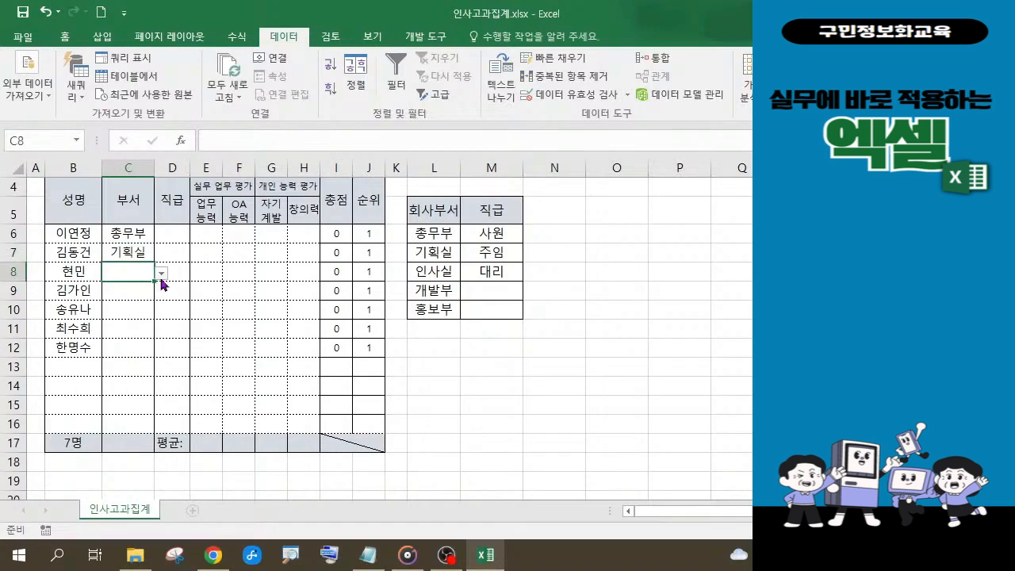
{"action": "left_click", "coordinate": [162, 273]}
{"action": "left_click", "coordinate": [91, 315]}
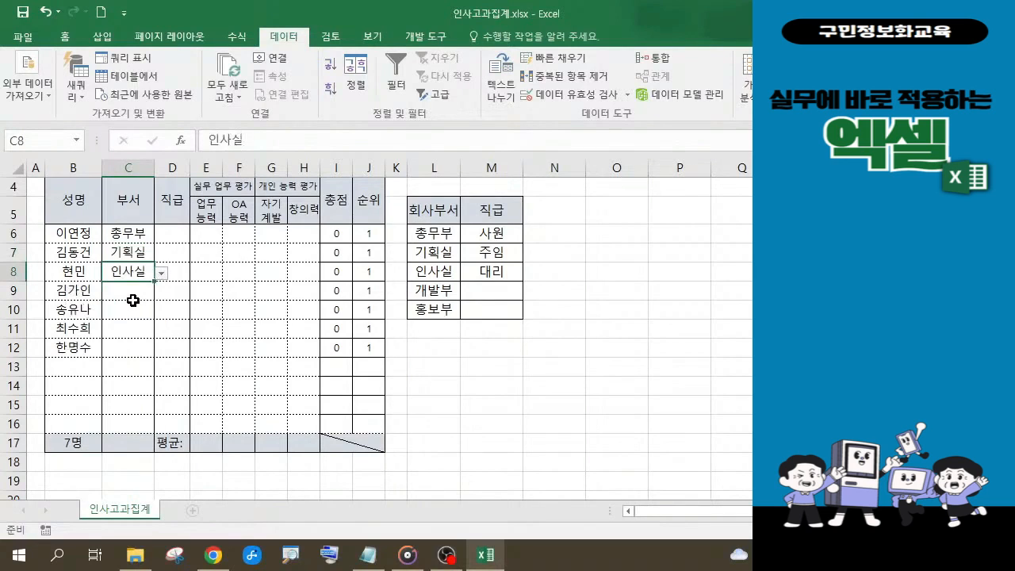
{"action": "left_click", "coordinate": [136, 295]}
{"action": "left_click", "coordinate": [162, 292]}
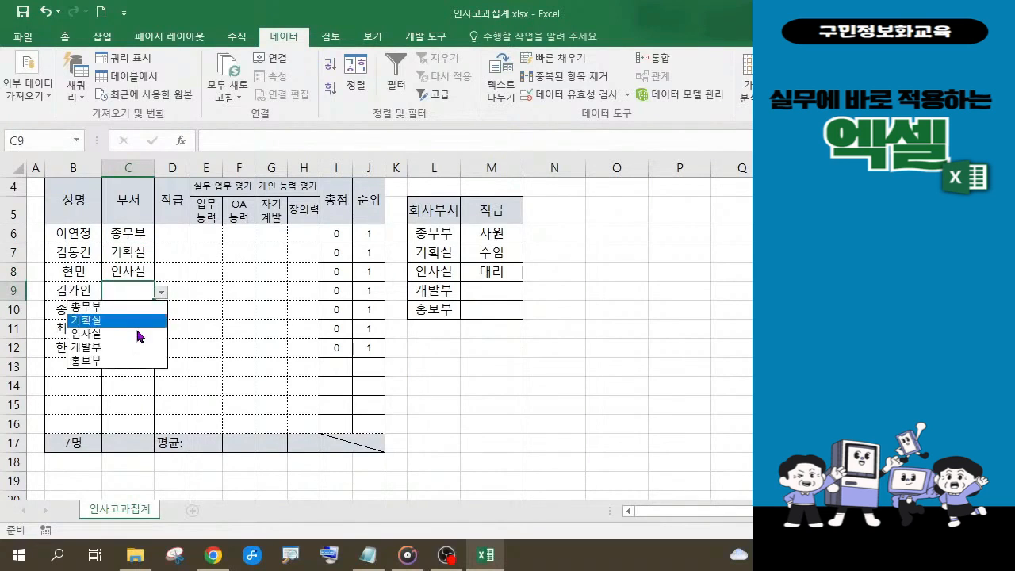
{"action": "left_click", "coordinate": [87, 347]}
{"action": "left_click", "coordinate": [132, 317]}
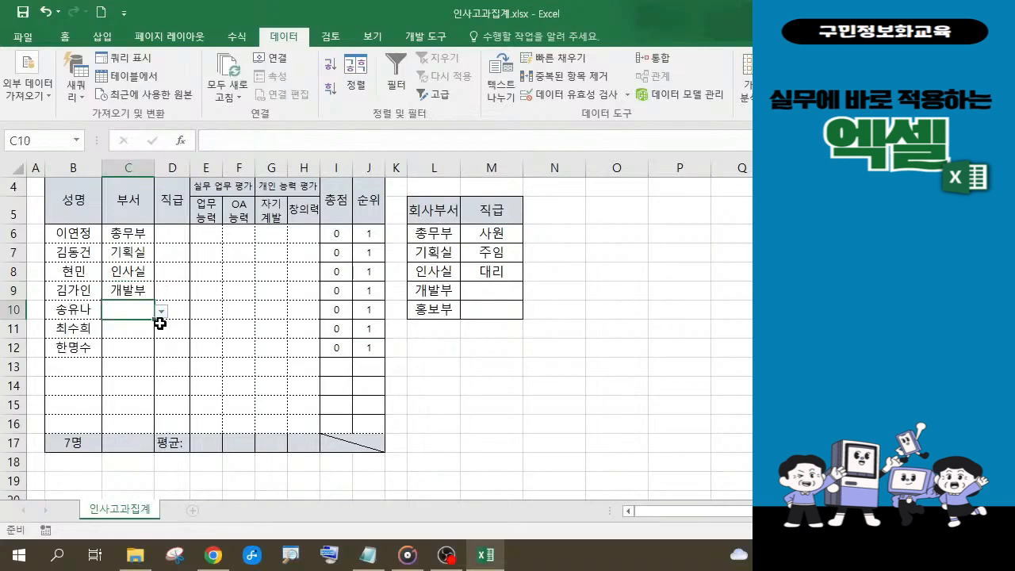
{"action": "left_click", "coordinate": [162, 311]}
{"action": "left_click", "coordinate": [96, 380]}
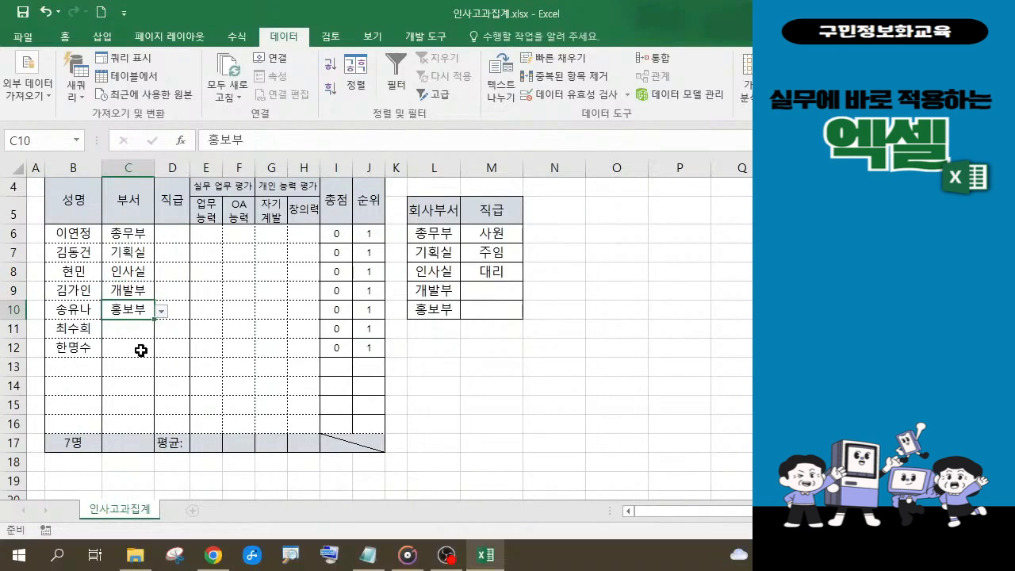
Step: Choose 인사실 for C11 and 홍보부 for C12 from the department list
{"action": "left_click", "coordinate": [142, 328]}
{"action": "left_click", "coordinate": [162, 330]}
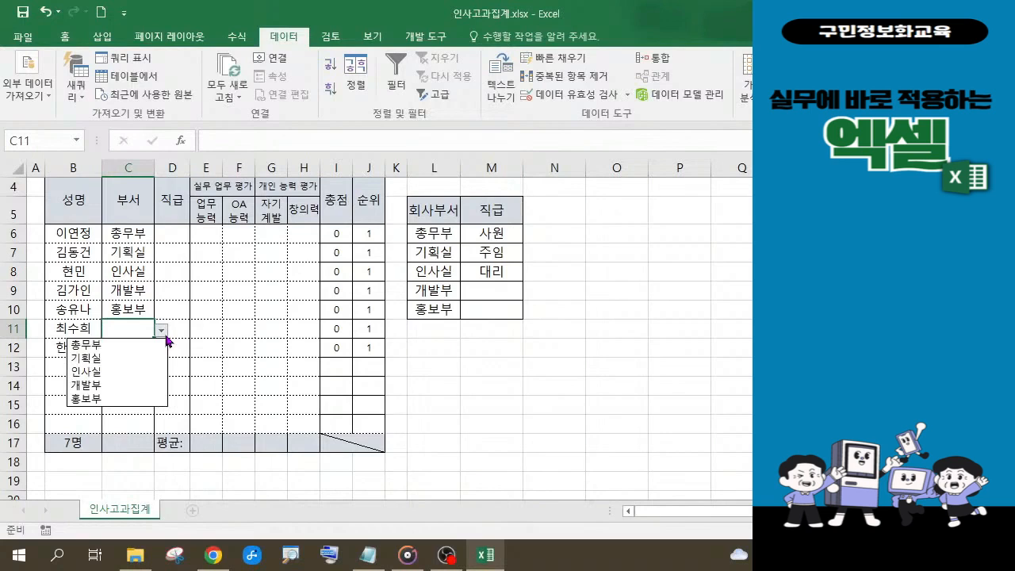
{"action": "left_click", "coordinate": [119, 369]}
{"action": "left_click", "coordinate": [141, 351]}
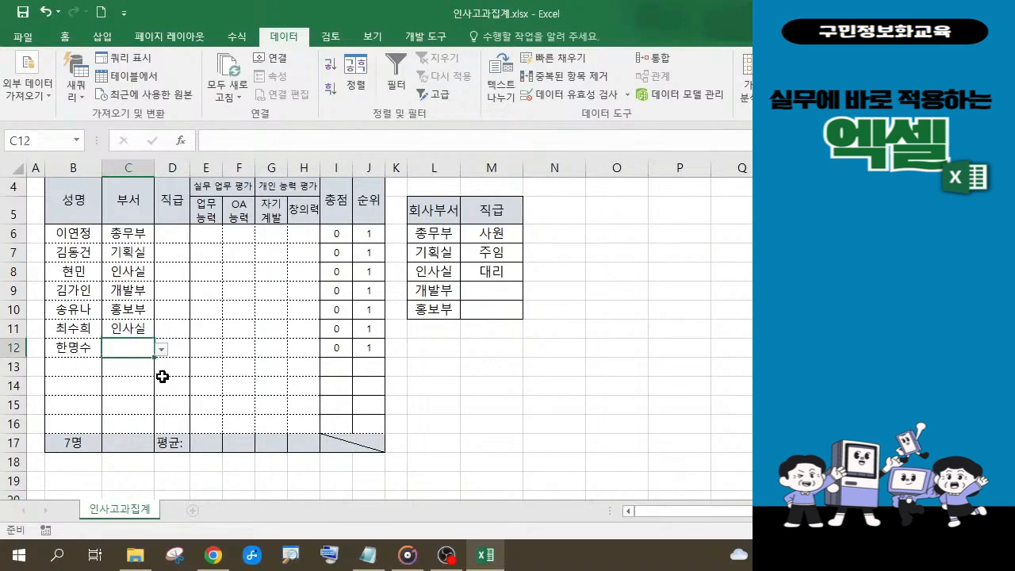
{"action": "left_click", "coordinate": [162, 349]}
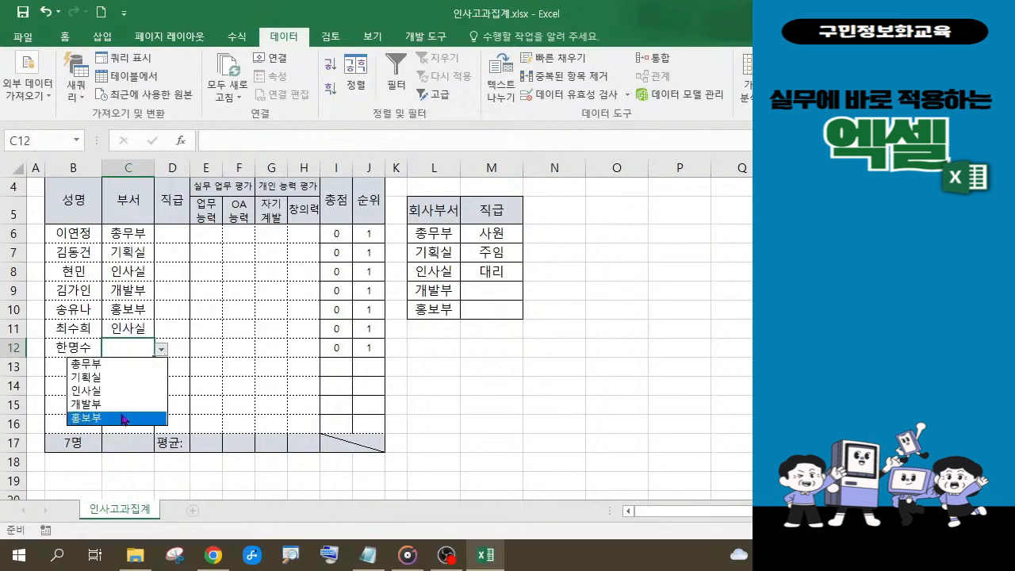
{"action": "left_click", "coordinate": [130, 417]}
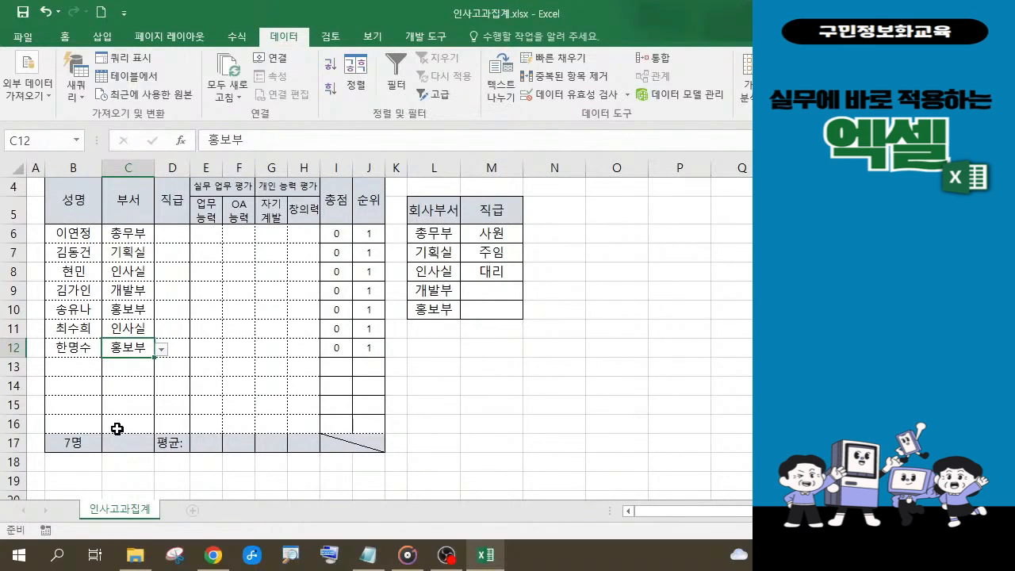
{"action": "left_click", "coordinate": [175, 236]}
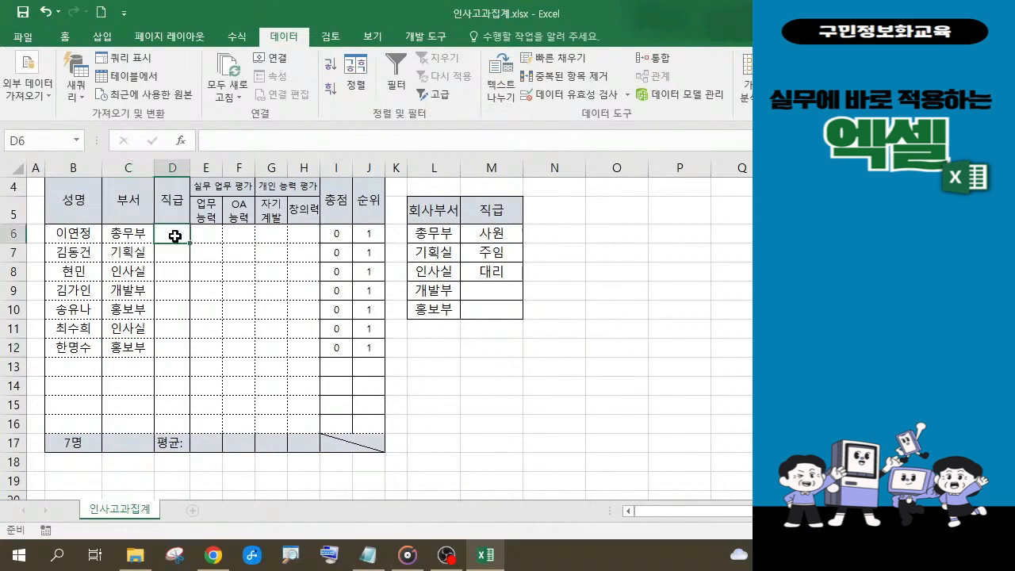
{"action": "mouse_move", "coordinate": [174, 236]}
{"action": "left_mouse_down"}
{"action": "mouse_move", "coordinate": [172, 354]}
{"action": "mouse_move", "coordinate": [173, 235]}
{"action": "left_mouse_up"}
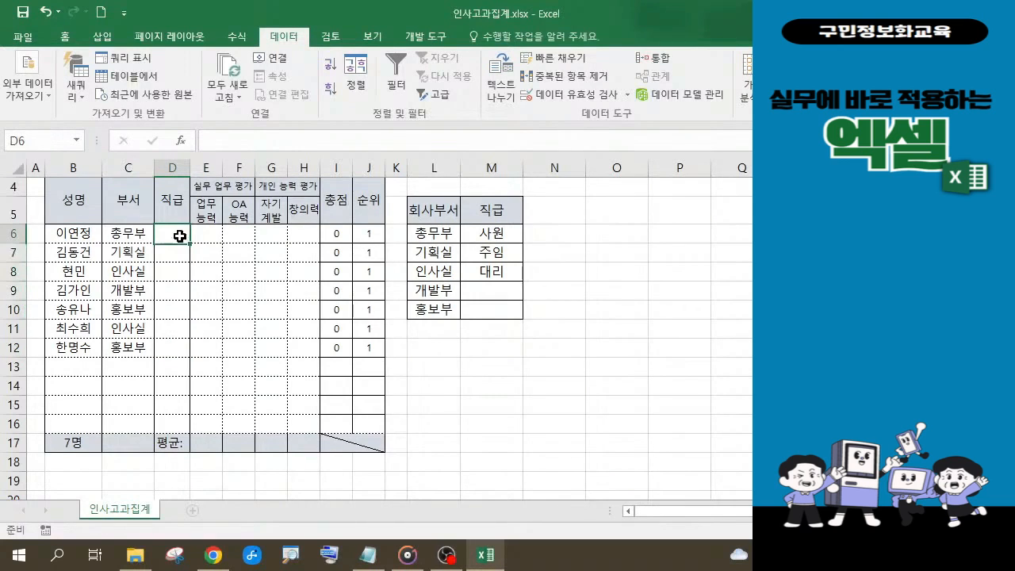
{"action": "left_click", "coordinate": [367, 555]}
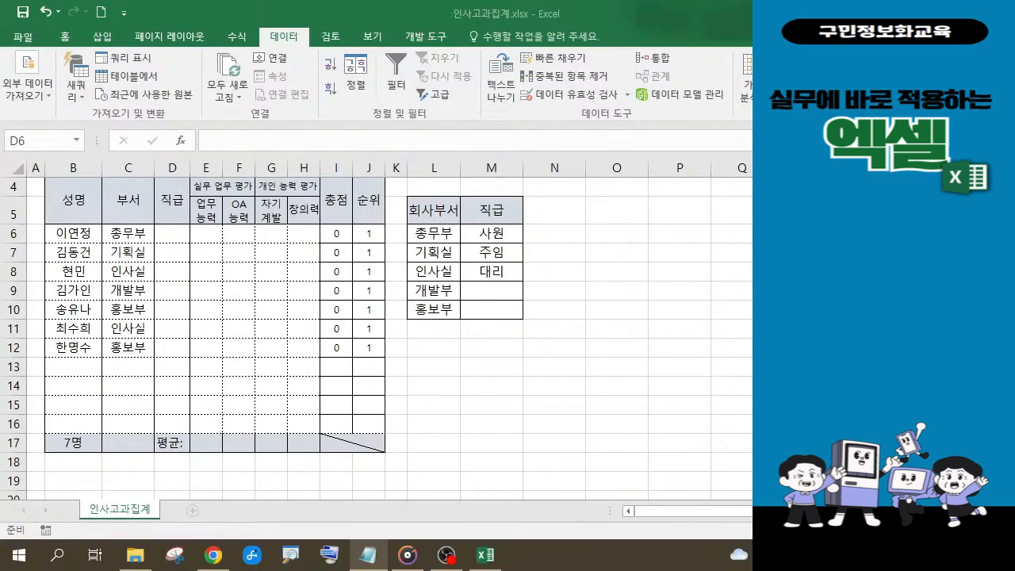
{"action": "left_click", "coordinate": [179, 236]}
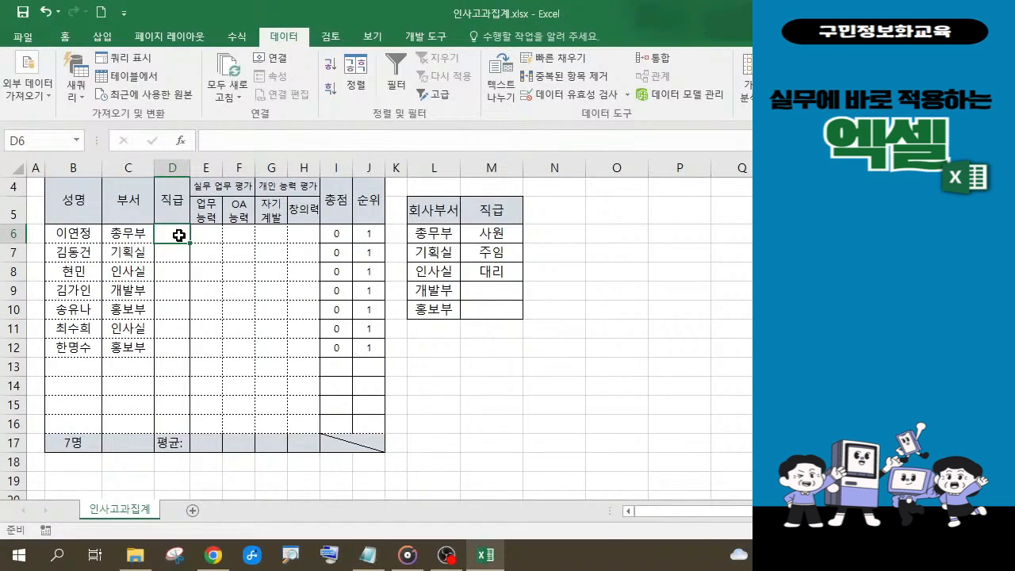
Step: Start a data validation rule for the 직급 cells D6:D16 with 제한 대상 set to 목록
{"action": "left_click_drag", "start_coordinate": [179, 236], "coordinate": [171, 428]}
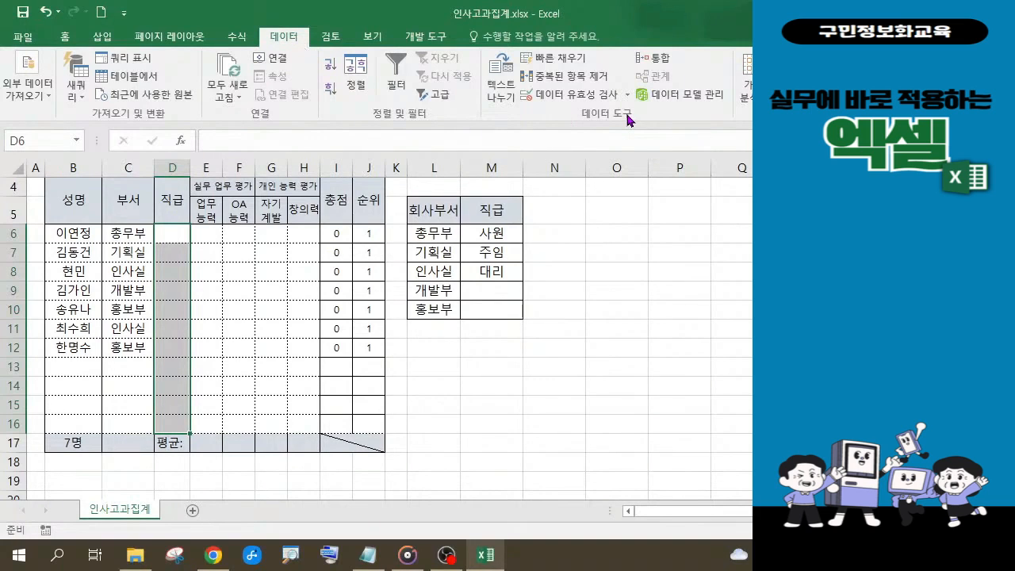
{"action": "left_click", "coordinate": [569, 104]}
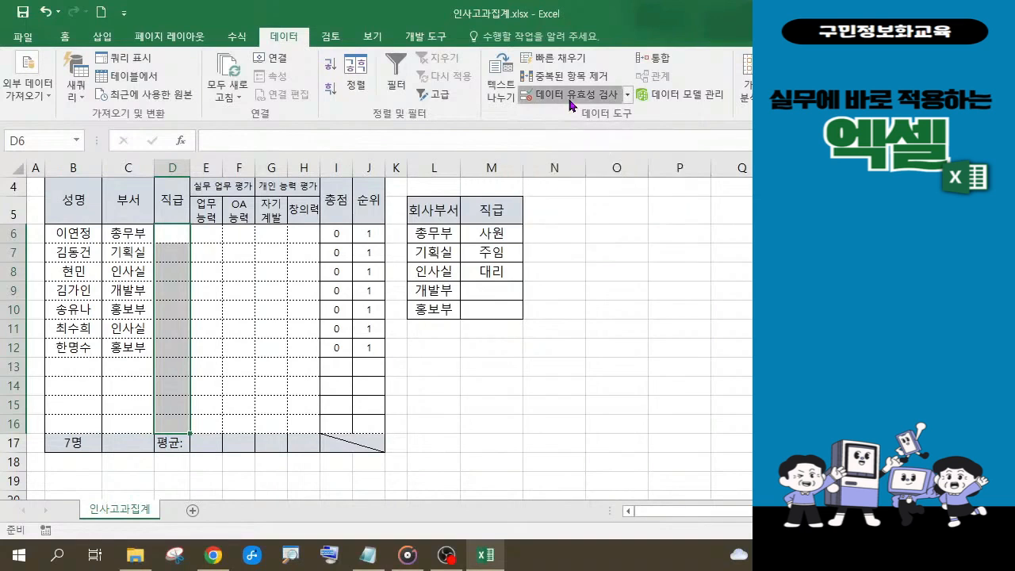
{"action": "left_click_drag", "start_coordinate": [580, 143], "coordinate": [200, 162]}
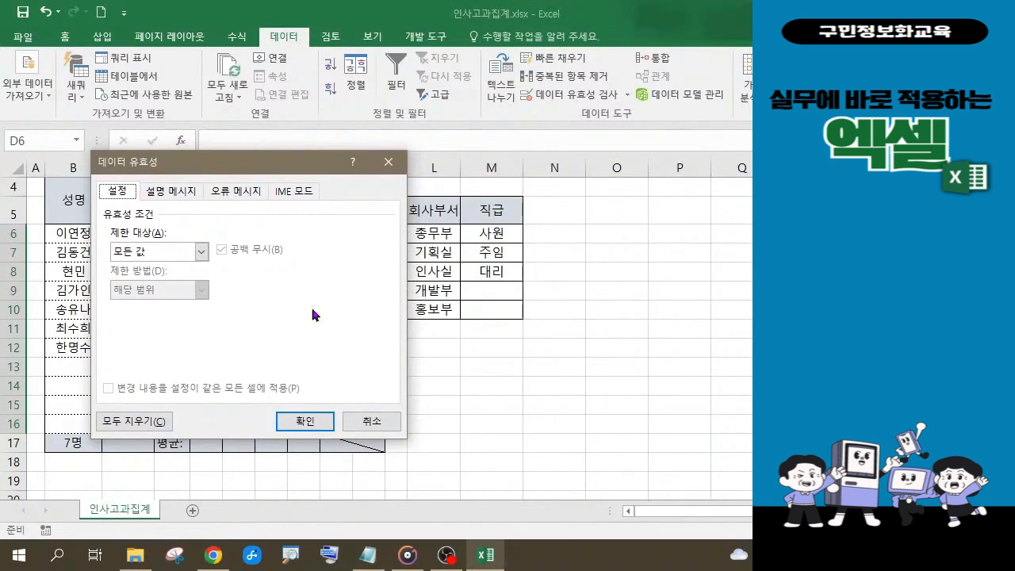
{"action": "left_click", "coordinate": [202, 254]}
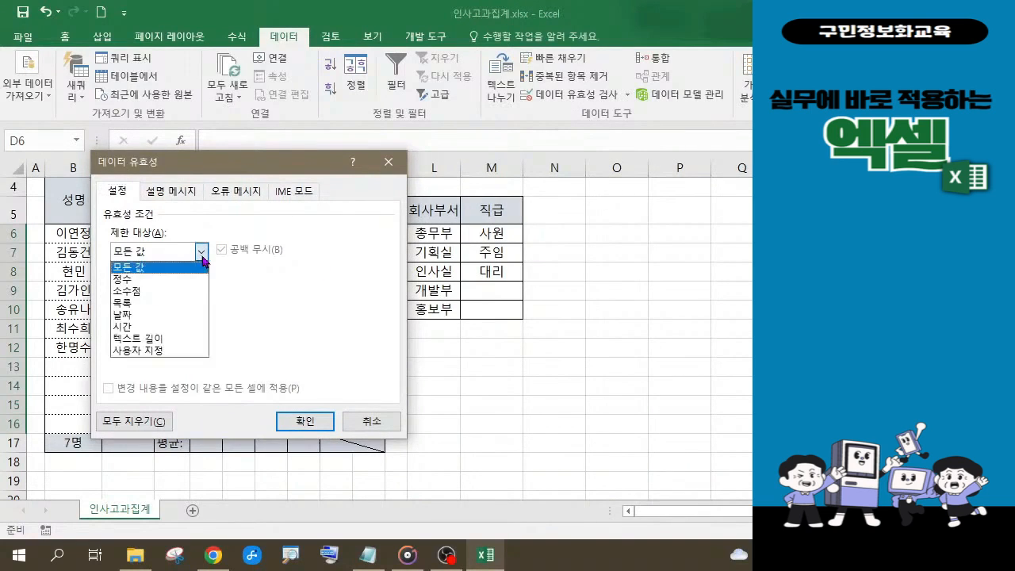
{"action": "left_click", "coordinate": [147, 306]}
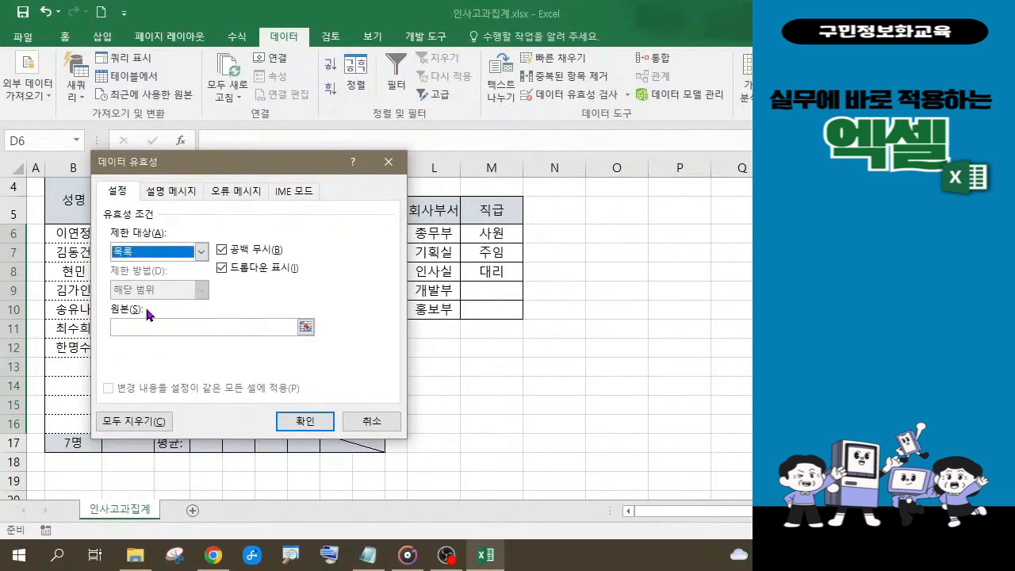
Step: Set the validation list's 원본 to the 직급 reference range =$M$6:$M$8
{"action": "left_click", "coordinate": [136, 327]}
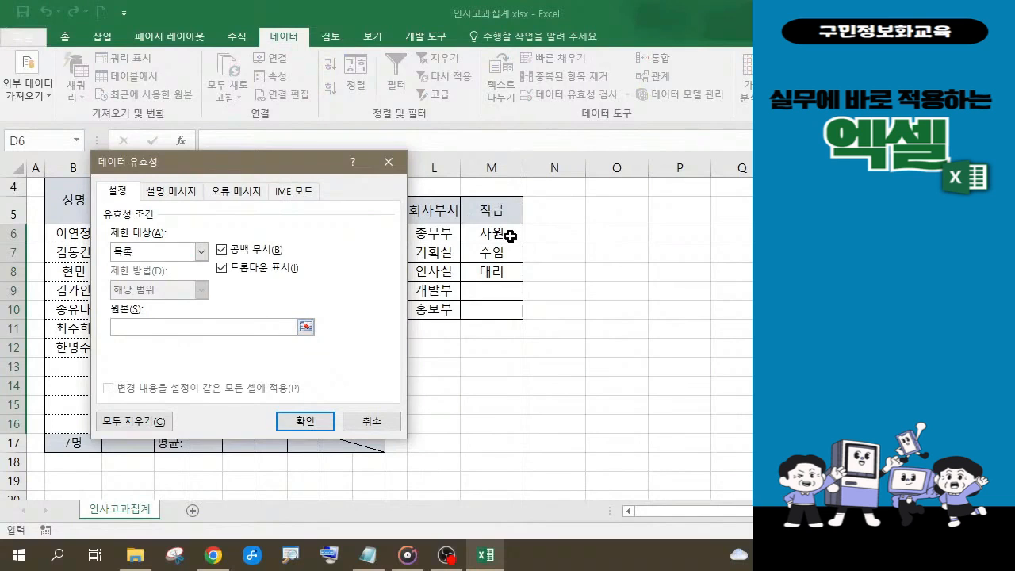
{"action": "left_click_drag", "start_coordinate": [510, 236], "coordinate": [504, 271]}
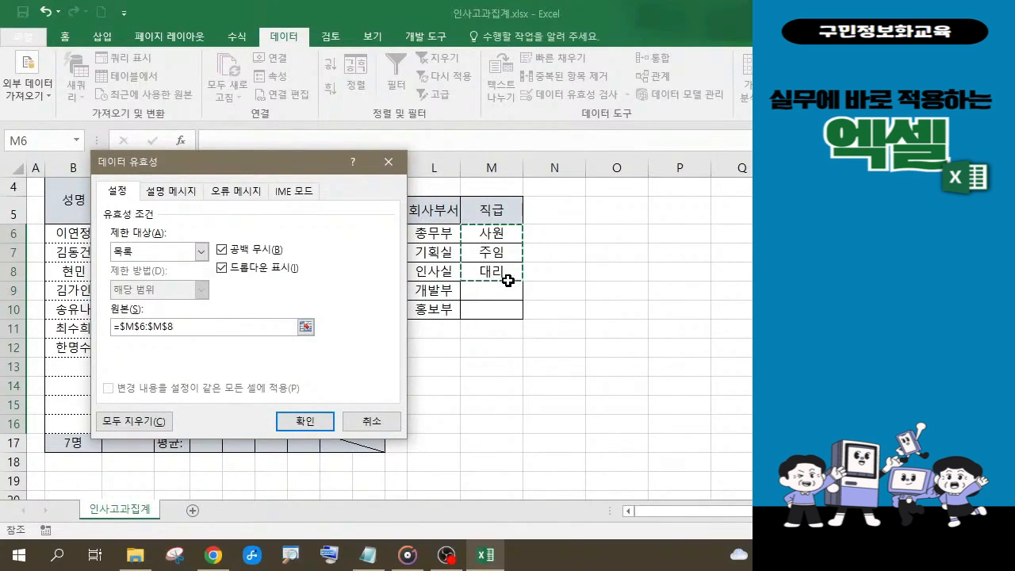
{"action": "left_click_drag", "start_coordinate": [279, 163], "coordinate": [327, 139]}
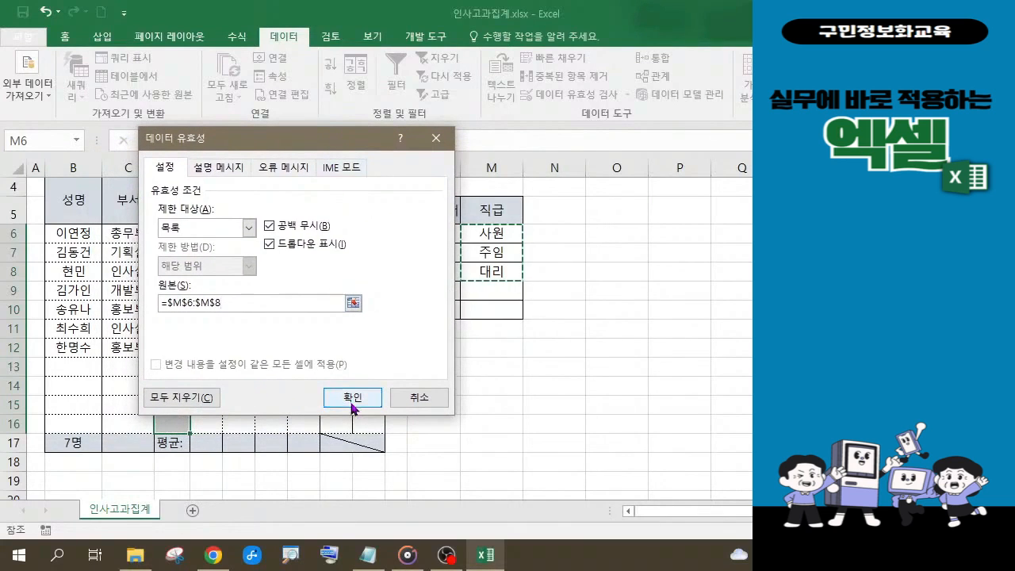
{"action": "left_click_drag", "start_coordinate": [262, 141], "coordinate": [438, 147]}
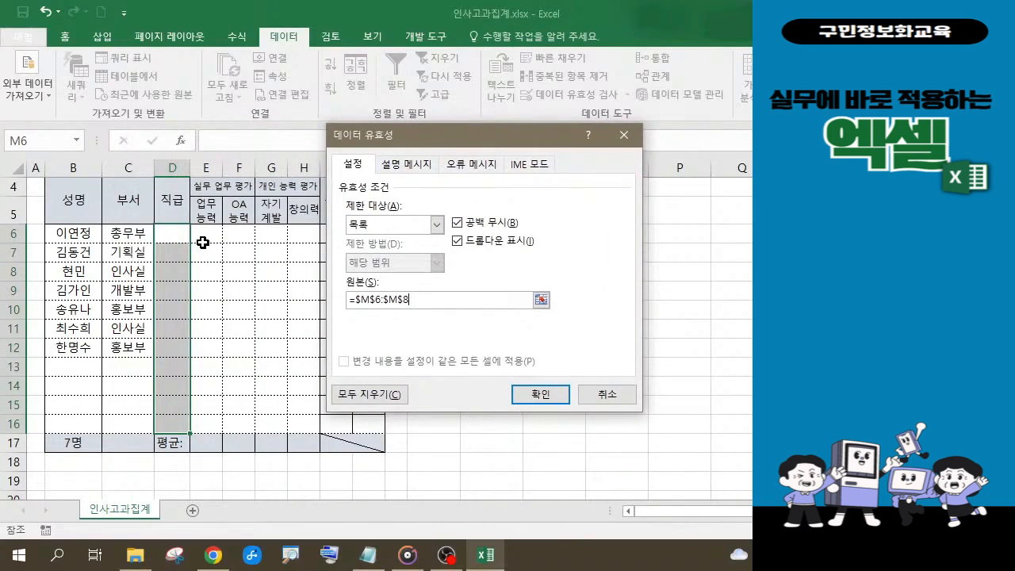
{"action": "left_click_drag", "start_coordinate": [487, 138], "coordinate": [449, 167]}
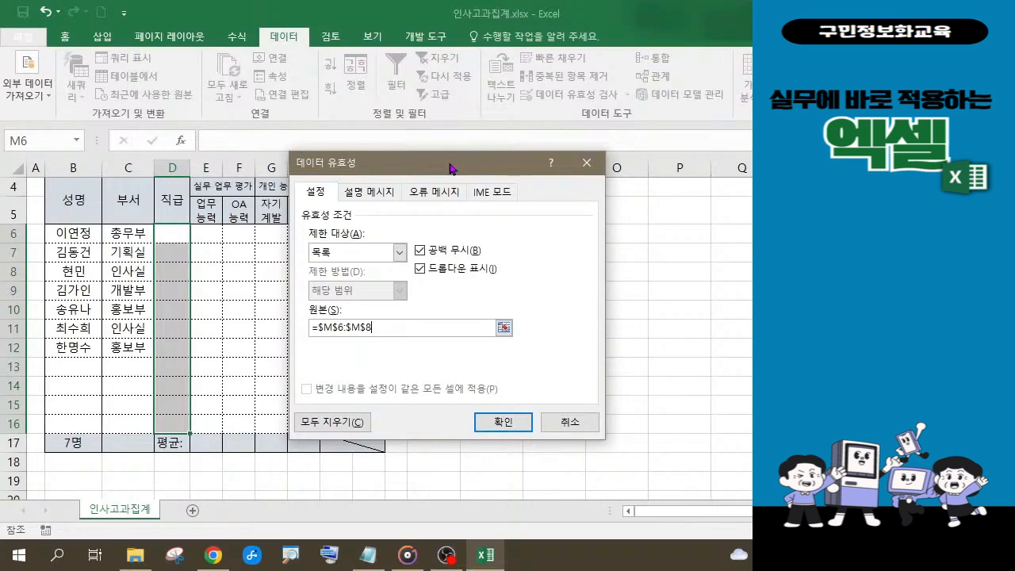
{"action": "left_click_drag", "start_coordinate": [450, 167], "coordinate": [434, 130]}
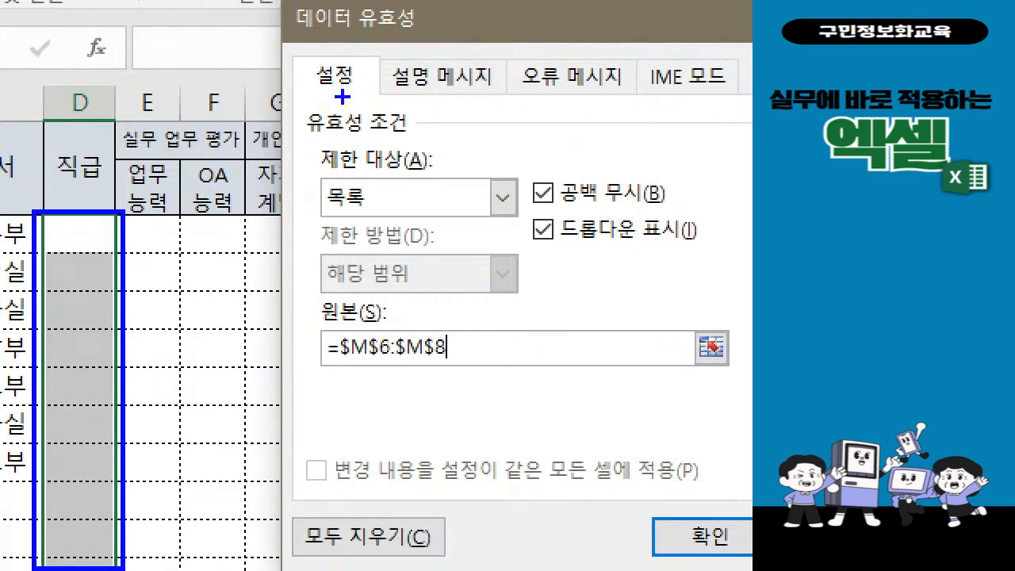
{"action": "mouse_move", "coordinate": [287, 138]}
{"action": "left_mouse_down"}
{"action": "mouse_move", "coordinate": [508, 232]}
{"action": "mouse_move", "coordinate": [523, 227]}
{"action": "left_mouse_up"}
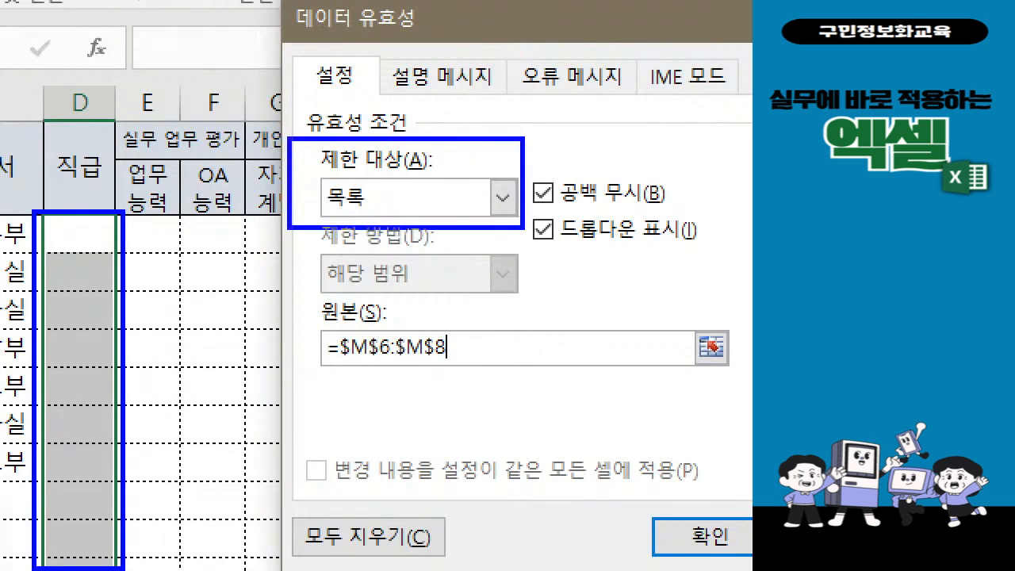
{"action": "mouse_move", "coordinate": [298, 288]}
{"action": "left_mouse_down"}
{"action": "mouse_move", "coordinate": [481, 393]}
{"action": "mouse_move", "coordinate": [586, 392]}
{"action": "mouse_move", "coordinate": [557, 386]}
{"action": "left_mouse_up"}
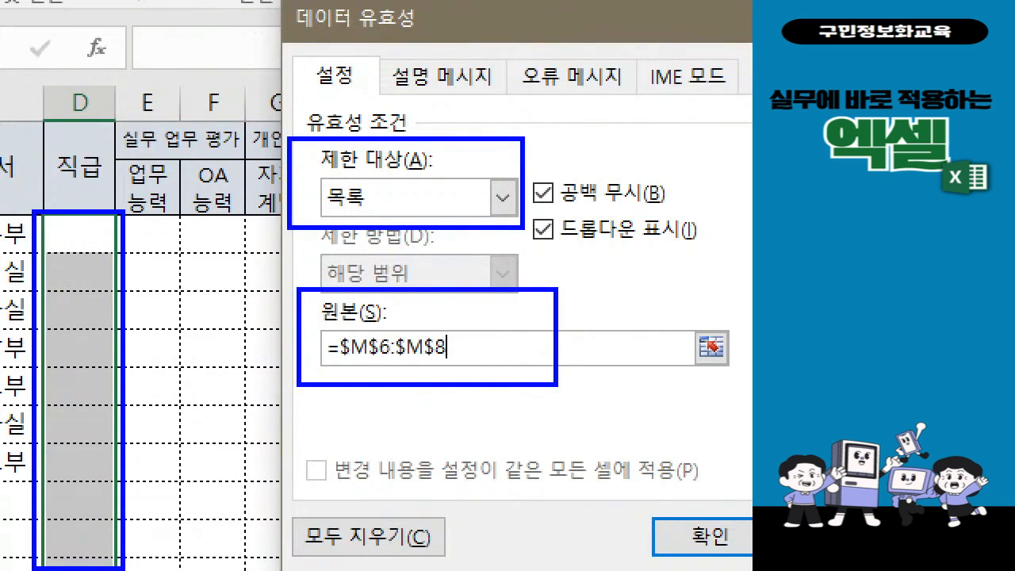
{"action": "mouse_move", "coordinate": [741, 559]}
{"action": "left_mouse_down"}
{"action": "mouse_move", "coordinate": [645, 484]}
{"action": "mouse_move", "coordinate": [703, 475]}
{"action": "mouse_move", "coordinate": [728, 548]}
{"action": "left_mouse_up"}
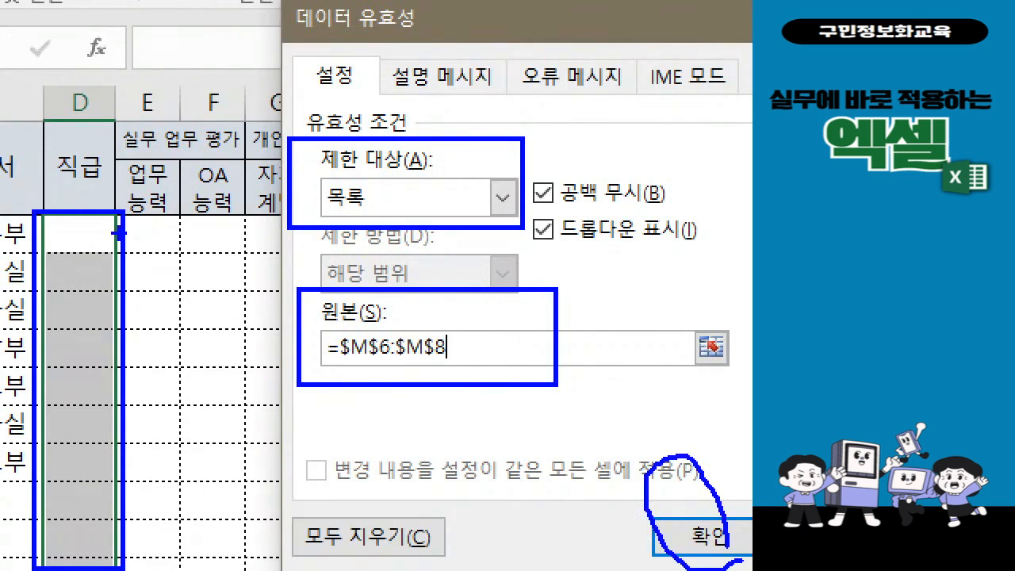
{"action": "mouse_move", "coordinate": [115, 239]}
{"action": "left_mouse_down"}
{"action": "mouse_move", "coordinate": [133, 241]}
{"action": "mouse_move", "coordinate": [135, 258]}
{"action": "mouse_move", "coordinate": [108, 249]}
{"action": "mouse_move", "coordinate": [112, 226]}
{"action": "left_mouse_up"}
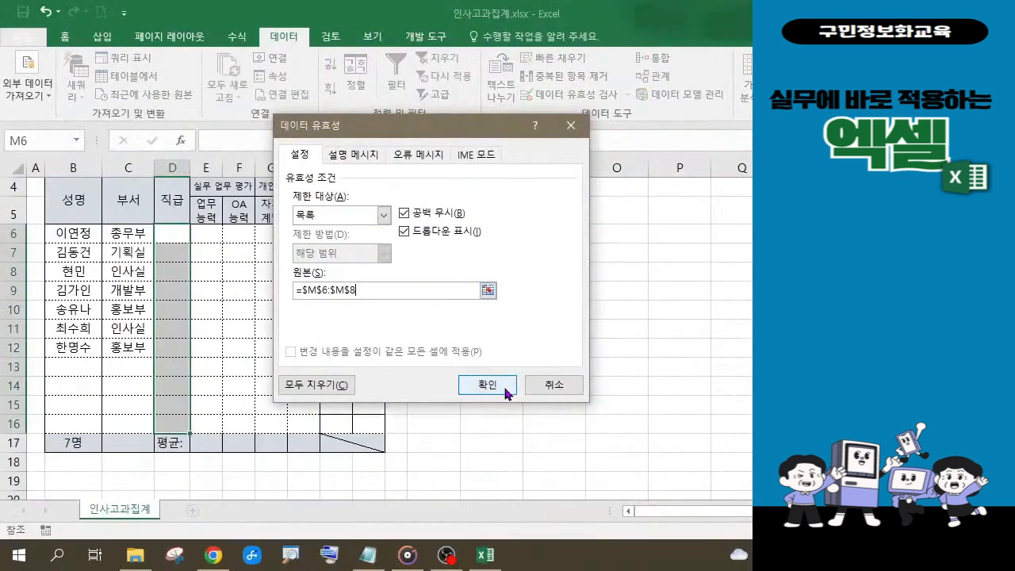
Step: Apply the validation rule to D6:D16, and choose 사원 for D6 and 주임 for D7 from the list
{"action": "left_click", "coordinate": [499, 388]}
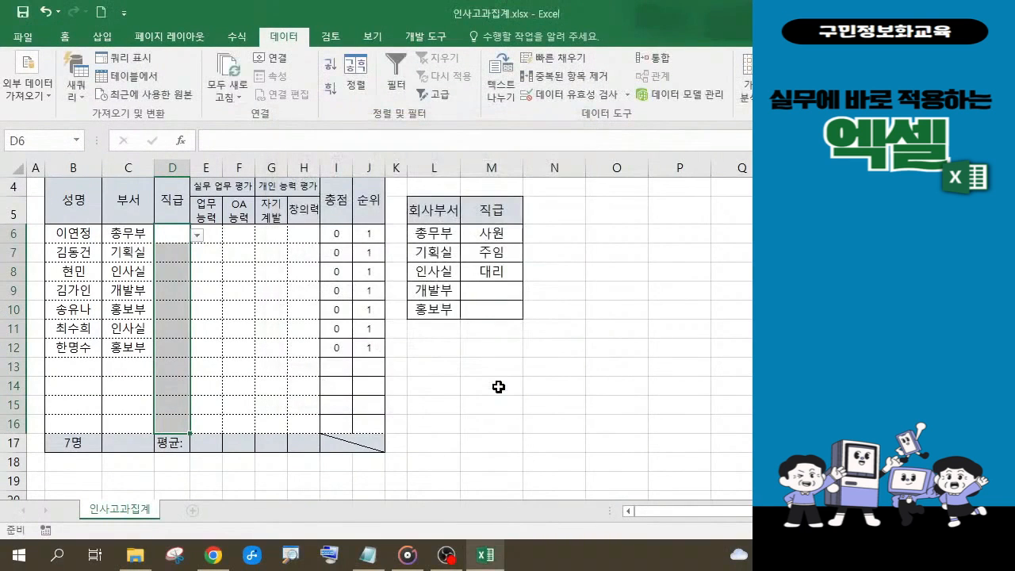
{"action": "left_click", "coordinate": [197, 235]}
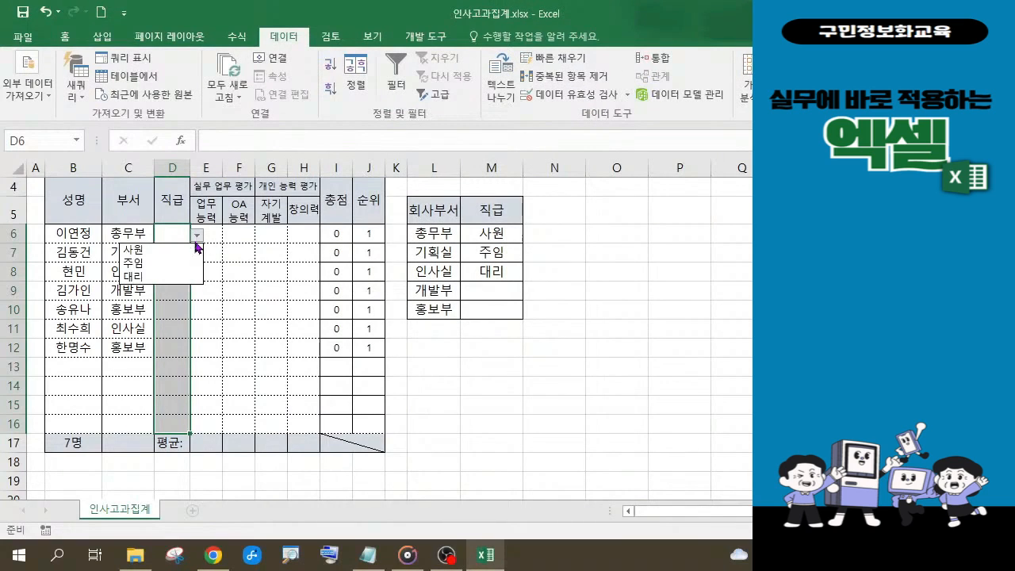
{"action": "left_click", "coordinate": [150, 250]}
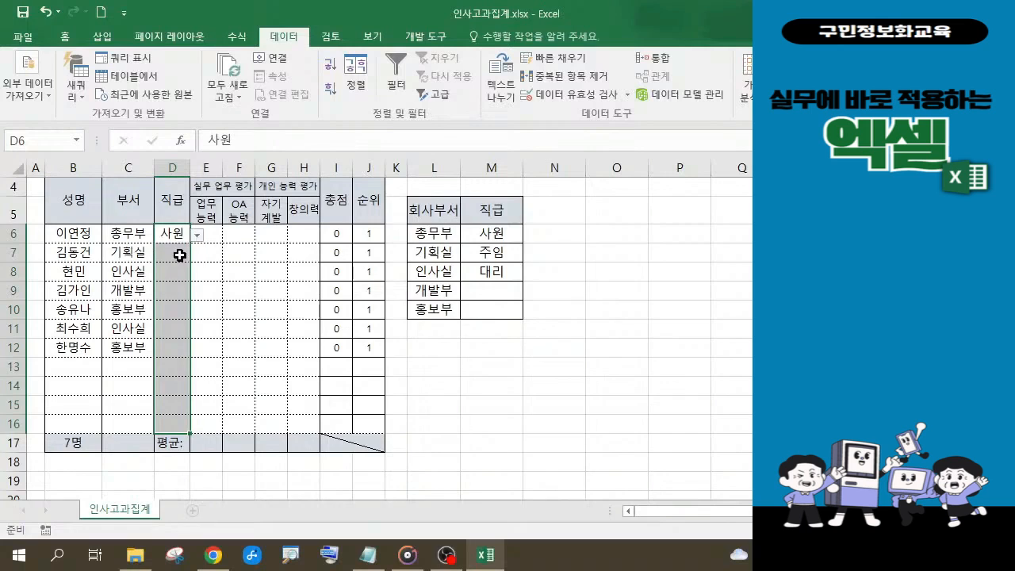
{"action": "left_click", "coordinate": [179, 254]}
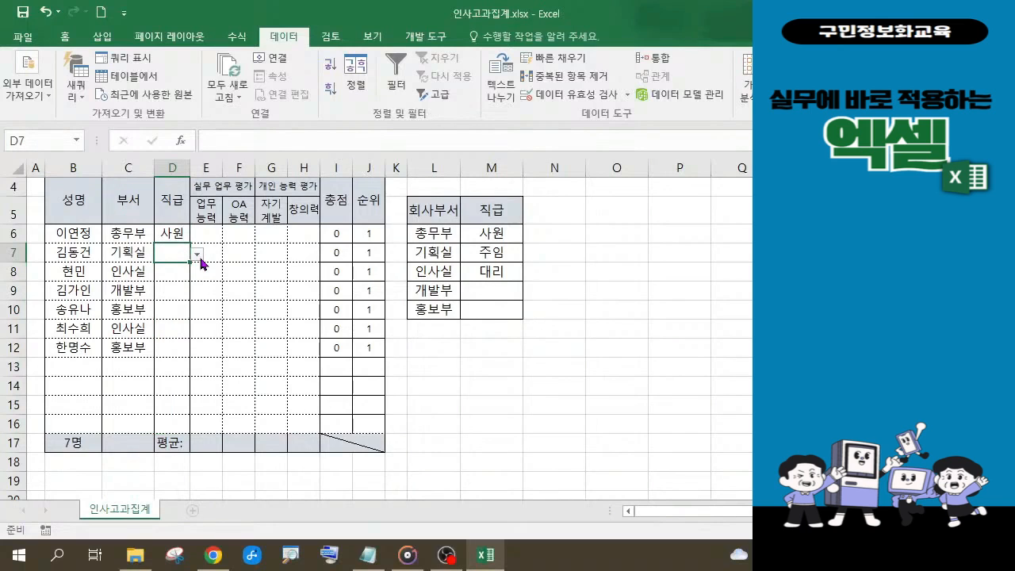
{"action": "left_click", "coordinate": [198, 254]}
{"action": "left_click", "coordinate": [142, 283]}
Step: Choose 대리 for both D8 and D9 from the 직급 list
{"action": "left_click", "coordinate": [180, 275]}
{"action": "left_click", "coordinate": [197, 271]}
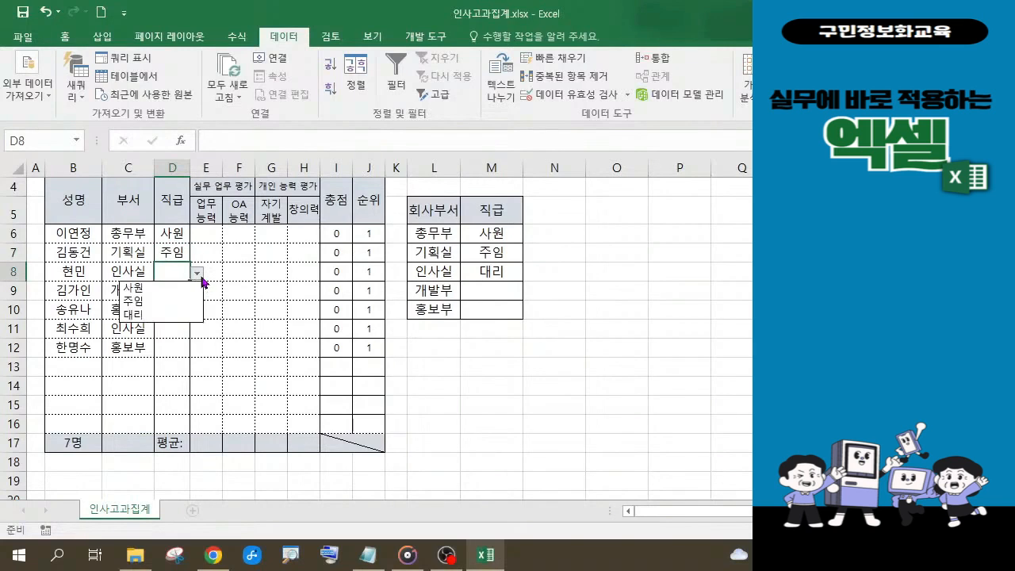
{"action": "left_click", "coordinate": [136, 314]}
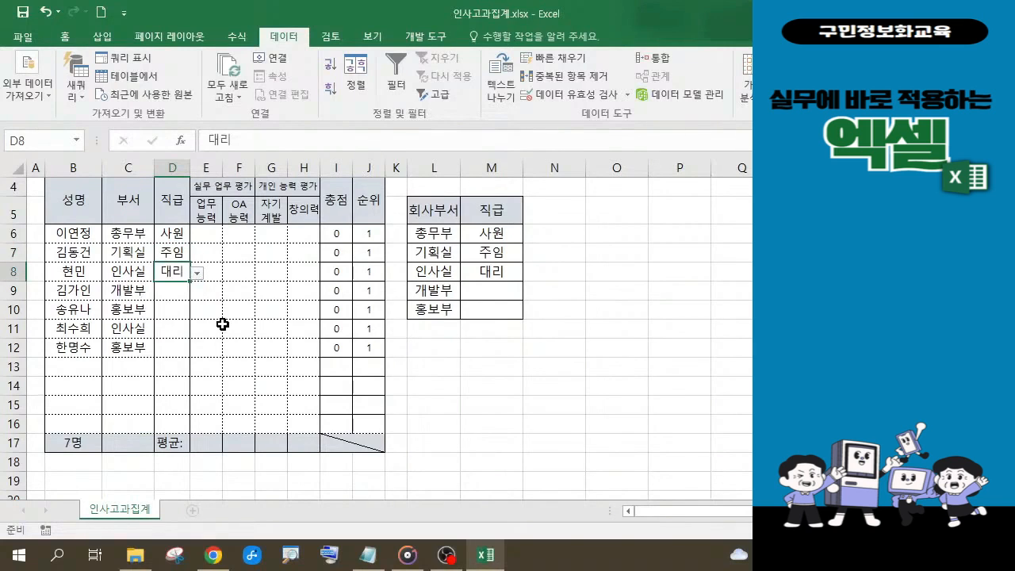
{"action": "left_click", "coordinate": [179, 294]}
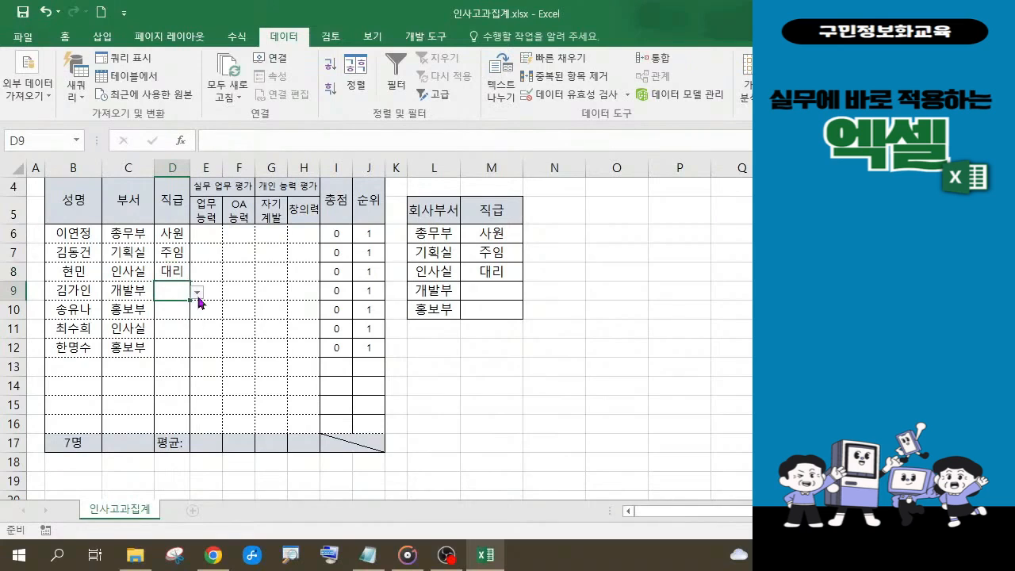
{"action": "left_click", "coordinate": [198, 292]}
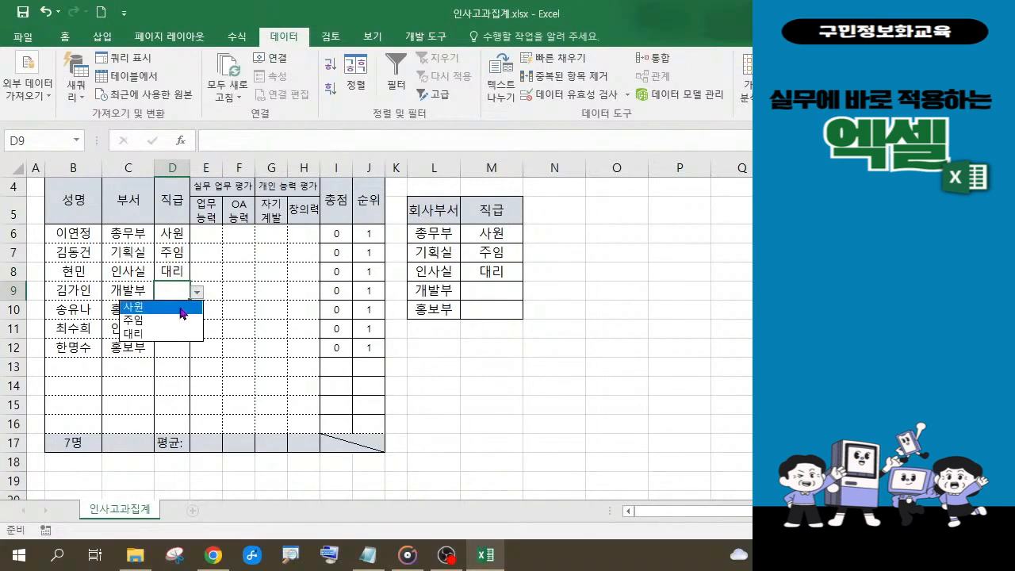
{"action": "left_click", "coordinate": [166, 332]}
Step: Choose 주임 for D10 from the 직급 list, and open the list of choices for D11
{"action": "left_click", "coordinate": [172, 317]}
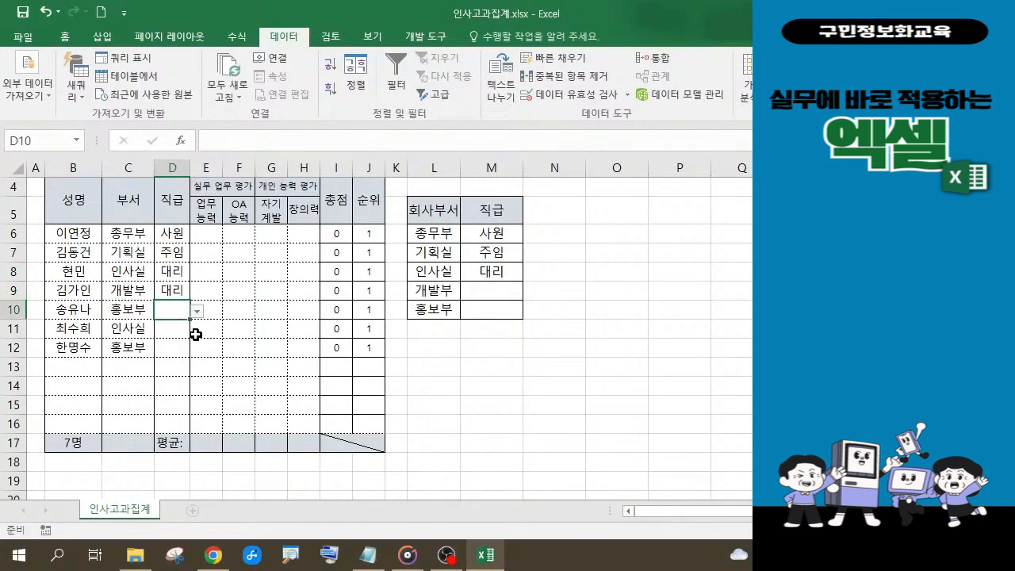
{"action": "left_click", "coordinate": [198, 310]}
{"action": "left_click", "coordinate": [182, 336]}
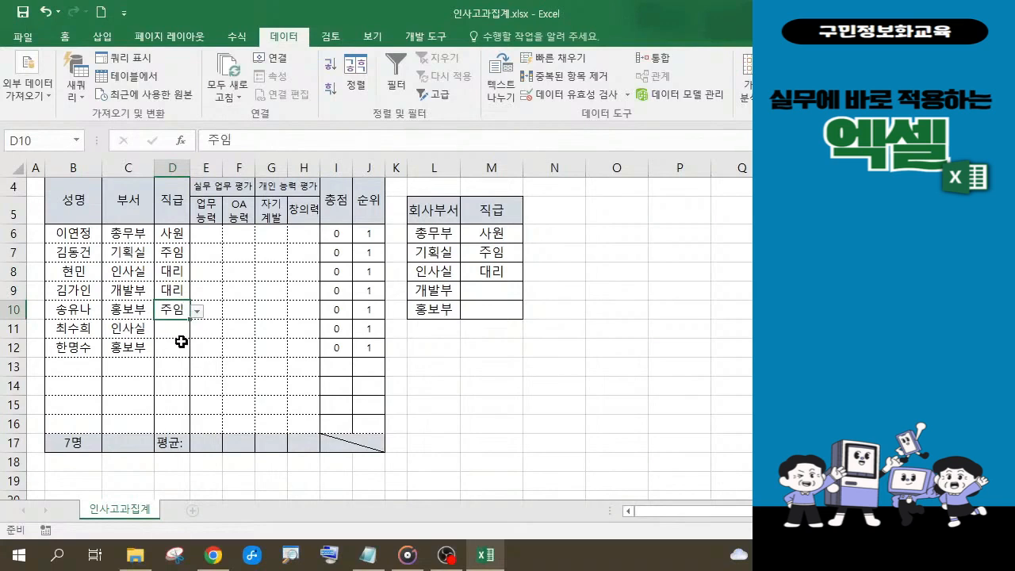
{"action": "left_click", "coordinate": [179, 329]}
{"action": "left_click", "coordinate": [198, 334]}
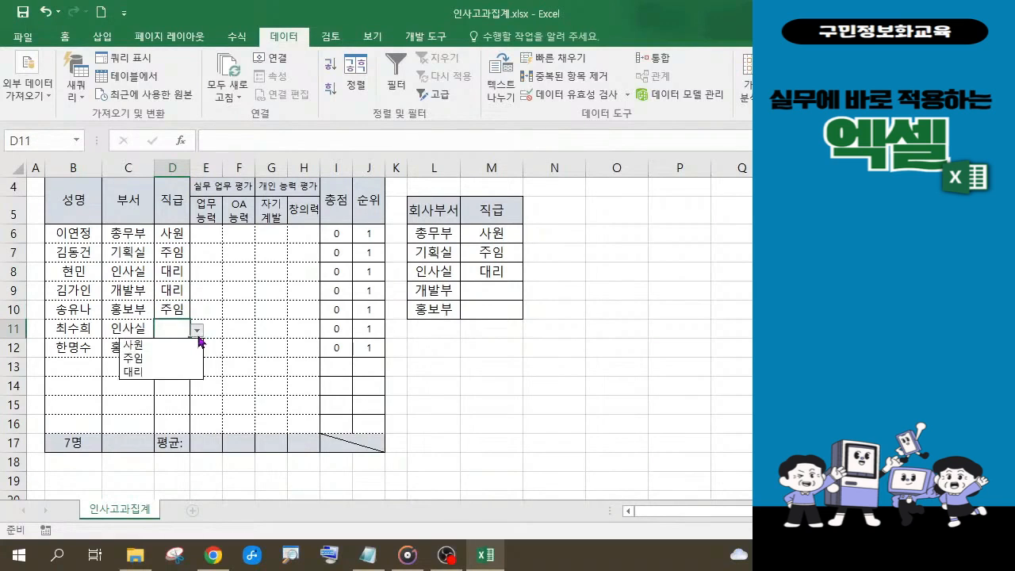
Step: Choose 사원 as the 직급 for the employees in D11 and D12 from the validation list
{"action": "left_click", "coordinate": [133, 345]}
{"action": "left_click", "coordinate": [178, 349]}
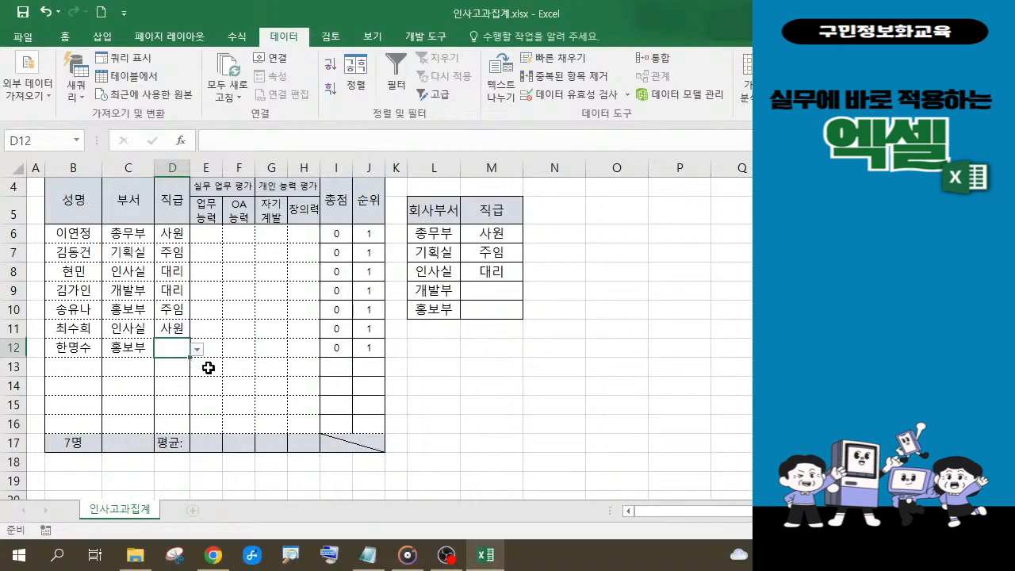
{"action": "left_click", "coordinate": [197, 354]}
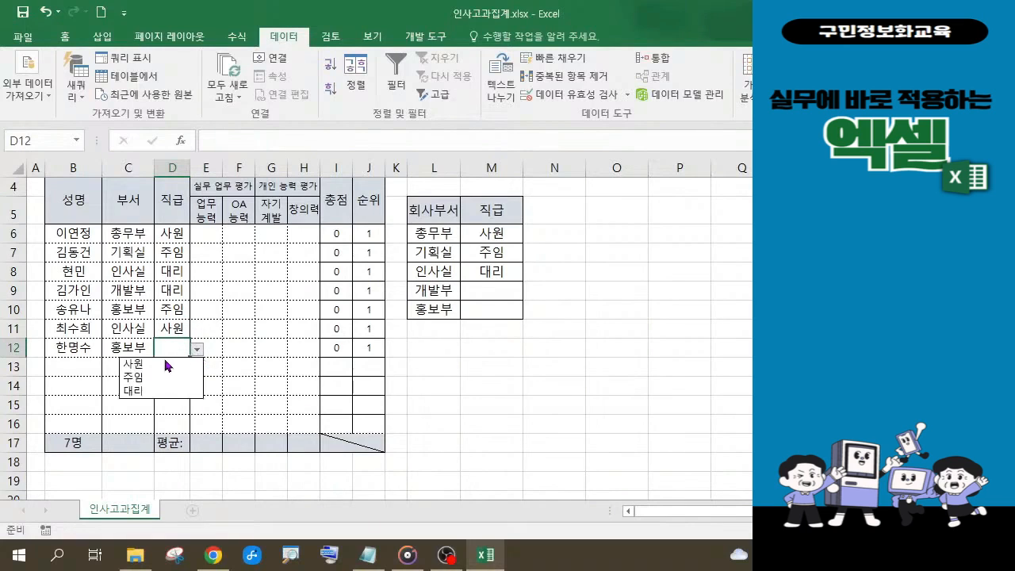
{"action": "left_click", "coordinate": [169, 363]}
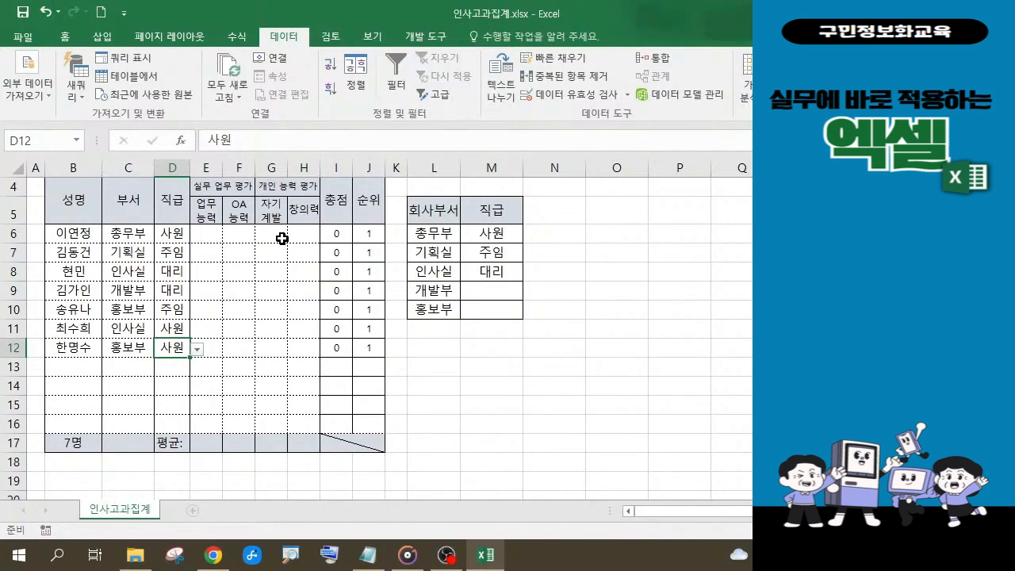
{"action": "left_click", "coordinate": [364, 557]}
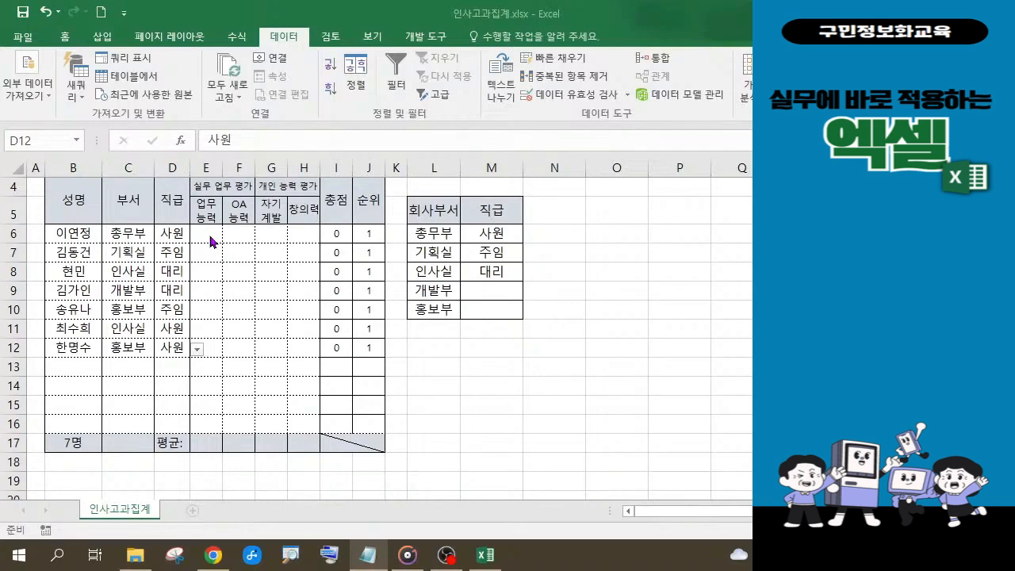
{"action": "key", "text": "Escape"}
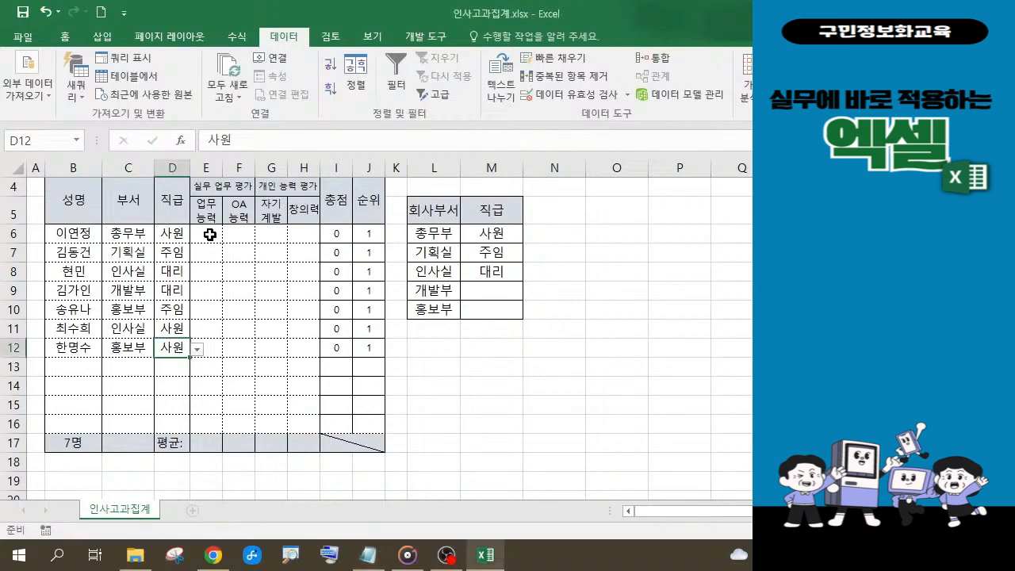
Step: Start a data validation rule for the score cells E6:H16 that allows only whole numbers (정수)
{"action": "left_click_drag", "start_coordinate": [210, 235], "coordinate": [297, 283]}
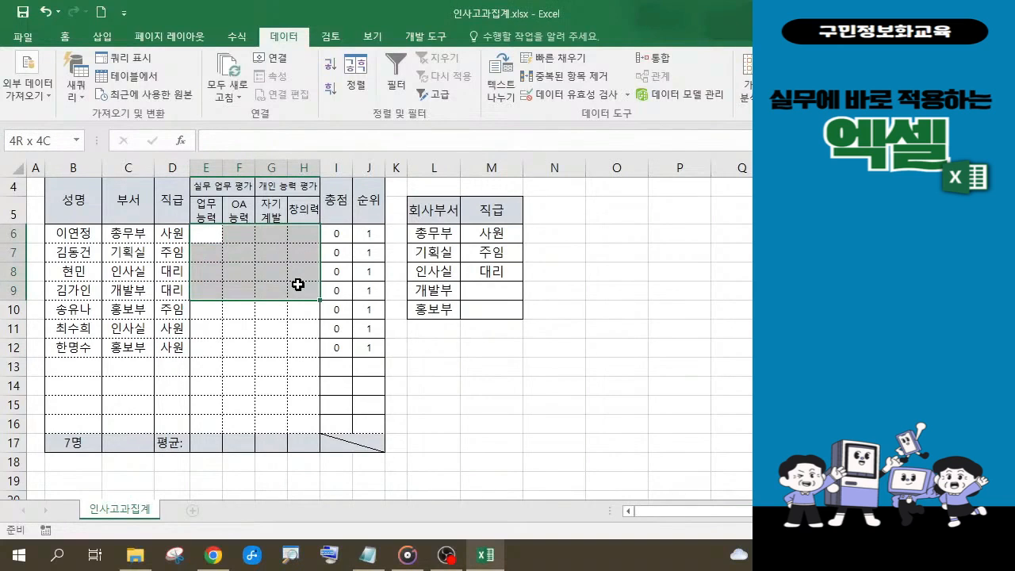
{"action": "left_click_drag", "start_coordinate": [297, 284], "coordinate": [293, 420]}
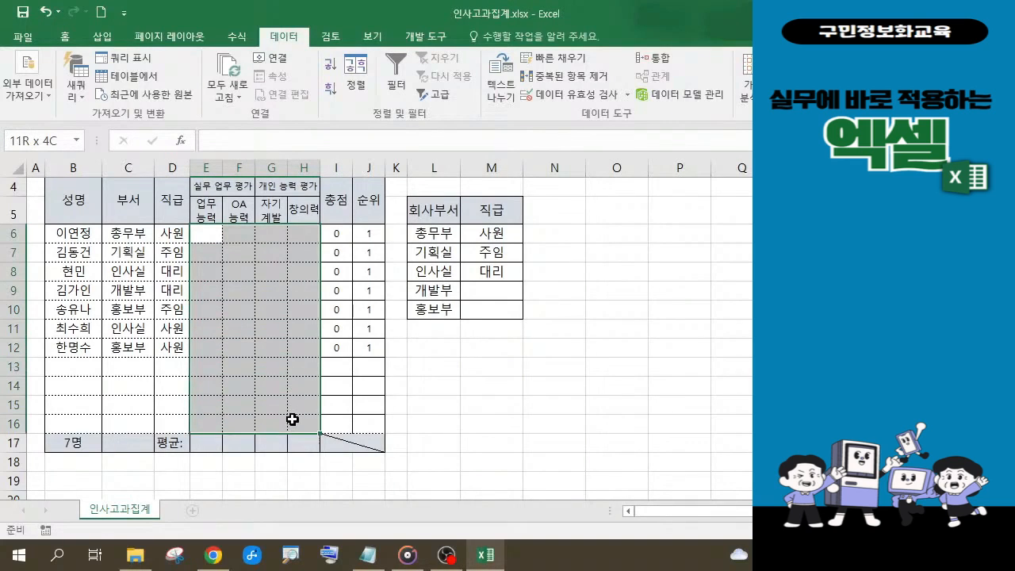
{"action": "left_click_drag", "start_coordinate": [293, 420], "coordinate": [292, 420]}
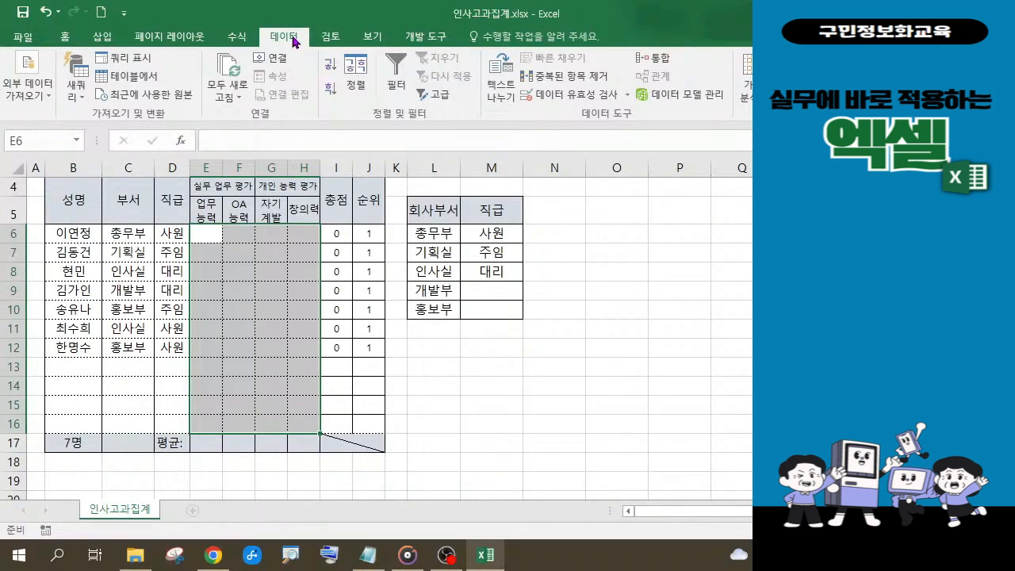
{"action": "left_click", "coordinate": [592, 95]}
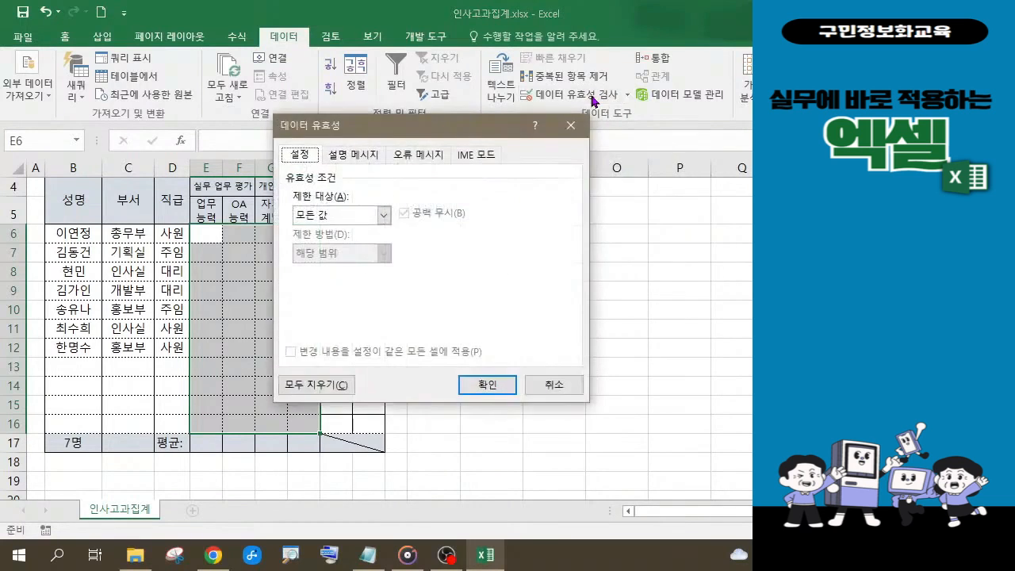
{"action": "left_click_drag", "start_coordinate": [445, 129], "coordinate": [528, 141]}
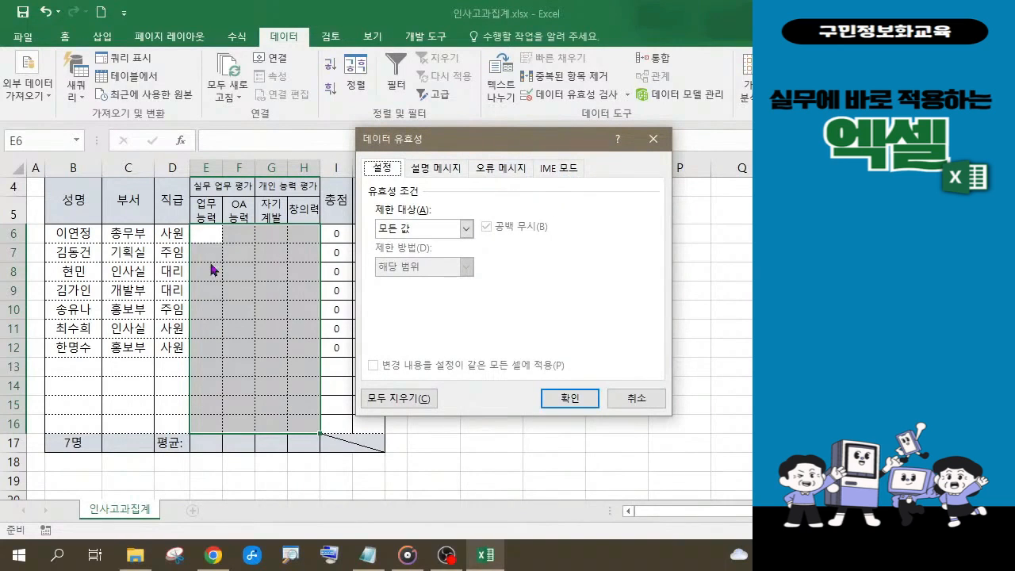
{"action": "left_click", "coordinate": [467, 230]}
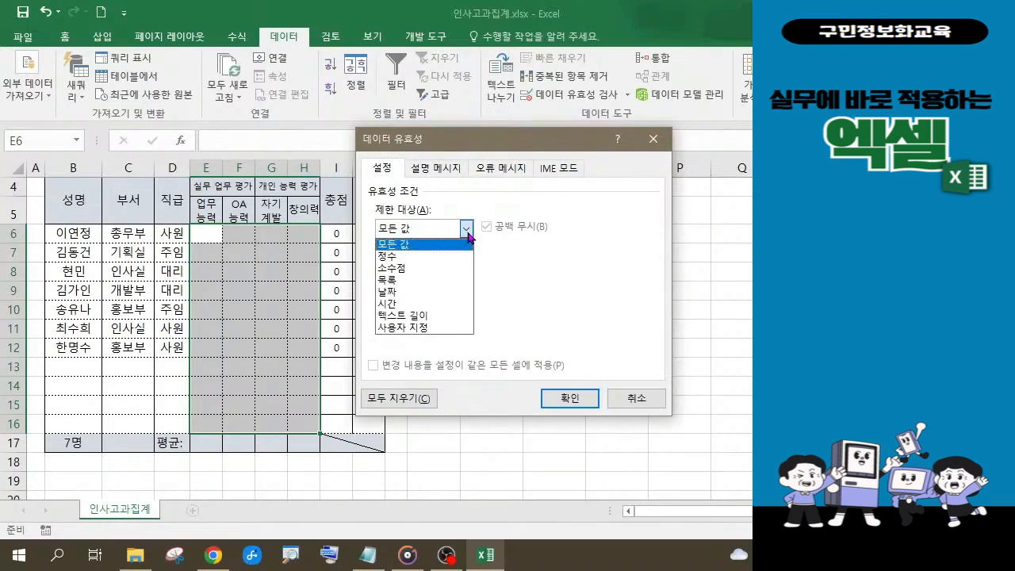
{"action": "left_click", "coordinate": [396, 261]}
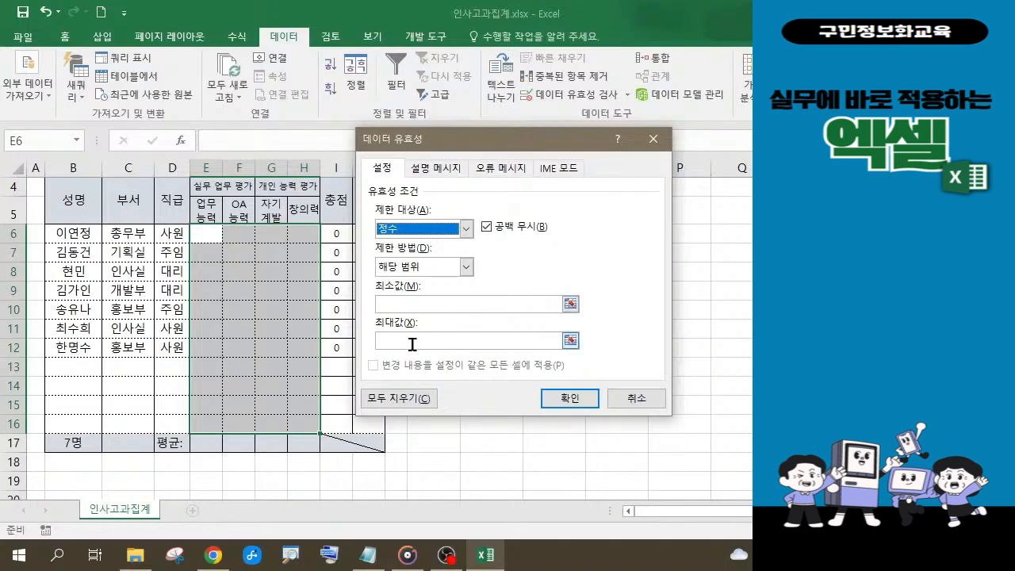
Step: Set the validation minimum to 0 and maximum to 25, and apply the rule to the score cells
{"action": "left_click", "coordinate": [408, 300]}
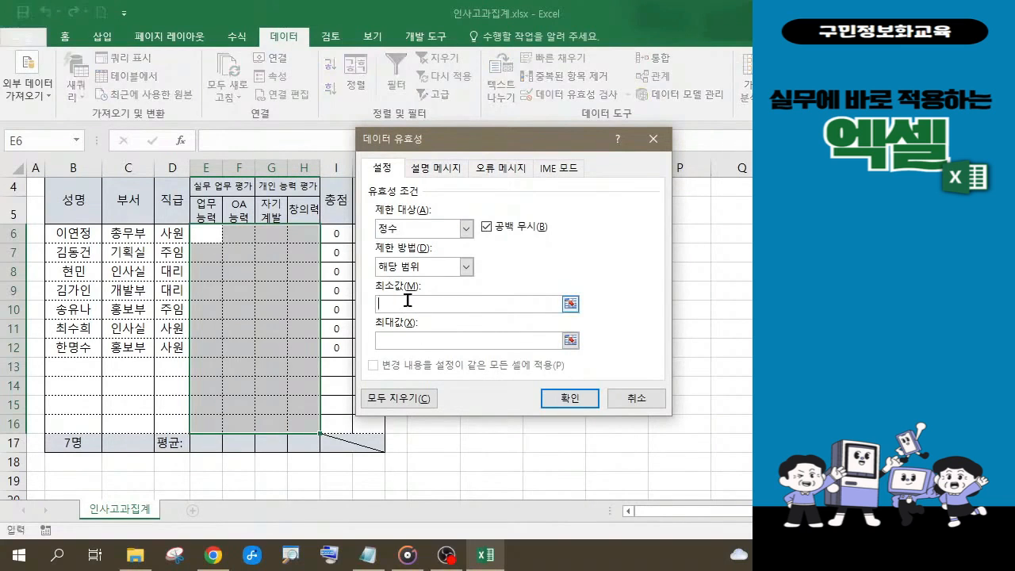
{"action": "type", "text": "0"}
{"action": "left_click", "coordinate": [391, 341]}
{"action": "type", "text": "25"}
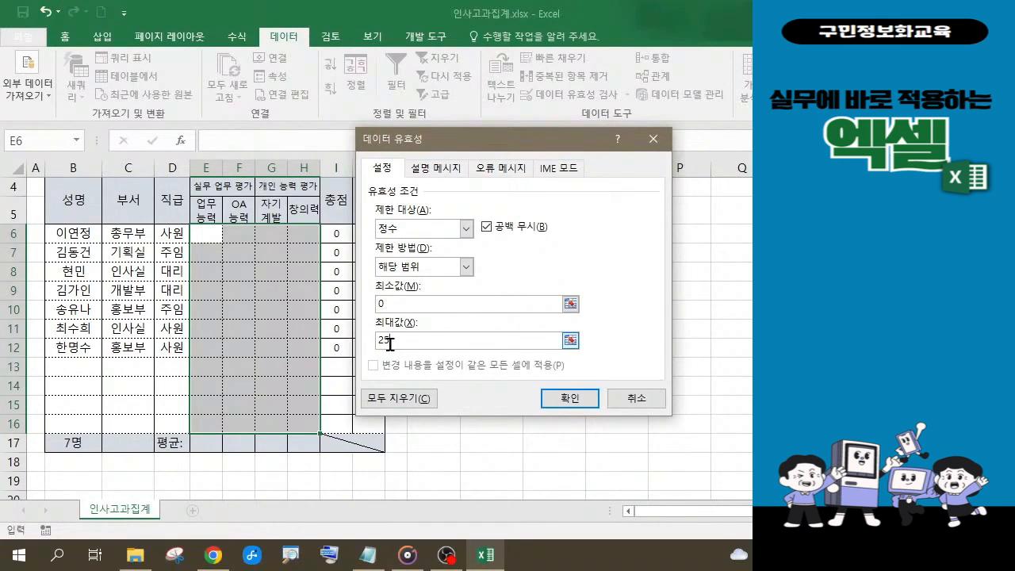
{"action": "left_click", "coordinate": [369, 558]}
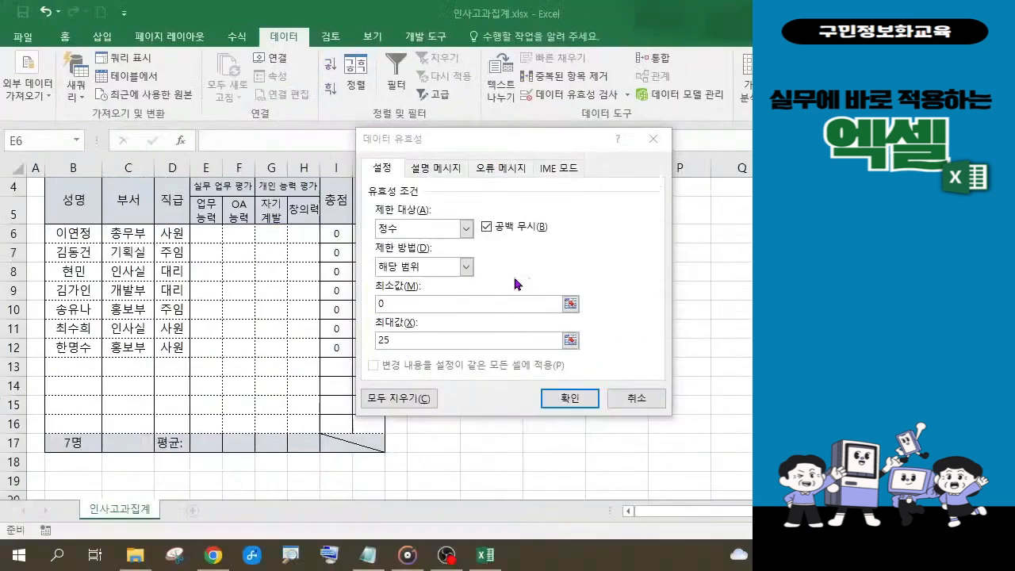
{"action": "left_click", "coordinate": [560, 400]}
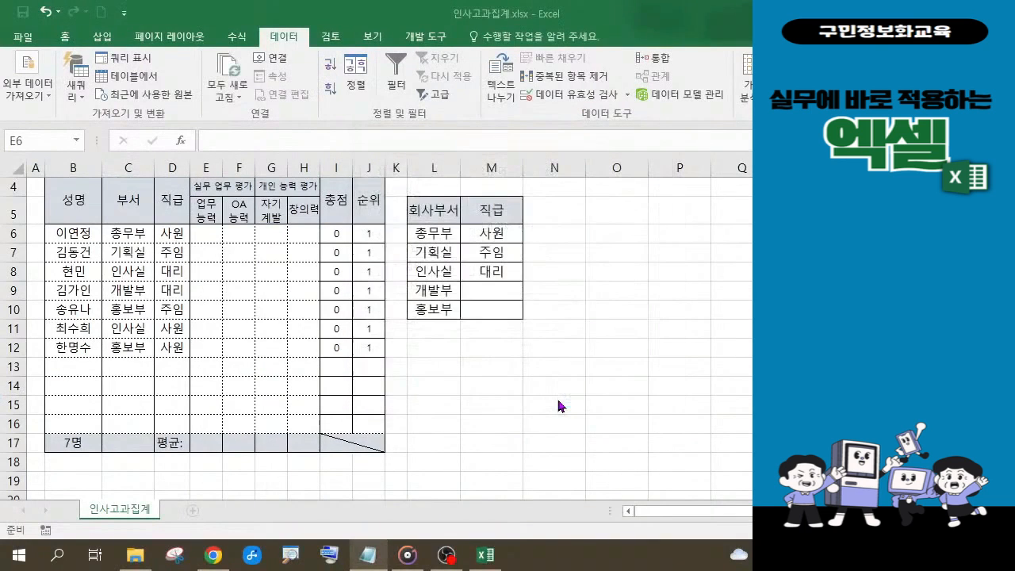
Step: Enter the 업무능력 scores 20, 22 and 19 in cells E6 to E8
{"action": "left_click", "coordinate": [206, 234]}
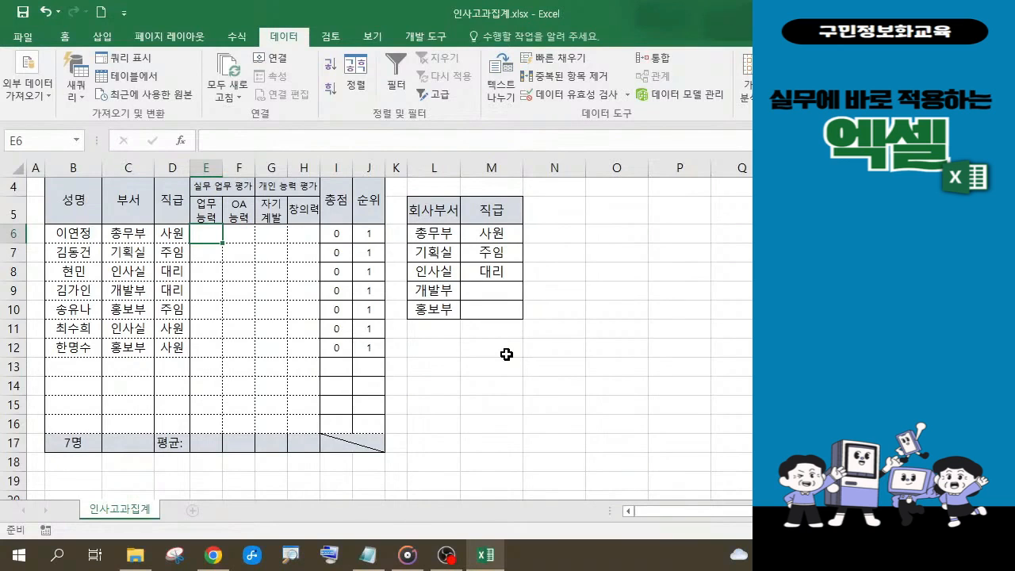
{"action": "type", "text": "20"}
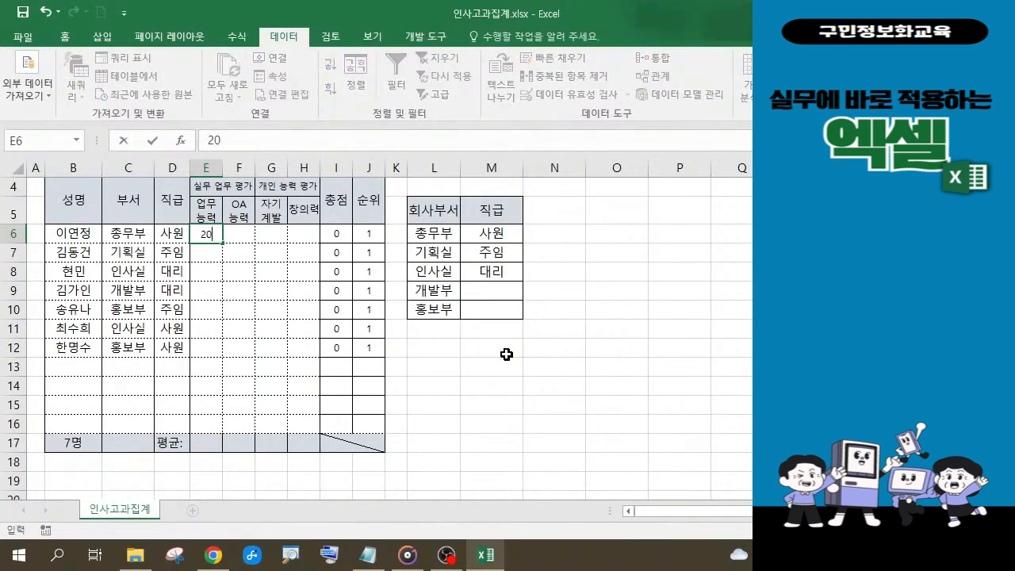
{"action": "key", "text": "Return"}
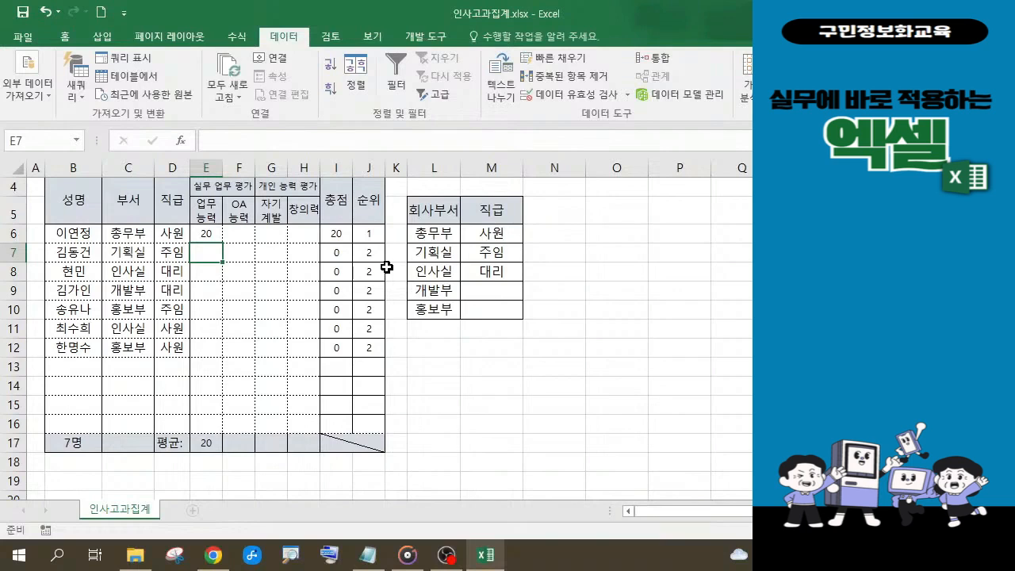
{"action": "type", "text": "22"}
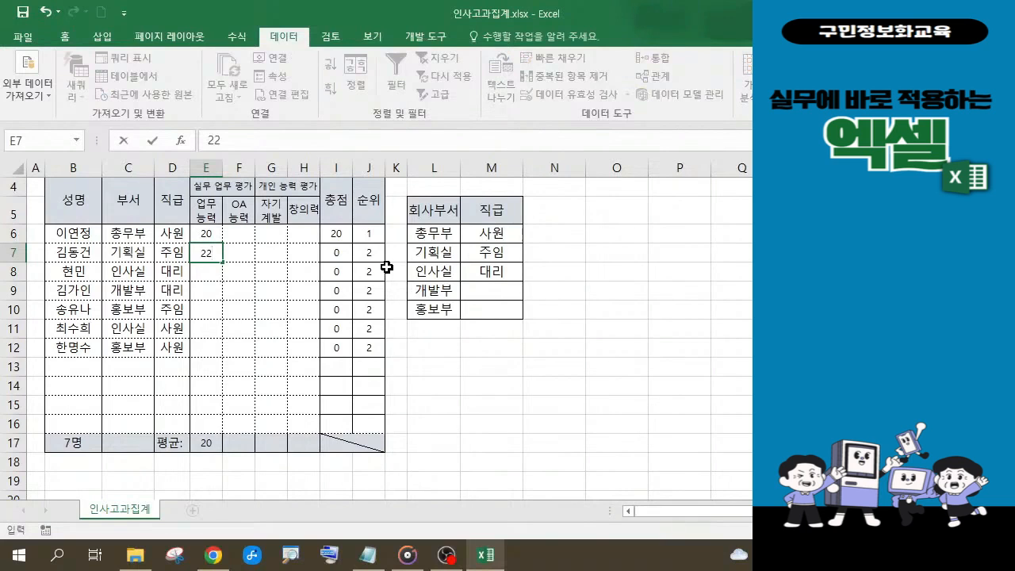
{"action": "key", "text": "Return"}
{"action": "type", "text": "19"}
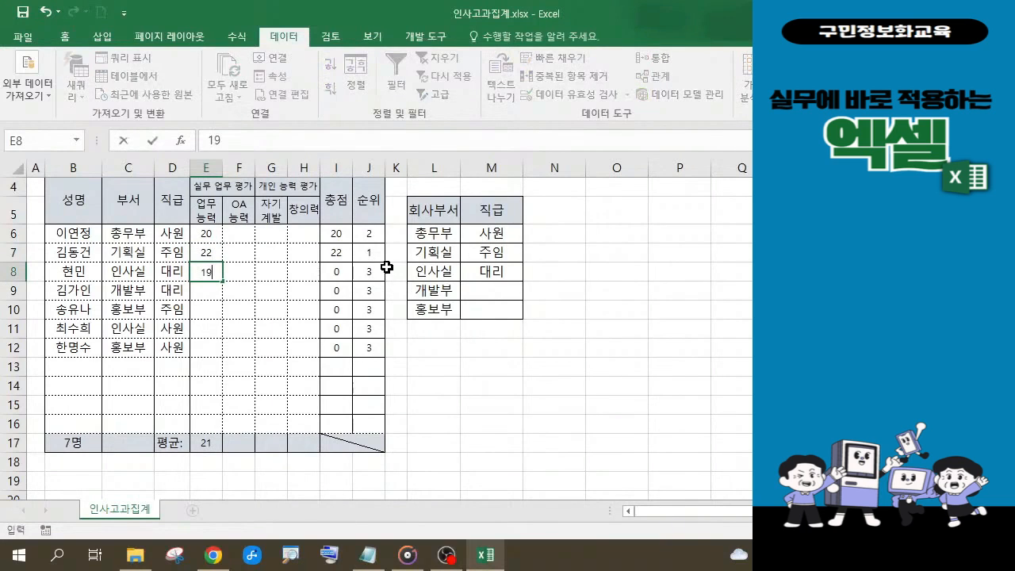
{"action": "key", "text": "Return"}
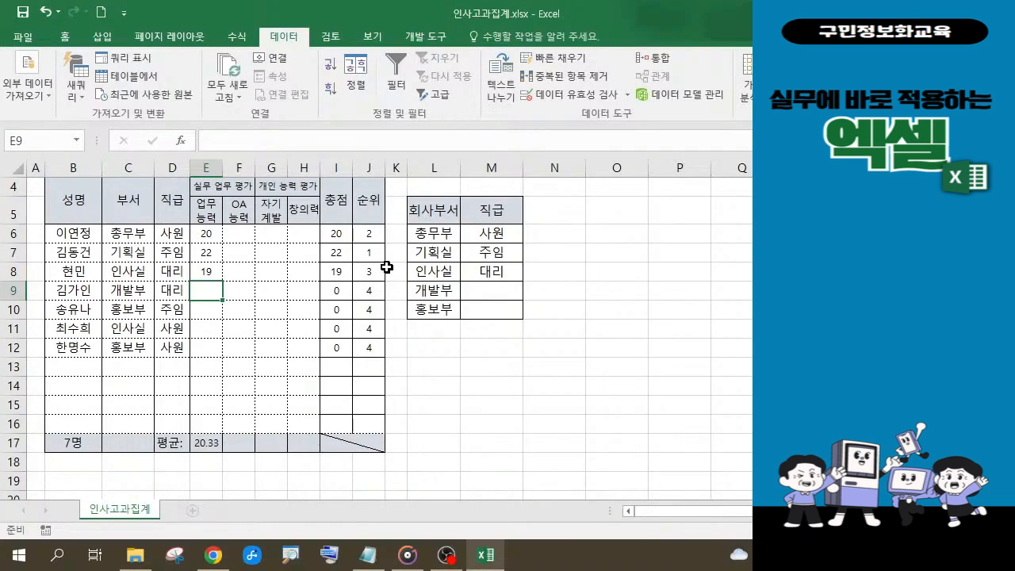
Step: Try to enter the out-of-range score 28 in E9 to test the validation rule, and cancel the entry
{"action": "type", "text": "28"}
{"action": "key", "text": "Return"}
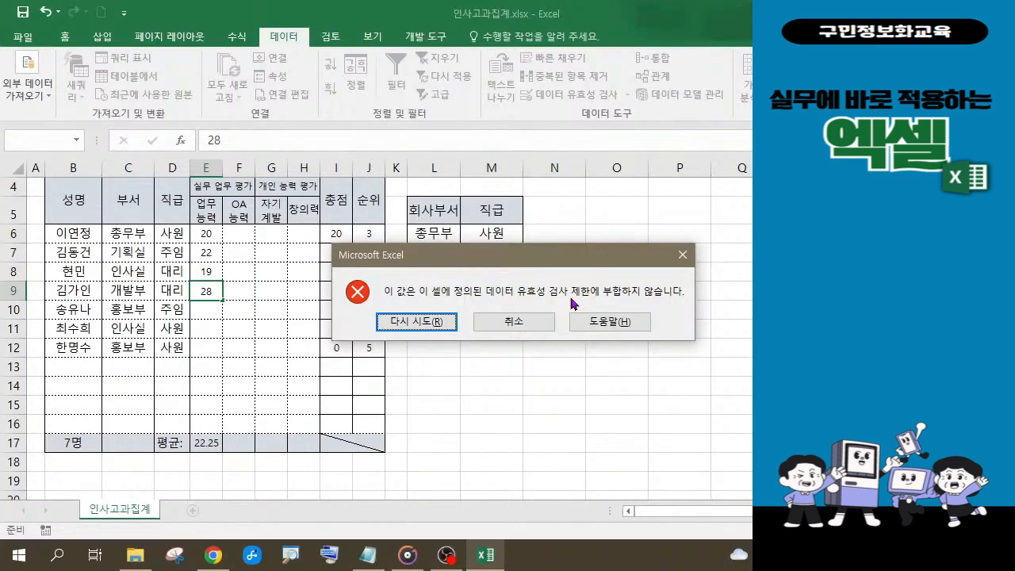
{"action": "left_click", "coordinate": [526, 329]}
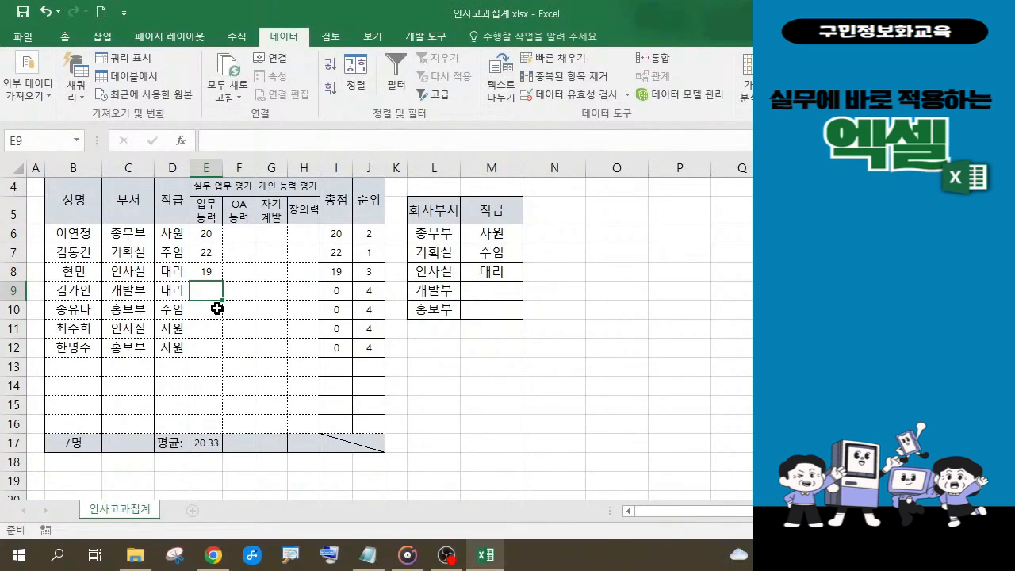
Step: Enter the 업무능력 scores 23, 20, 21 and 20 in cells E9 to E12
{"action": "type", "text": "23"}
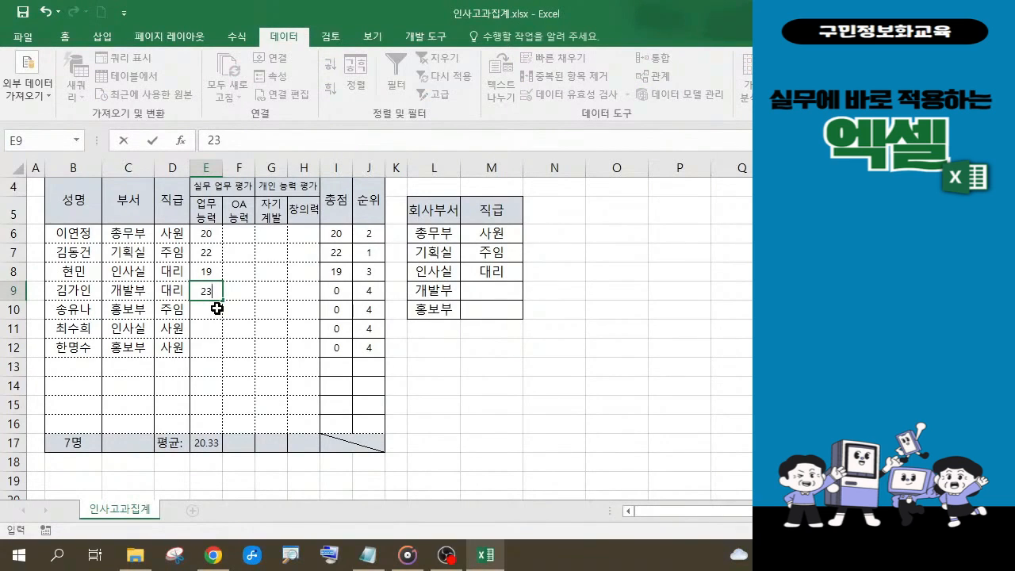
{"action": "key", "text": "Return"}
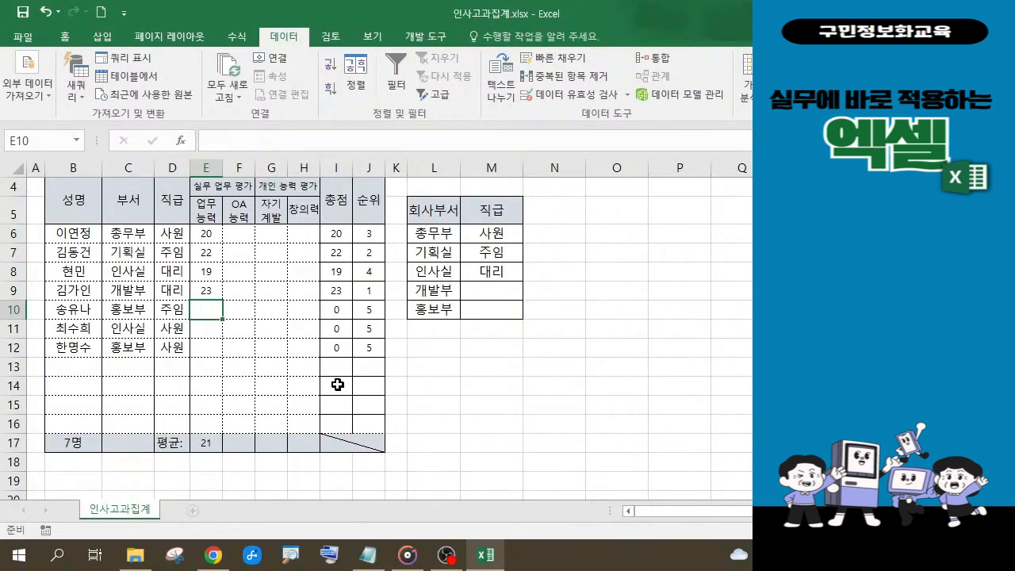
{"action": "type", "text": "20"}
{"action": "key", "text": "Return"}
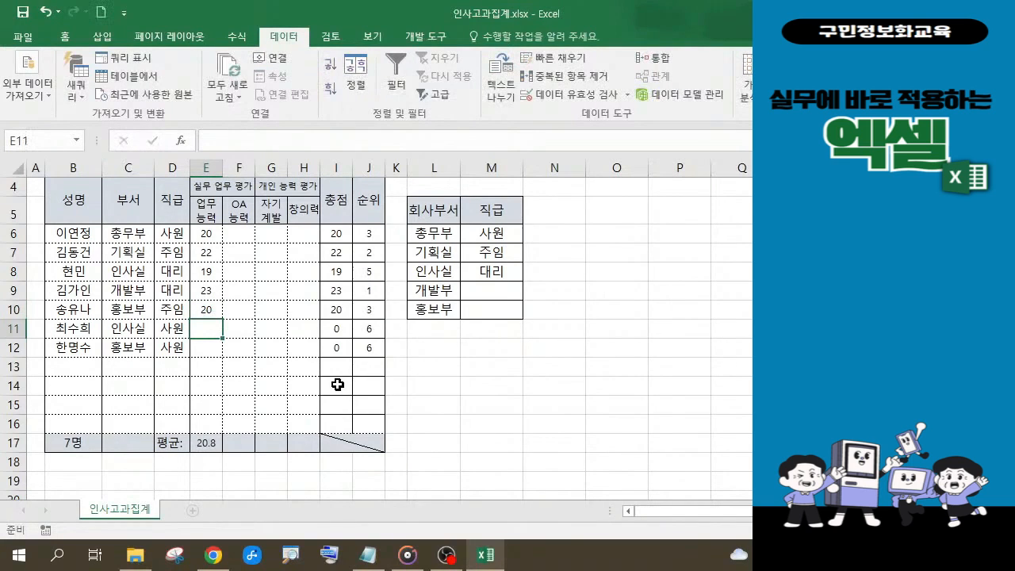
{"action": "type", "text": "21"}
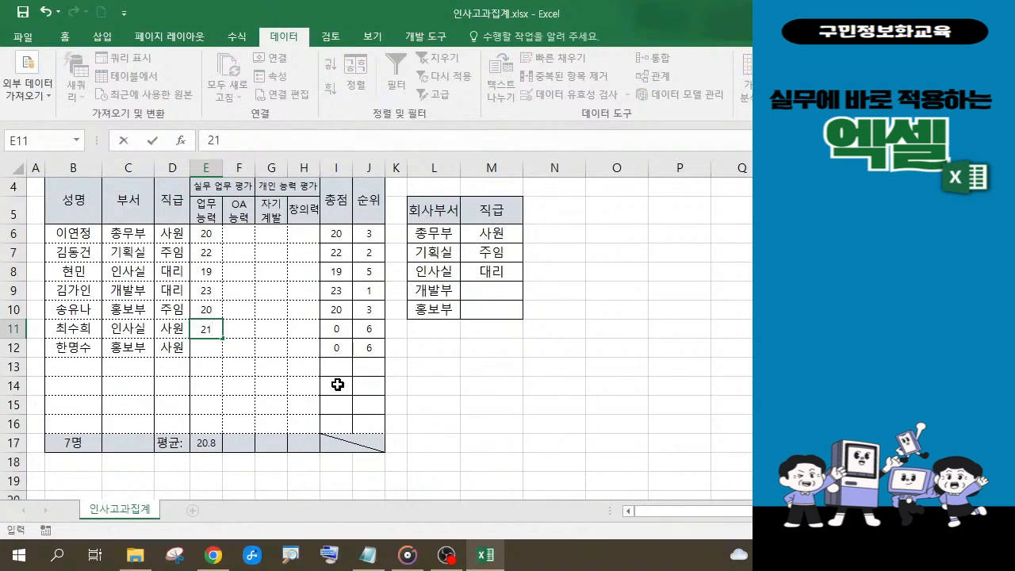
{"action": "key", "text": "Return"}
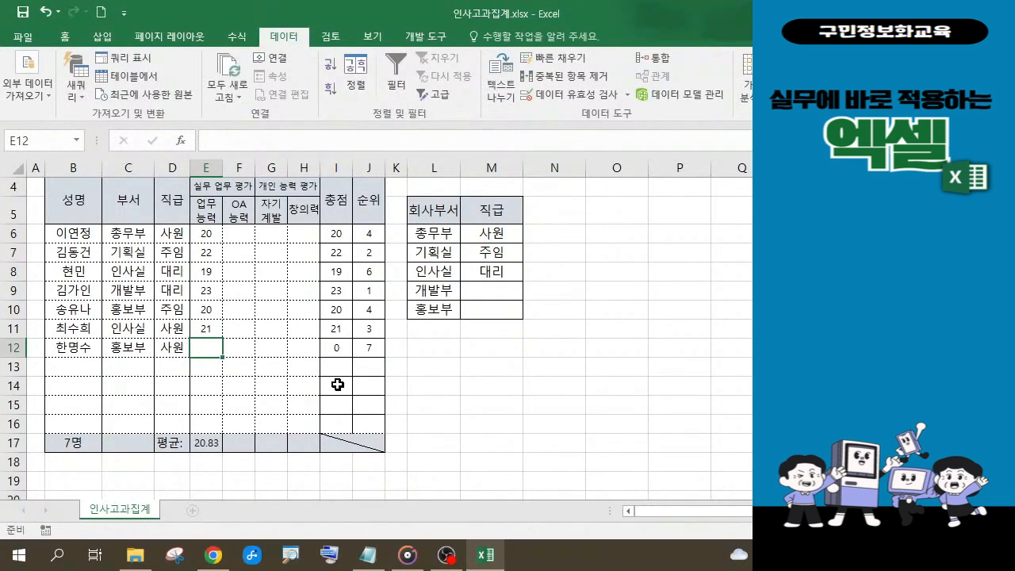
{"action": "type", "text": "2"}
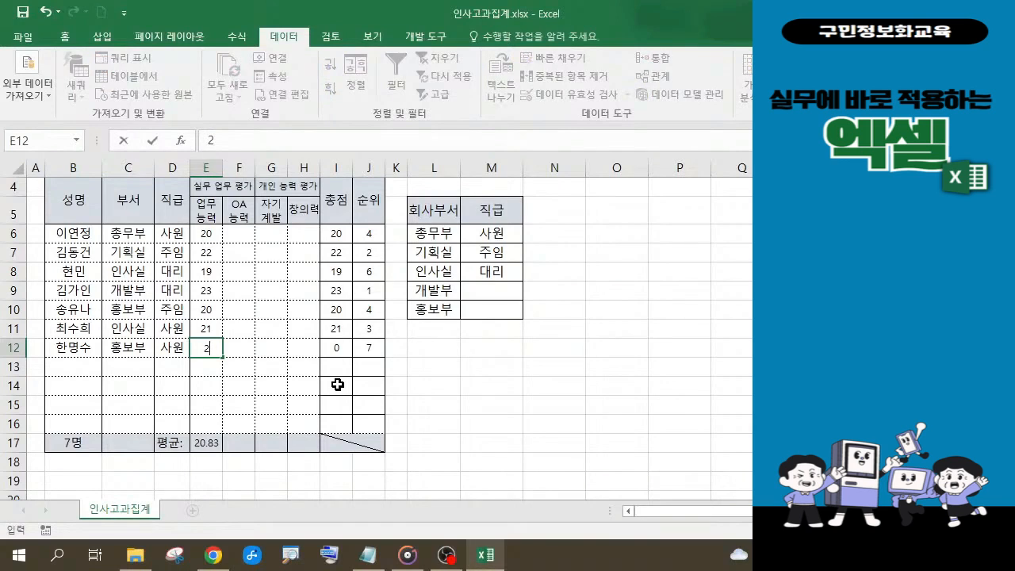
{"action": "type", "text": "0"}
Step: Enter the OA능력 scores 23, 21, 20, 19, 18, 19 and 25 in cells F6 to F12
{"action": "left_click", "coordinate": [236, 233]}
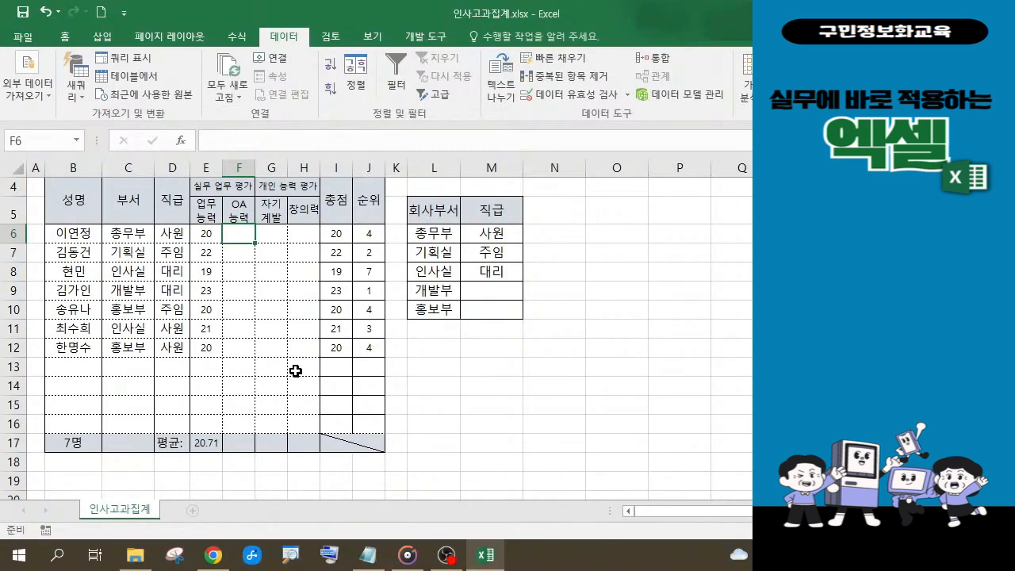
{"action": "type", "text": "2"}
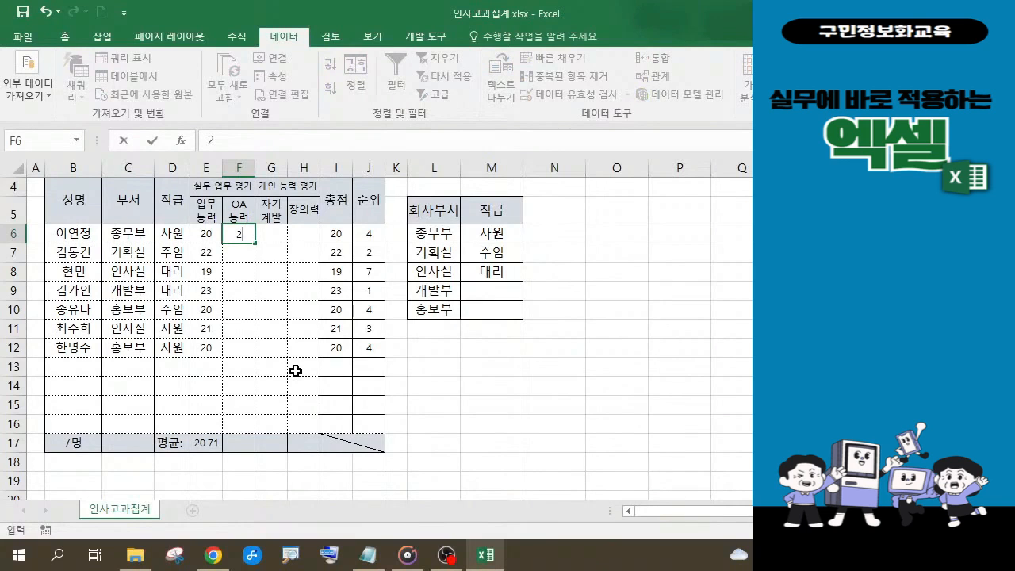
{"action": "type", "text": "3"}
{"action": "key", "text": "Return"}
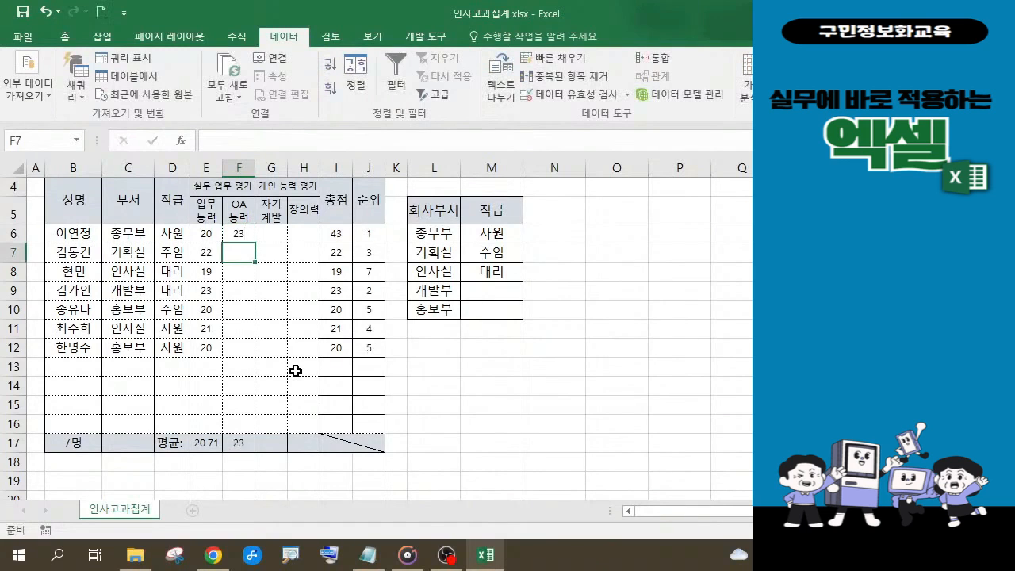
{"action": "type", "text": "21"}
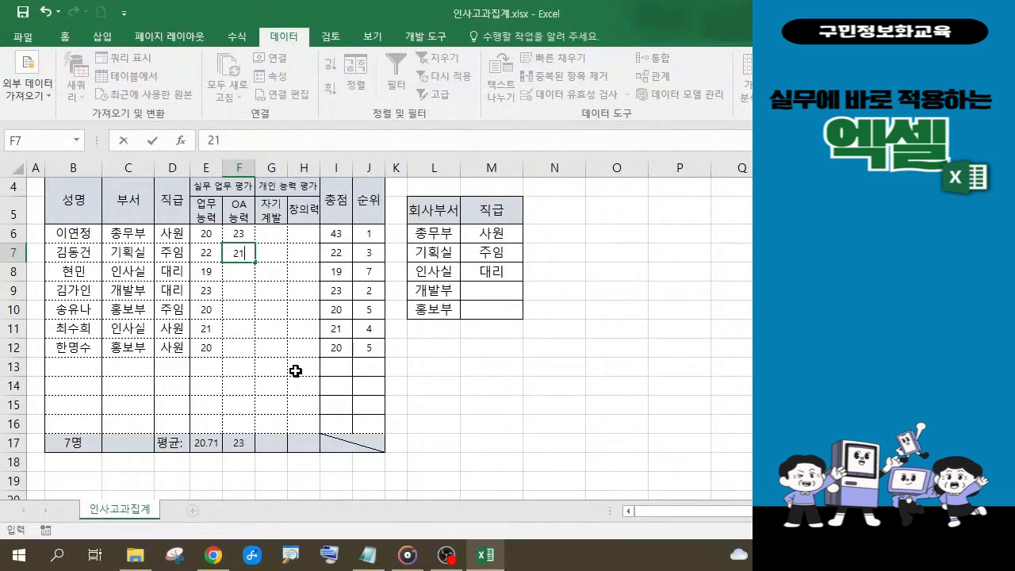
{"action": "key", "text": "Return"}
{"action": "type", "text": "20"}
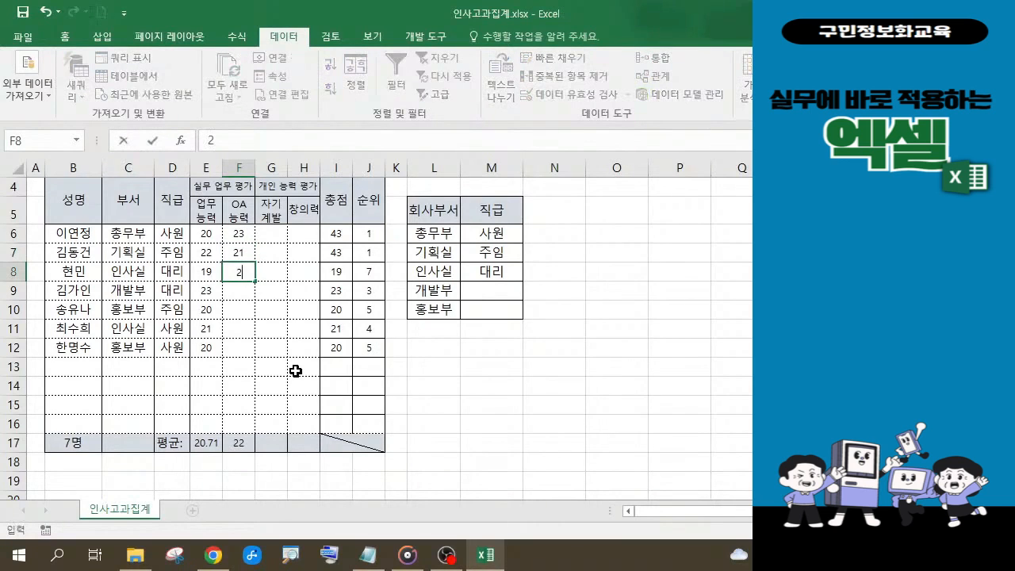
{"action": "key", "text": "Return"}
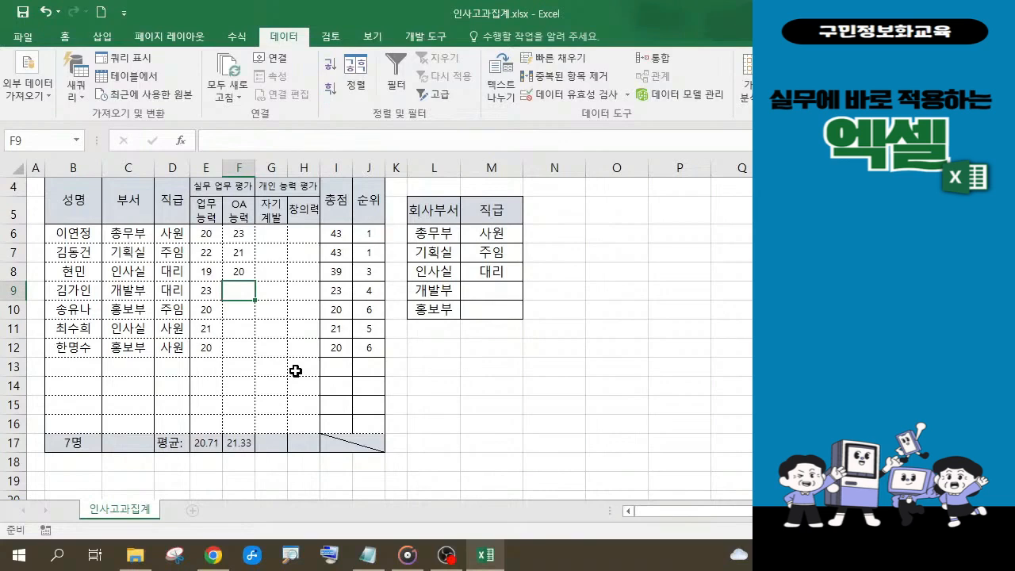
{"action": "type", "text": "19"}
{"action": "key", "text": "Return"}
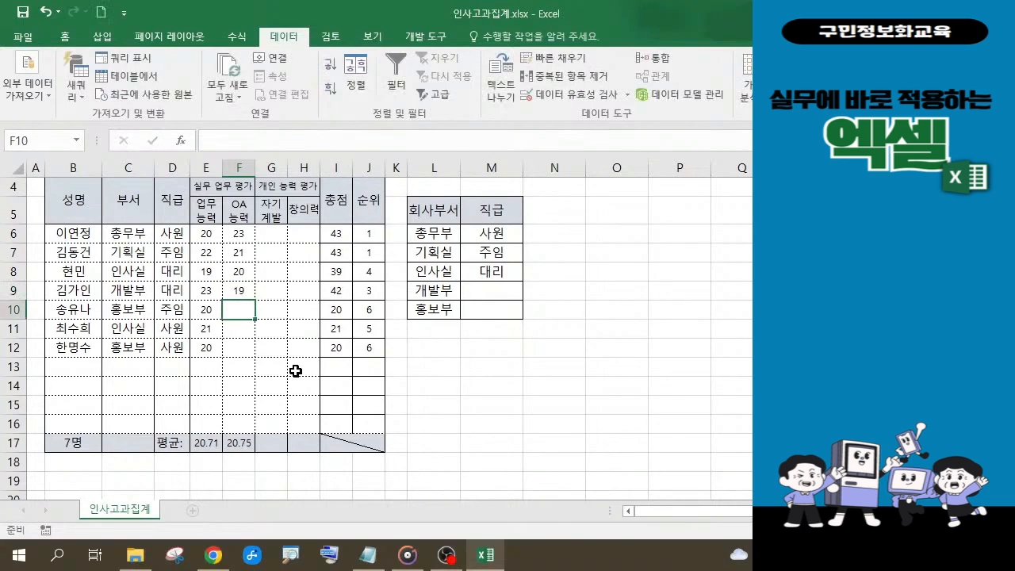
{"action": "type", "text": "18"}
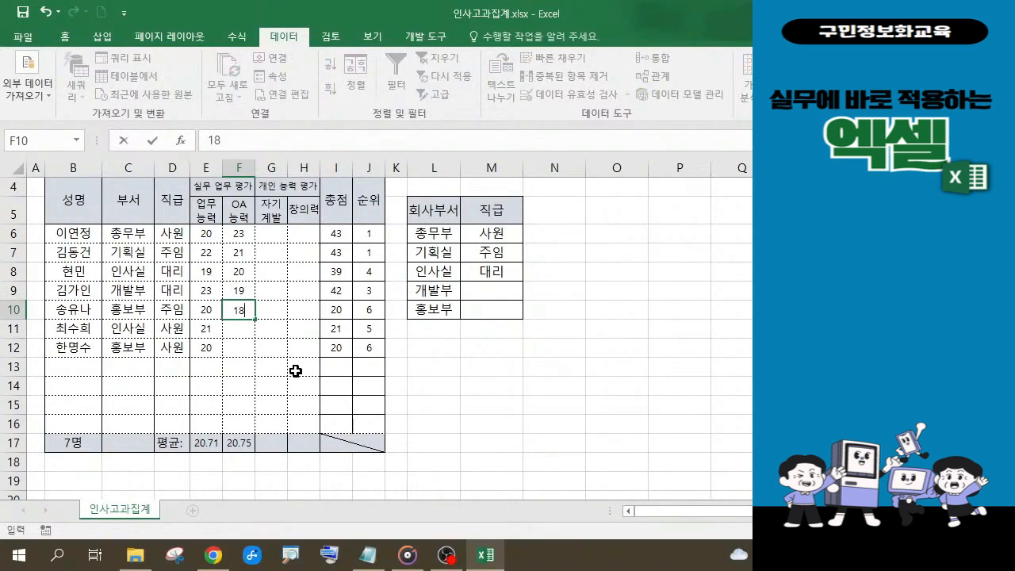
{"action": "key", "text": "Return"}
{"action": "type", "text": "19"}
{"action": "key", "text": "Return"}
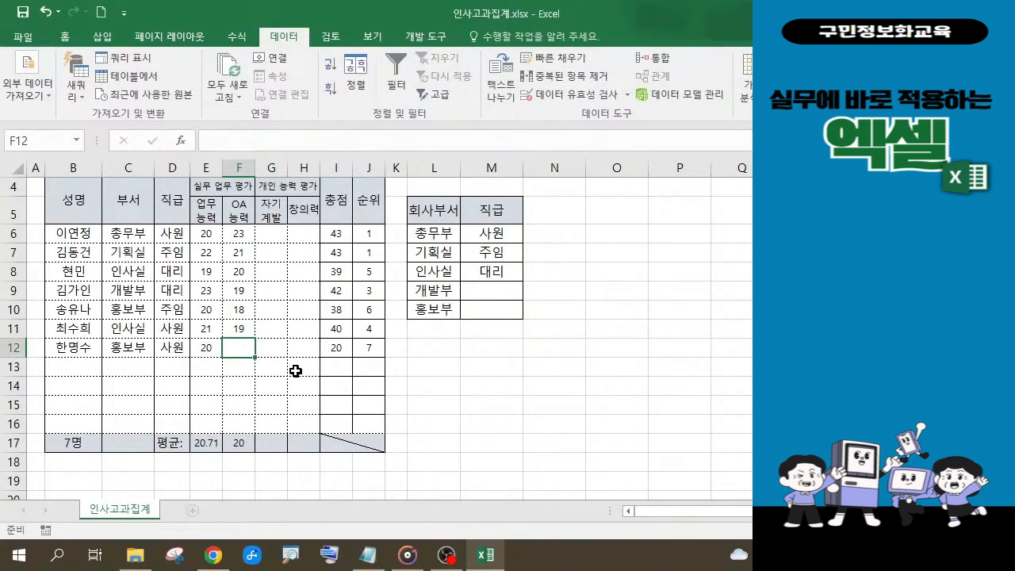
{"action": "type", "text": "25"}
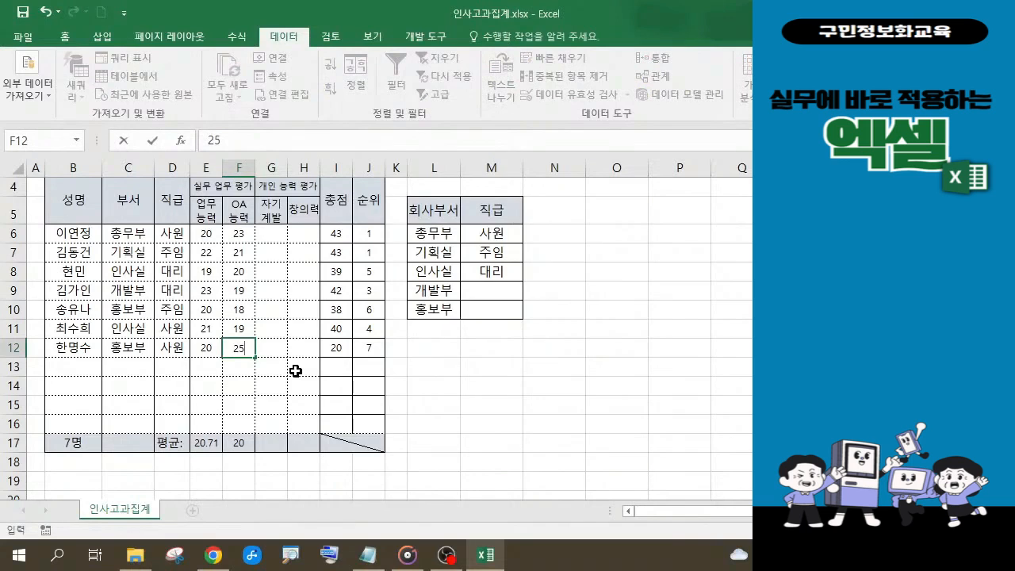
Step: Enter the 자기계발 scores 22, 22, 20, 21, 24, 20 and 21 in cells G6 to G12
{"action": "left_click", "coordinate": [273, 232]}
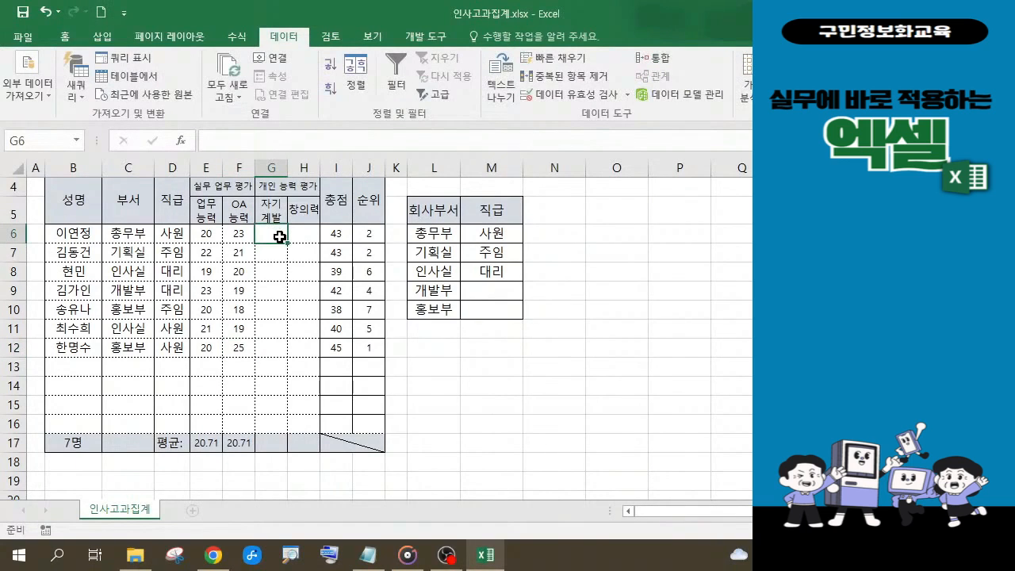
{"action": "type", "text": "22"}
{"action": "key", "text": "Return"}
{"action": "type", "text": "22"}
{"action": "key", "text": "Return"}
{"action": "type", "text": "20"}
{"action": "key", "text": "Return"}
{"action": "type", "text": "21"}
{"action": "key", "text": "Return"}
{"action": "type", "text": "24"}
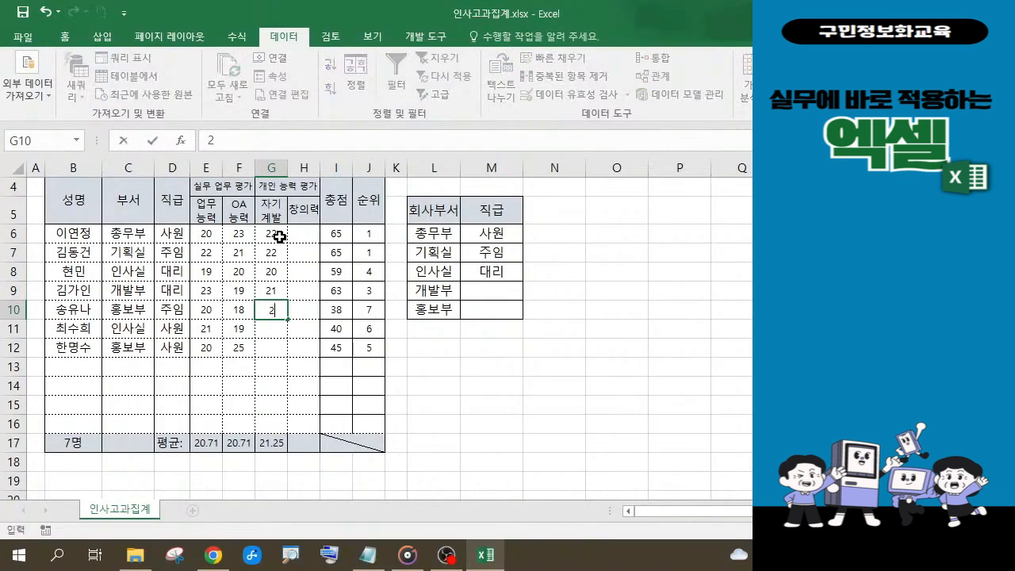
{"action": "key", "text": "Return"}
{"action": "type", "text": "20"}
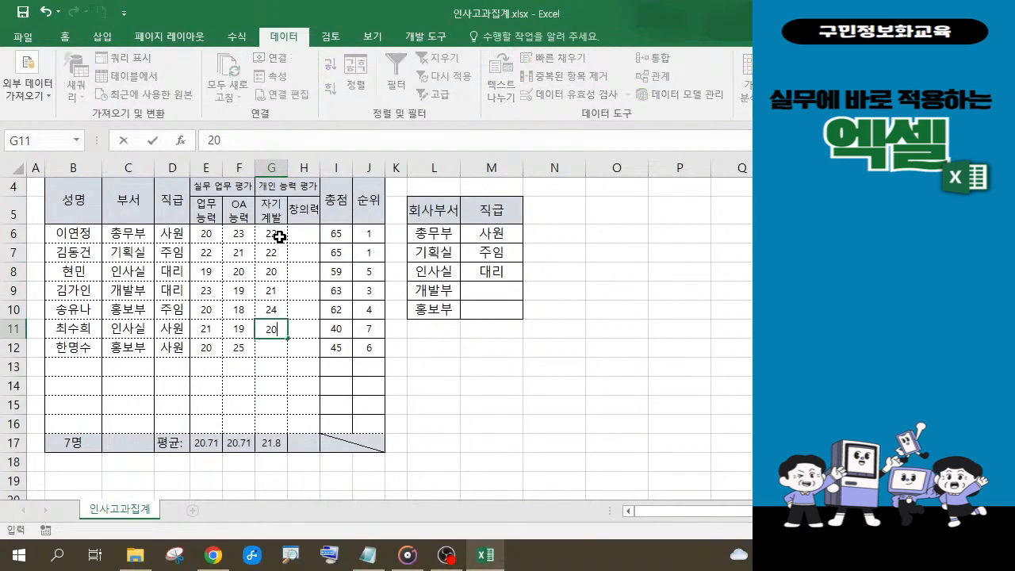
{"action": "key", "text": "Return"}
{"action": "type", "text": "21"}
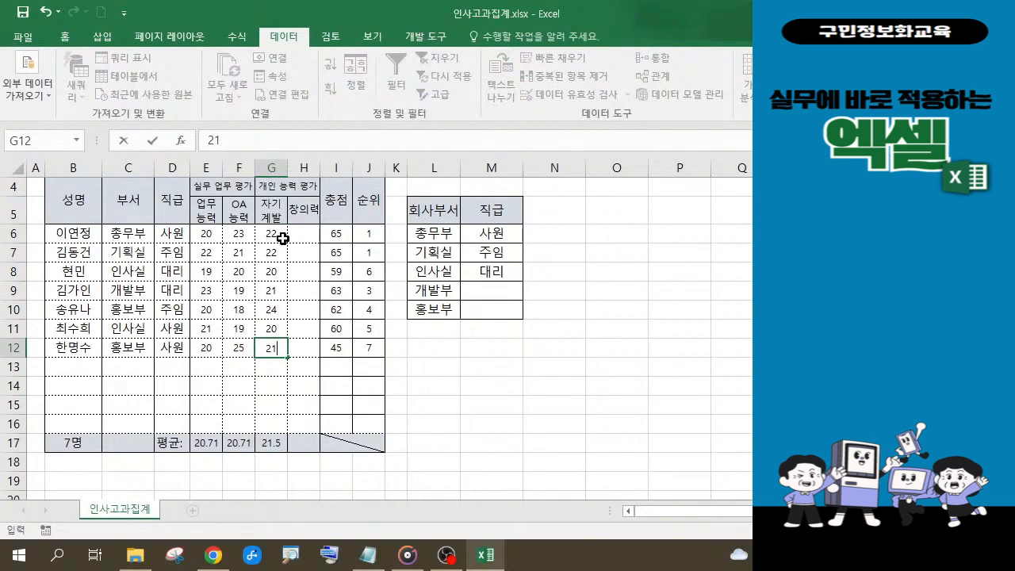
Step: Enter the 창의력 scores 20, 19, 18, 23, 22, 21 and 20 in cells H6 to H12
{"action": "left_click", "coordinate": [301, 234]}
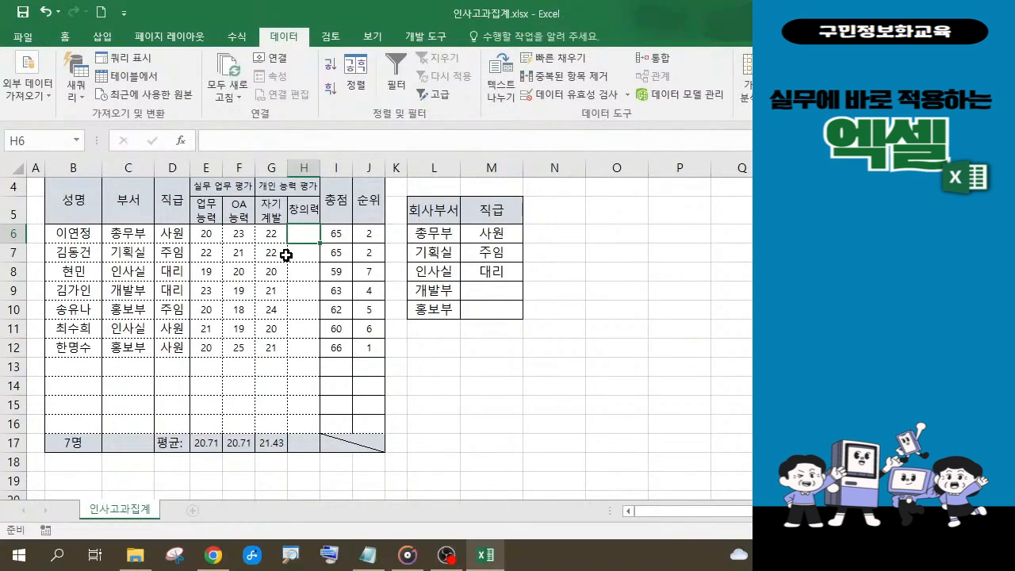
{"action": "type", "text": "20"}
{"action": "key", "text": "Return"}
{"action": "type", "text": "19"}
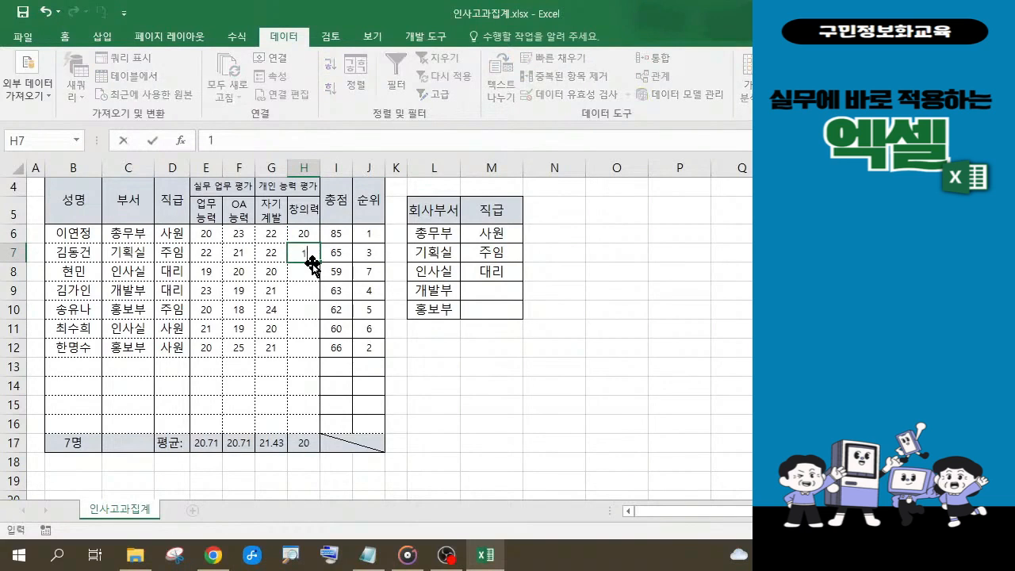
{"action": "key", "text": "Return"}
{"action": "type", "text": "18"}
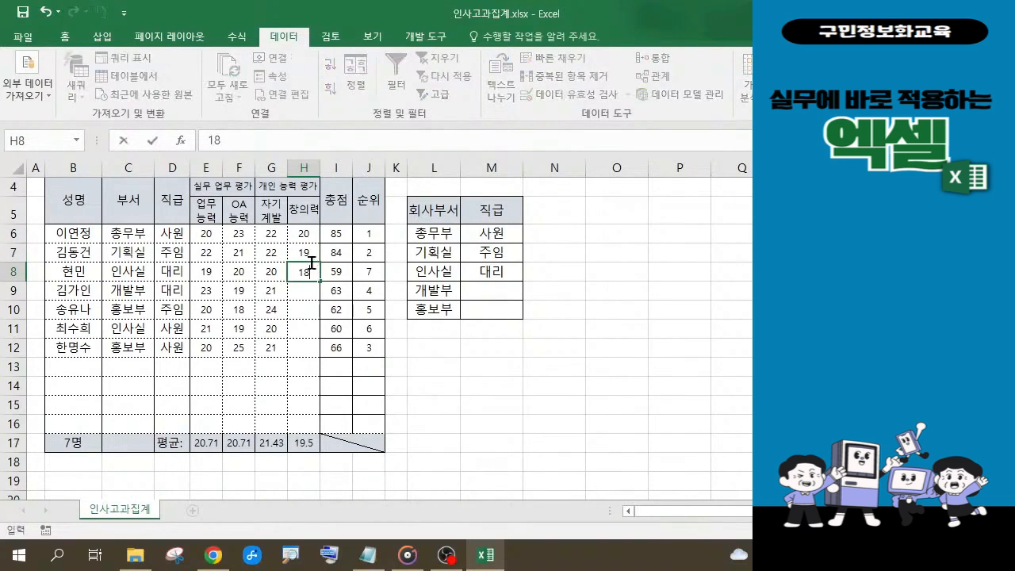
{"action": "key", "text": "Return"}
{"action": "type", "text": "23"}
{"action": "key", "text": "Return"}
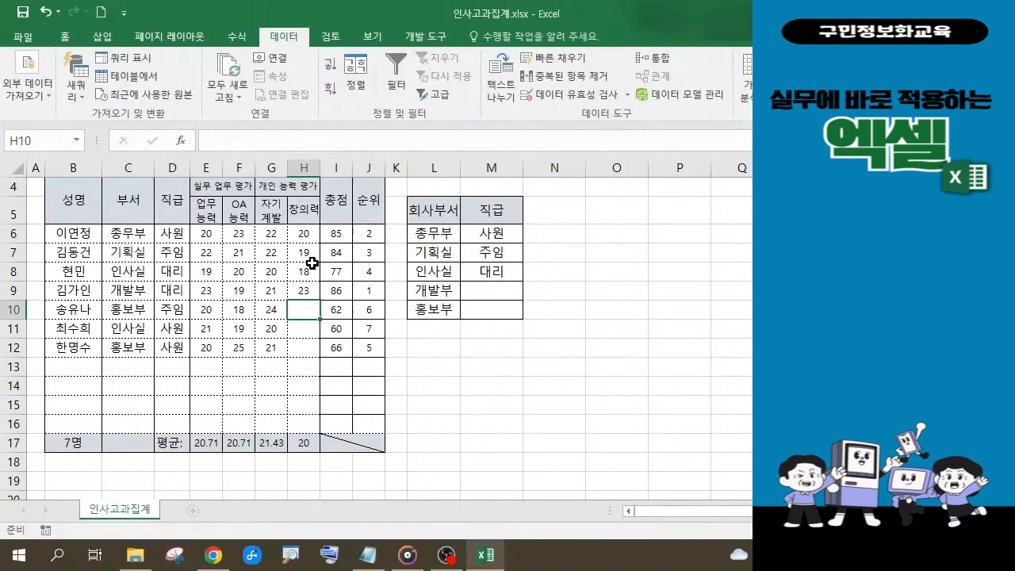
{"action": "type", "text": "22"}
{"action": "key", "text": "Return"}
{"action": "type", "text": "21"}
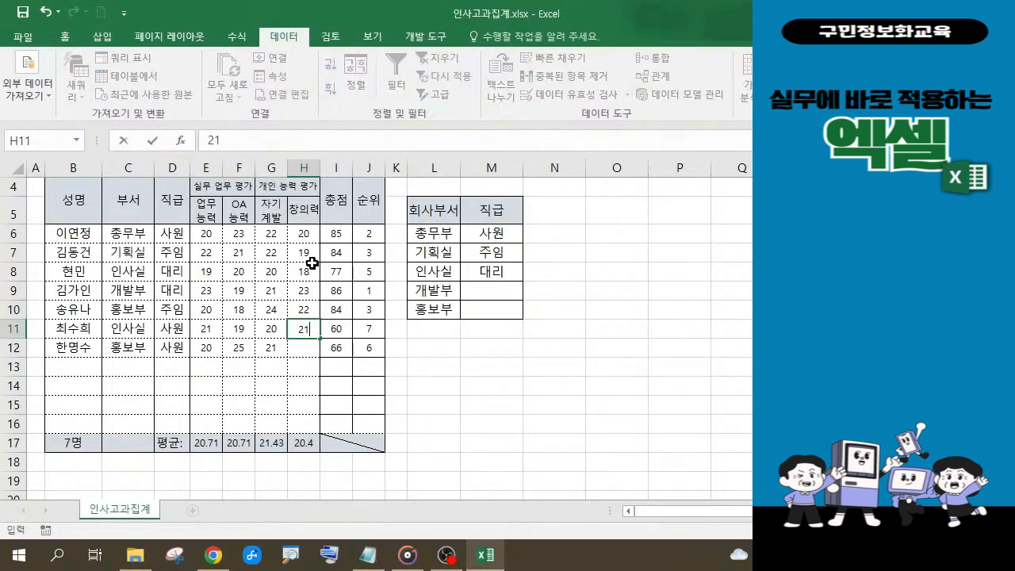
{"action": "key", "text": "Return"}
{"action": "type", "text": "20"}
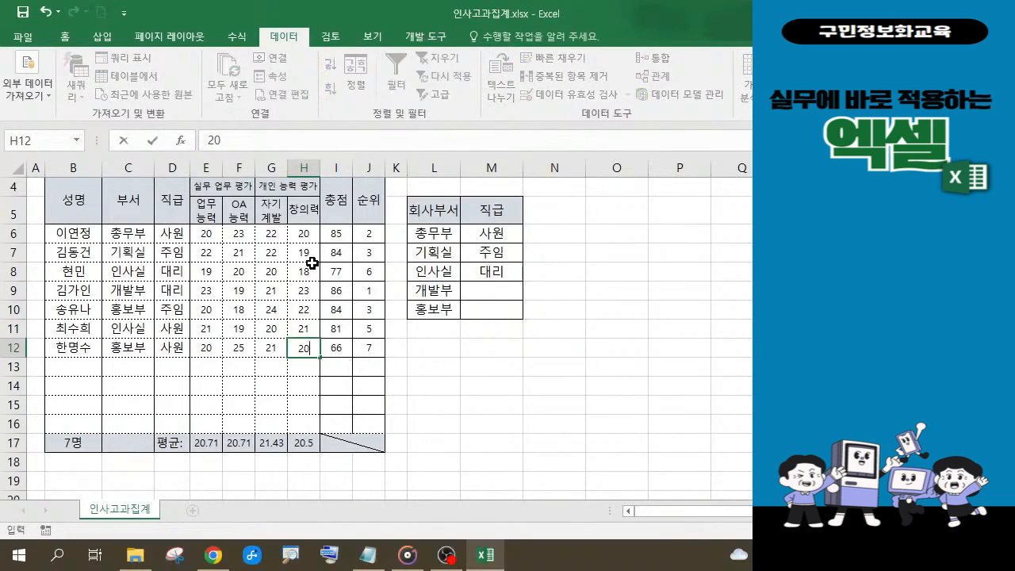
{"action": "key", "text": "Return"}
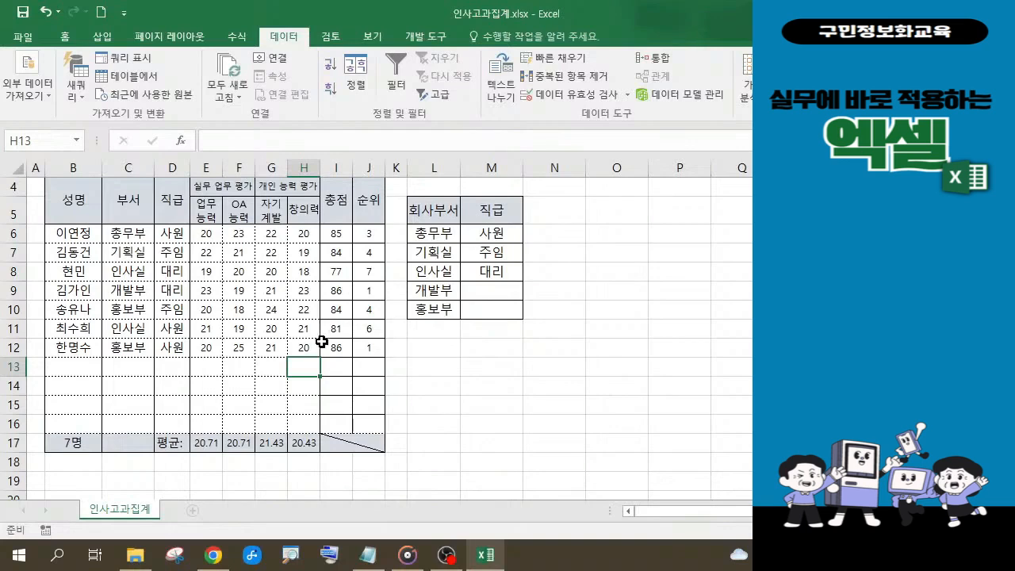
Step: Change the 창의력 score in cell H9 to 20
{"action": "left_click", "coordinate": [306, 292]}
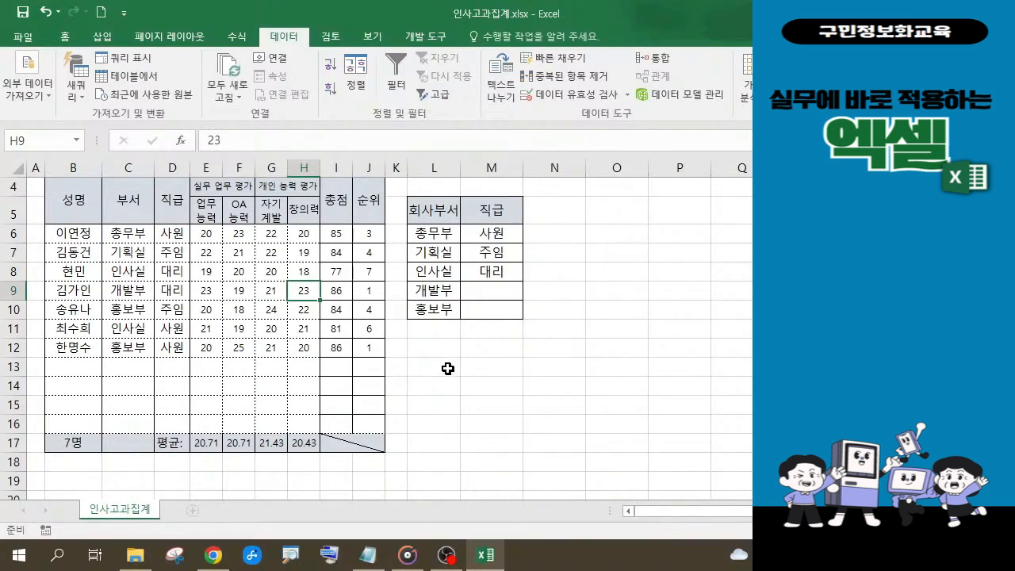
{"action": "type", "text": "20"}
{"action": "key", "text": "Return"}
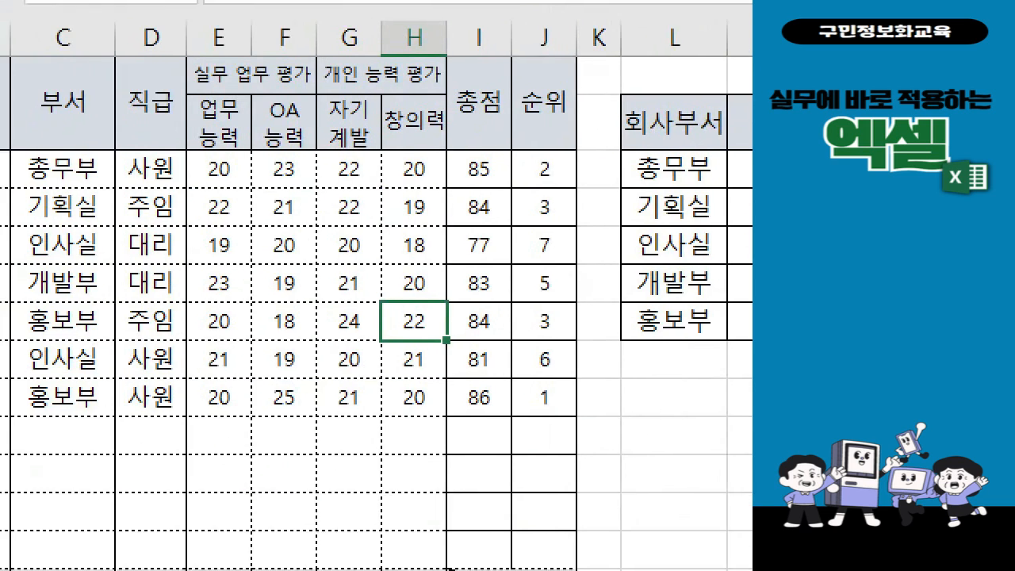
{"action": "mouse_move", "coordinate": [182, 140]}
{"action": "left_mouse_down"}
{"action": "mouse_move", "coordinate": [446, 215]}
{"action": "mouse_move", "coordinate": [454, 407]}
{"action": "left_mouse_up"}
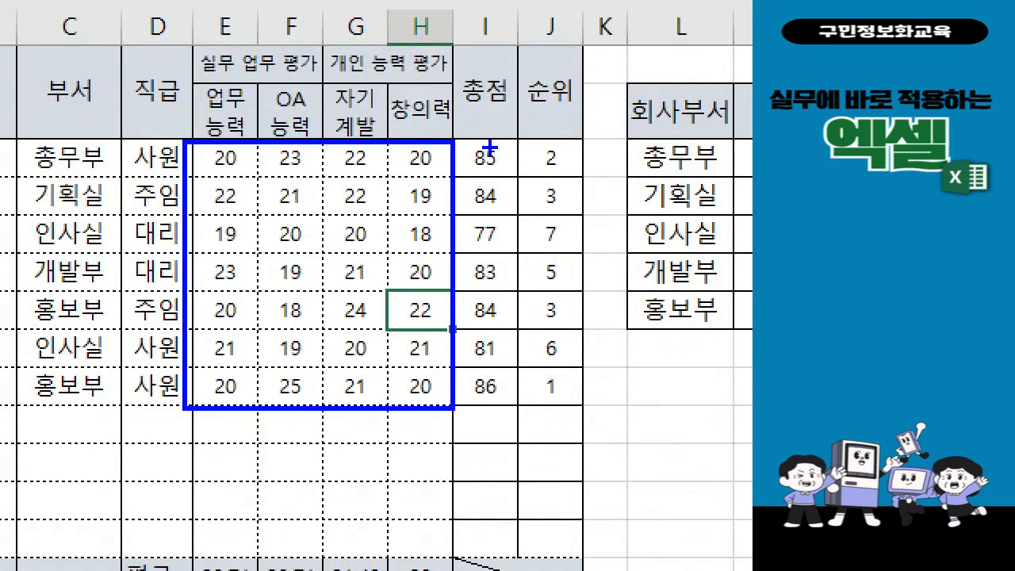
{"action": "key", "text": "r"}
{"action": "mouse_move", "coordinate": [467, 141]}
{"action": "left_mouse_down"}
{"action": "mouse_move", "coordinate": [514, 246]}
{"action": "mouse_move", "coordinate": [514, 402]}
{"action": "left_mouse_up"}
{"action": "mouse_move", "coordinate": [530, 148]}
{"action": "left_mouse_down"}
{"action": "mouse_move", "coordinate": [570, 213]}
{"action": "mouse_move", "coordinate": [581, 406]}
{"action": "left_mouse_up"}
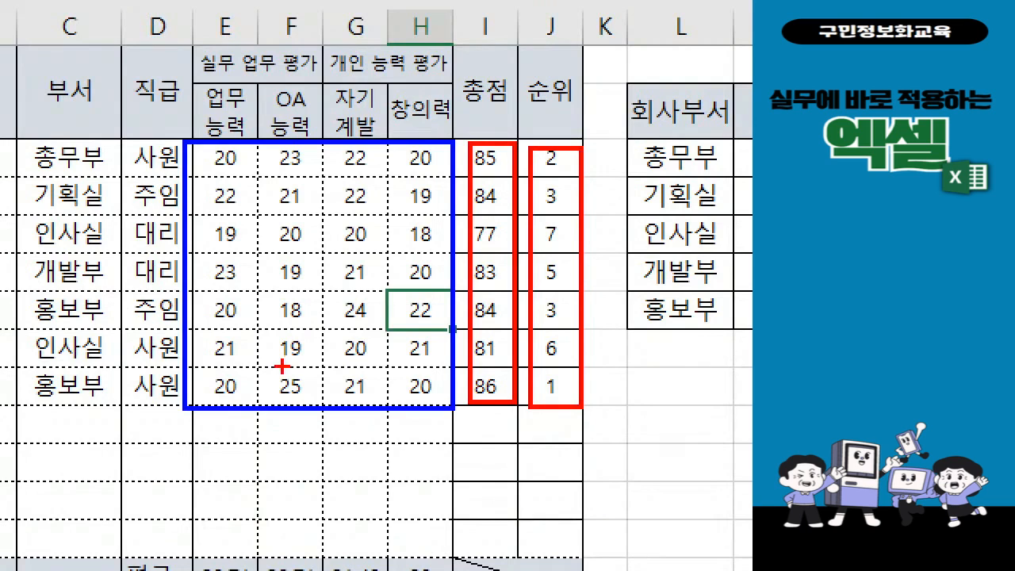
{"action": "mouse_move", "coordinate": [226, 257]}
{"action": "left_mouse_down"}
{"action": "mouse_move", "coordinate": [213, 294]}
{"action": "mouse_move", "coordinate": [234, 258]}
{"action": "mouse_move", "coordinate": [320, 267]}
{"action": "mouse_move", "coordinate": [349, 295]}
{"action": "mouse_move", "coordinate": [374, 292]}
{"action": "left_mouse_up"}
{"action": "mouse_move", "coordinate": [388, 232]}
{"action": "left_mouse_down"}
{"action": "mouse_move", "coordinate": [412, 279]}
{"action": "mouse_move", "coordinate": [428, 273]}
{"action": "mouse_move", "coordinate": [400, 247]}
{"action": "mouse_move", "coordinate": [436, 240]}
{"action": "left_mouse_up"}
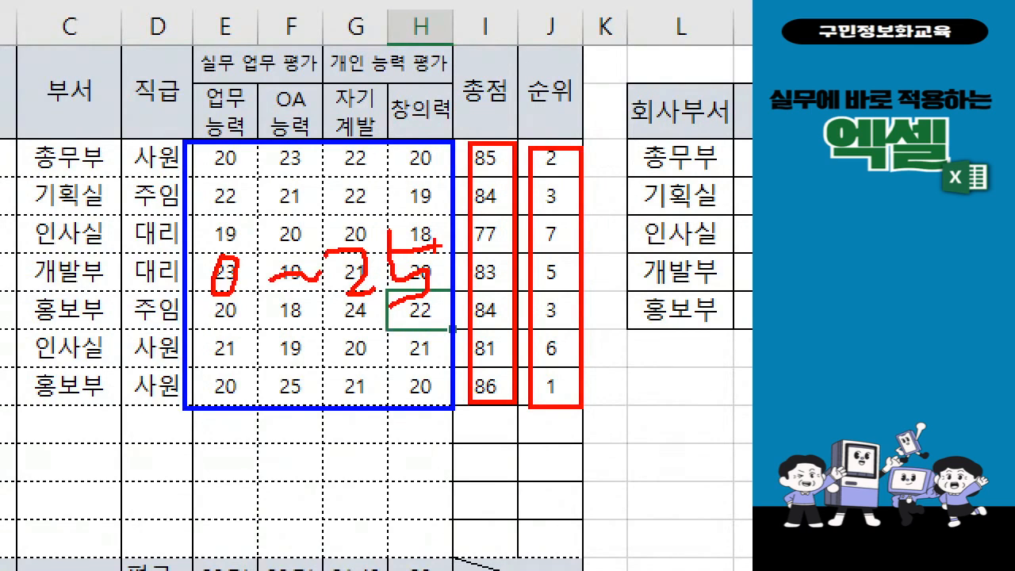
{"action": "key", "text": "Escape"}
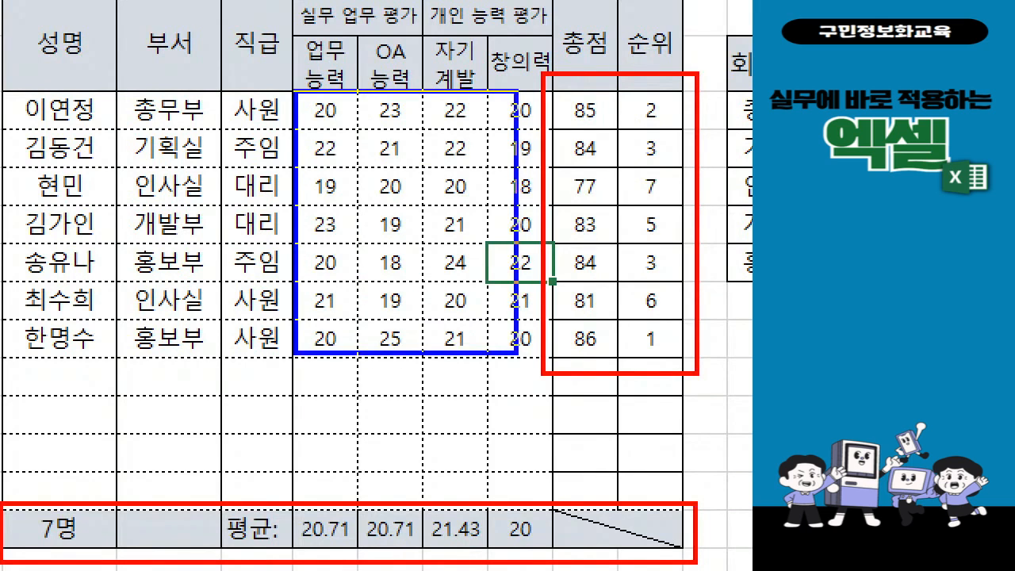
{"action": "left_click_drag", "start_coordinate": [547, 355], "coordinate": [550, 356]}
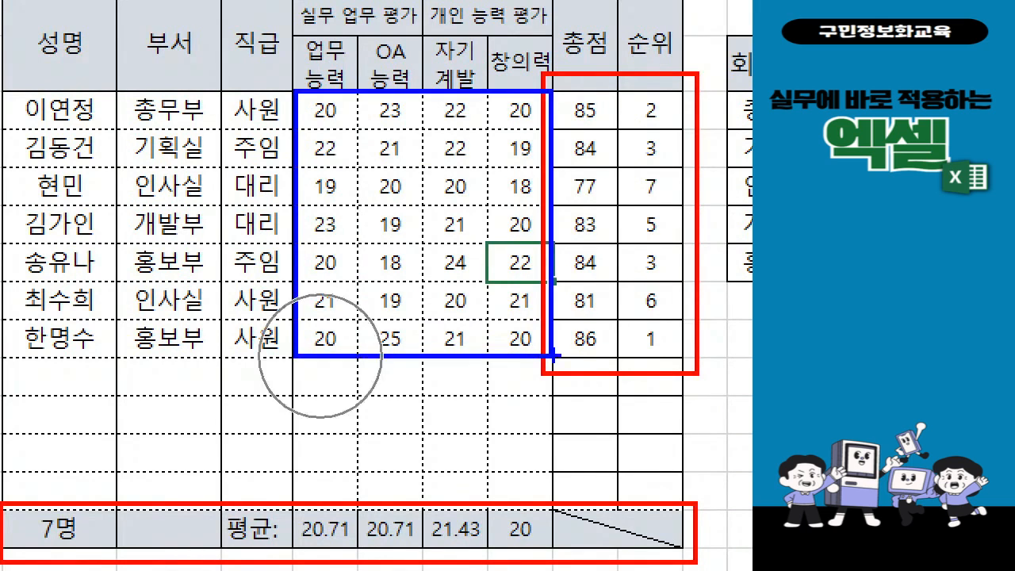
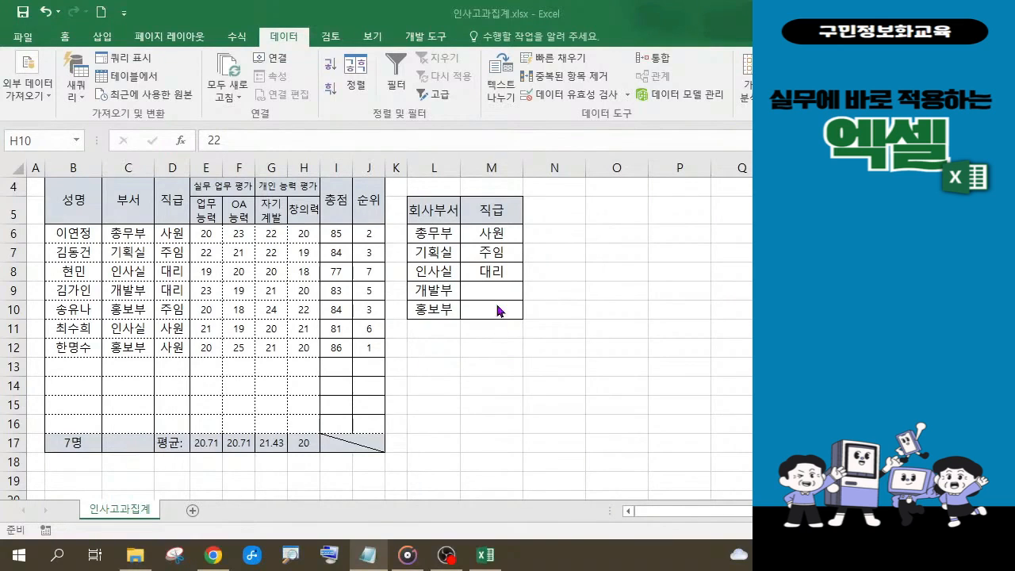
Step: Select the 순위 cell J12 and save the workbook
{"action": "left_click", "coordinate": [369, 346]}
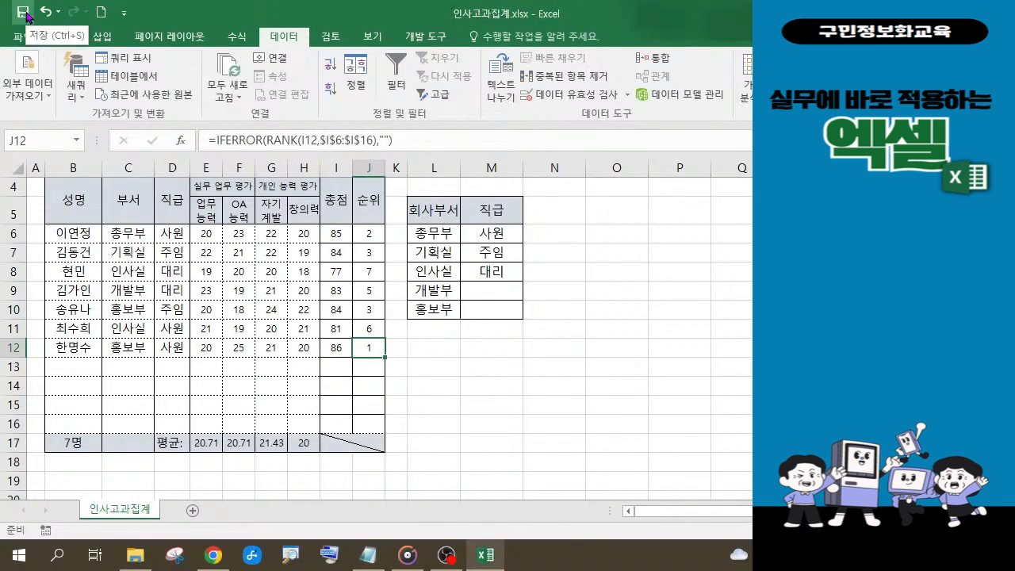
{"action": "left_click", "coordinate": [24, 14]}
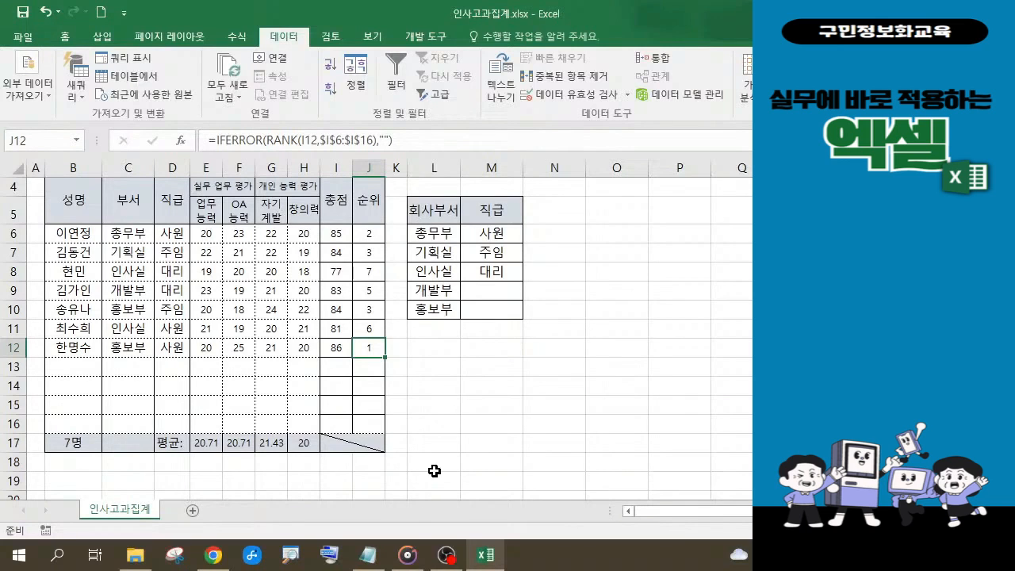
Step: Select the employee data range B6:J12, from the first name to the last 순위 value
{"action": "left_click", "coordinate": [367, 554]}
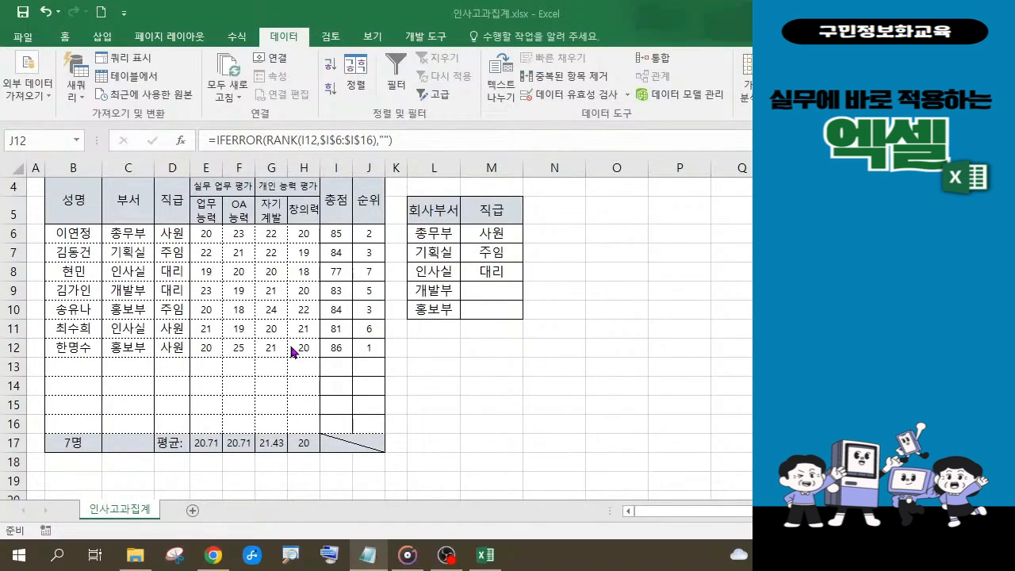
{"action": "left_click", "coordinate": [77, 235]}
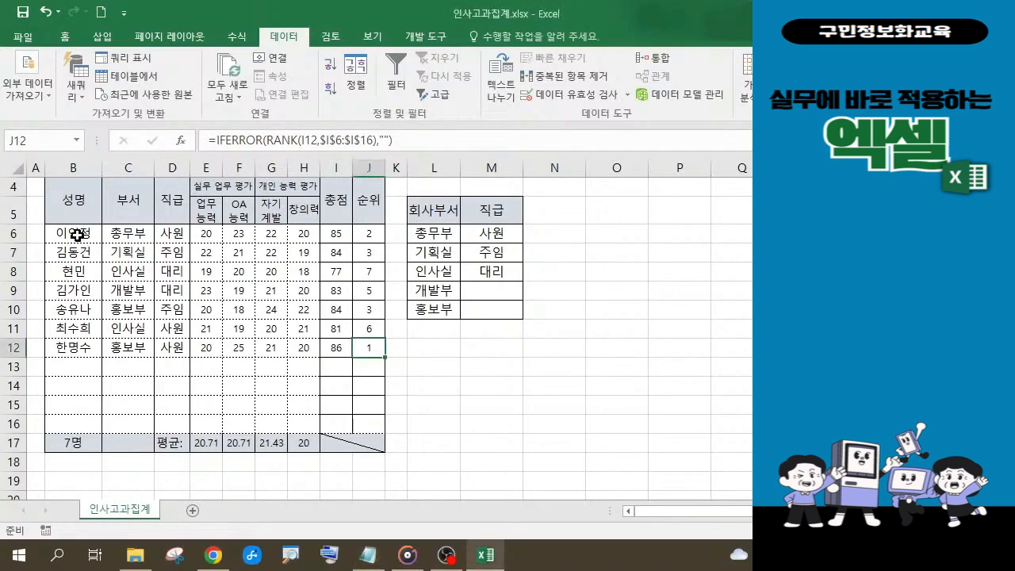
{"action": "left_click", "coordinate": [69, 234]}
{"action": "left_click_drag", "start_coordinate": [69, 235], "coordinate": [362, 353]}
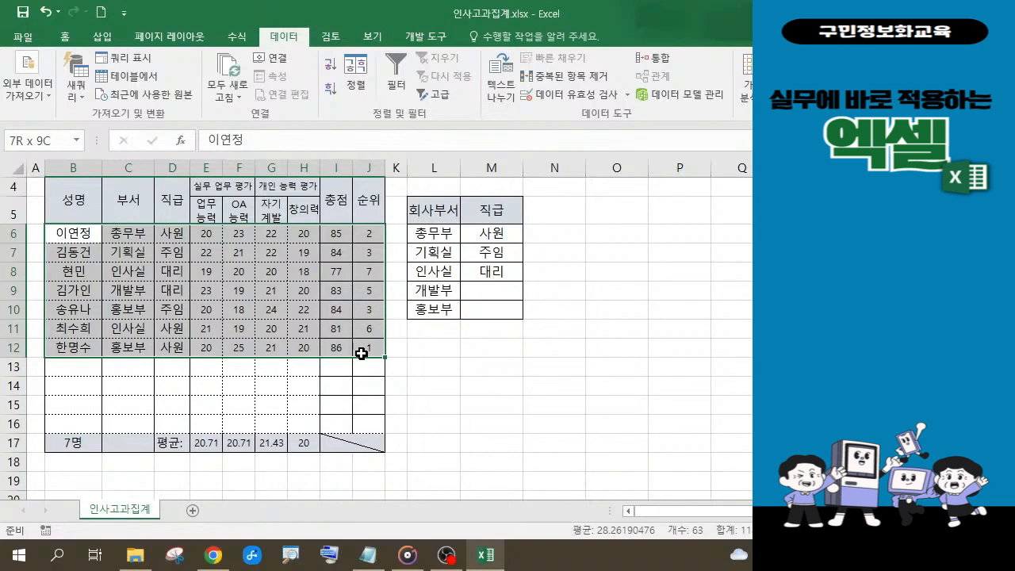
{"action": "left_click_drag", "start_coordinate": [361, 354], "coordinate": [363, 352]}
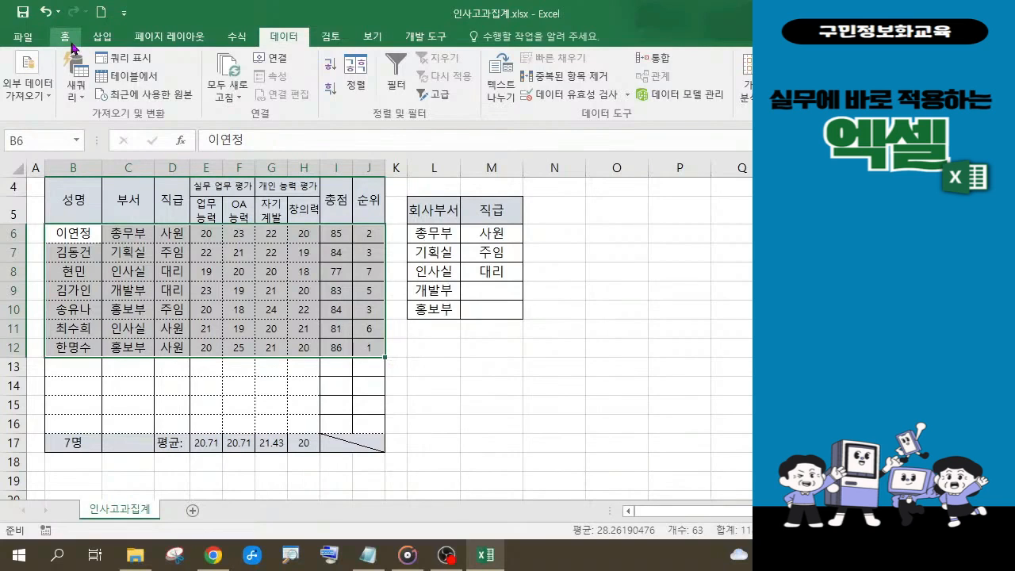
{"action": "key", "text": "ctrl+q"}
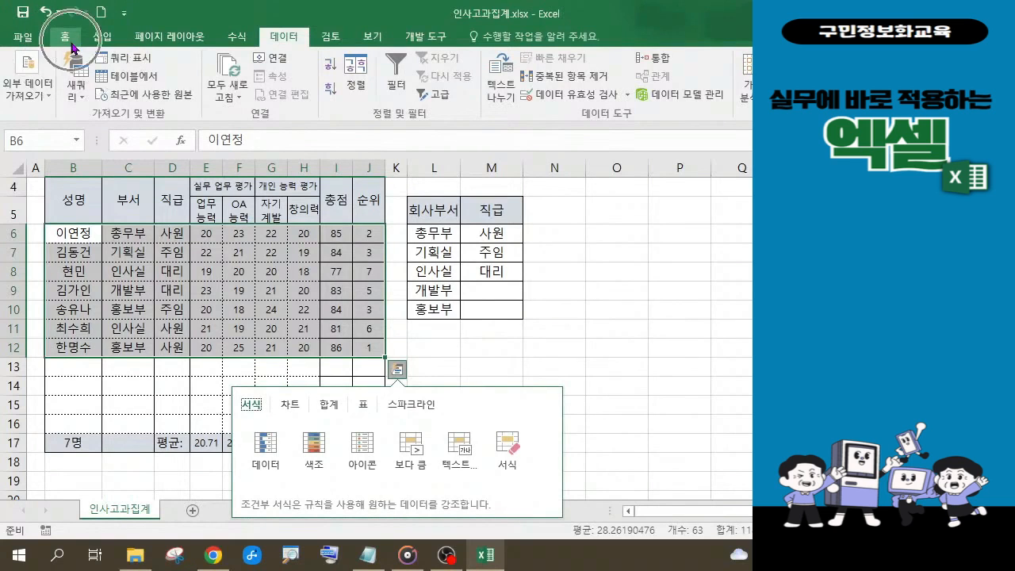
{"action": "left_click", "coordinate": [73, 48]}
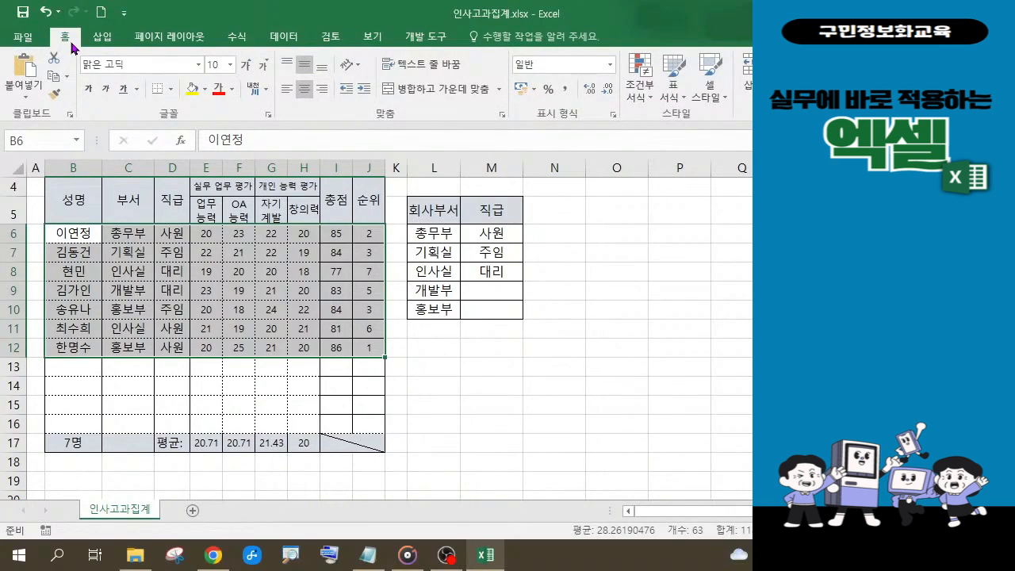
{"action": "left_click", "coordinate": [651, 101]}
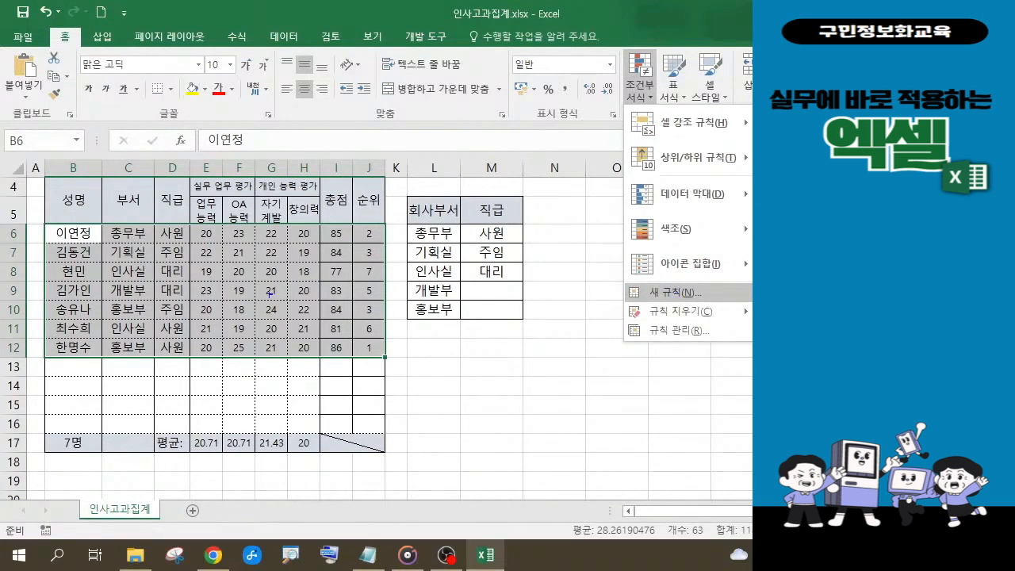
{"action": "mouse_move", "coordinate": [36, 225]}
{"action": "left_mouse_down"}
{"action": "mouse_move", "coordinate": [247, 297]}
{"action": "mouse_move", "coordinate": [370, 367]}
{"action": "mouse_move", "coordinate": [394, 363]}
{"action": "mouse_move", "coordinate": [406, 392]}
{"action": "left_mouse_up"}
{"action": "mouse_move", "coordinate": [424, 390]}
{"action": "left_mouse_down"}
{"action": "mouse_move", "coordinate": [421, 403]}
{"action": "mouse_move", "coordinate": [428, 376]}
{"action": "mouse_move", "coordinate": [437, 396]}
{"action": "mouse_move", "coordinate": [422, 403]}
{"action": "left_mouse_up"}
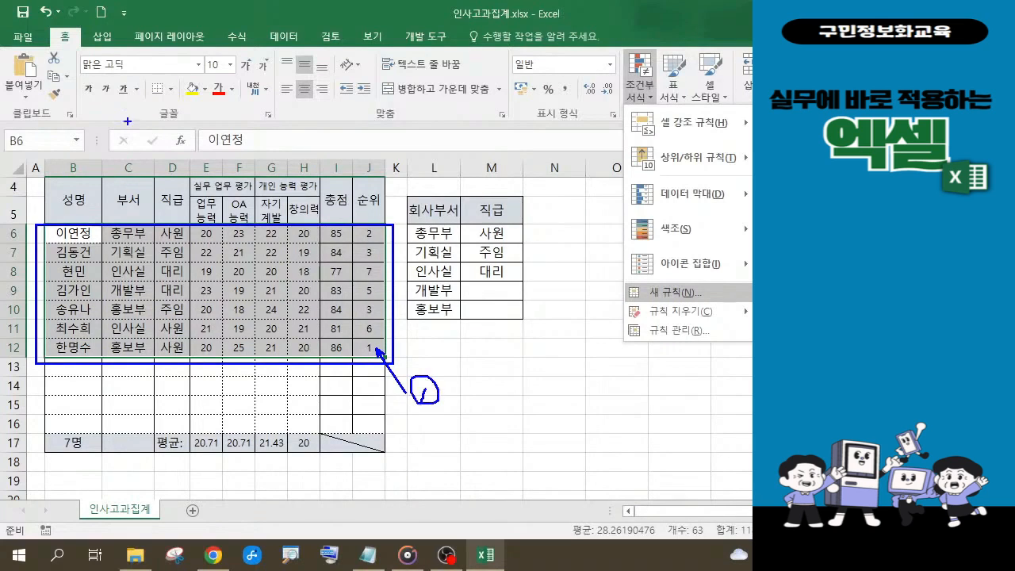
{"action": "left_click_drag", "start_coordinate": [42, 20], "coordinate": [81, 47]}
{"action": "mouse_move", "coordinate": [612, 44]}
{"action": "left_mouse_down"}
{"action": "mouse_move", "coordinate": [640, 63]}
{"action": "mouse_move", "coordinate": [659, 137]}
{"action": "left_mouse_up"}
{"action": "mouse_move", "coordinate": [648, 88]}
{"action": "left_mouse_down"}
{"action": "mouse_move", "coordinate": [644, 99]}
{"action": "mouse_move", "coordinate": [657, 92]}
{"action": "left_mouse_up"}
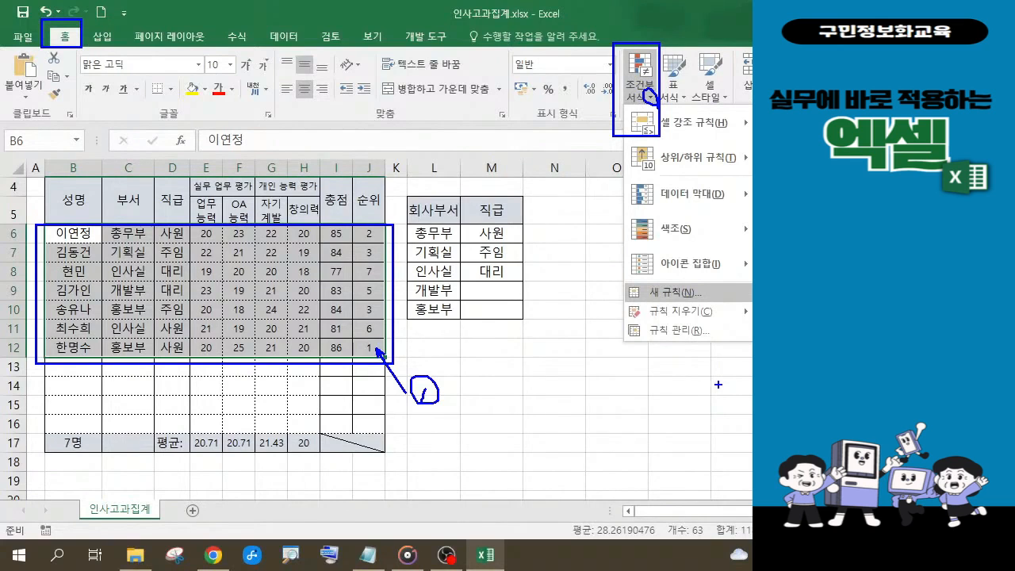
{"action": "left_click_drag", "start_coordinate": [594, 278], "coordinate": [751, 303]}
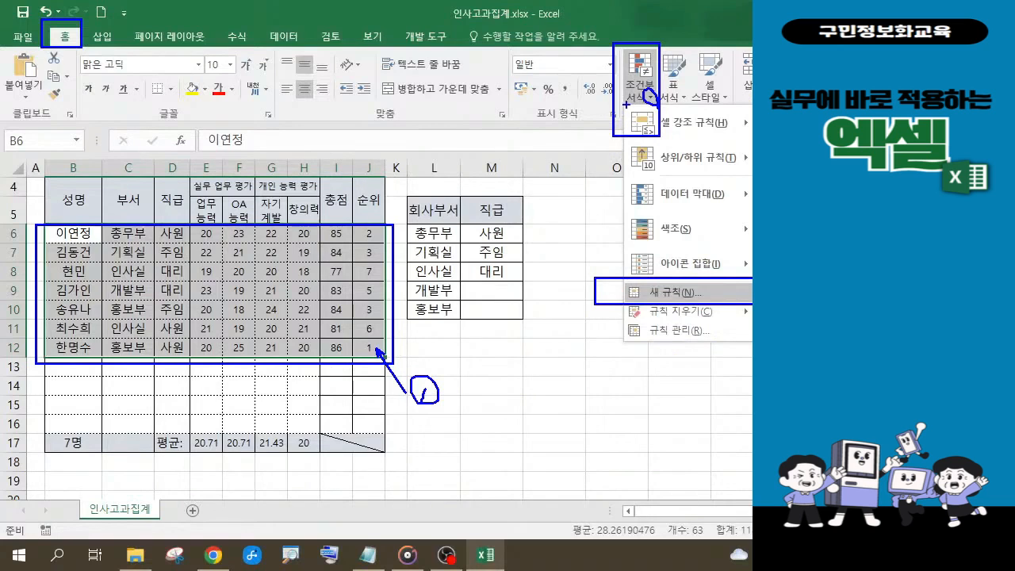
{"action": "left_click_drag", "start_coordinate": [627, 107], "coordinate": [392, 337]}
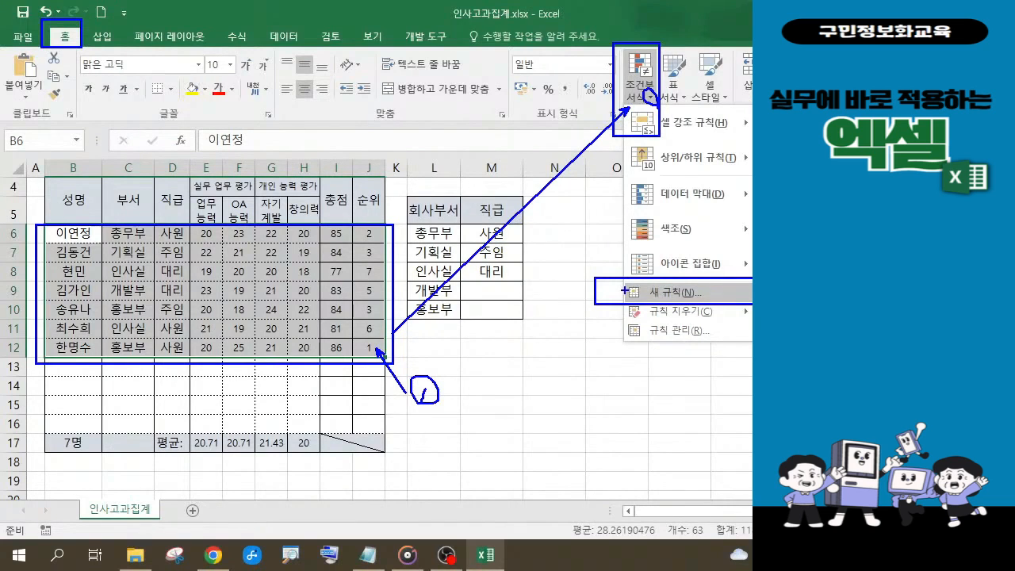
{"action": "left_click_drag", "start_coordinate": [616, 278], "coordinate": [612, 161]}
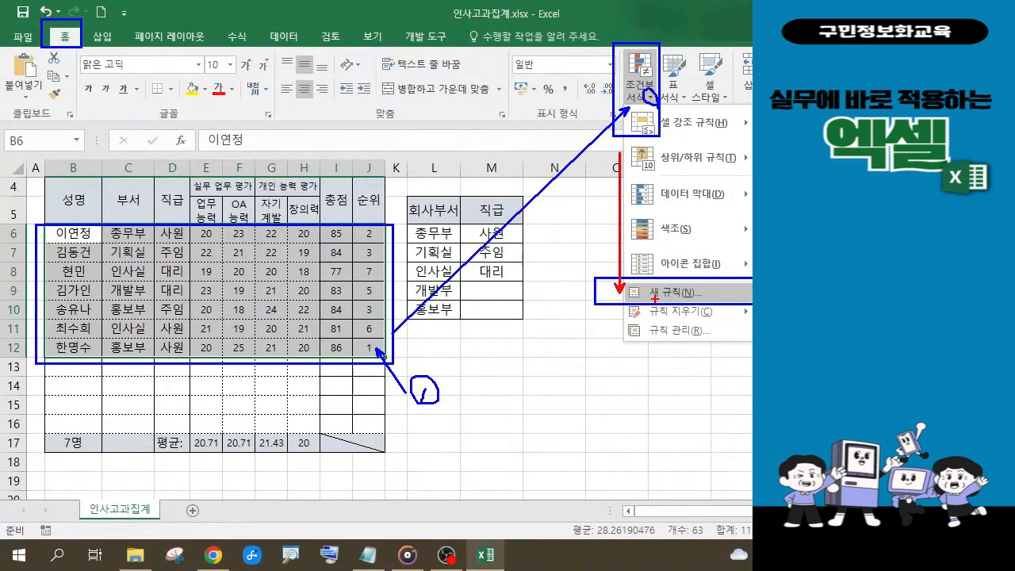
{"action": "key", "text": "Escape"}
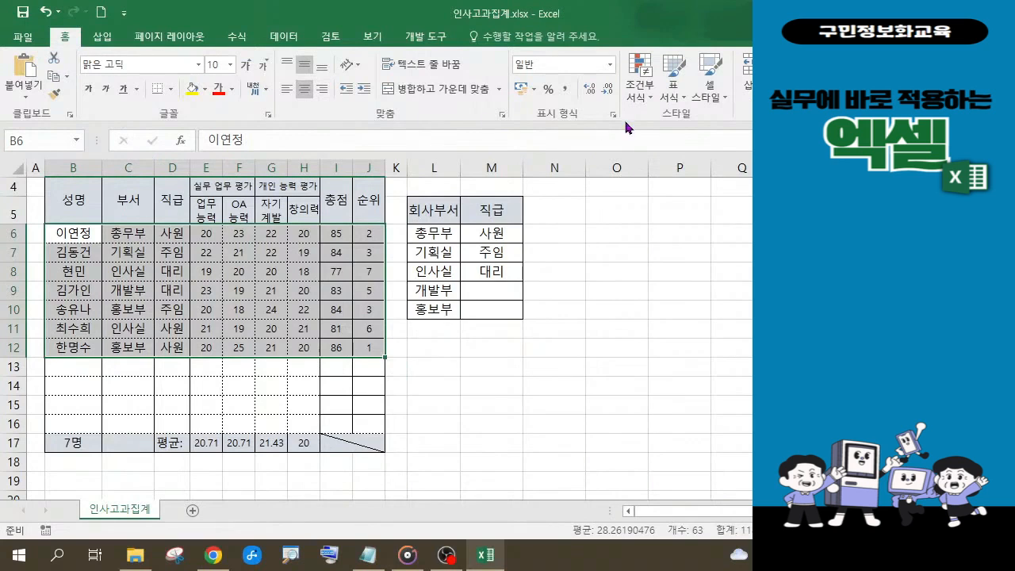
Step: Start a new conditional formatting rule for B6:J12 with the rule type 수식을 사용하여 서식을 지정할 셀 결정
{"action": "left_click", "coordinate": [652, 95]}
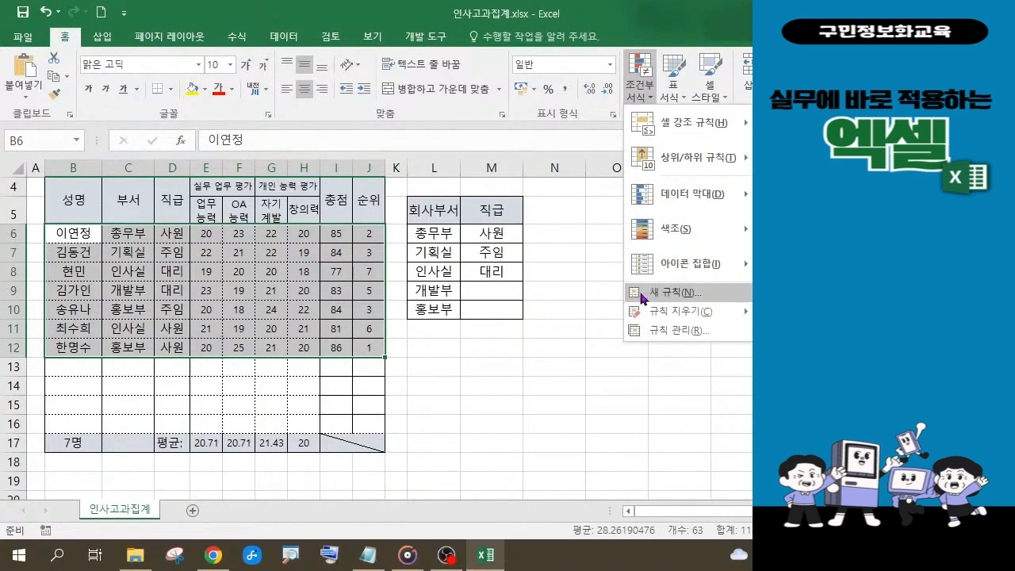
{"action": "left_click", "coordinate": [642, 295]}
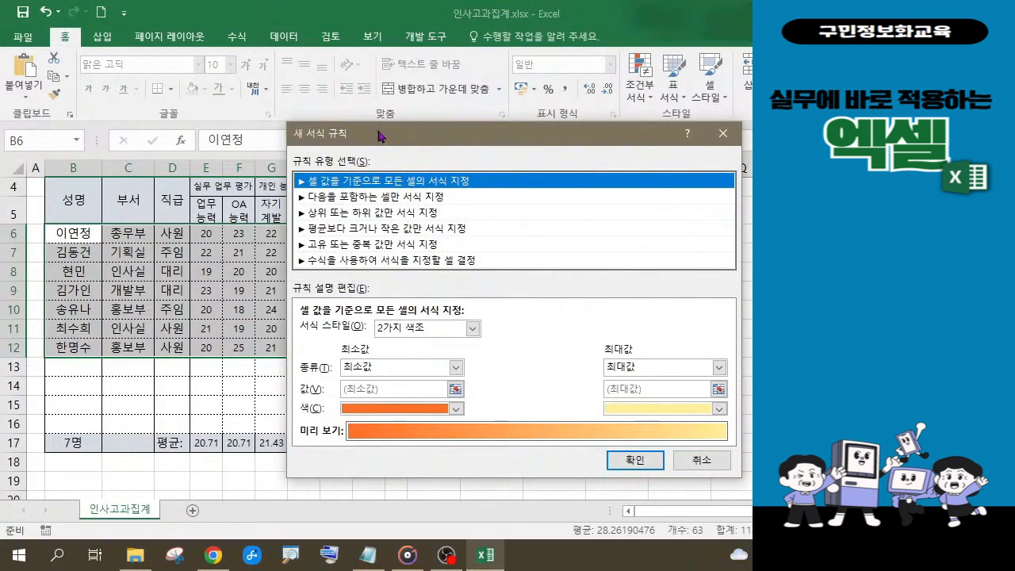
{"action": "left_click_drag", "start_coordinate": [409, 128], "coordinate": [331, 115]}
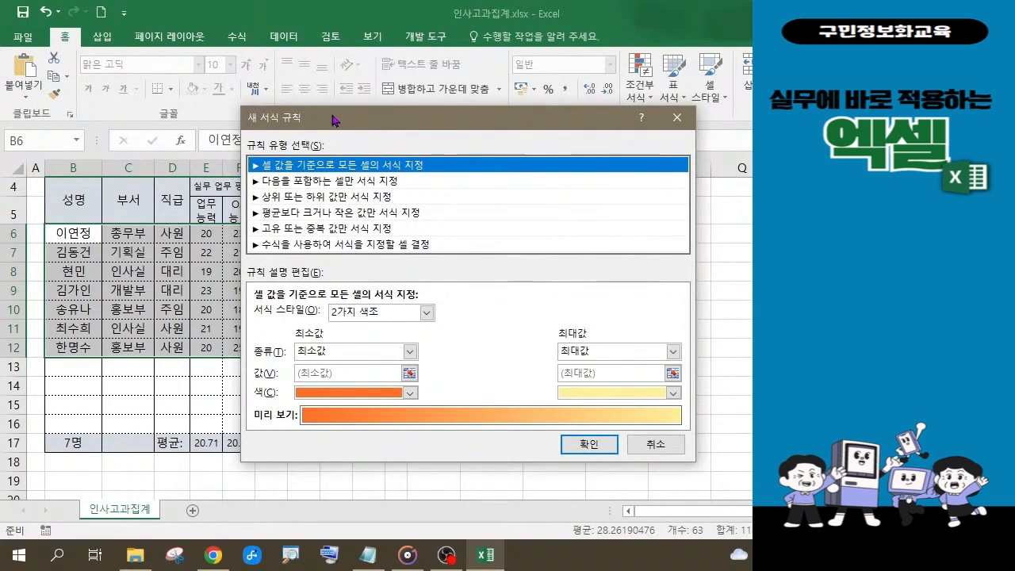
{"action": "left_click", "coordinate": [317, 245]}
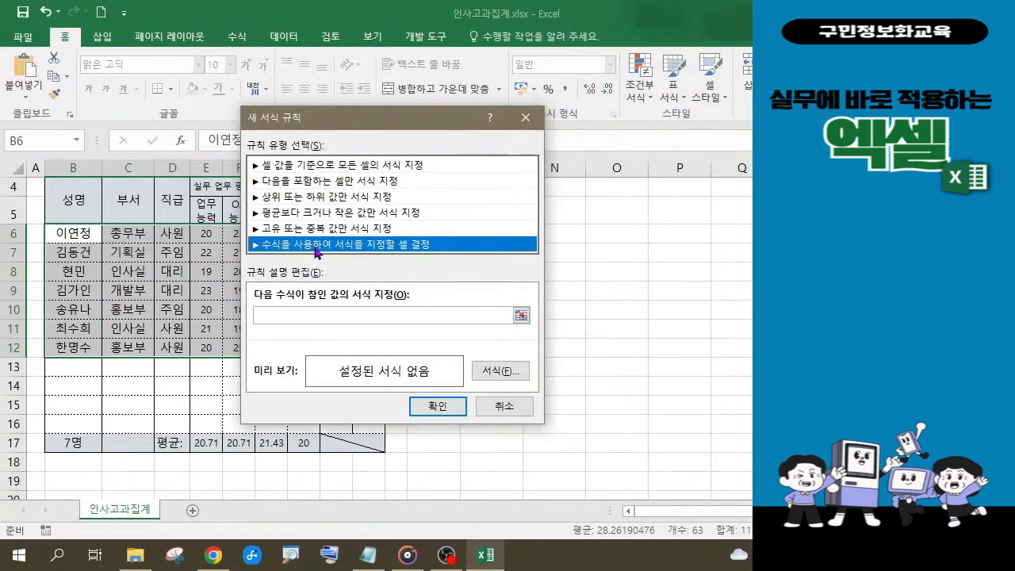
{"action": "left_click", "coordinate": [366, 556]}
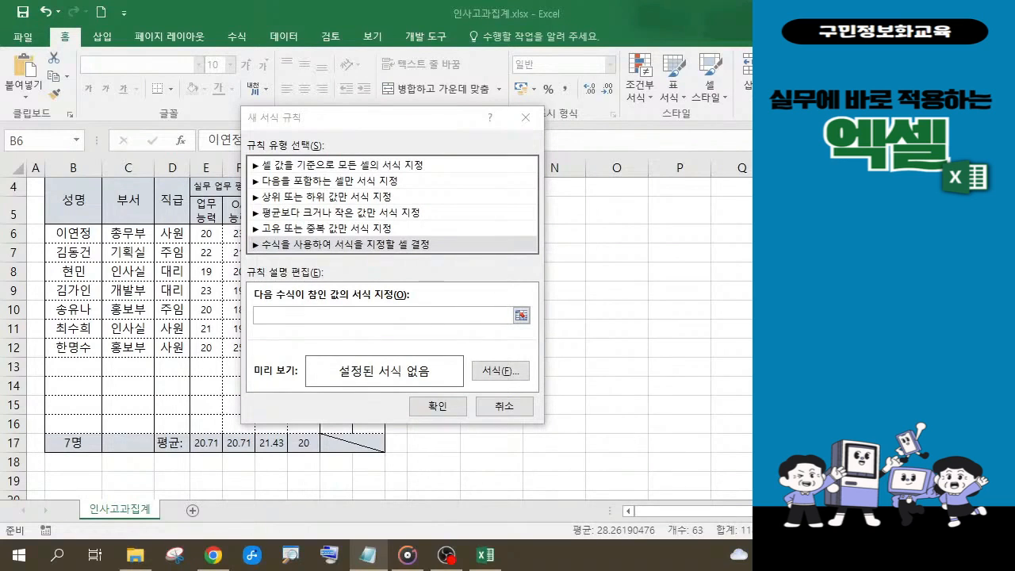
Step: Enter the rule formula =$I6>=85, referencing the first 총점 cell with only its column locked
{"action": "left_click", "coordinate": [282, 318]}
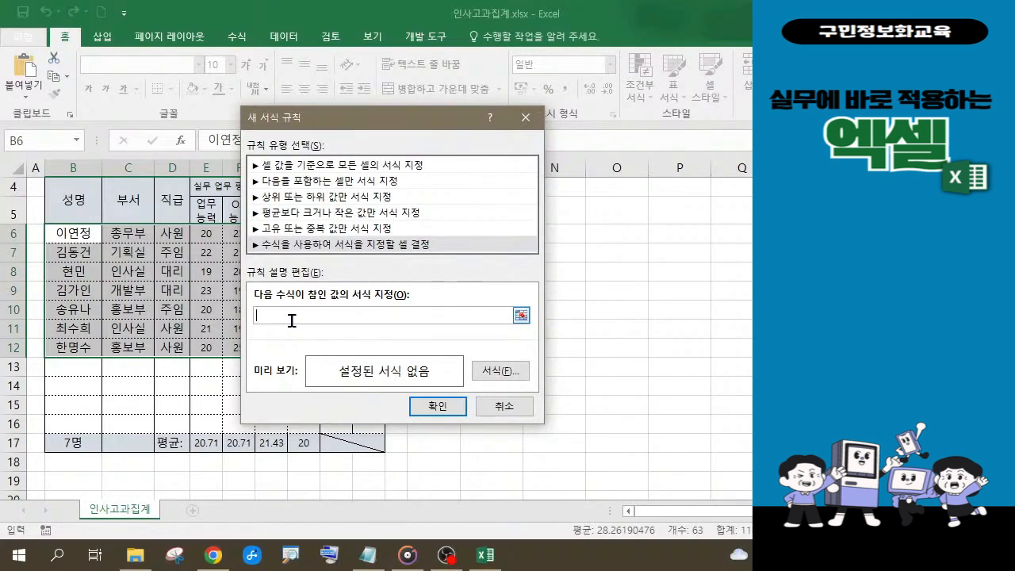
{"action": "left_click_drag", "start_coordinate": [350, 120], "coordinate": [510, 114]}
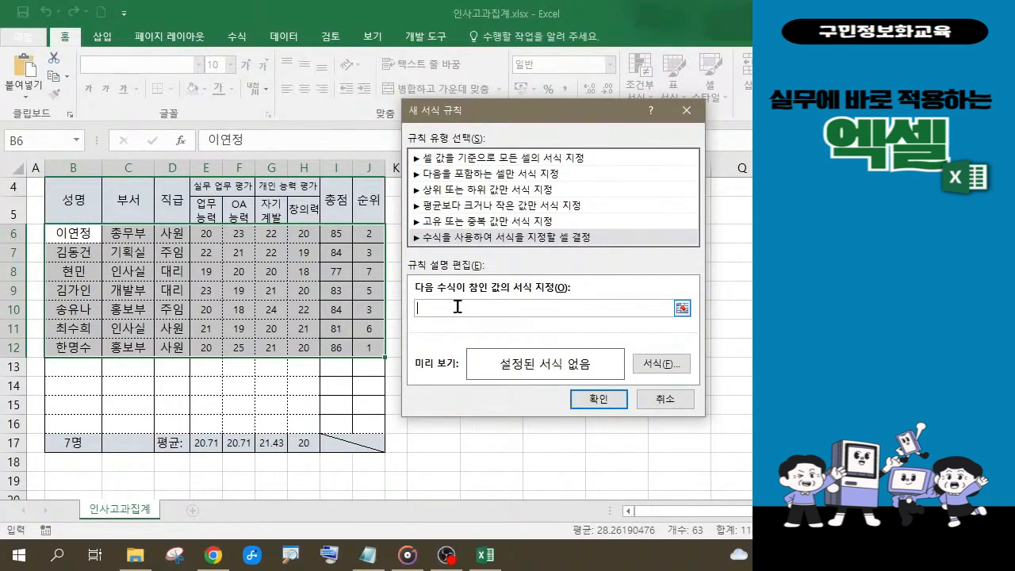
{"action": "type", "text": "="}
{"action": "left_click", "coordinate": [340, 233]}
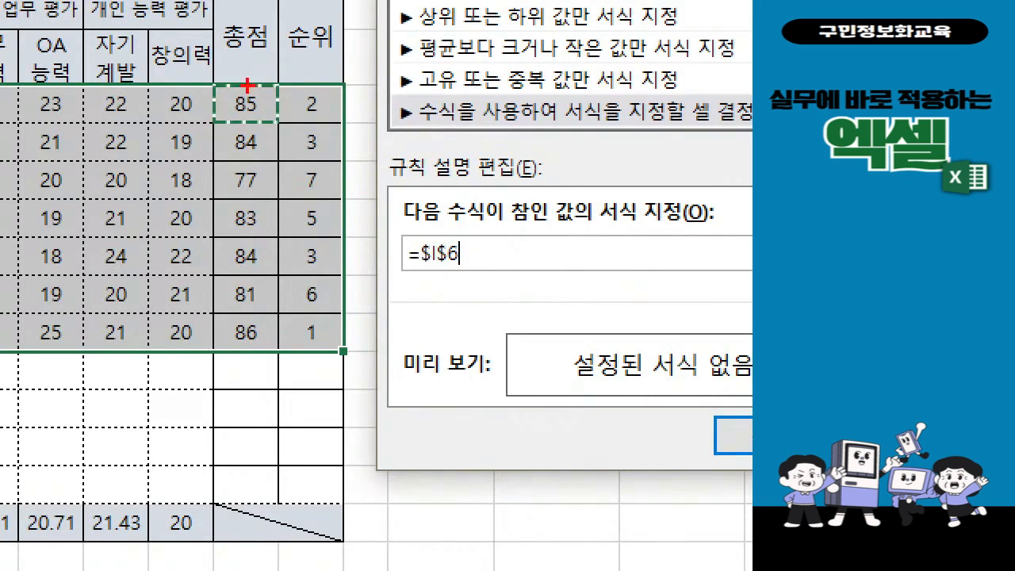
{"action": "mouse_move", "coordinate": [247, 84]}
{"action": "left_mouse_down"}
{"action": "mouse_move", "coordinate": [231, 103]}
{"action": "mouse_move", "coordinate": [247, 130]}
{"action": "mouse_move", "coordinate": [235, 143]}
{"action": "mouse_move", "coordinate": [252, 165]}
{"action": "mouse_move", "coordinate": [233, 195]}
{"action": "mouse_move", "coordinate": [250, 201]}
{"action": "mouse_move", "coordinate": [228, 228]}
{"action": "mouse_move", "coordinate": [247, 239]}
{"action": "mouse_move", "coordinate": [231, 309]}
{"action": "mouse_move", "coordinate": [249, 325]}
{"action": "mouse_move", "coordinate": [228, 357]}
{"action": "mouse_move", "coordinate": [253, 351]}
{"action": "left_mouse_up"}
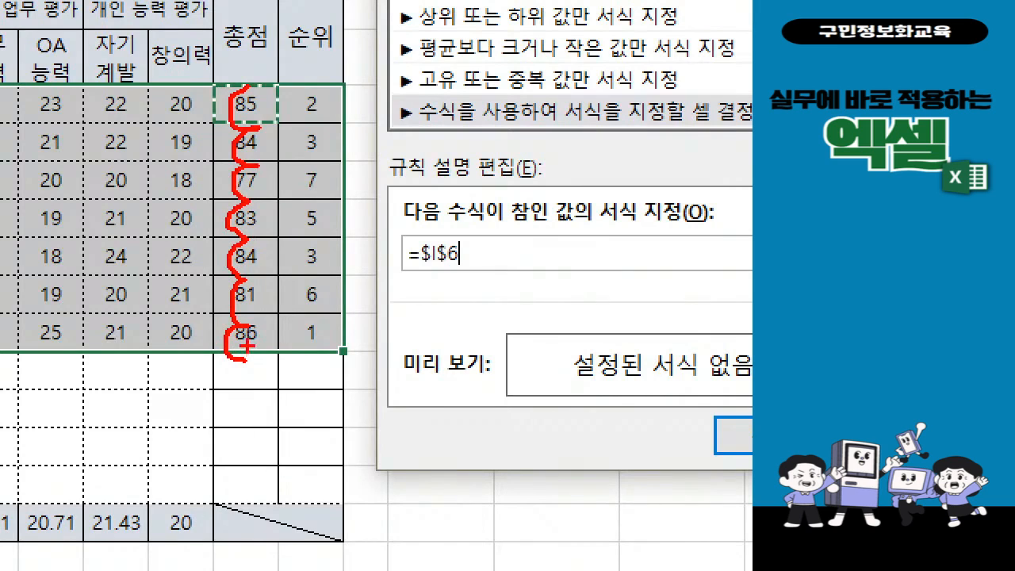
{"action": "mouse_move", "coordinate": [472, 292]}
{"action": "left_mouse_down"}
{"action": "mouse_move", "coordinate": [343, 267]}
{"action": "mouse_move", "coordinate": [459, 181]}
{"action": "mouse_move", "coordinate": [469, 310]}
{"action": "left_mouse_up"}
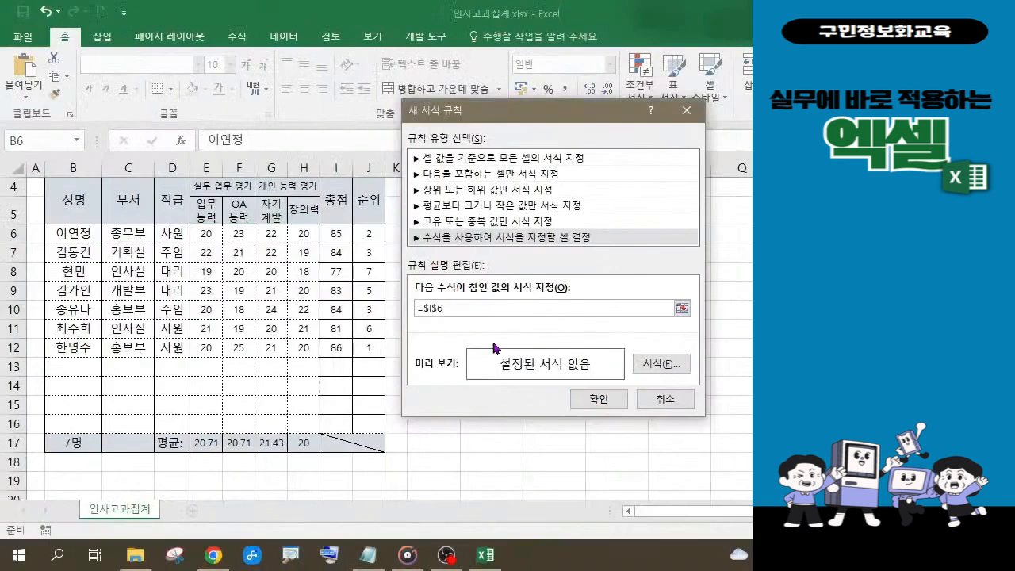
{"action": "left_click", "coordinate": [436, 311]}
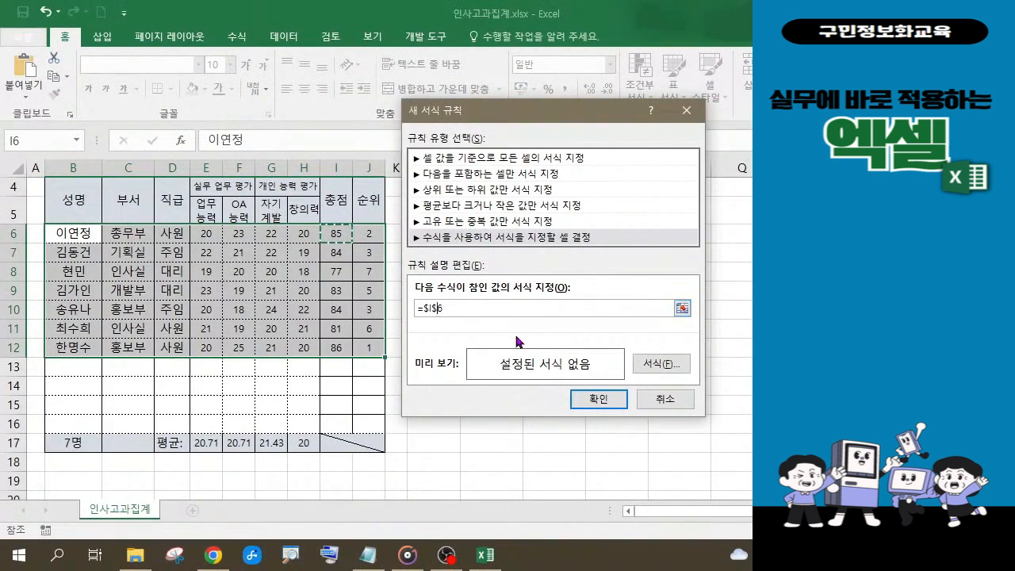
{"action": "key", "text": "BackSpace"}
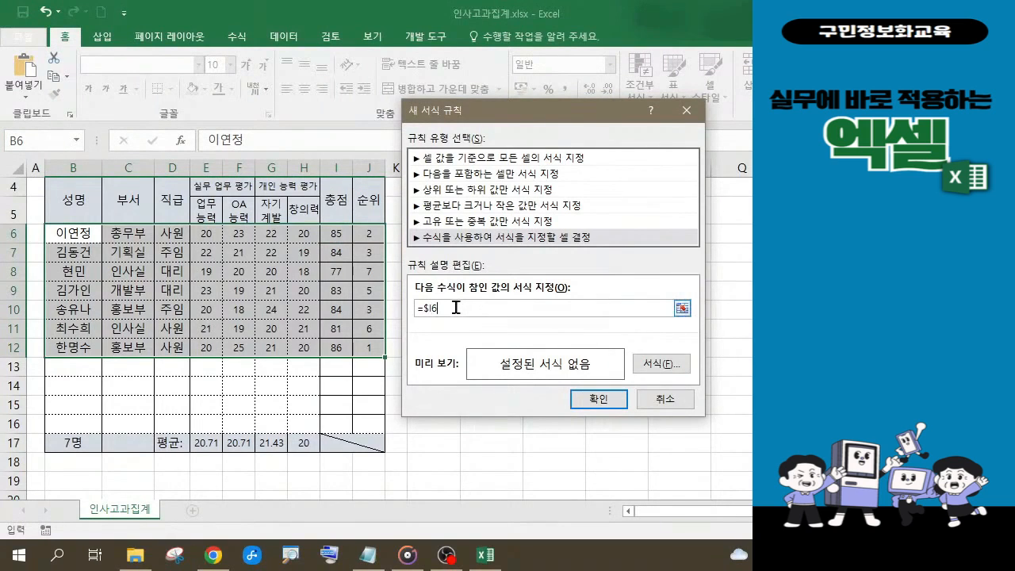
{"action": "type", "text": ">="}
{"action": "type", "text": "80"}
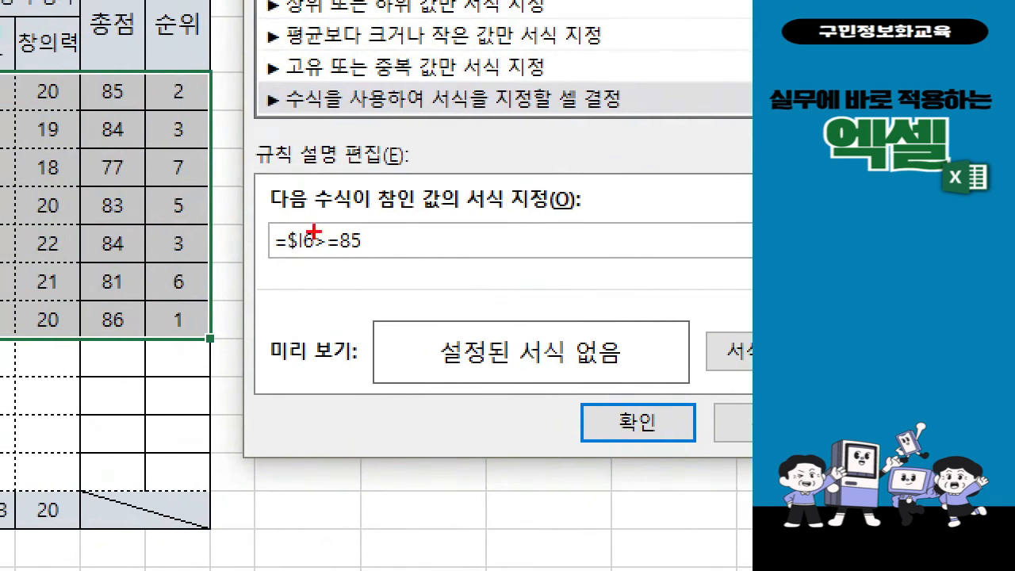
{"action": "mouse_move", "coordinate": [230, 204]}
{"action": "left_mouse_down"}
{"action": "mouse_move", "coordinate": [409, 261]}
{"action": "mouse_move", "coordinate": [418, 277]}
{"action": "left_mouse_up"}
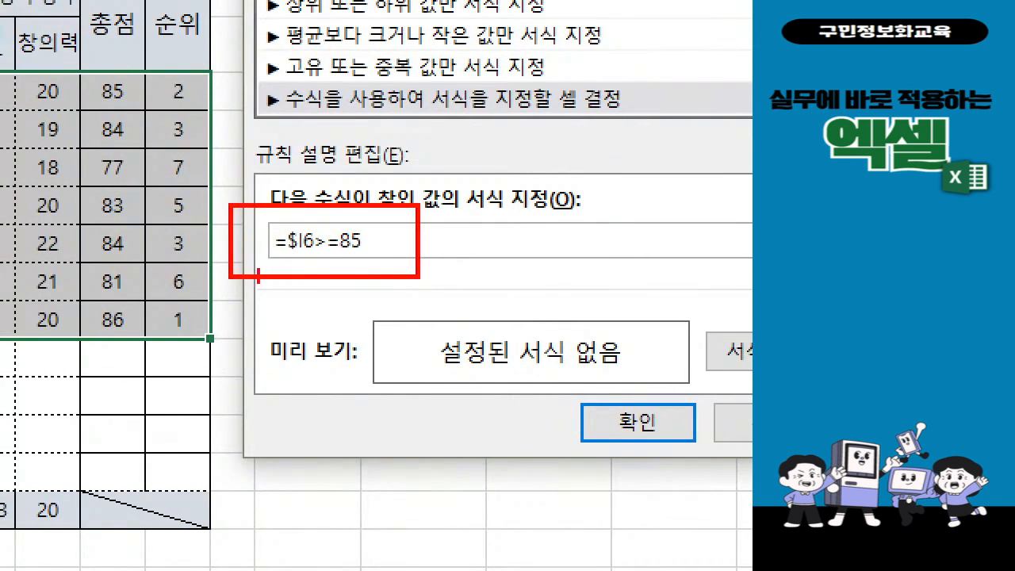
{"action": "left_click_drag", "start_coordinate": [267, 268], "coordinate": [232, 319]}
{"action": "mouse_move", "coordinate": [84, 65]}
{"action": "left_mouse_down"}
{"action": "mouse_move", "coordinate": [143, 129]}
{"action": "mouse_move", "coordinate": [144, 349]}
{"action": "left_mouse_up"}
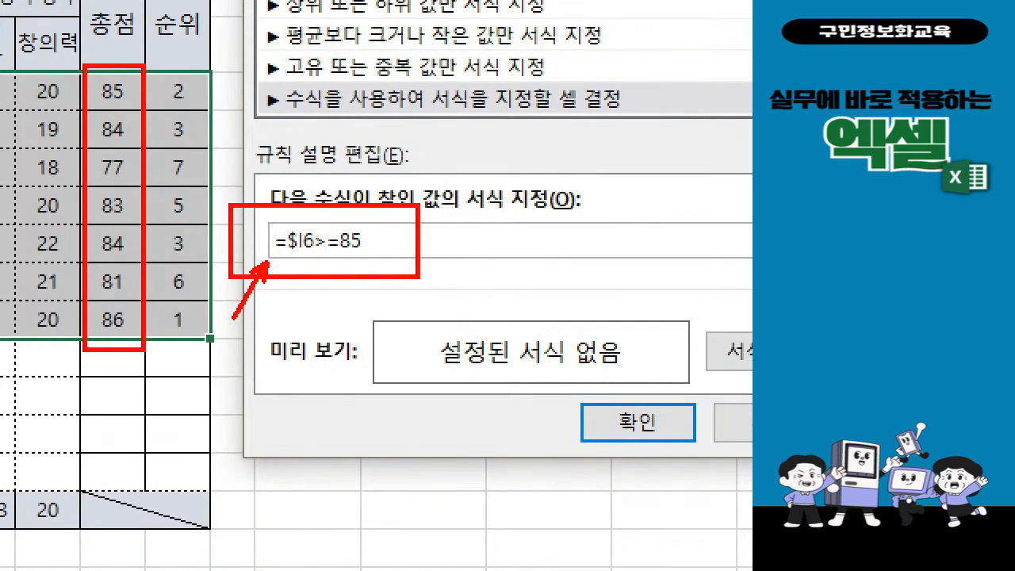
{"action": "mouse_move", "coordinate": [751, 382]}
{"action": "left_mouse_down"}
{"action": "mouse_move", "coordinate": [673, 293]}
{"action": "mouse_move", "coordinate": [751, 260]}
{"action": "left_mouse_up"}
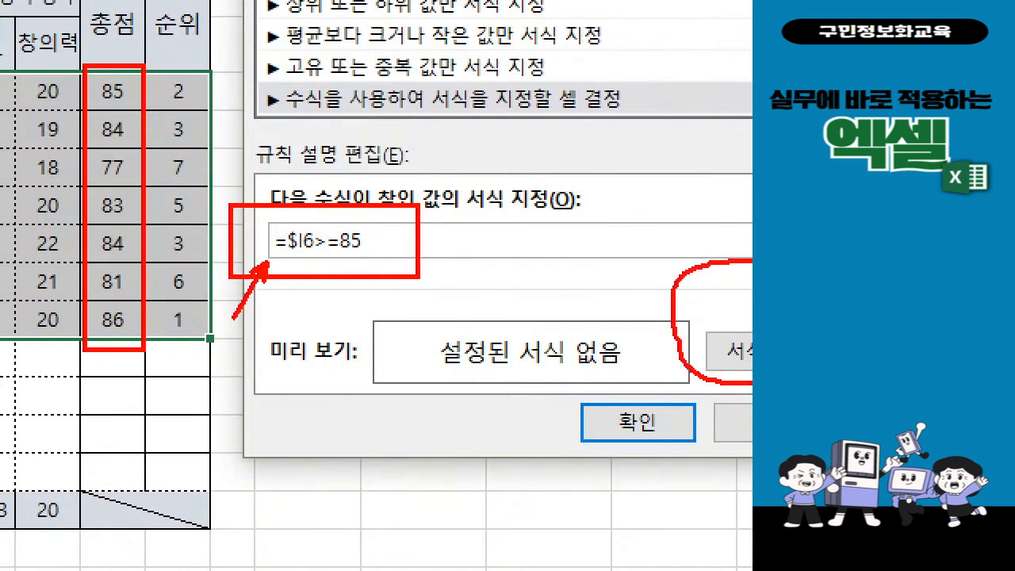
{"action": "left_click_drag", "start_coordinate": [704, 314], "coordinate": [418, 252]}
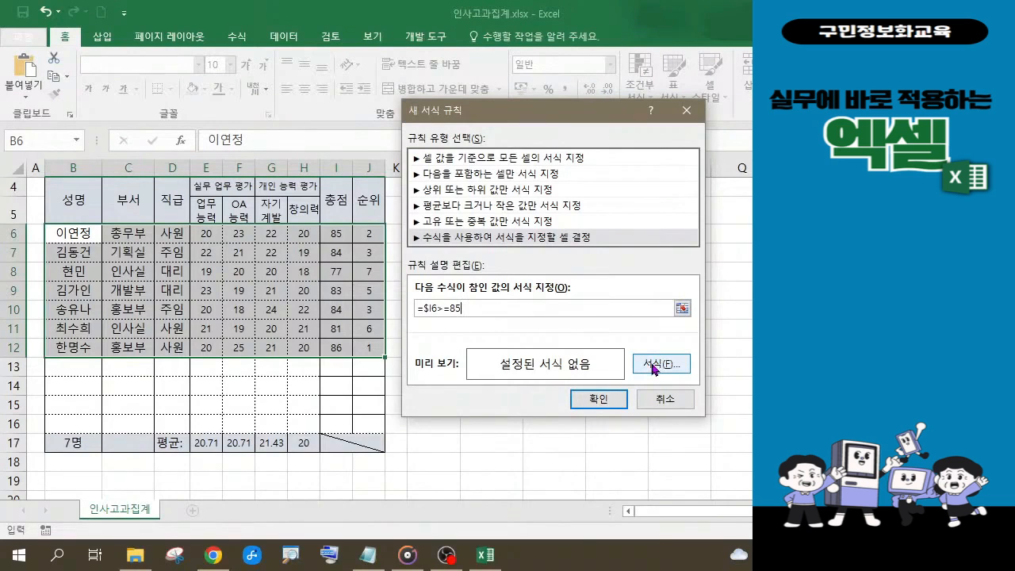
Step: Set the rule's format to a green background fill from the standard colors
{"action": "left_click", "coordinate": [654, 366]}
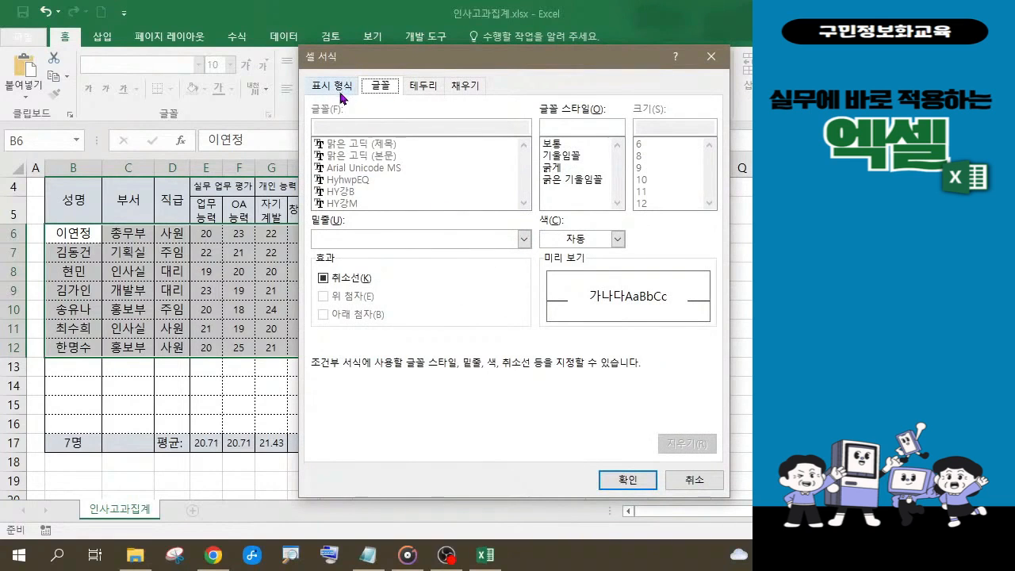
{"action": "left_click", "coordinate": [473, 92]}
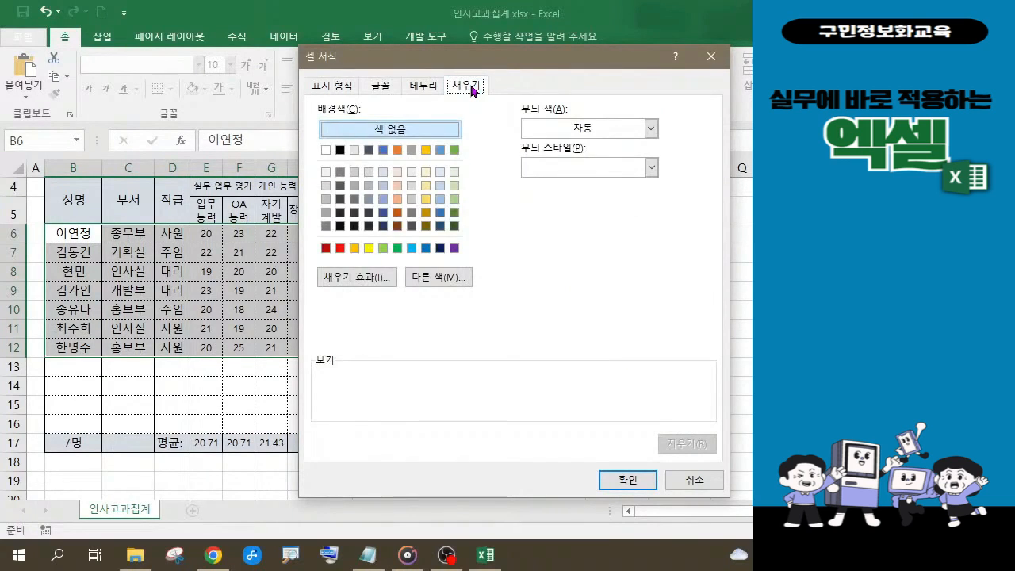
{"action": "left_click", "coordinate": [399, 248]}
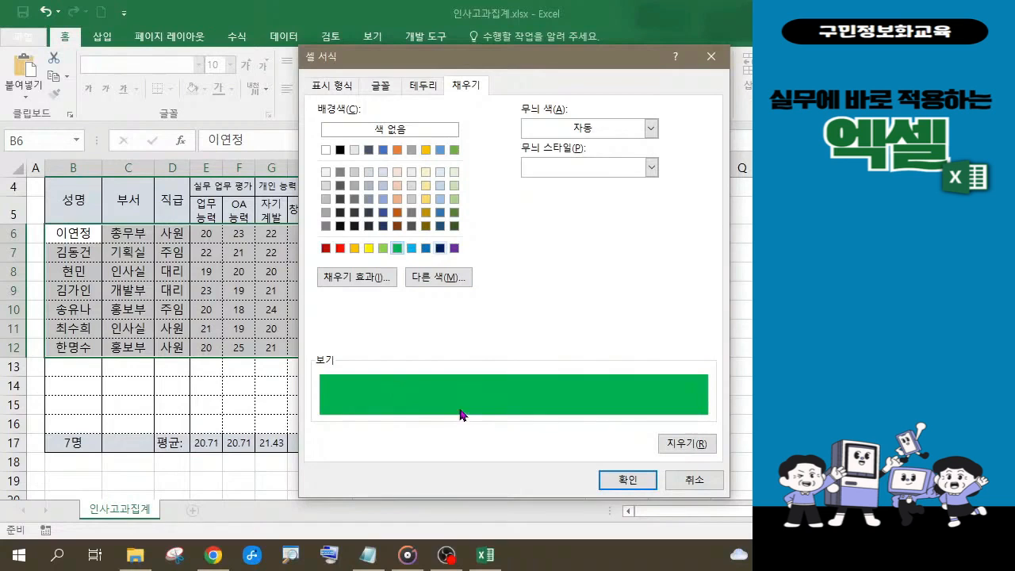
{"action": "left_click", "coordinate": [368, 249]}
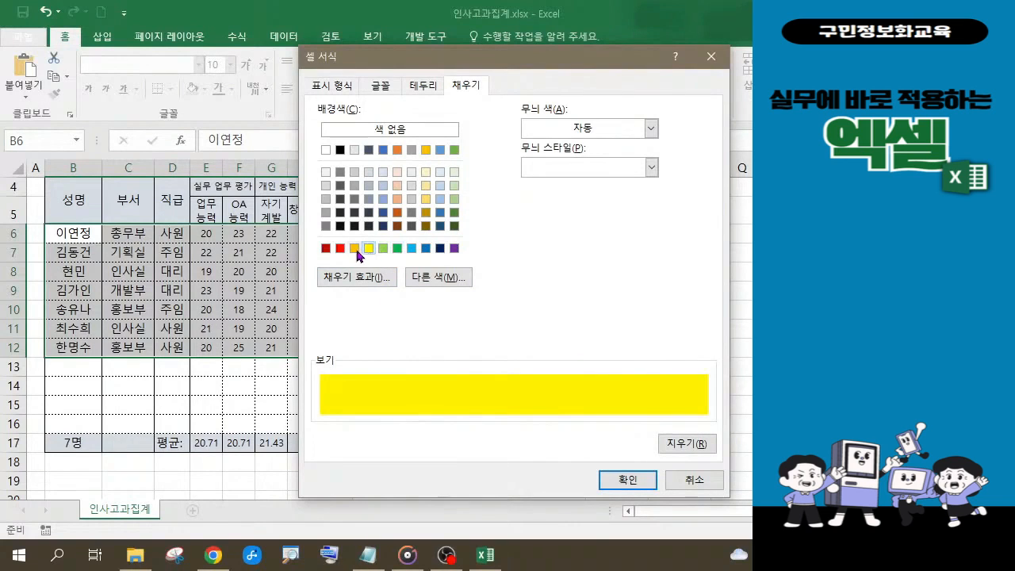
{"action": "left_click", "coordinate": [340, 248]}
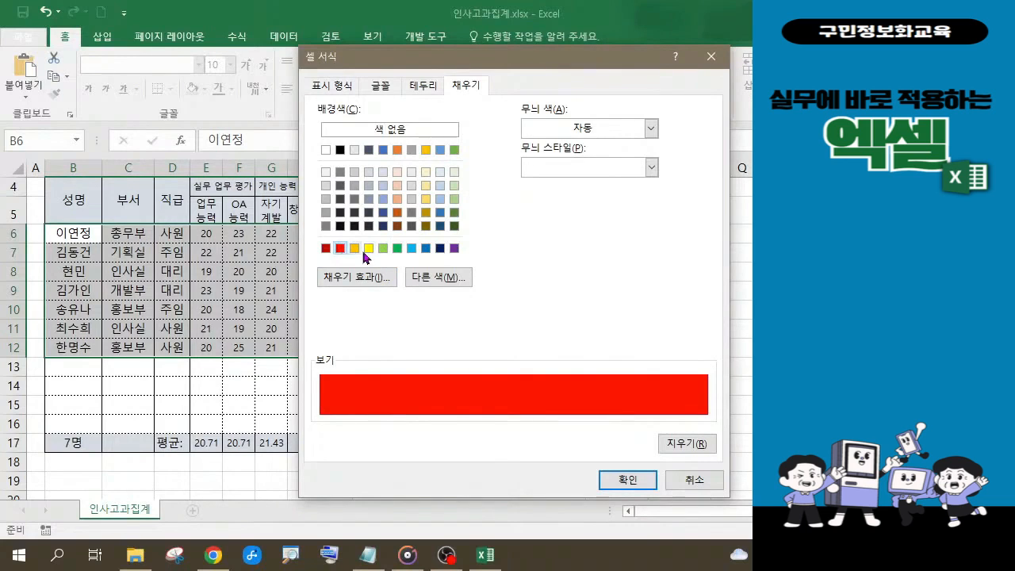
{"action": "left_click", "coordinate": [399, 253]}
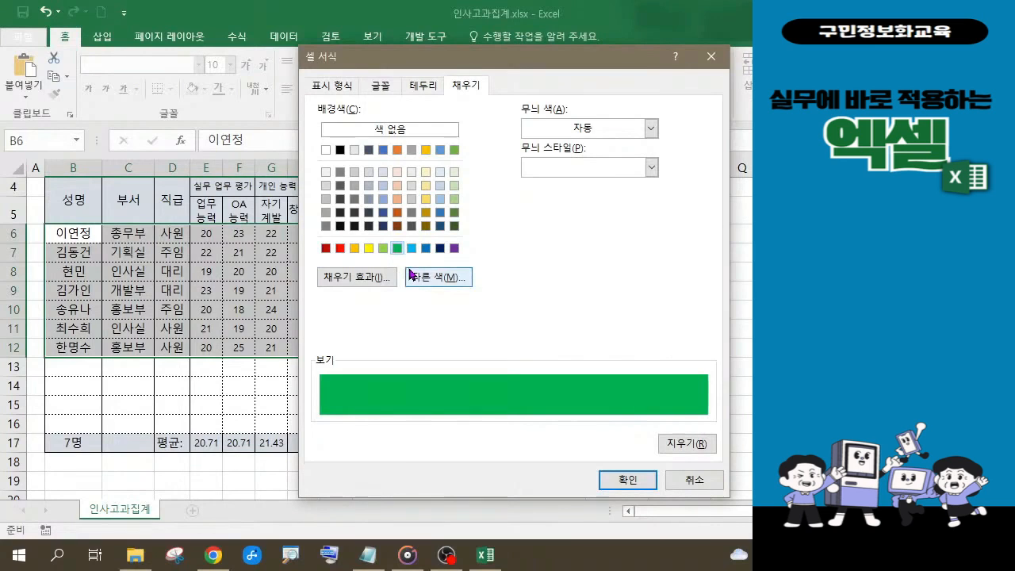
{"action": "left_click", "coordinate": [617, 482]}
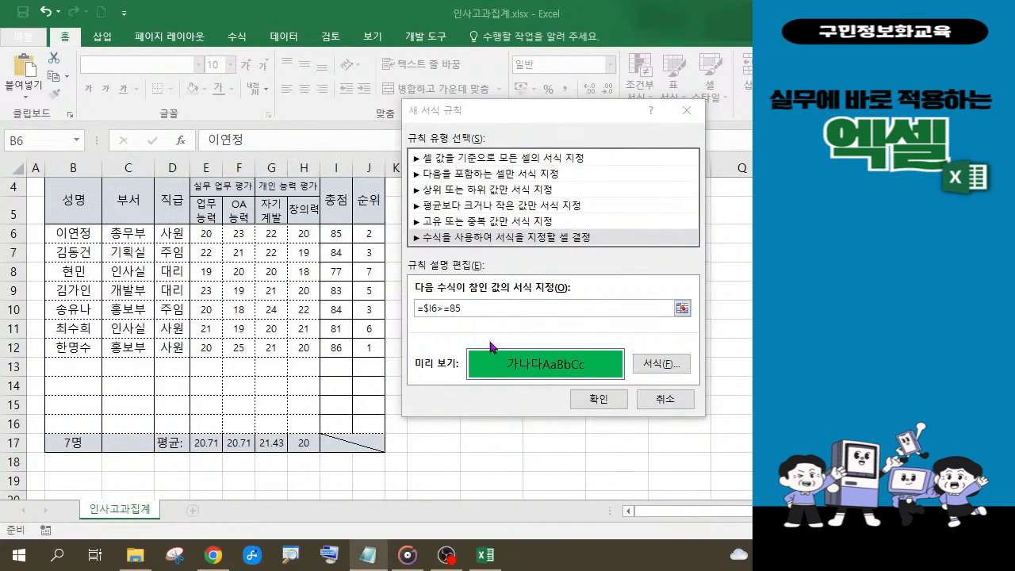
Step: Review the formula =$I6>=85 and its green format, and apply the rule to B6:J12
{"action": "left_click_drag", "start_coordinate": [470, 305], "coordinate": [415, 308]}
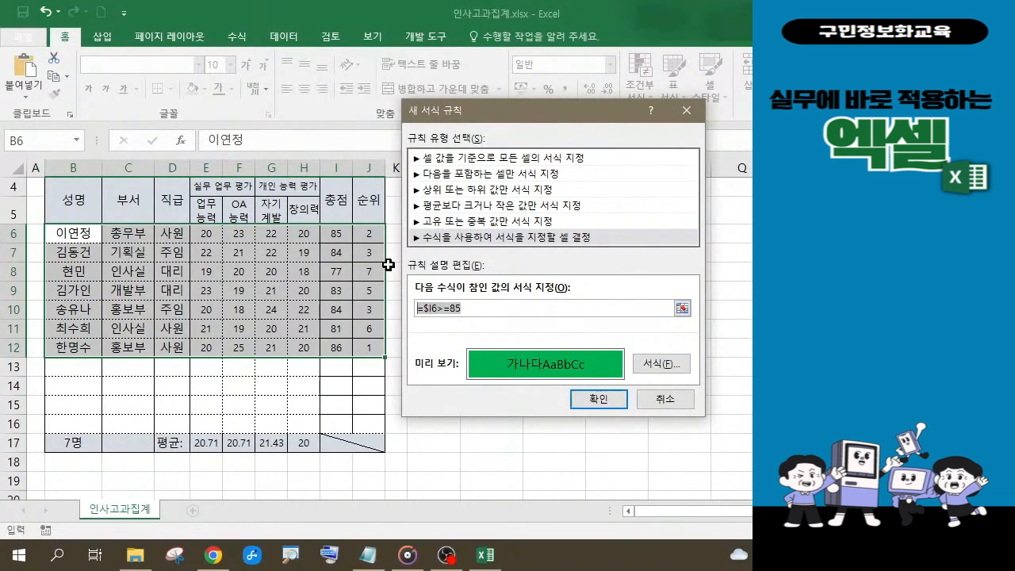
{"action": "key", "text": "alt+Tab"}
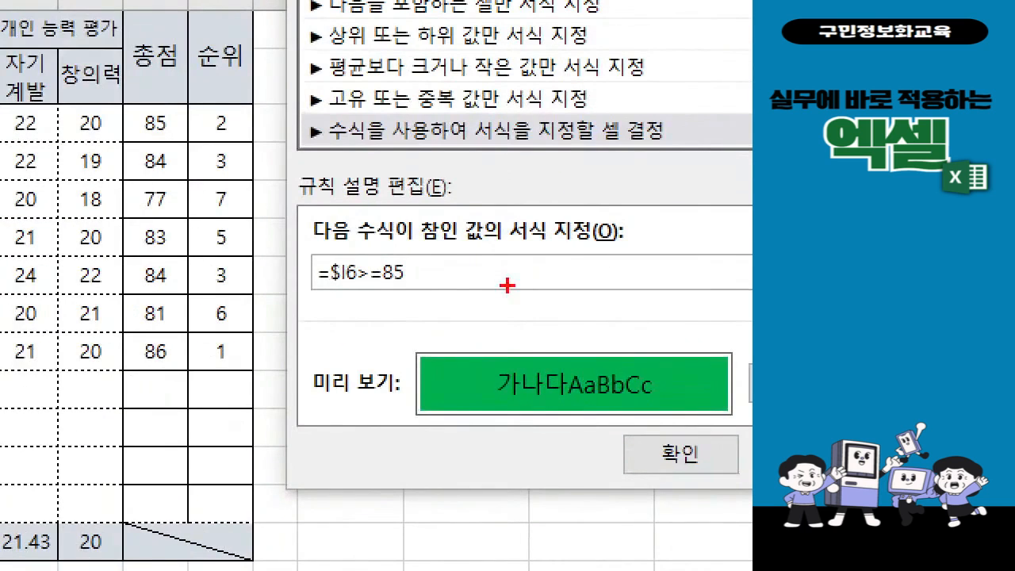
{"action": "left_click_drag", "start_coordinate": [268, 240], "coordinate": [413, 302]}
{"action": "left_click_drag", "start_coordinate": [409, 338], "coordinate": [671, 421]}
{"action": "mouse_move", "coordinate": [696, 489]}
{"action": "left_mouse_down"}
{"action": "mouse_move", "coordinate": [652, 448]}
{"action": "mouse_move", "coordinate": [713, 424]}
{"action": "mouse_move", "coordinate": [697, 488]}
{"action": "left_mouse_up"}
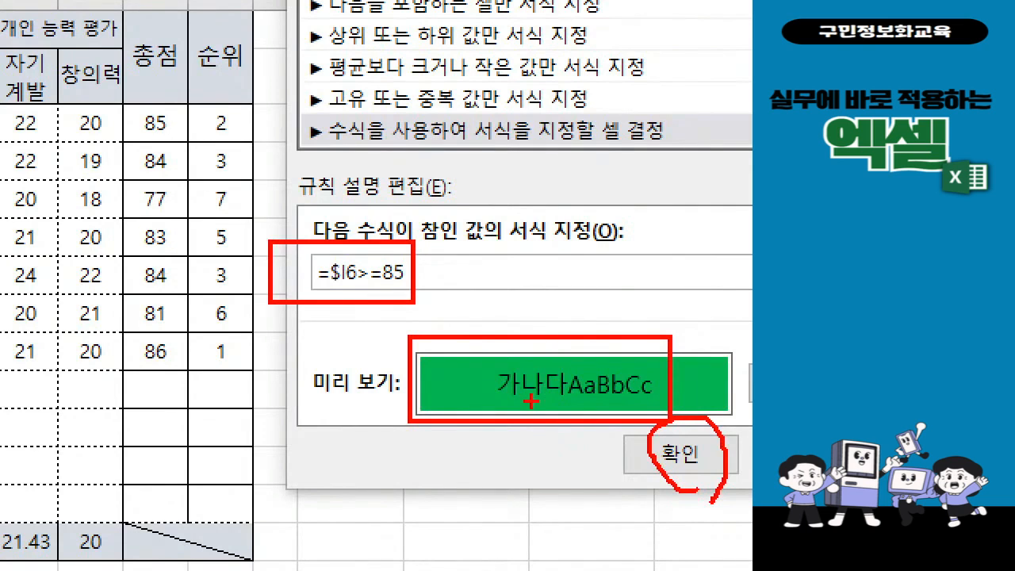
{"action": "key", "text": "Escape"}
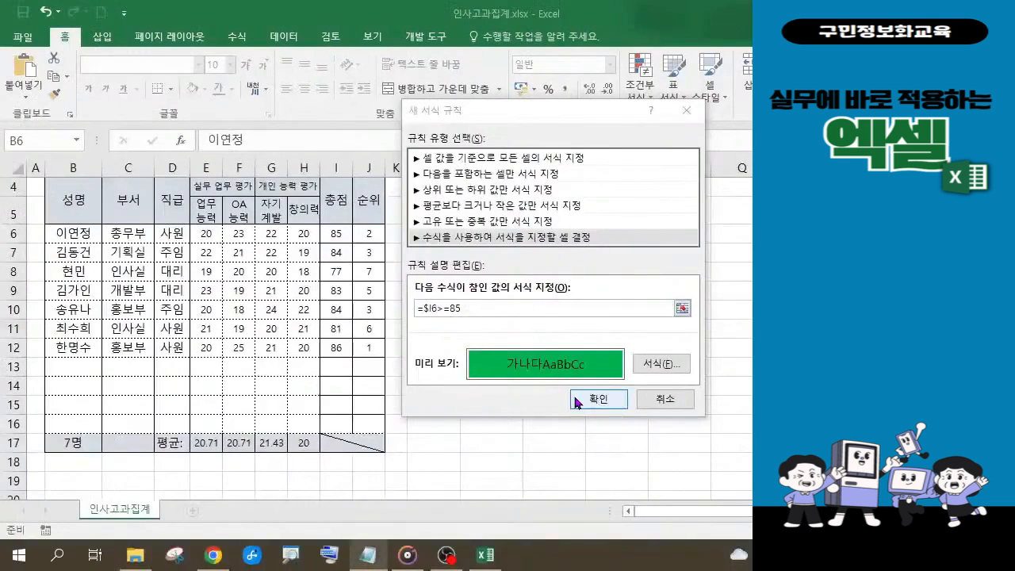
{"action": "left_click", "coordinate": [597, 400]}
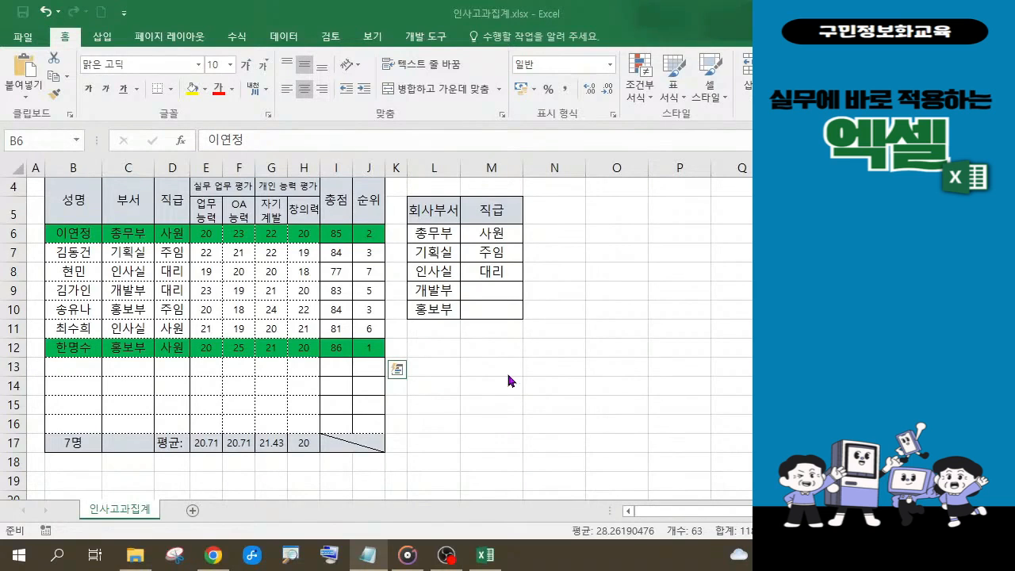
{"action": "left_click", "coordinate": [368, 557]}
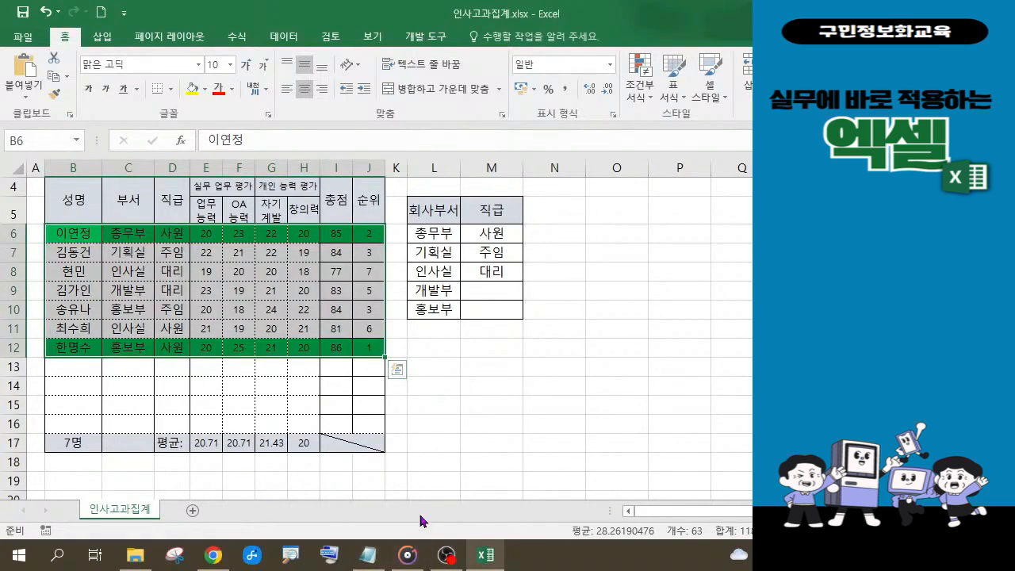
{"action": "left_click", "coordinate": [370, 561]}
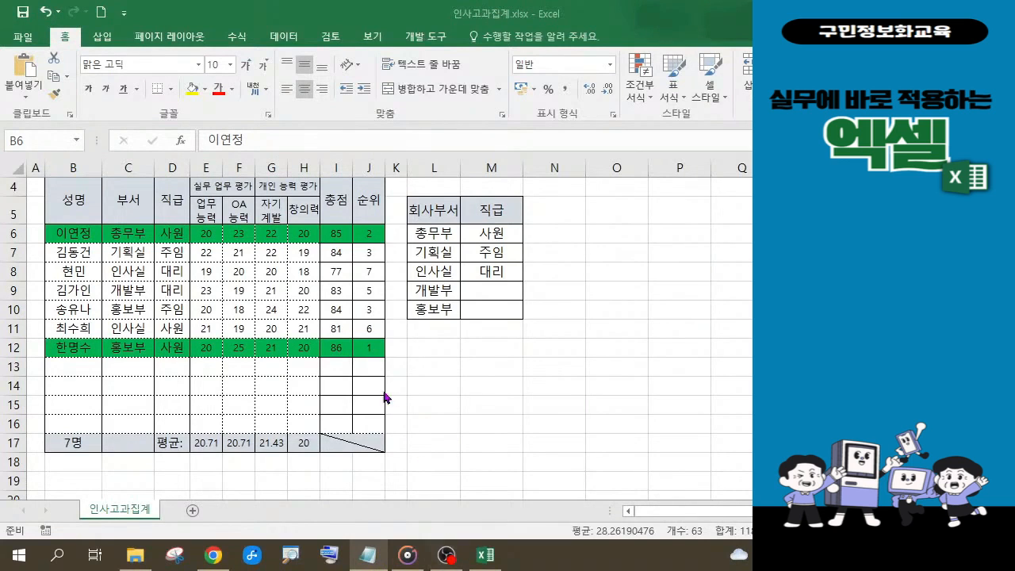
{"action": "left_click", "coordinate": [233, 305]}
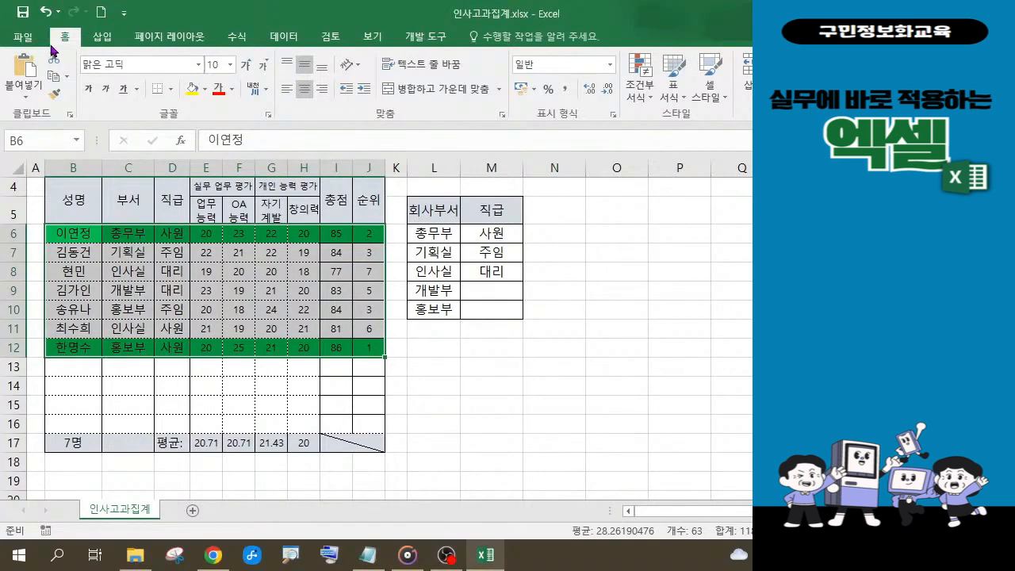
Step: Edit the existing =$I6>=85 conditional formatting rule to use a yellow background fill and apply the change
{"action": "left_click", "coordinate": [645, 96]}
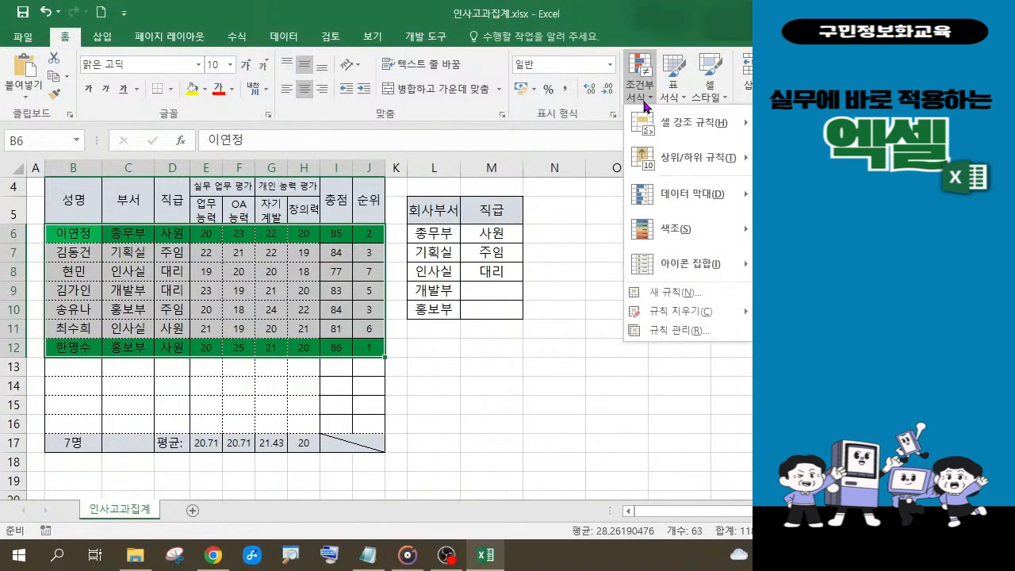
{"action": "left_click", "coordinate": [666, 331]}
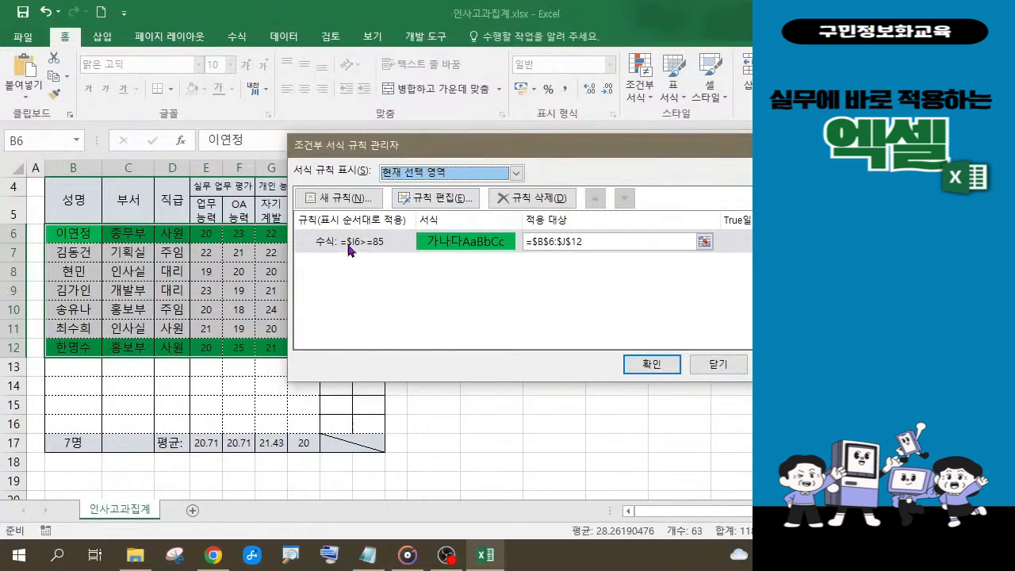
{"action": "left_click", "coordinate": [443, 199]}
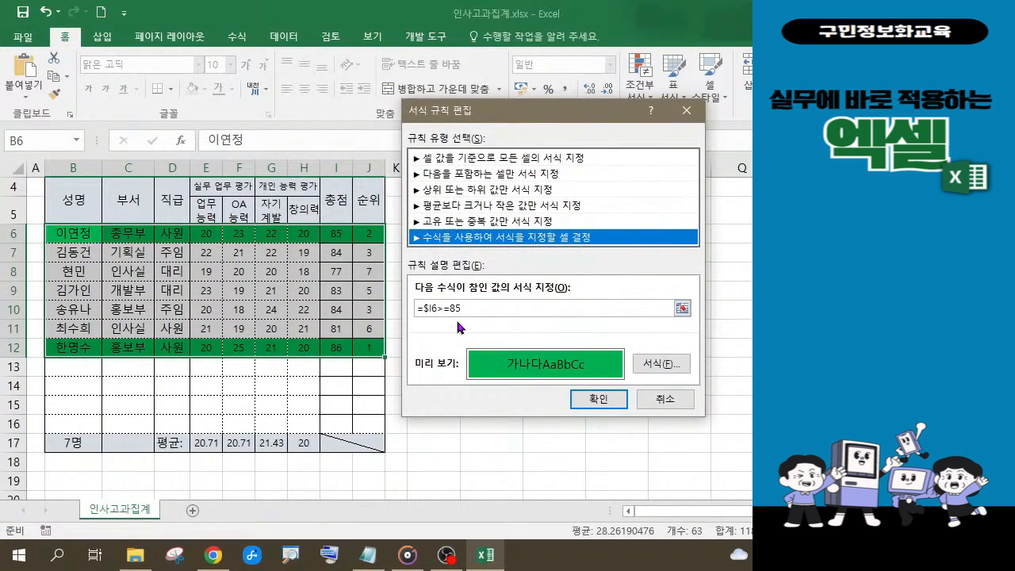
{"action": "left_click", "coordinate": [655, 368]}
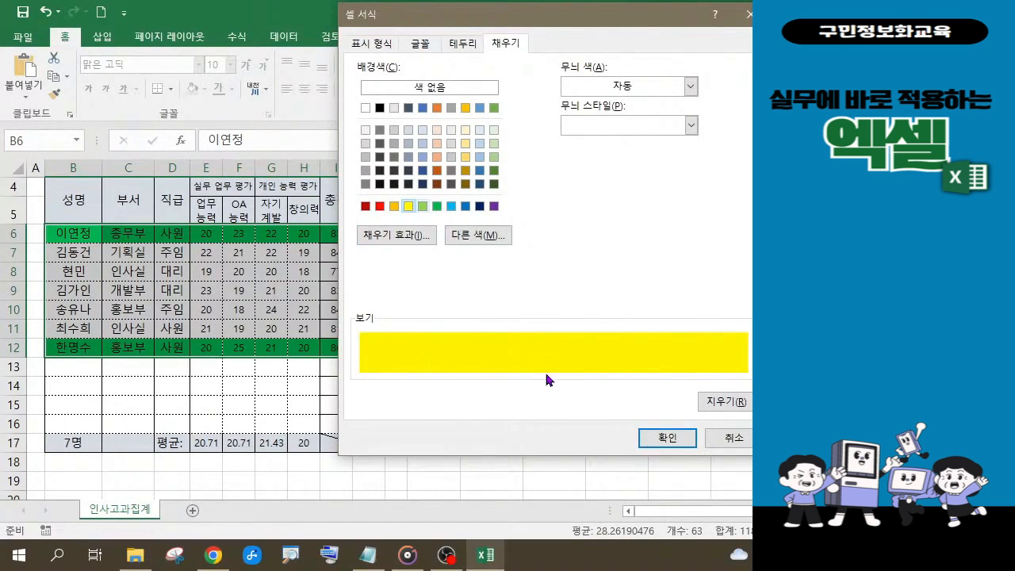
{"action": "left_click", "coordinate": [656, 441]}
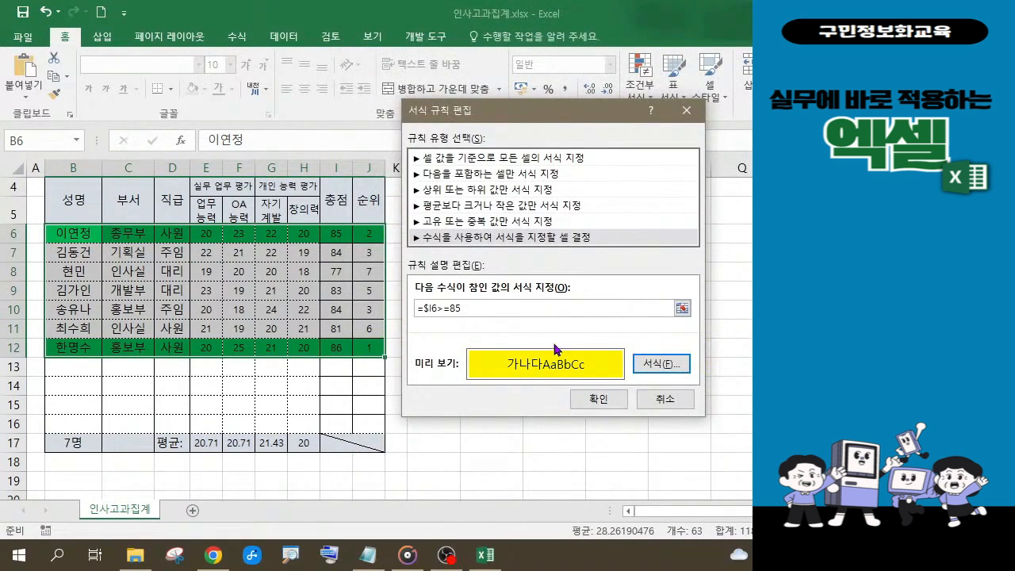
{"action": "left_click", "coordinate": [594, 399]}
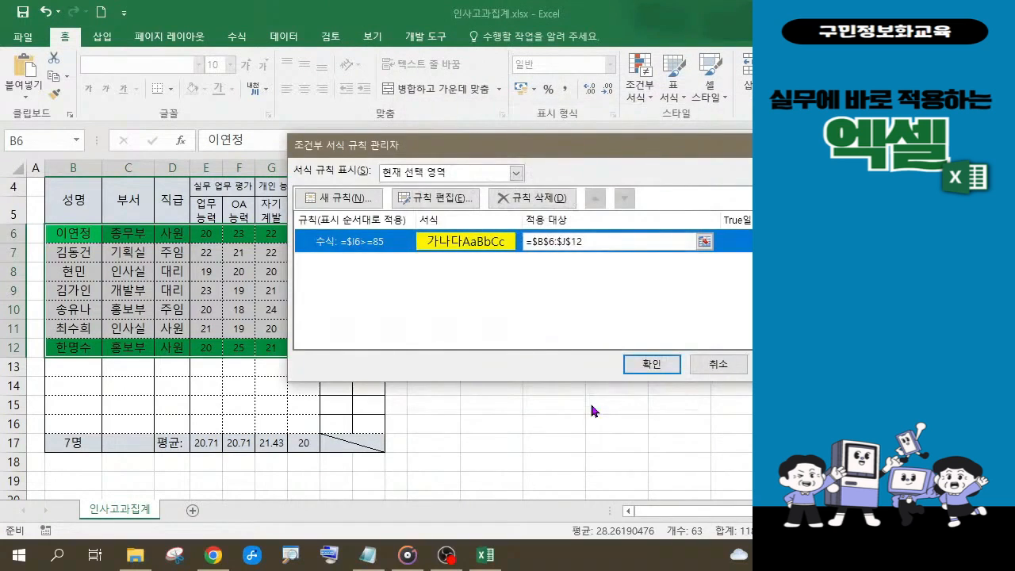
{"action": "left_click", "coordinate": [641, 367]}
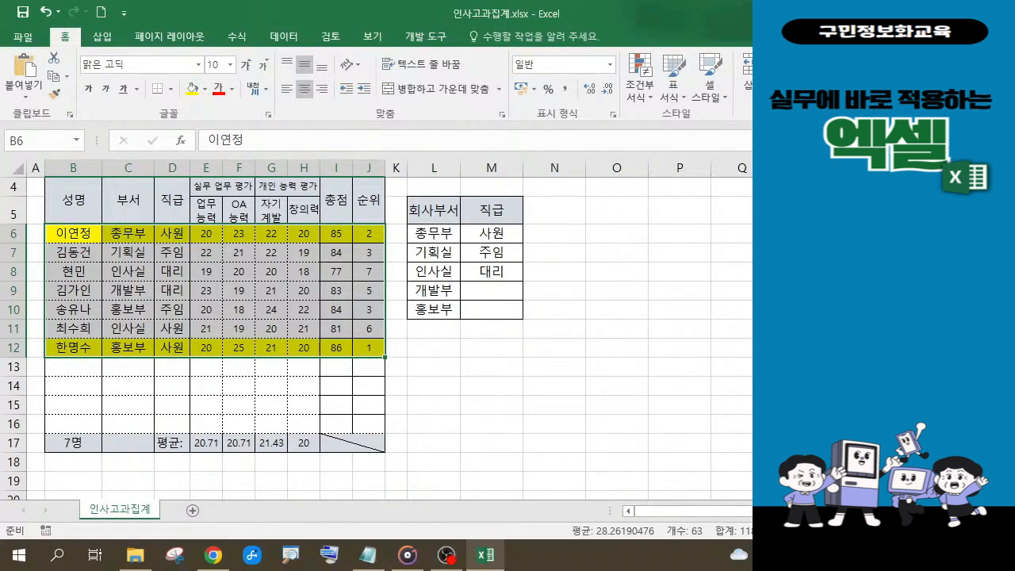
Step: Delete the =$I6>=85 conditional formatting rule from the selected range B6:J12 and apply the change
{"action": "key", "text": "alt+Tab"}
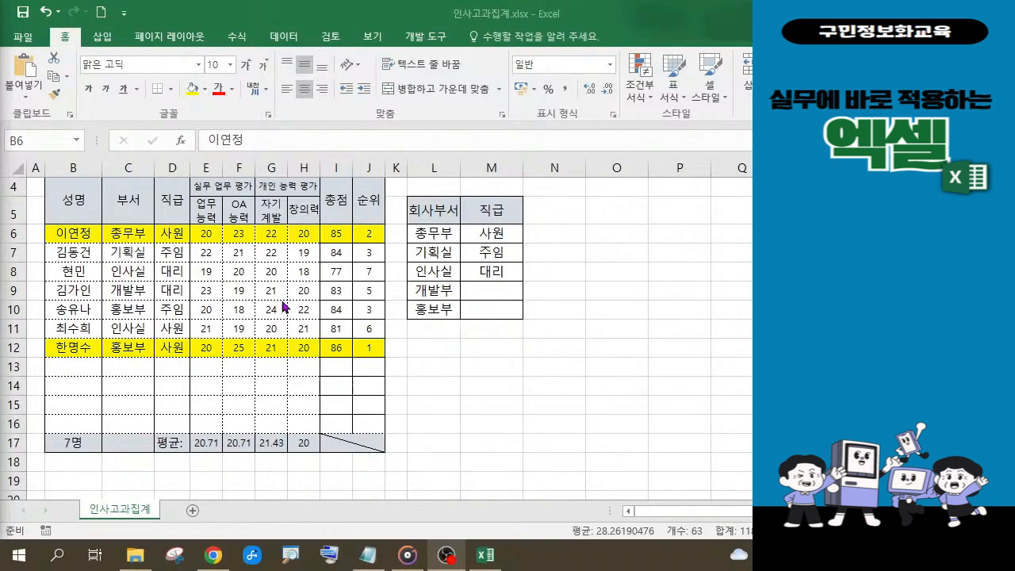
{"action": "key", "text": "ctrl+shift+Right"}
{"action": "key", "text": "ctrl+shift+Down"}
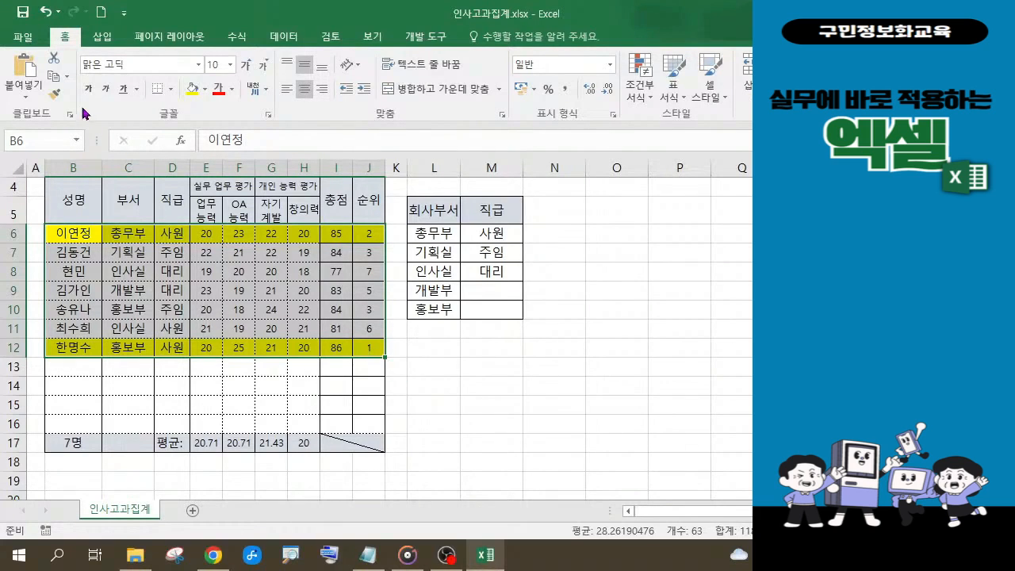
{"action": "left_click", "coordinate": [653, 106]}
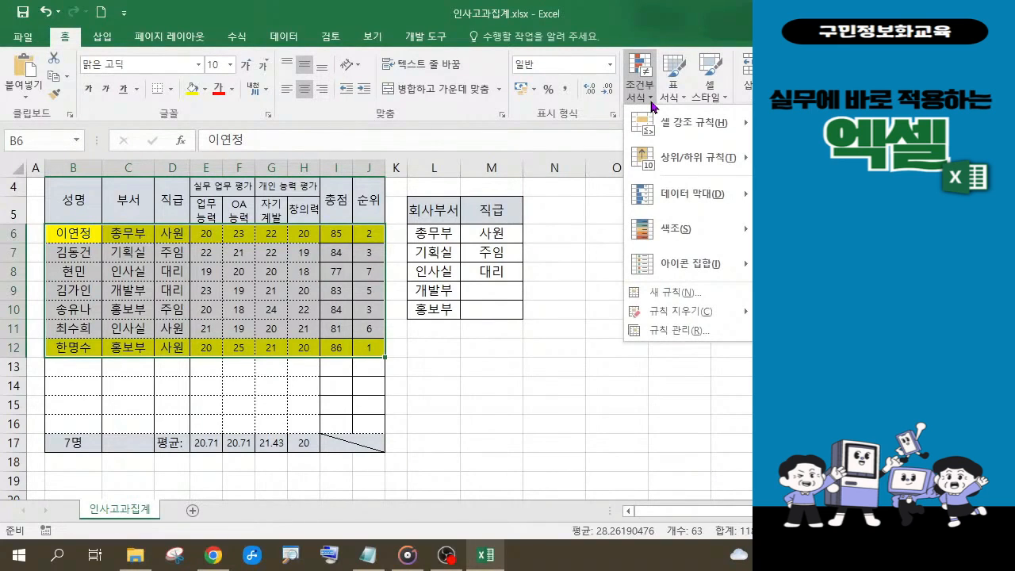
{"action": "left_click", "coordinate": [664, 339]}
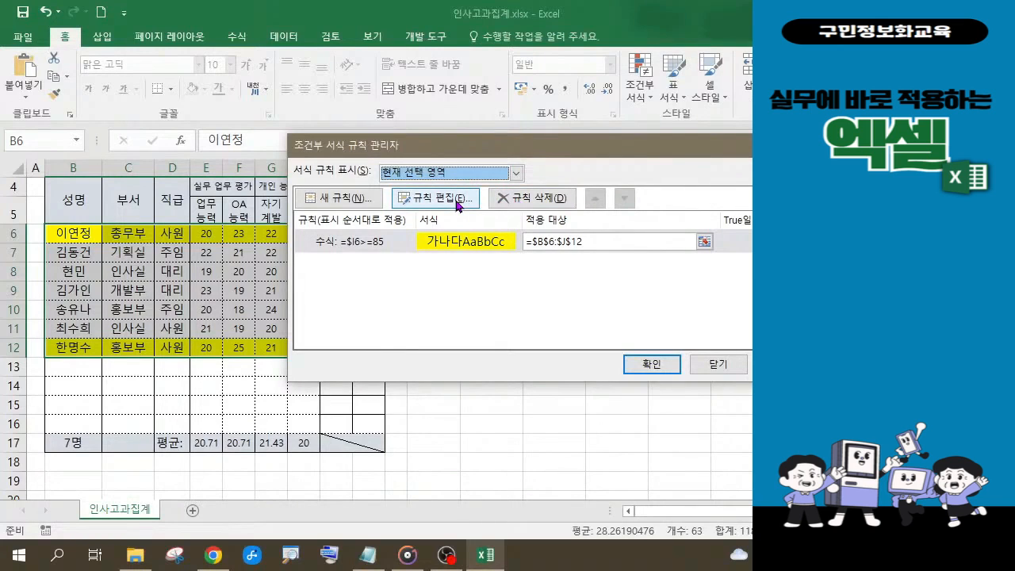
{"action": "left_click", "coordinate": [524, 204]}
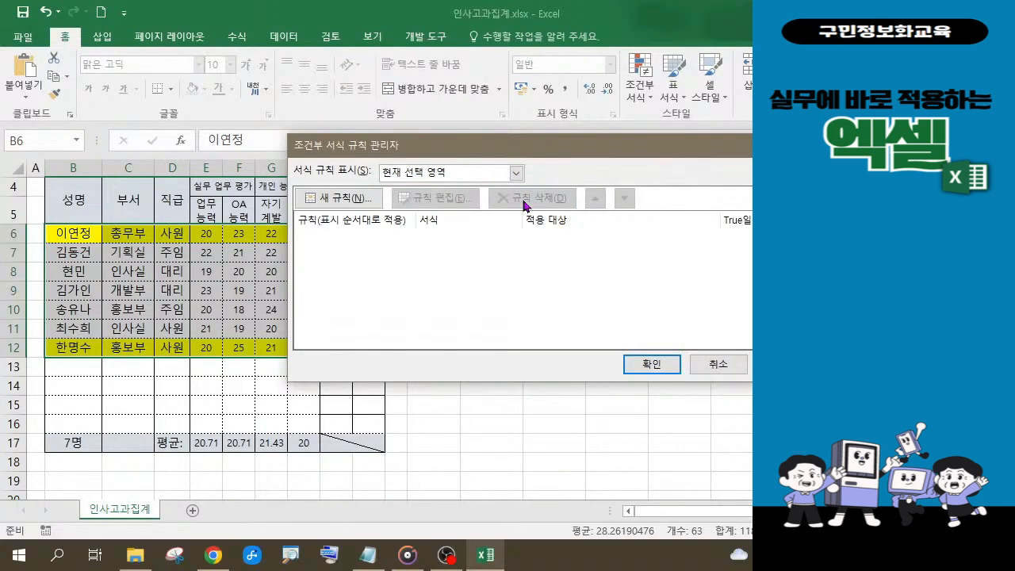
{"action": "left_click", "coordinate": [644, 367]}
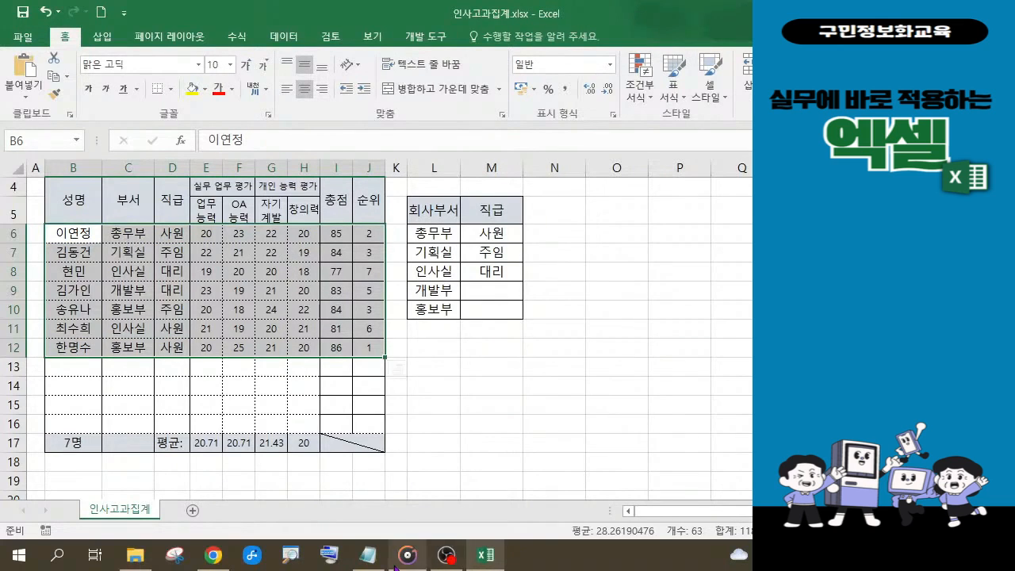
{"action": "left_click", "coordinate": [369, 556]}
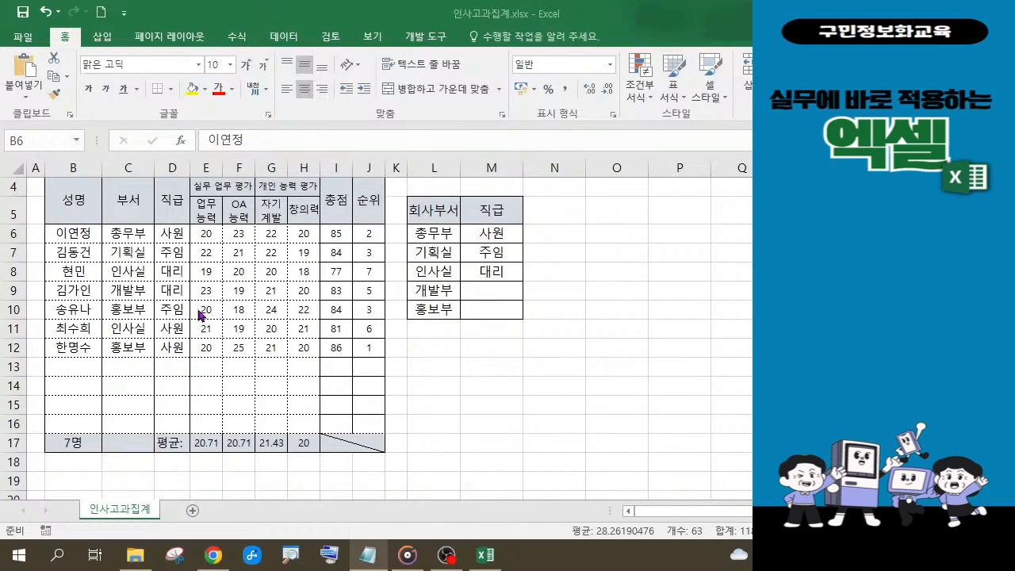
{"action": "key", "text": "ctrl+a"}
Step: Set the OA 능력 scores in F9 and F11 and the 창의력 score in H9 to 25
{"action": "left_click", "coordinate": [241, 291]}
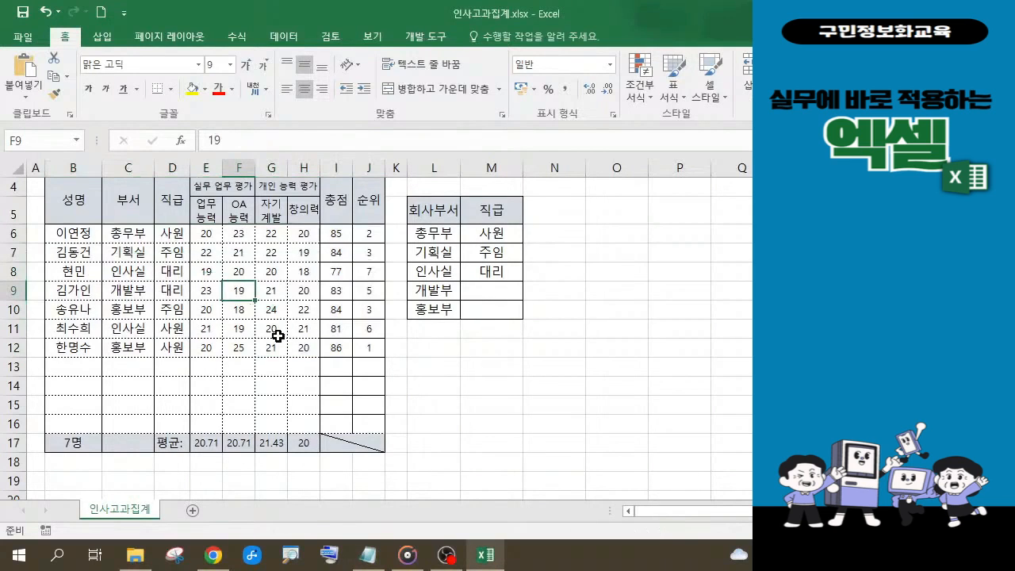
{"action": "type", "text": "25"}
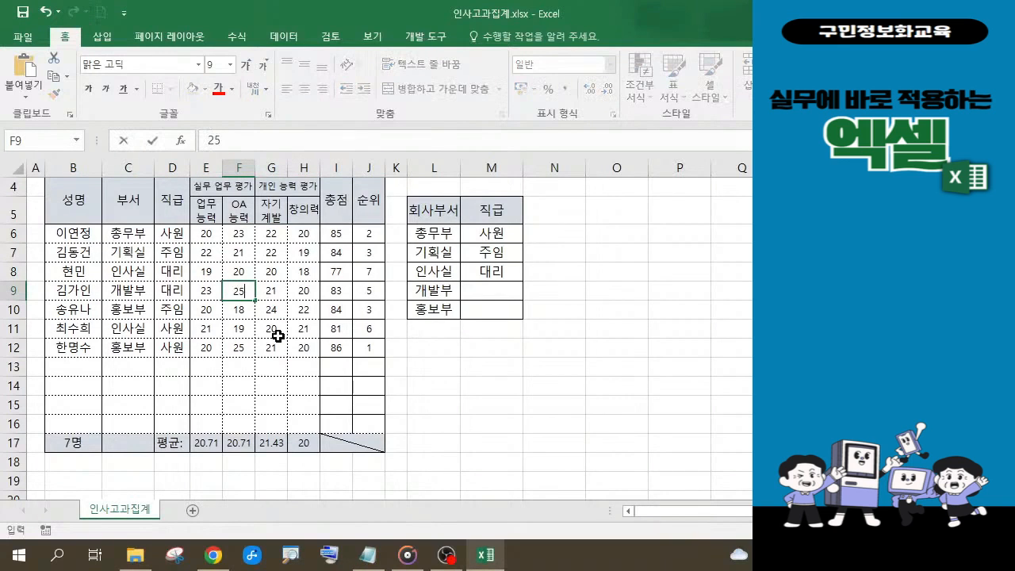
{"action": "left_click", "coordinate": [305, 291]}
{"action": "type", "text": "25"}
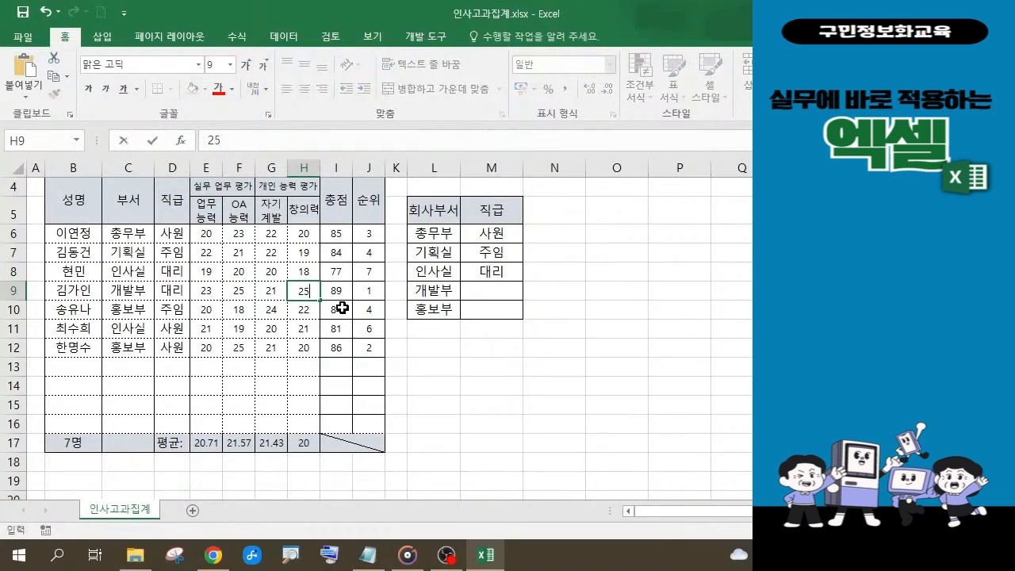
{"action": "key", "text": "Return"}
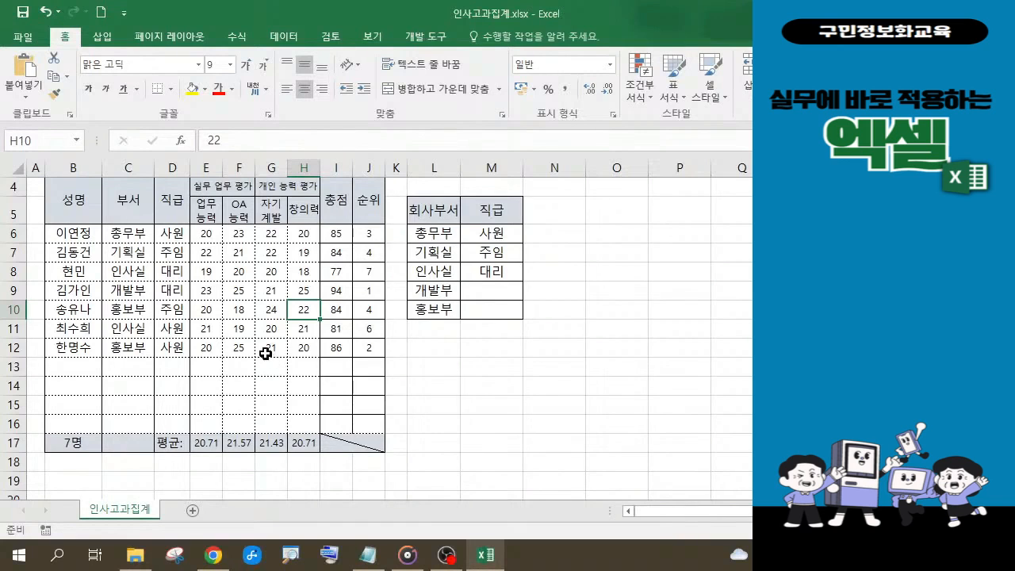
{"action": "left_click", "coordinate": [246, 330]}
{"action": "type", "text": "25"}
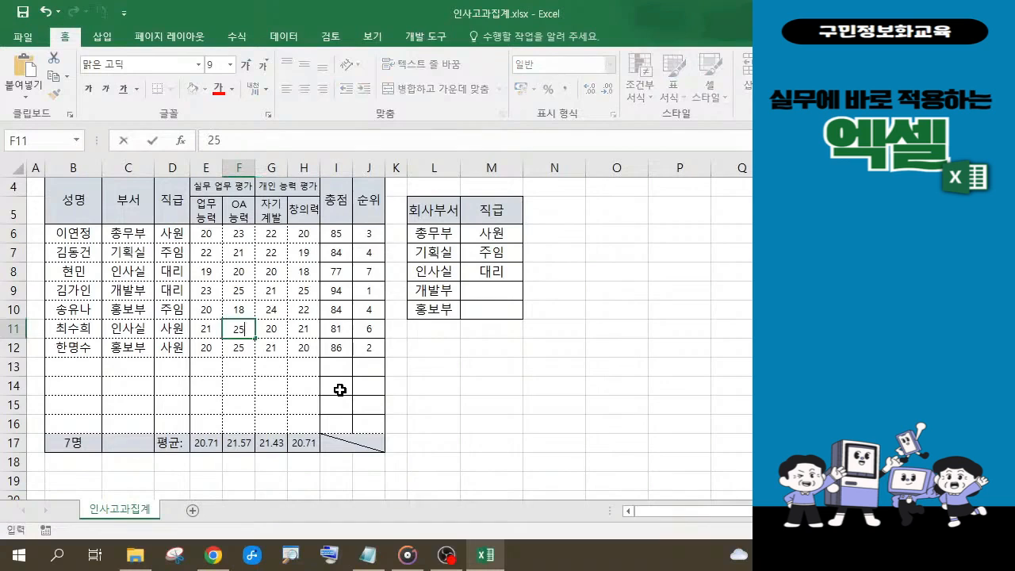
{"action": "key", "text": "Return"}
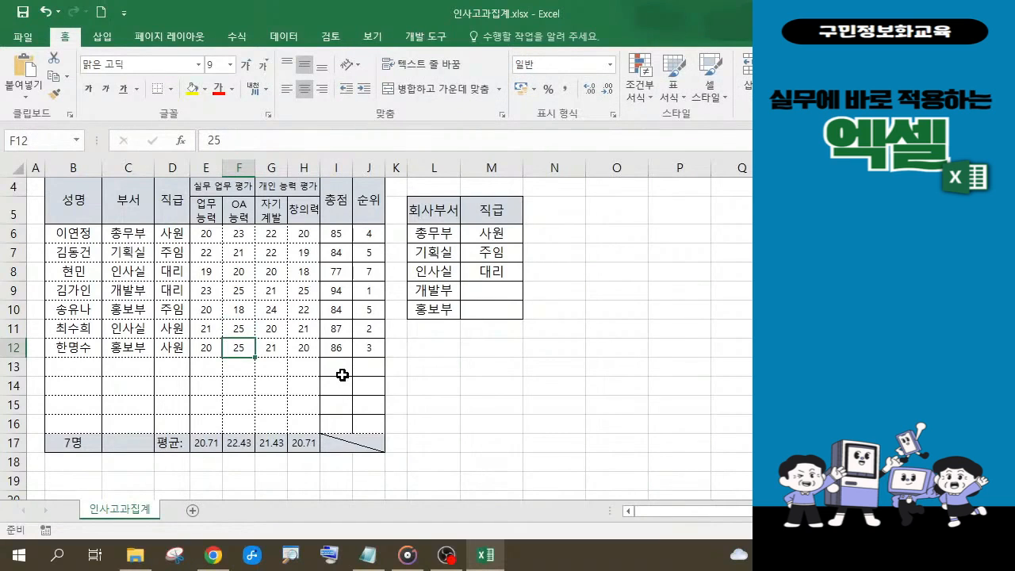
Step: Set the 창의력 score in H11 to 25
{"action": "left_click", "coordinate": [313, 330]}
{"action": "type", "text": "25"}
{"action": "key", "text": "Return"}
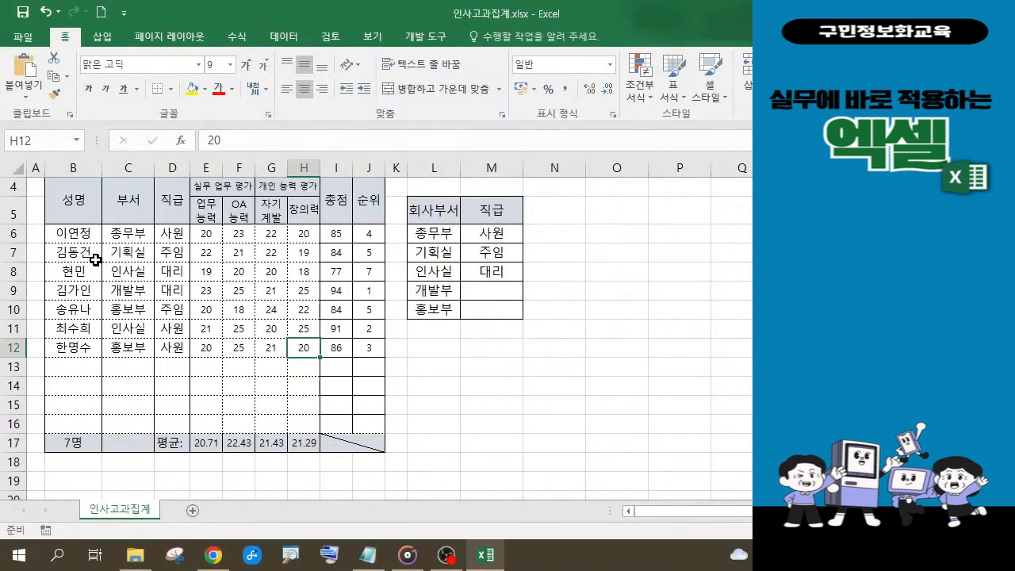
Step: Start a new conditional formatting rule for B6:J12 that uses a formula to determine which cells to format
{"action": "left_click_drag", "start_coordinate": [72, 233], "coordinate": [370, 348]}
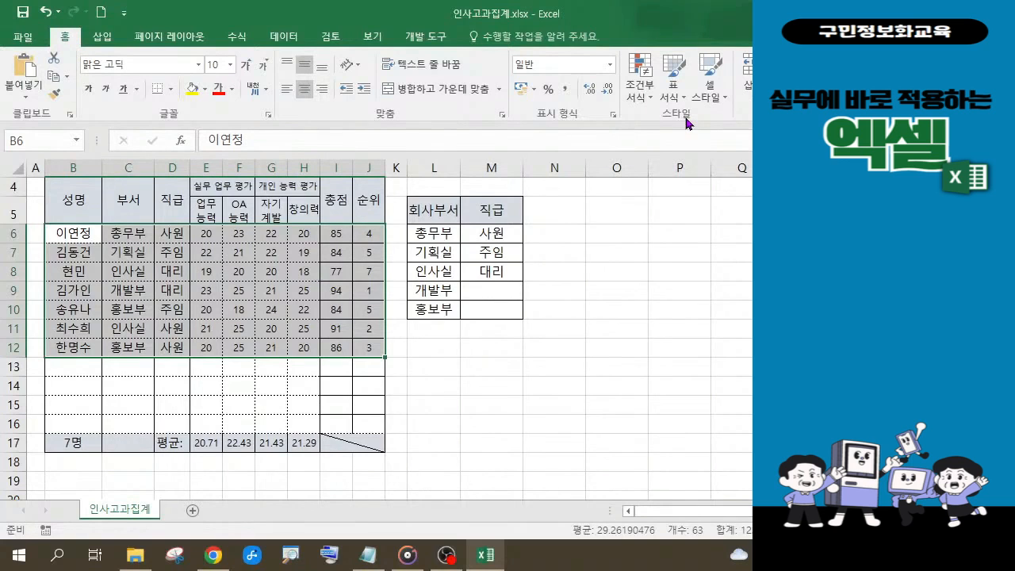
{"action": "key", "text": "ctrl+q"}
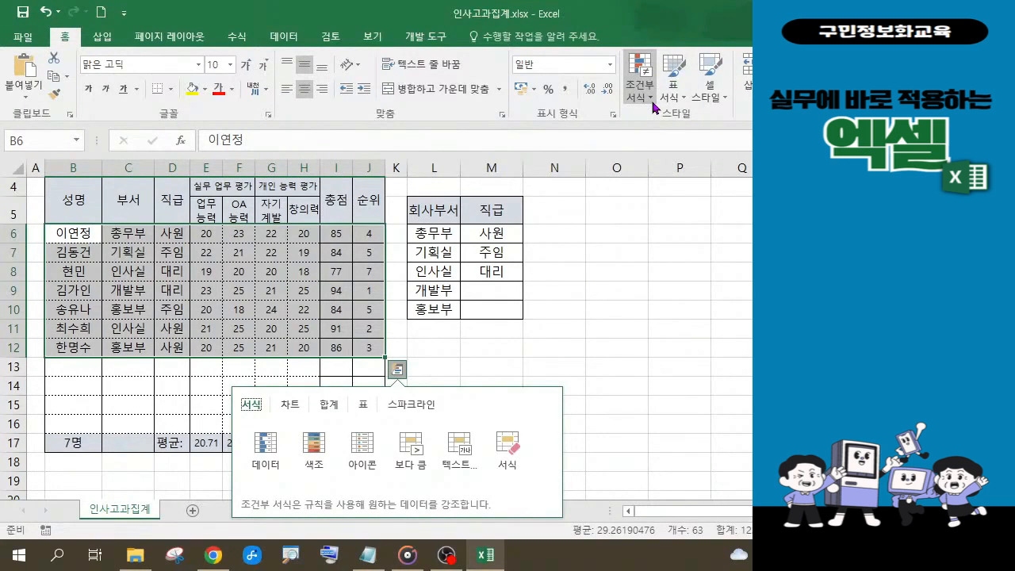
{"action": "left_click", "coordinate": [655, 95]}
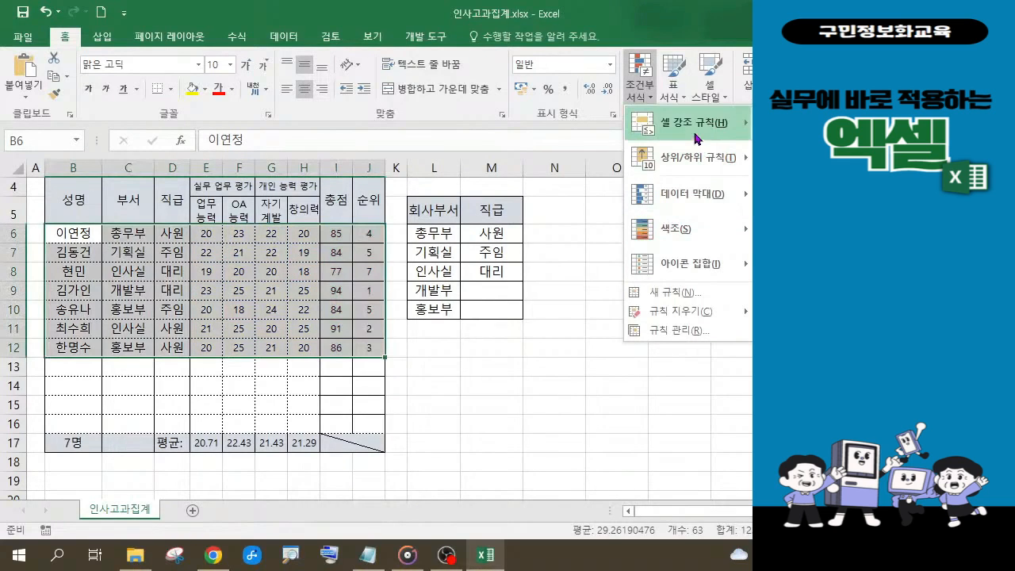
{"action": "left_click", "coordinate": [660, 293]}
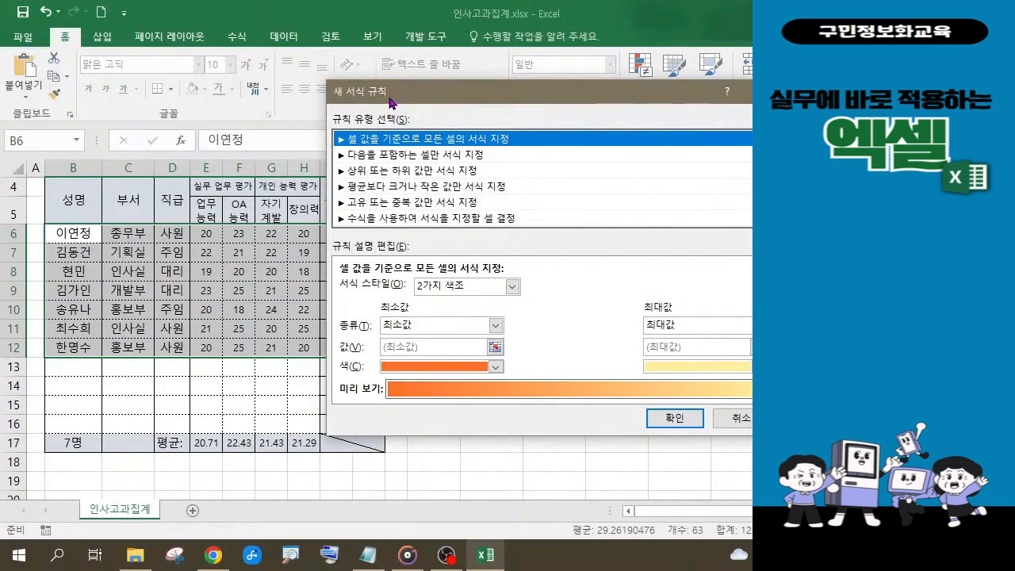
{"action": "left_click", "coordinate": [403, 218]}
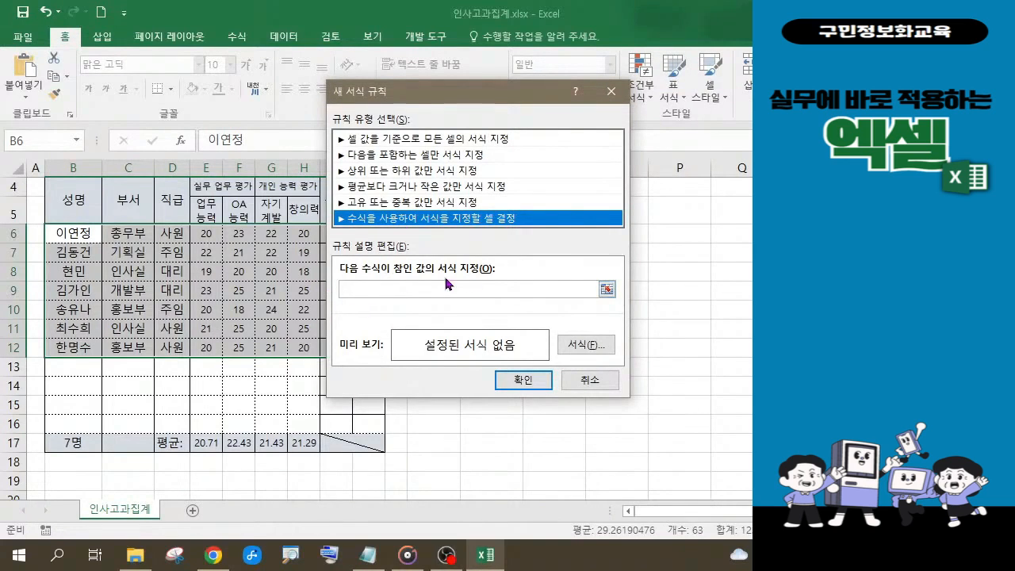
{"action": "left_click", "coordinate": [373, 288]}
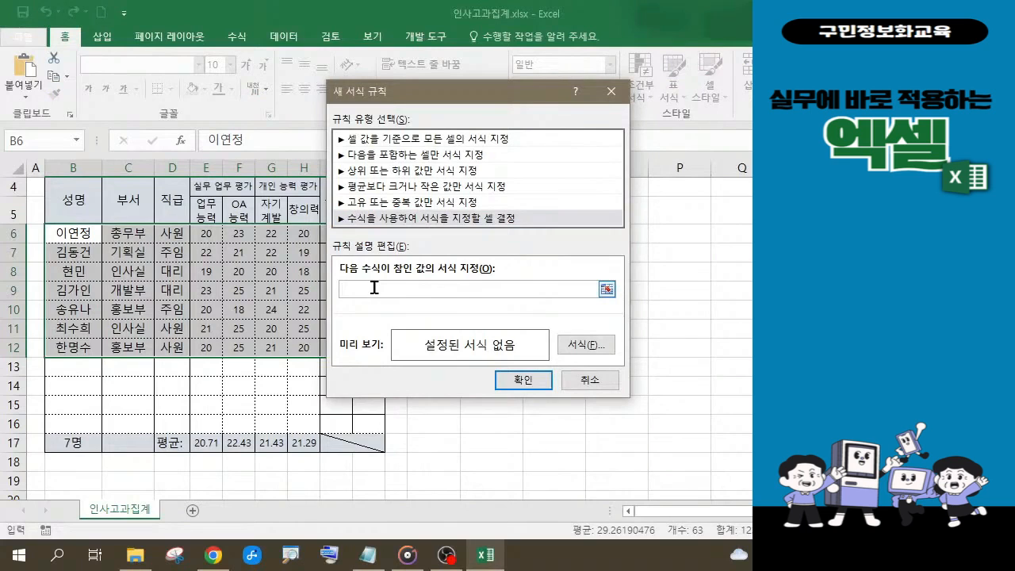
Step: Set the new rule's formula to =$I6>=90, keeping the 총점 column absolute and the row relative
{"action": "type", "text": "="}
{"action": "left_click_drag", "start_coordinate": [412, 97], "coordinate": [491, 103]}
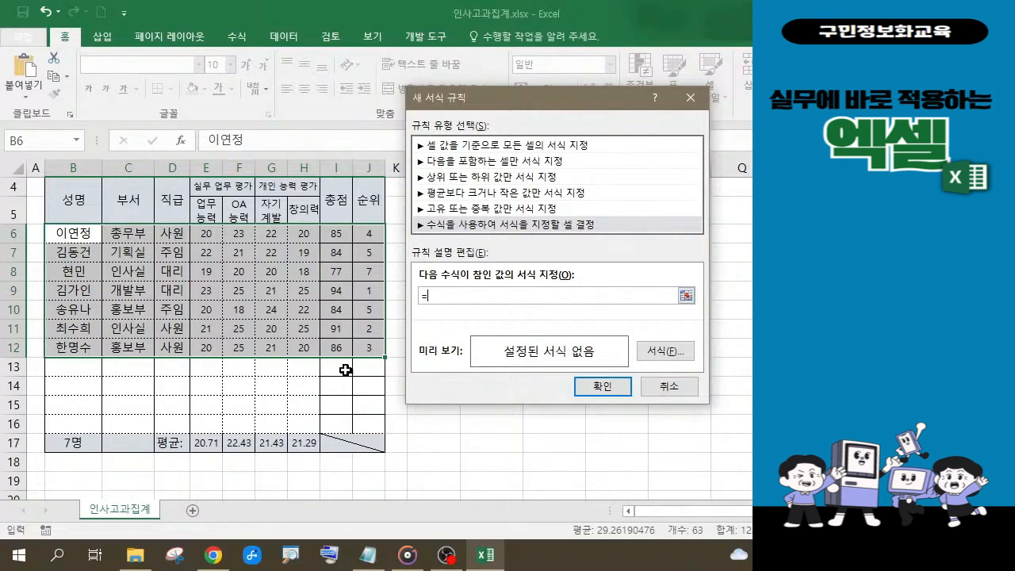
{"action": "left_click", "coordinate": [339, 234]}
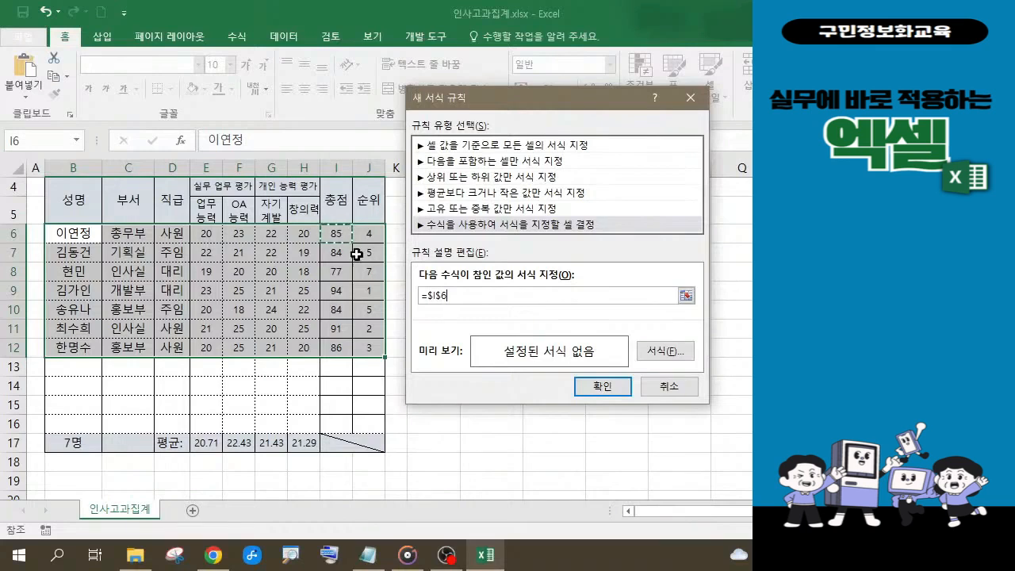
{"action": "left_click", "coordinate": [438, 294]}
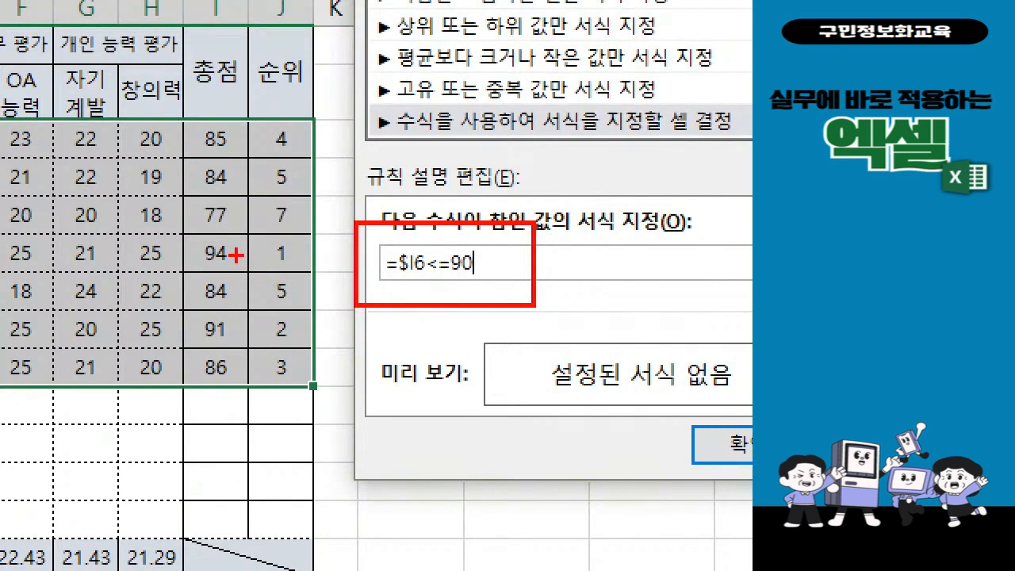
{"action": "left_click_drag", "start_coordinate": [172, 239], "coordinate": [239, 267]}
{"action": "left_click_drag", "start_coordinate": [180, 311], "coordinate": [244, 350]}
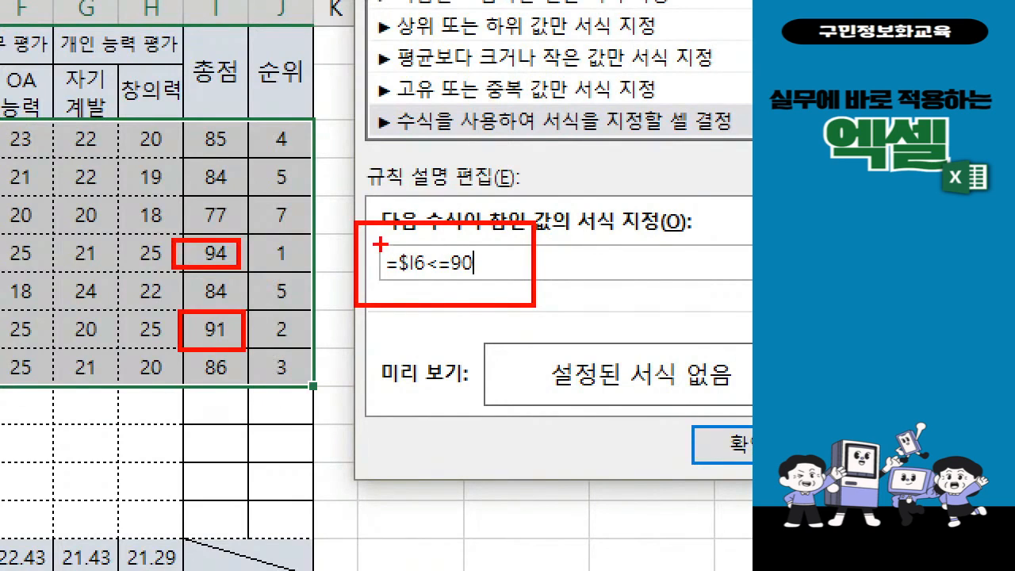
{"action": "left_click_drag", "start_coordinate": [379, 241], "coordinate": [315, 155]}
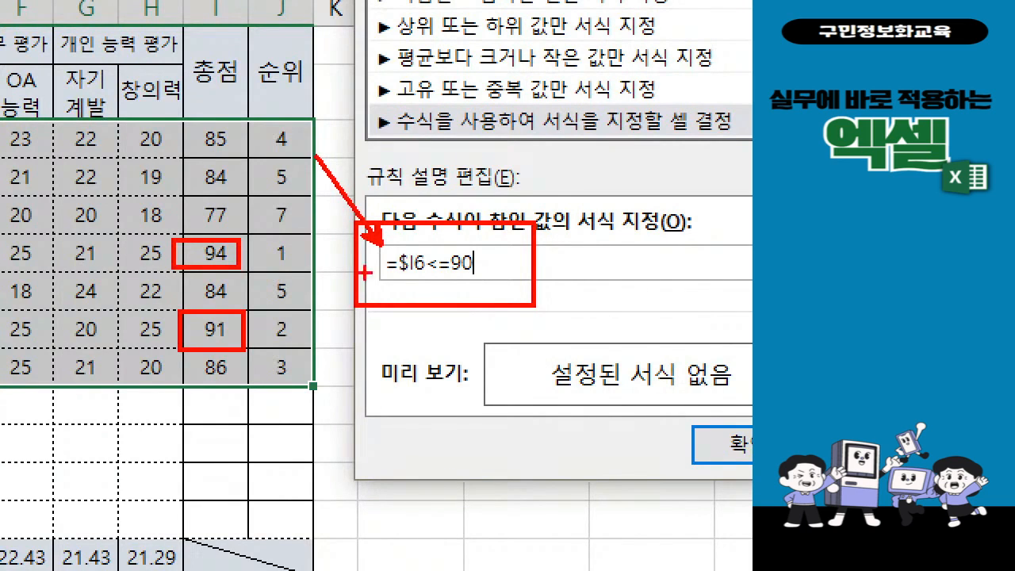
{"action": "mouse_move", "coordinate": [195, 214]}
{"action": "left_mouse_down"}
{"action": "mouse_move", "coordinate": [207, 233]}
{"action": "mouse_move", "coordinate": [233, 207]}
{"action": "left_mouse_up"}
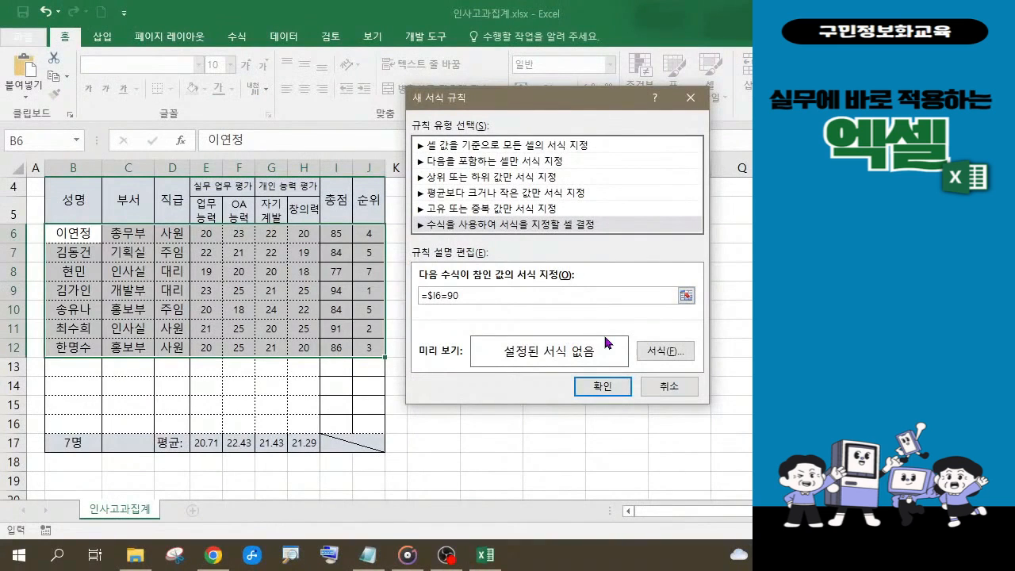
{"action": "type", "text": ">"}
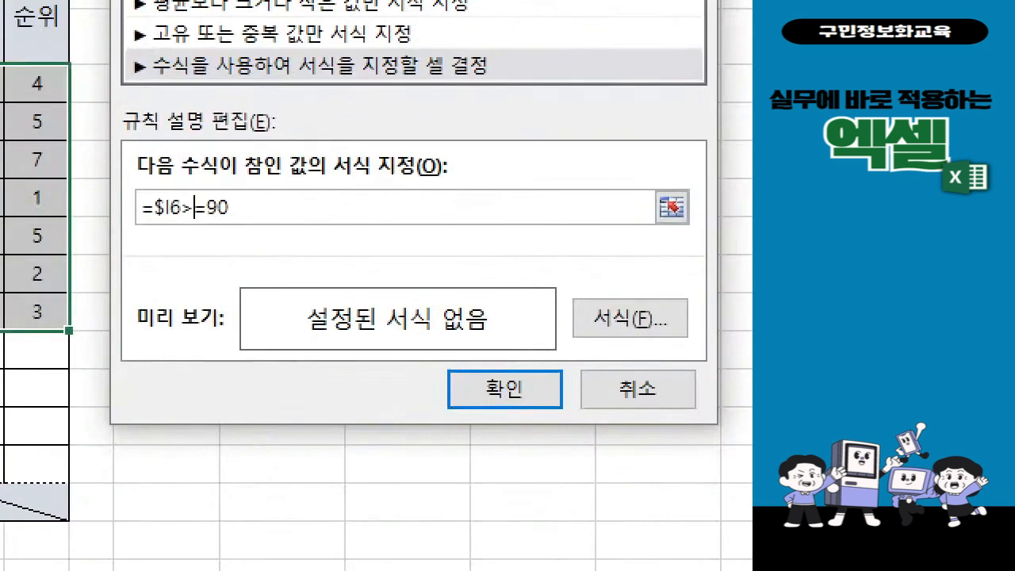
{"action": "mouse_move", "coordinate": [118, 170]}
{"action": "left_mouse_down"}
{"action": "mouse_move", "coordinate": [256, 227]}
{"action": "mouse_move", "coordinate": [260, 238]}
{"action": "left_mouse_up"}
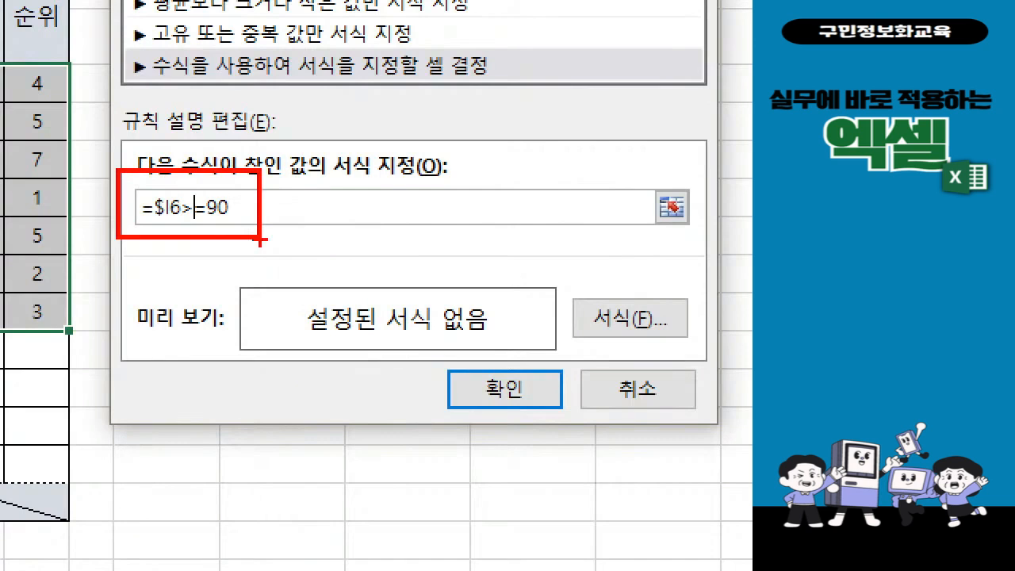
{"action": "mouse_move", "coordinate": [642, 337]}
{"action": "left_mouse_down"}
{"action": "mouse_move", "coordinate": [548, 313]}
{"action": "mouse_move", "coordinate": [626, 264]}
{"action": "left_mouse_up"}
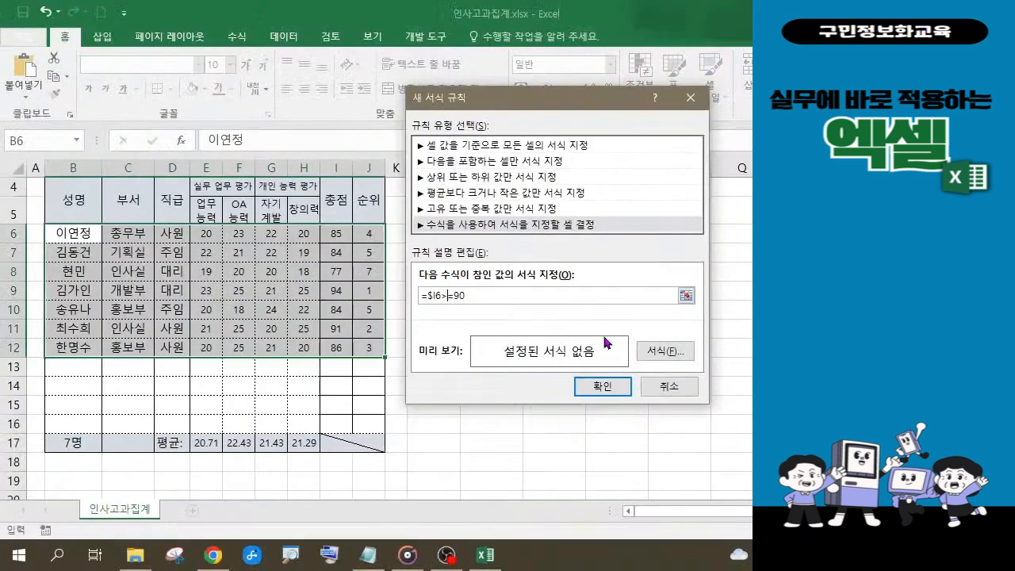
Step: Give the new rule a bold italic (굵은 기울임꼴) font in standard blue and apply it to B6:J12
{"action": "left_click", "coordinate": [648, 355]}
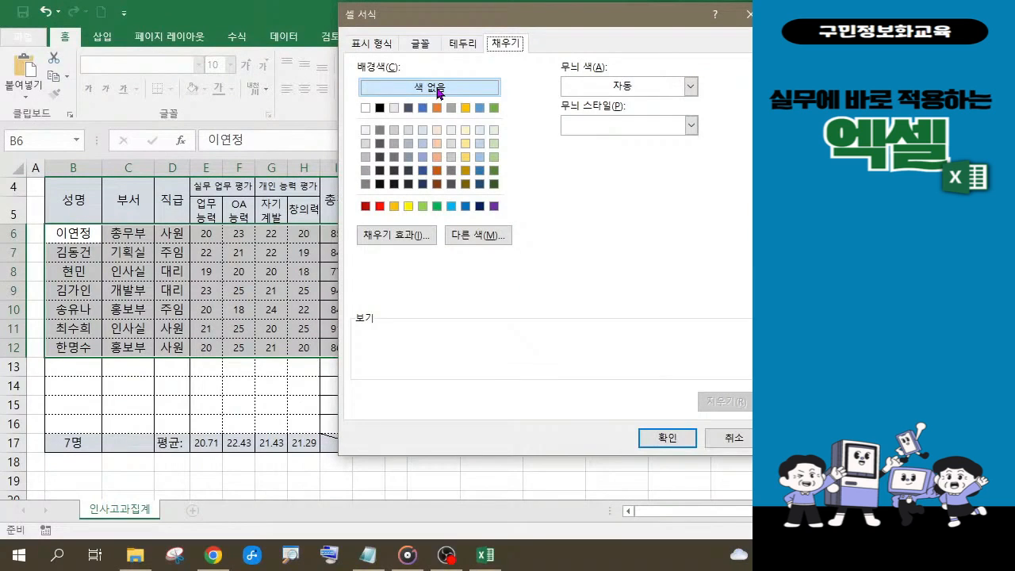
{"action": "left_click", "coordinate": [424, 46]}
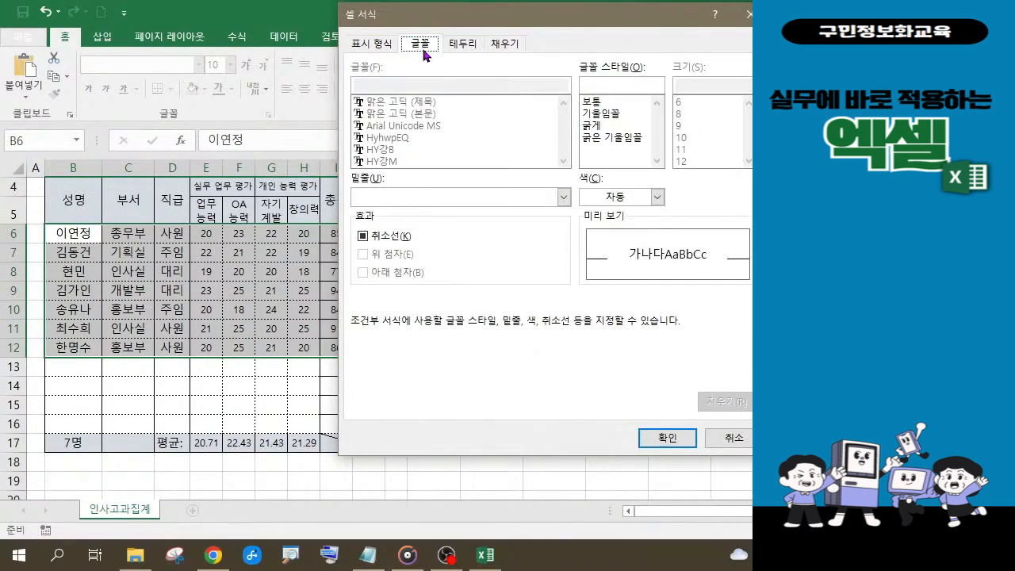
{"action": "left_click", "coordinate": [625, 139]}
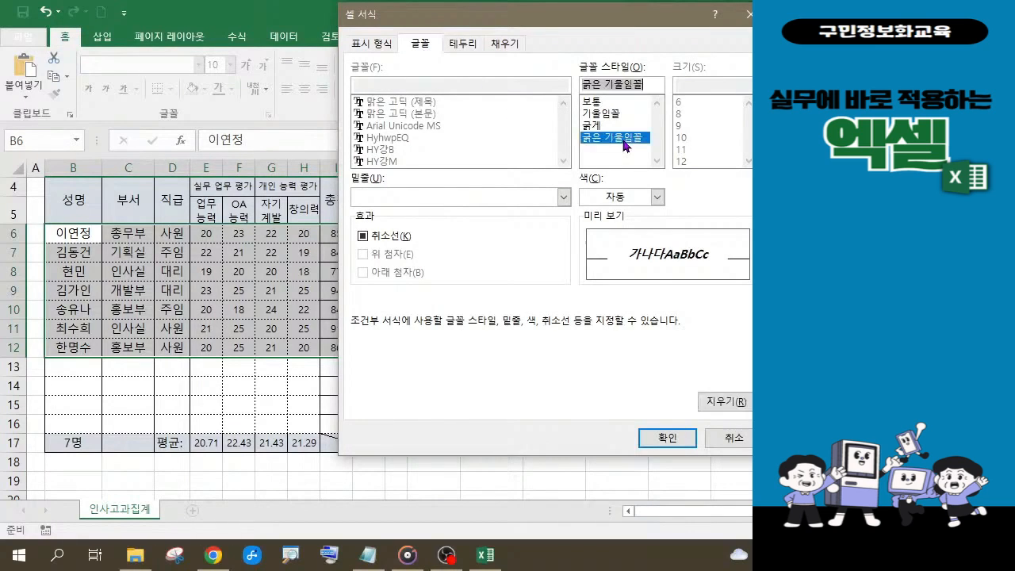
{"action": "left_click", "coordinate": [657, 198]}
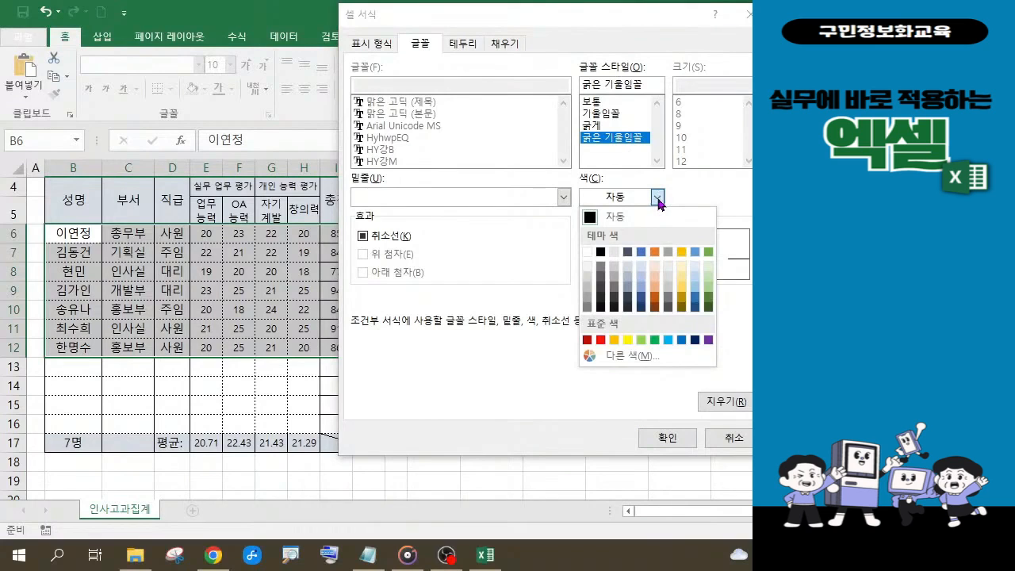
{"action": "left_click", "coordinate": [681, 340]}
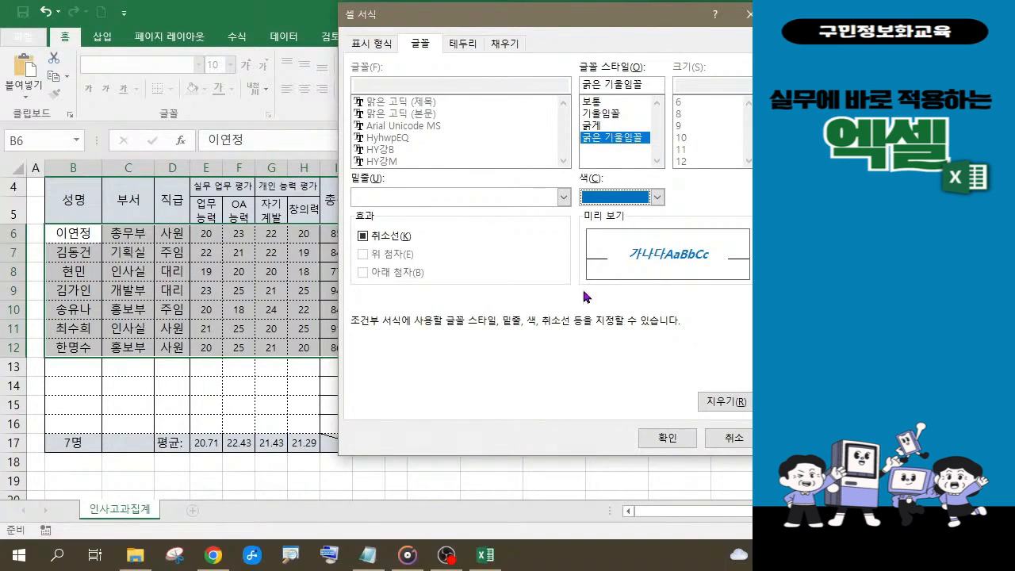
{"action": "left_click", "coordinate": [666, 440]}
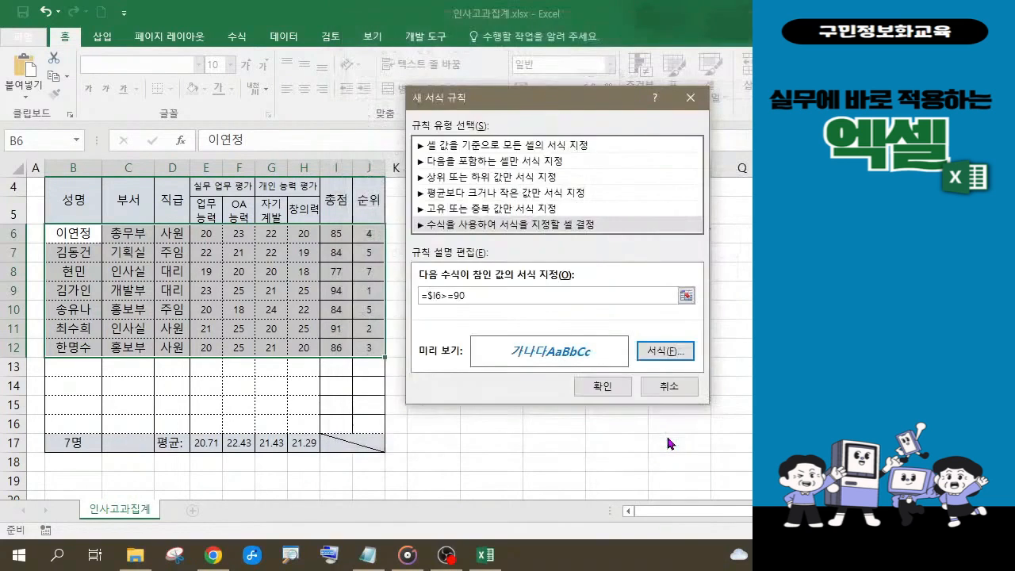
{"action": "left_click", "coordinate": [602, 386]}
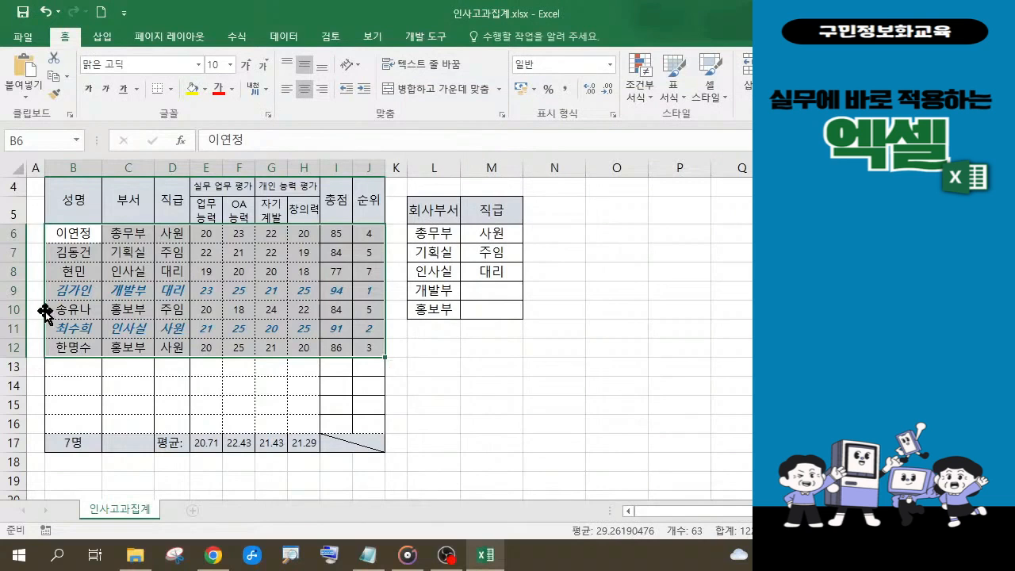
{"action": "left_click", "coordinate": [551, 422]}
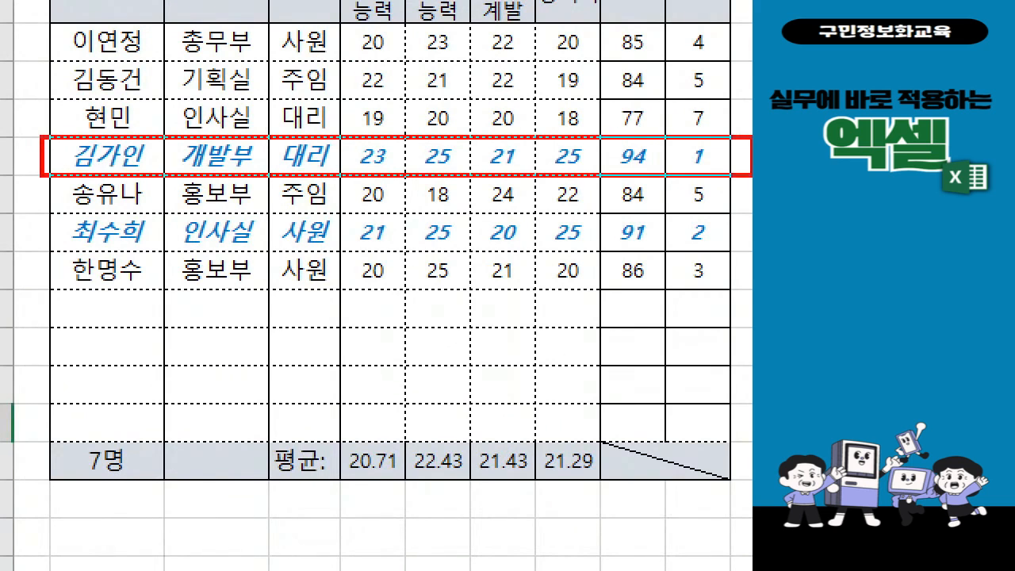
{"action": "left_click_drag", "start_coordinate": [37, 208], "coordinate": [70, 211]}
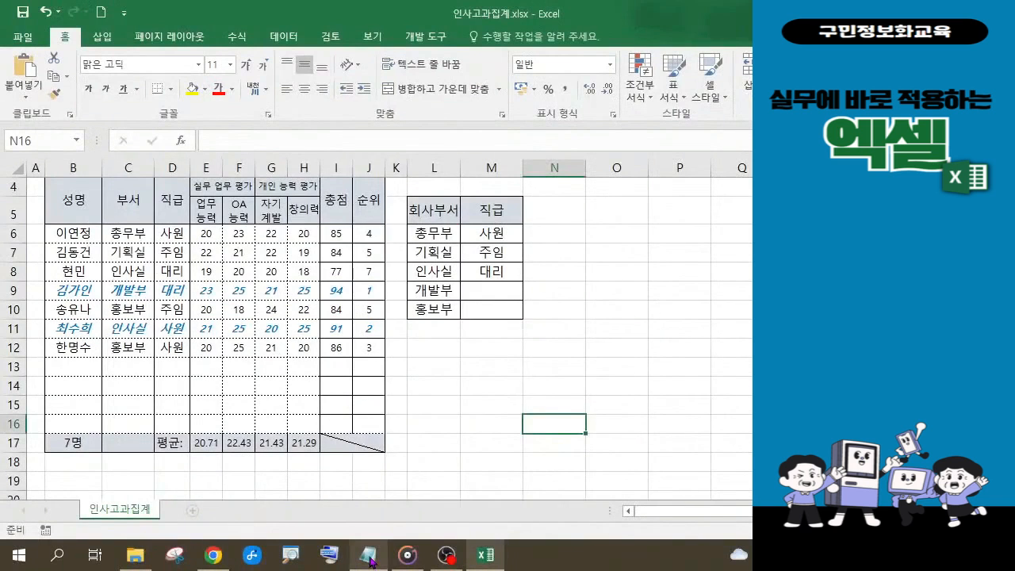
{"action": "left_click", "coordinate": [369, 556]}
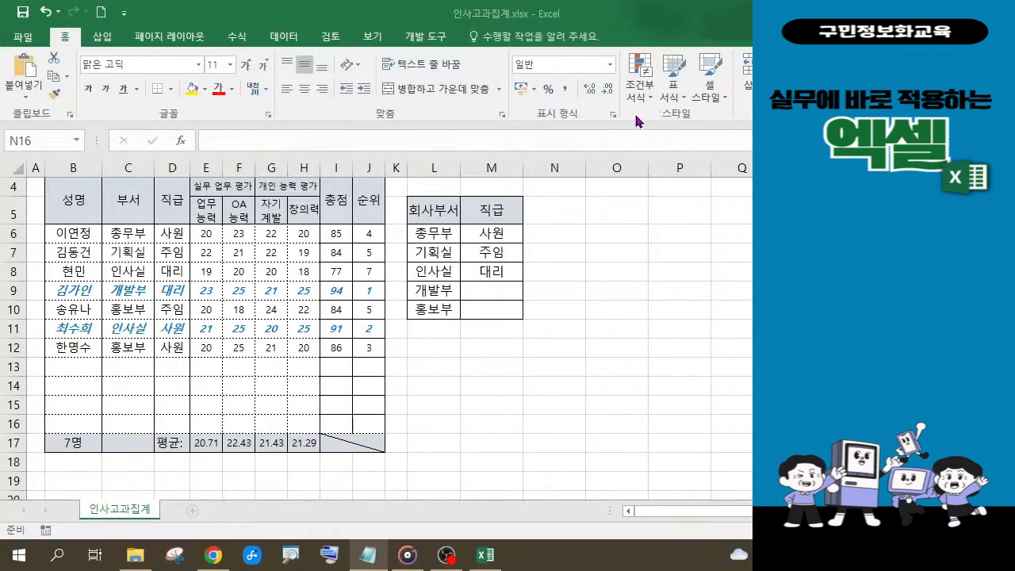
{"action": "left_click", "coordinate": [225, 276]}
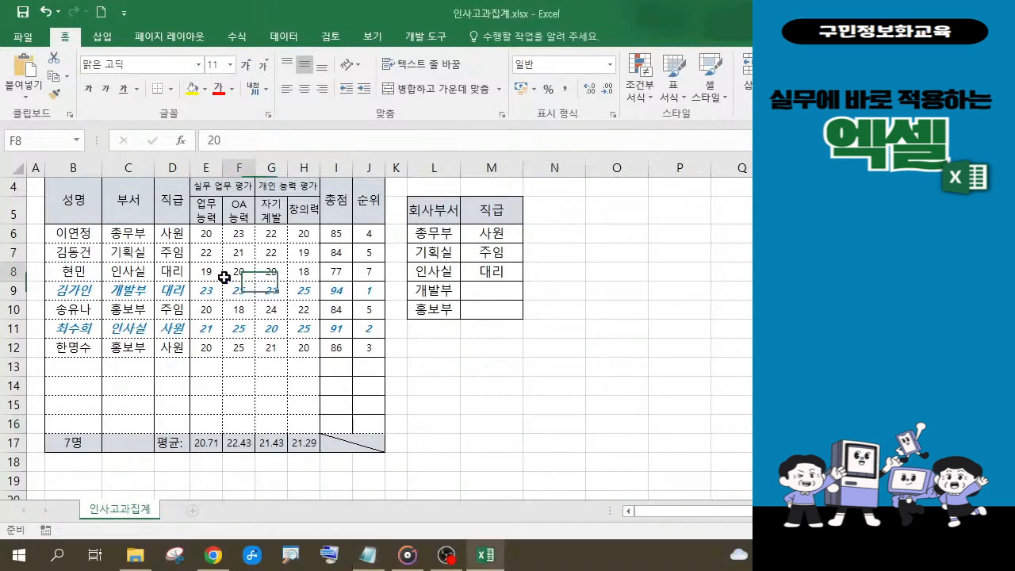
Step: Select B6:J12, review its rule in the conditional formatting rule manager, and close the manager
{"action": "left_click_drag", "start_coordinate": [76, 235], "coordinate": [359, 342]}
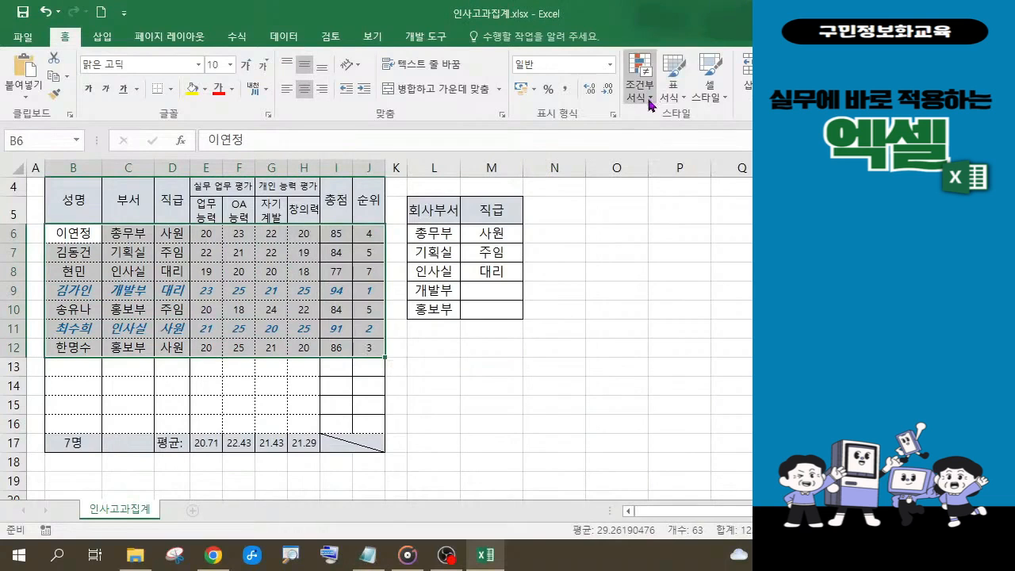
{"action": "left_click", "coordinate": [651, 104]}
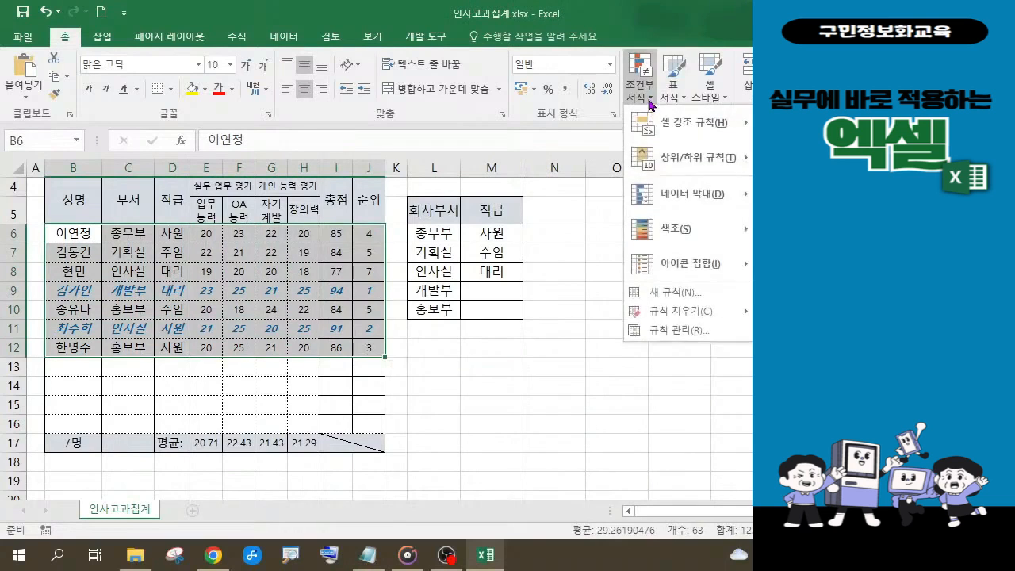
{"action": "left_click", "coordinate": [664, 331]}
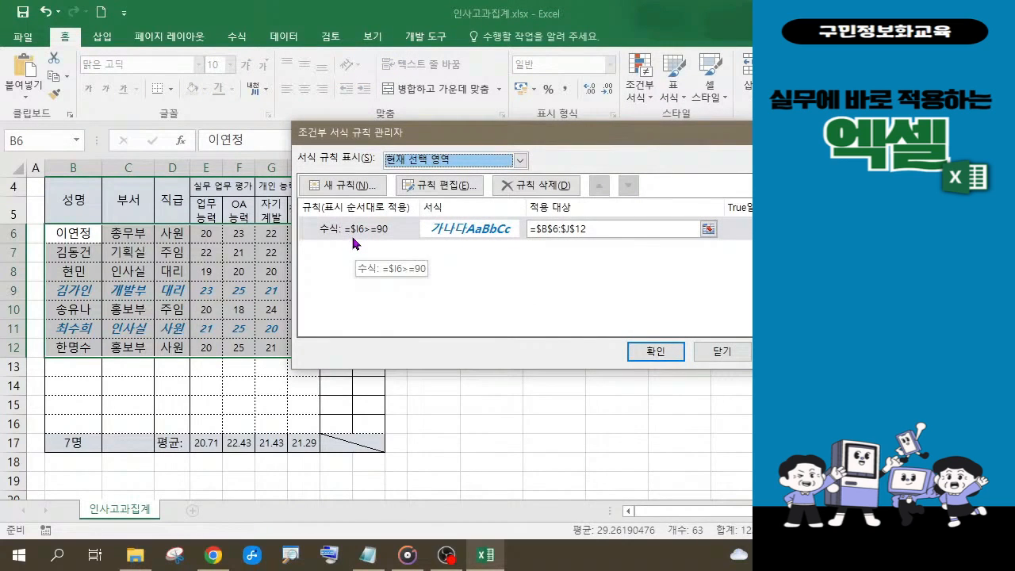
{"action": "left_click", "coordinate": [671, 361]}
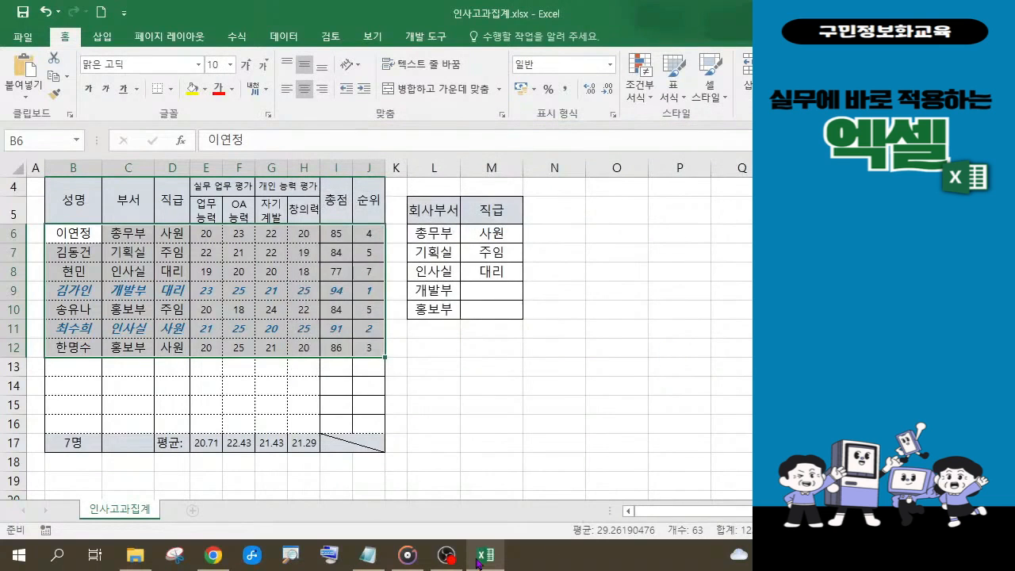
Step: Reopen the conditional formatting rule manager for the selected range B6:J12 to check the rule's formula, format and target range
{"action": "left_click", "coordinate": [369, 556]}
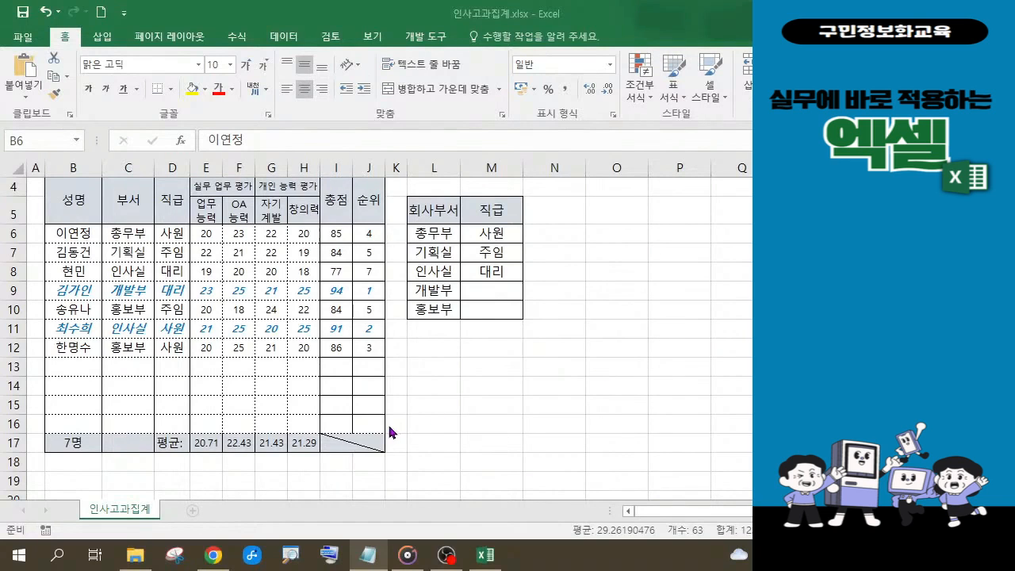
{"action": "left_click", "coordinate": [234, 305]}
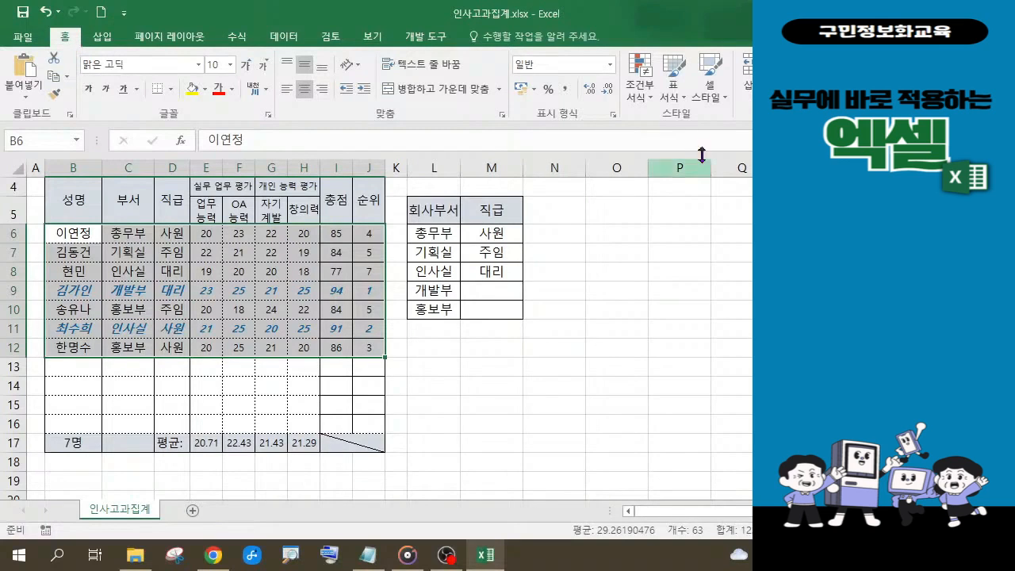
{"action": "left_click", "coordinate": [650, 100]}
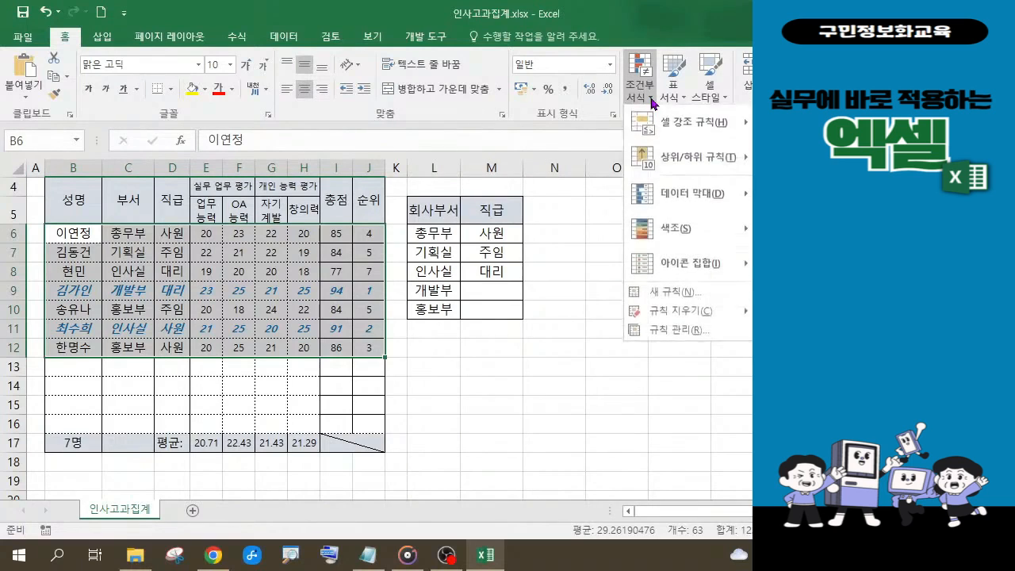
{"action": "left_click", "coordinate": [670, 331]}
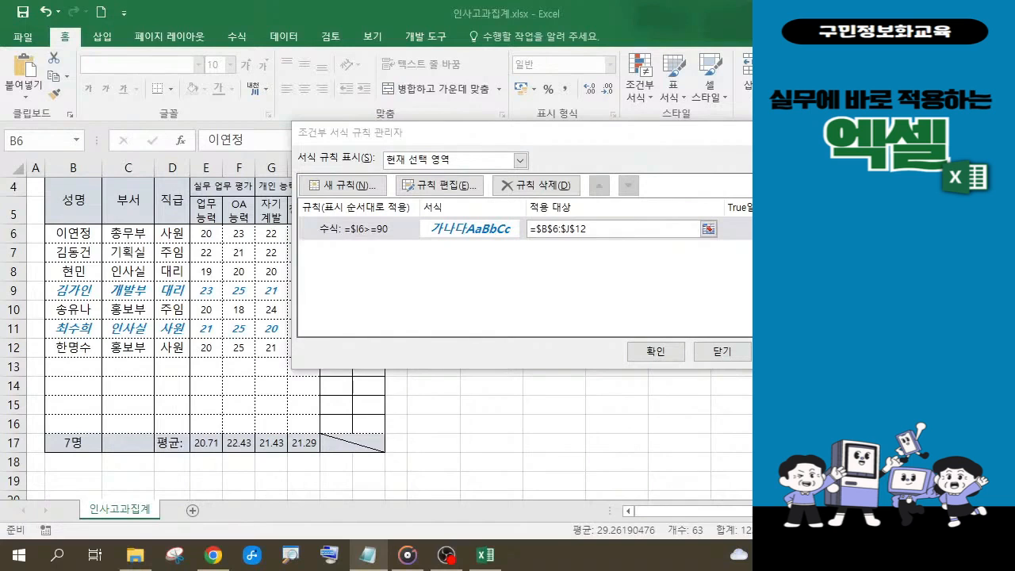
Step: Add a new conditional formatting rule for B6:J12 that uses a formula to determine which cells to format
{"action": "left_click", "coordinate": [530, 125]}
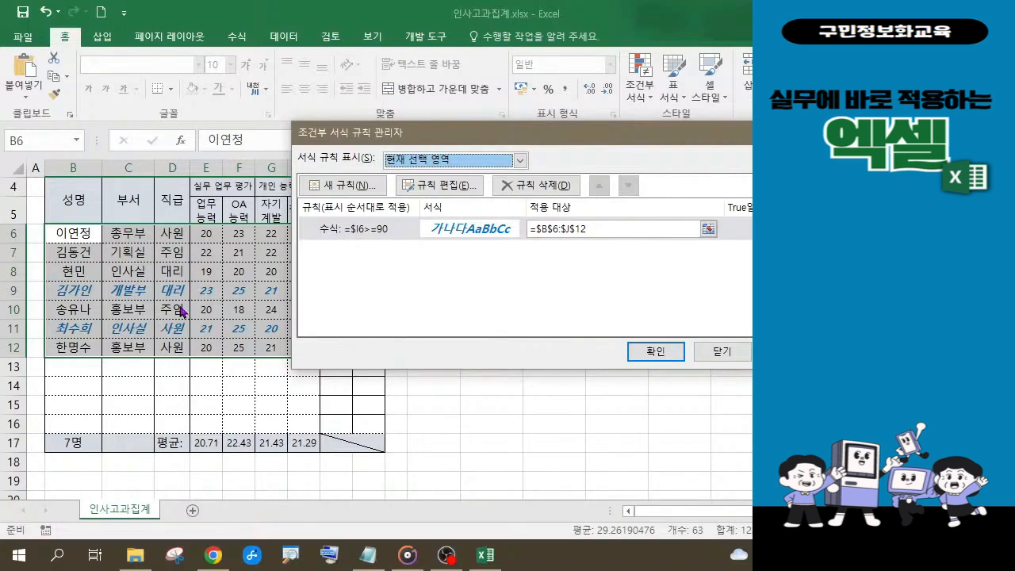
{"action": "left_click", "coordinate": [339, 187]}
{"action": "left_click_drag", "start_coordinate": [401, 91], "coordinate": [340, 82]}
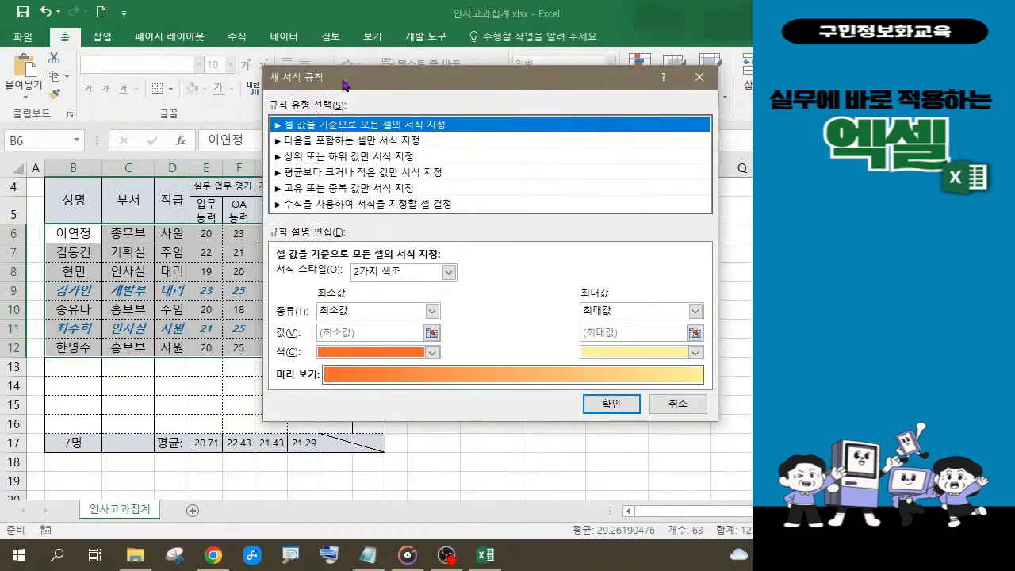
{"action": "left_click", "coordinate": [347, 204]}
{"action": "left_click", "coordinate": [326, 278]}
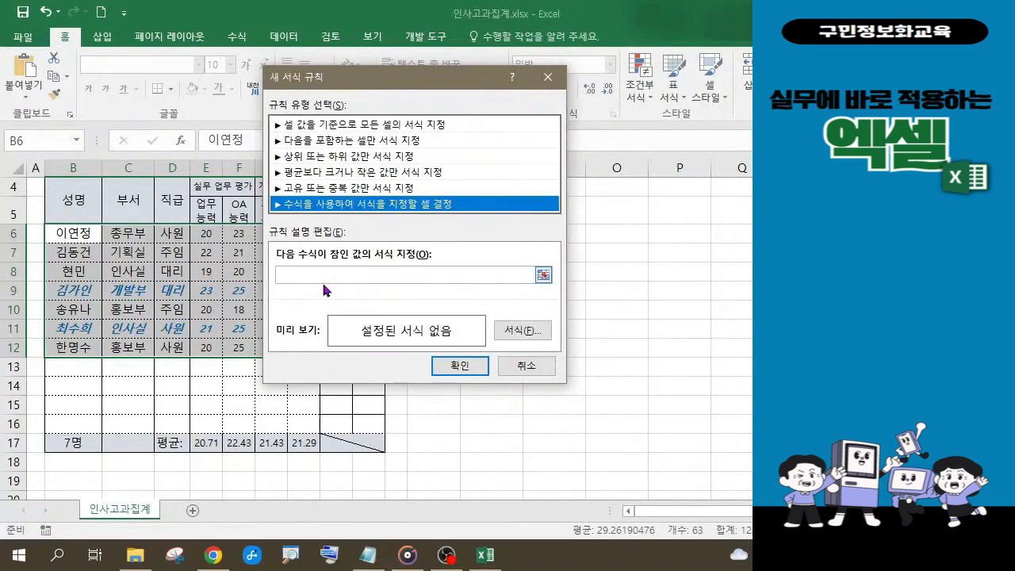
{"action": "left_click_drag", "start_coordinate": [345, 81], "coordinate": [508, 86]}
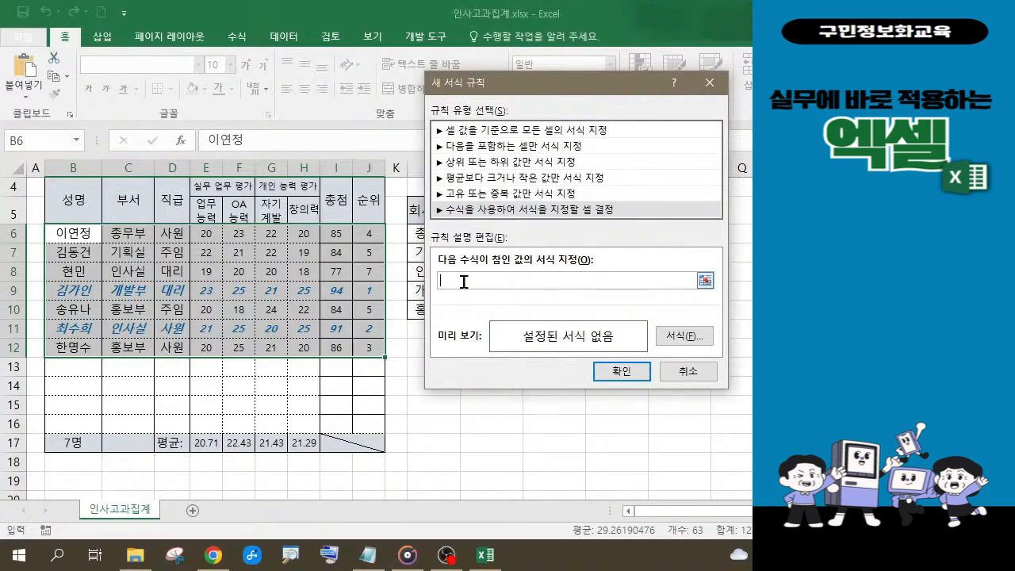
Step: Set the new rule's formula to =$I6<80, keeping the 총점 column absolute and the row relative
{"action": "type", "text": "="}
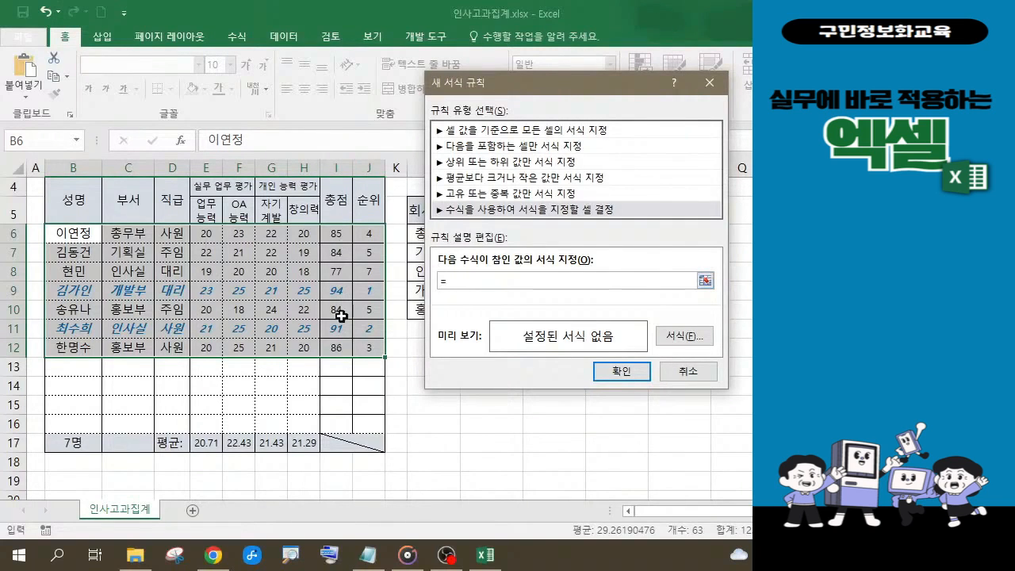
{"action": "left_click", "coordinate": [337, 233]}
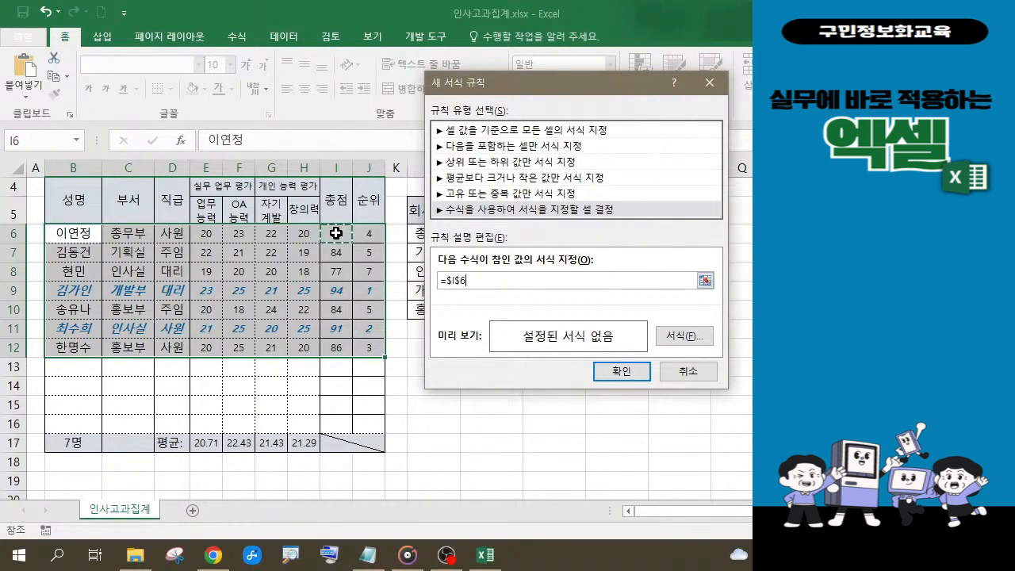
{"action": "left_click", "coordinate": [464, 281]}
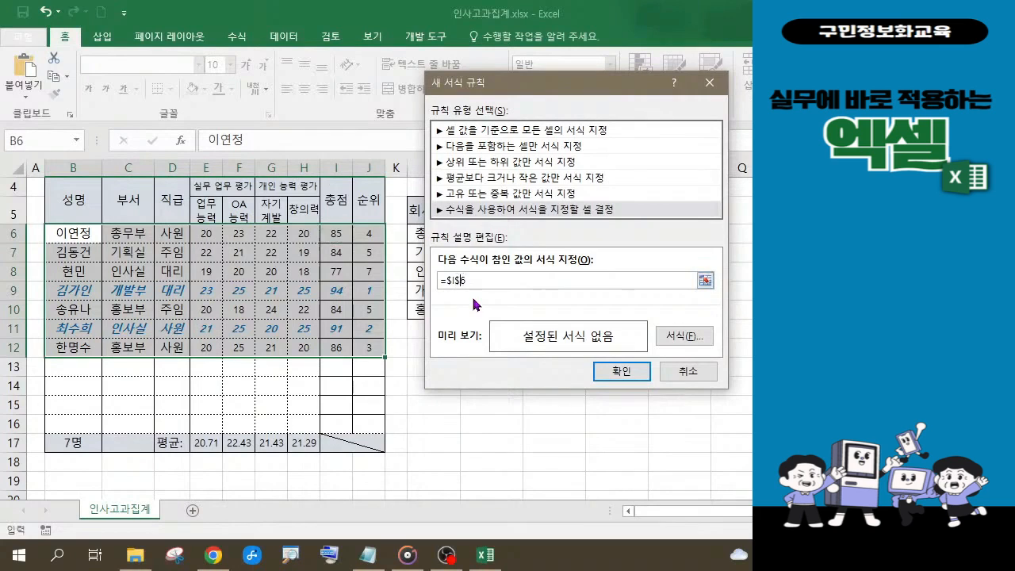
{"action": "key", "text": "BackSpace"}
{"action": "type", "text": "<80"}
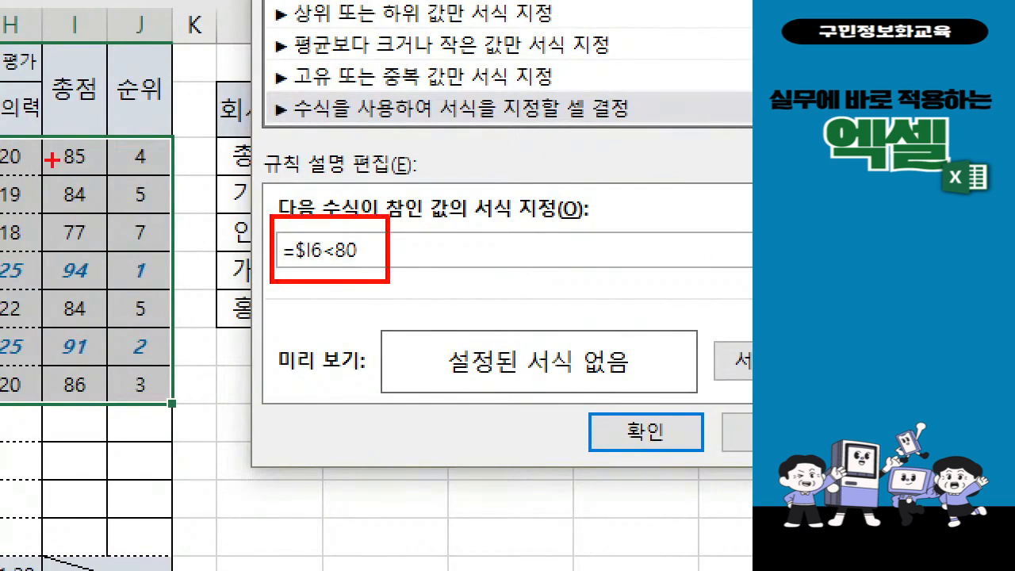
{"action": "mouse_move", "coordinate": [46, 133]}
{"action": "left_mouse_down"}
{"action": "mouse_move", "coordinate": [74, 148]}
{"action": "mouse_move", "coordinate": [109, 254]}
{"action": "mouse_move", "coordinate": [109, 383]}
{"action": "left_mouse_up"}
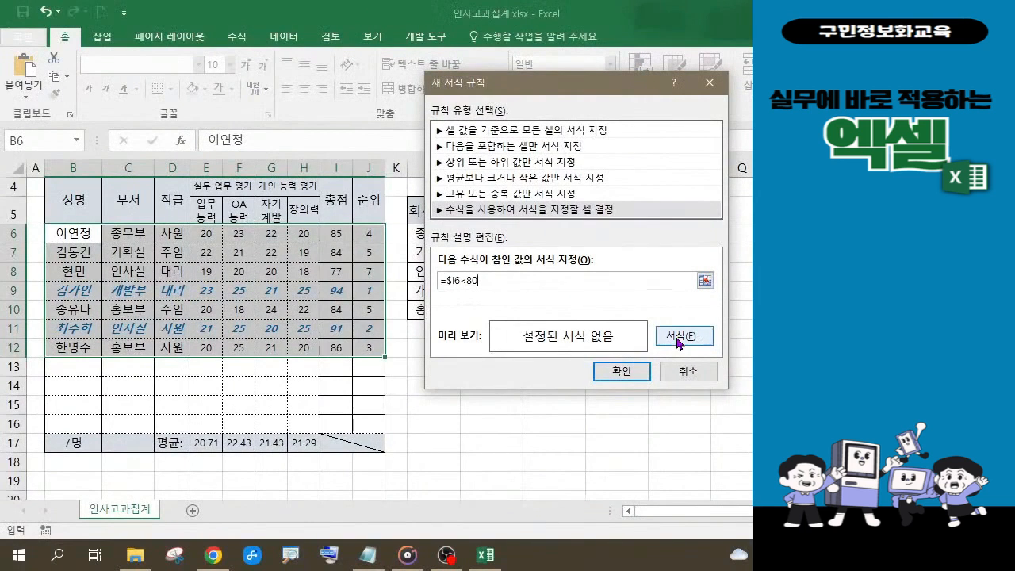
Step: Give the =$I6<80 rule a bold italic (굵은 기울임꼴) font in standard red and apply it to B6:J12
{"action": "left_click", "coordinate": [683, 336]}
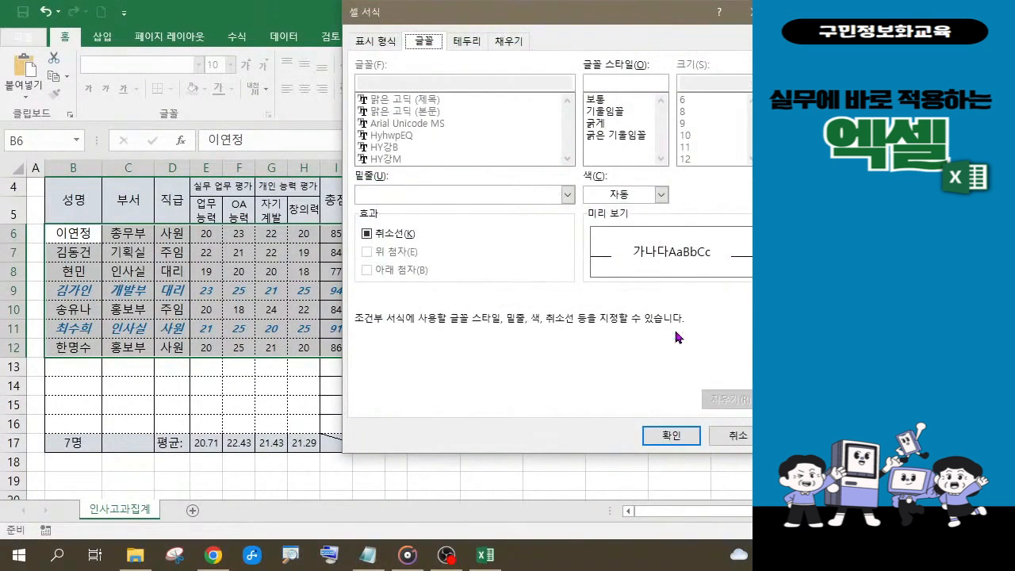
{"action": "left_click", "coordinate": [626, 137]}
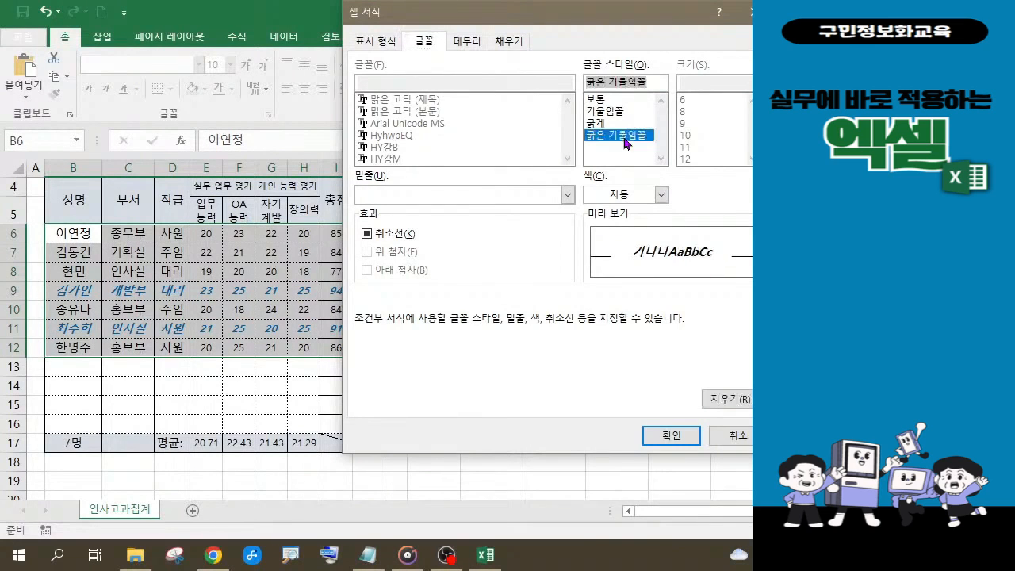
{"action": "left_click", "coordinate": [660, 194]}
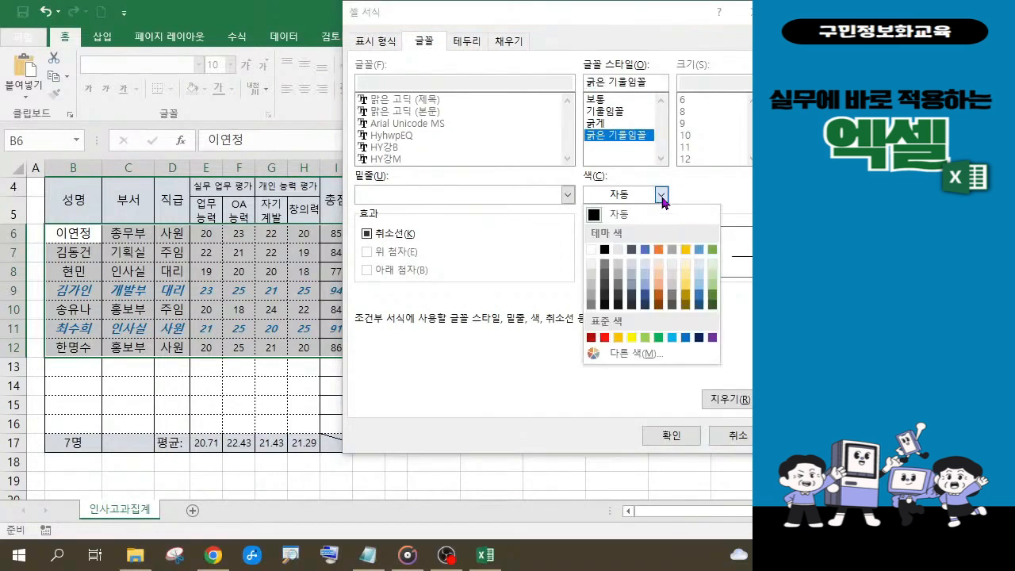
{"action": "left_click", "coordinate": [604, 338]}
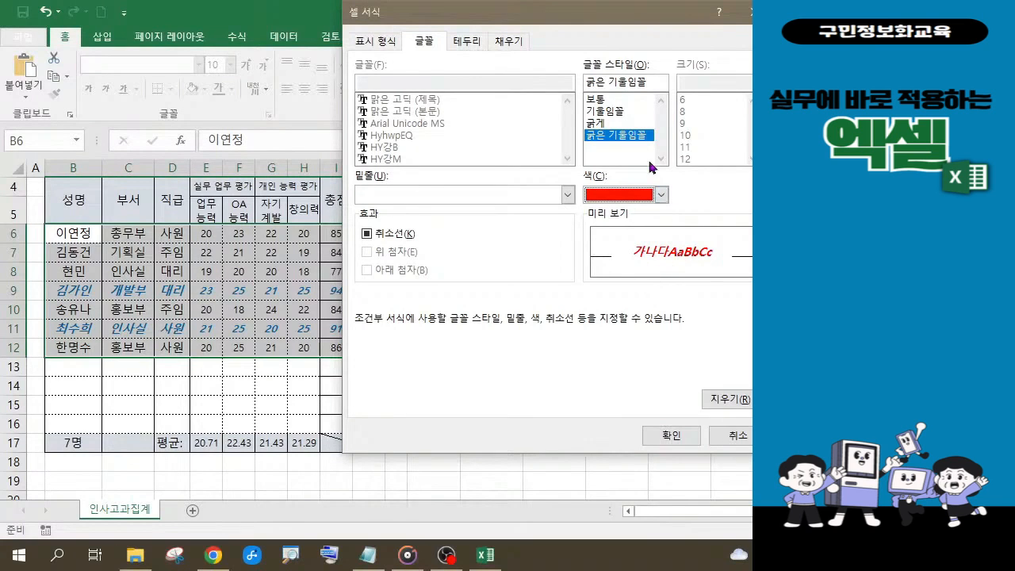
{"action": "left_click", "coordinate": [672, 436]}
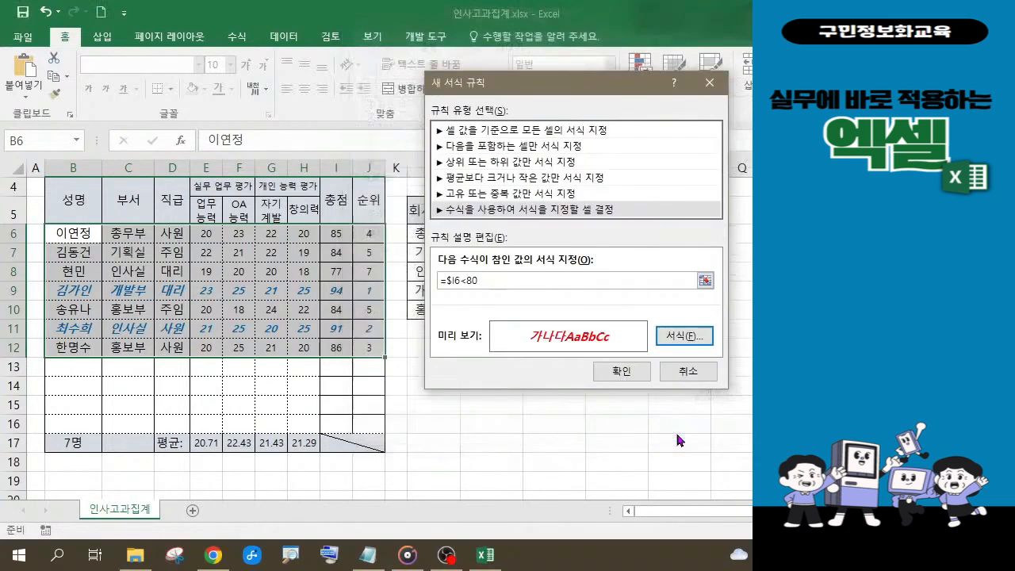
{"action": "left_click", "coordinate": [633, 373]}
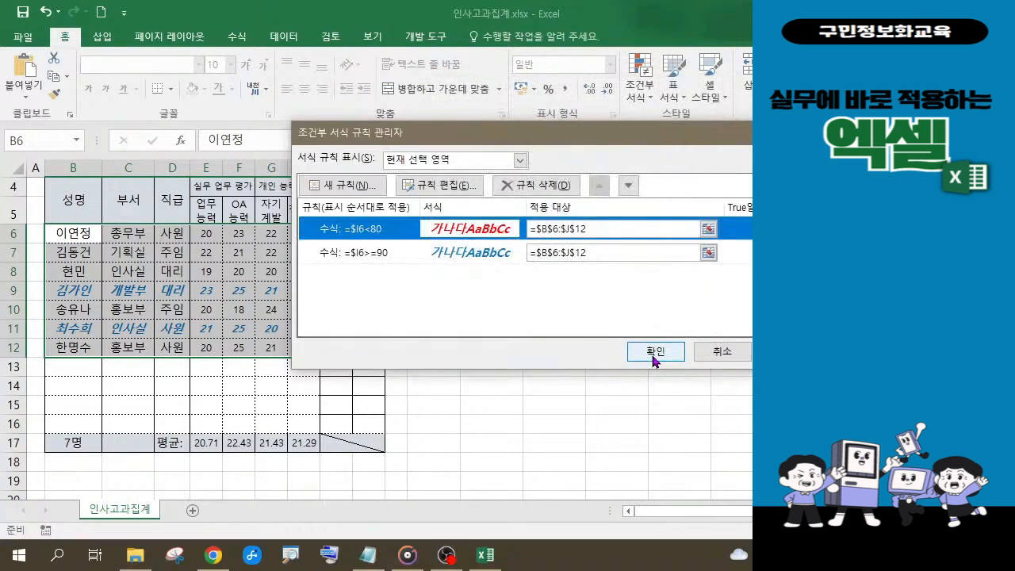
{"action": "left_click", "coordinate": [654, 351]}
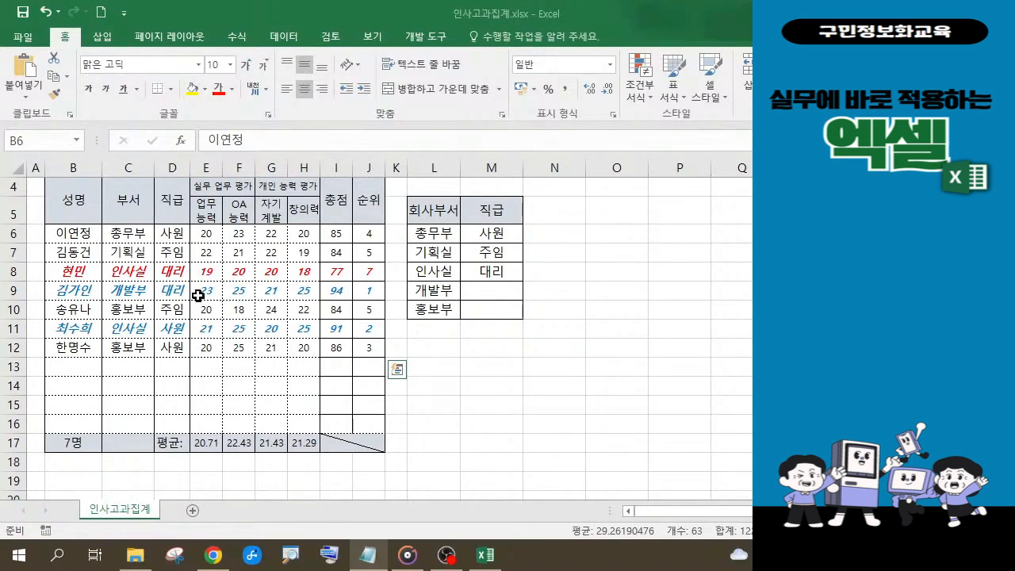
Step: Delete both conditional formatting rules, =$I6<80 and =$I6>=90, from the range B6:J12 and apply the change
{"action": "key", "text": "ctrl+shift+Down"}
{"action": "key", "text": "ctrl+shift+Right"}
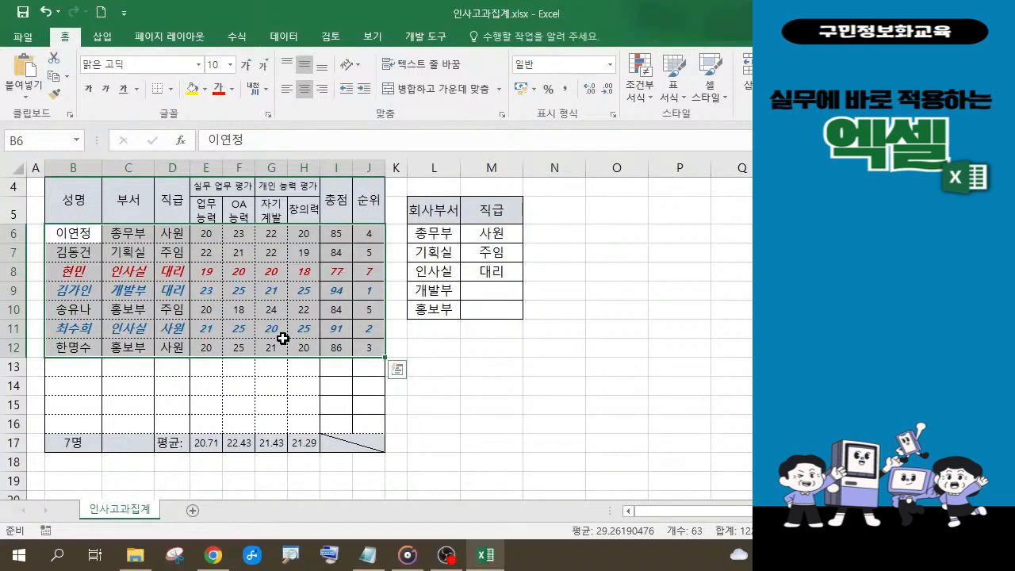
{"action": "left_click", "coordinate": [651, 101]}
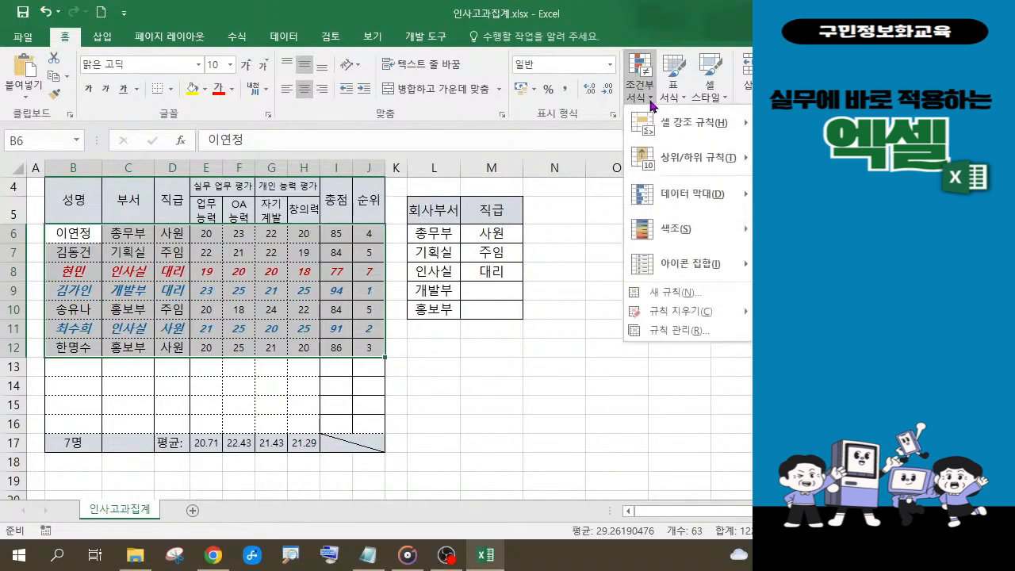
{"action": "left_click", "coordinate": [654, 329]}
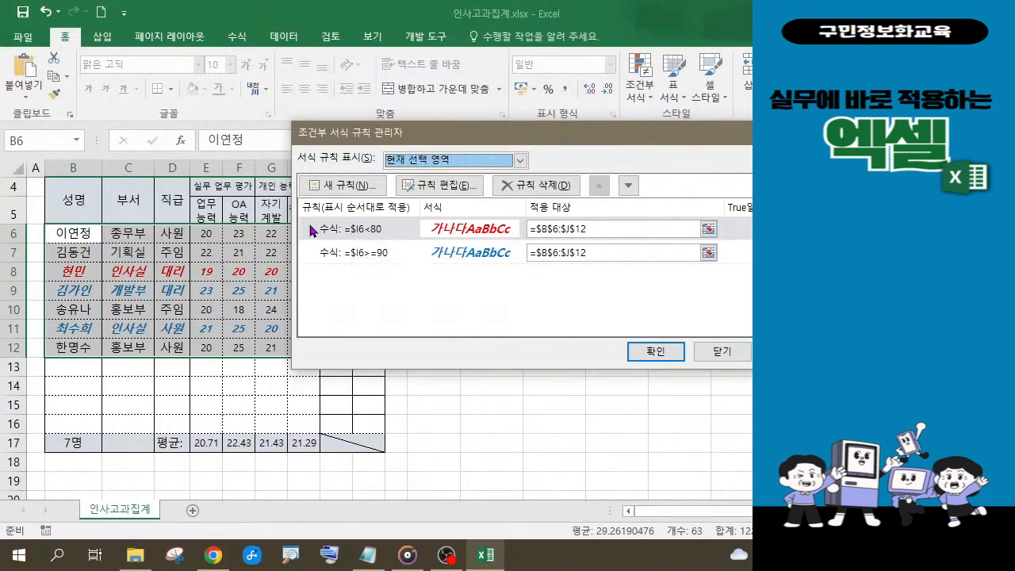
{"action": "left_click", "coordinate": [529, 191]}
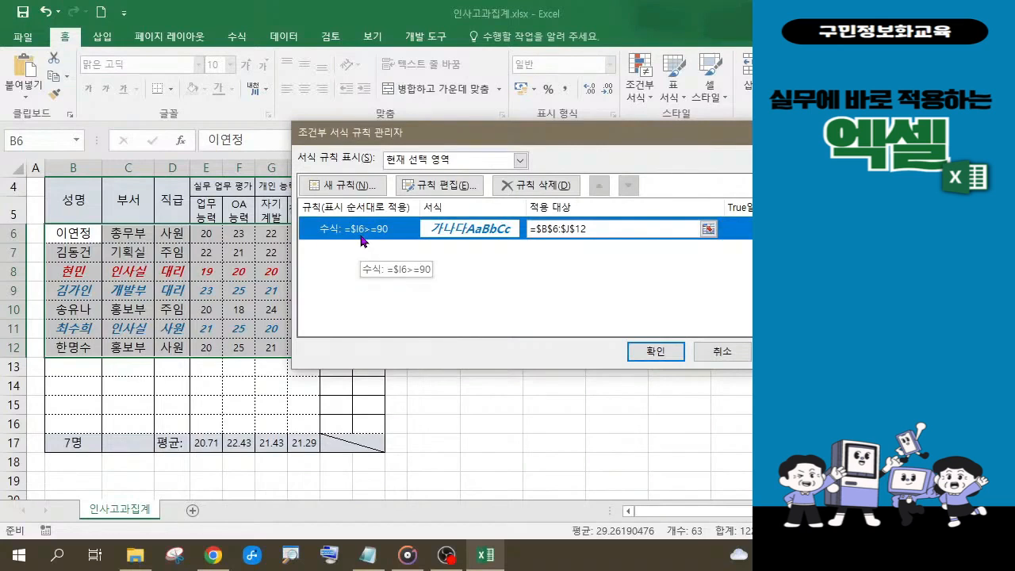
{"action": "left_click", "coordinate": [533, 186]}
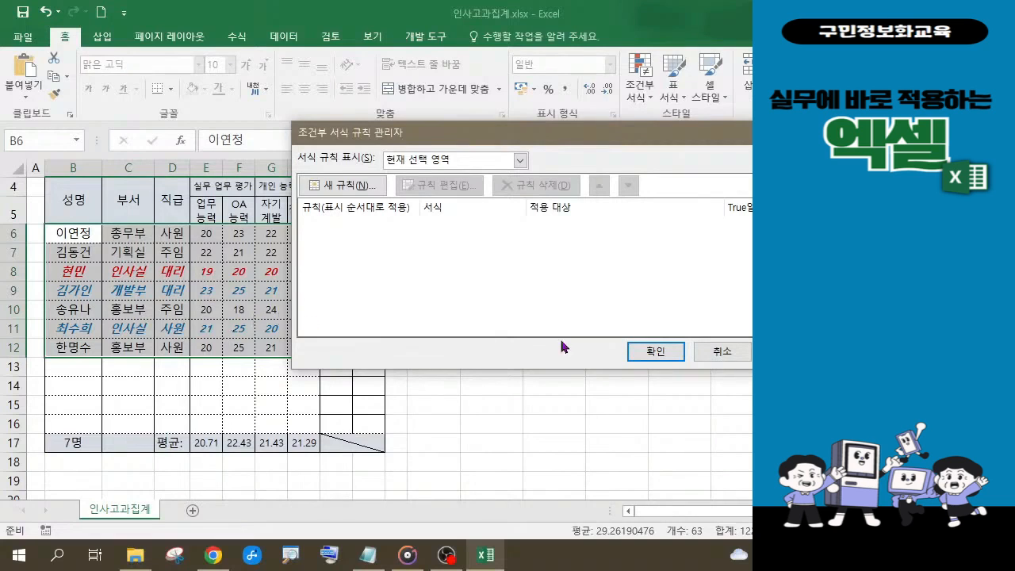
{"action": "left_click", "coordinate": [656, 351]}
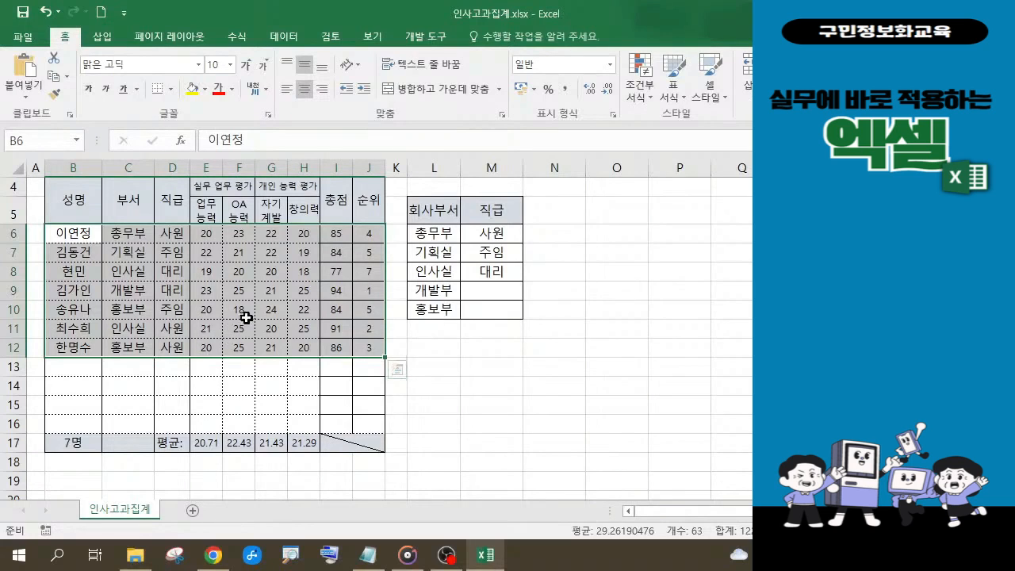
Step: Create a new conditional formatting rule for B6:J12 of the formula-based type (수식을 사용하여 서식을 지정할 셀 결정)
{"action": "left_click", "coordinate": [643, 104]}
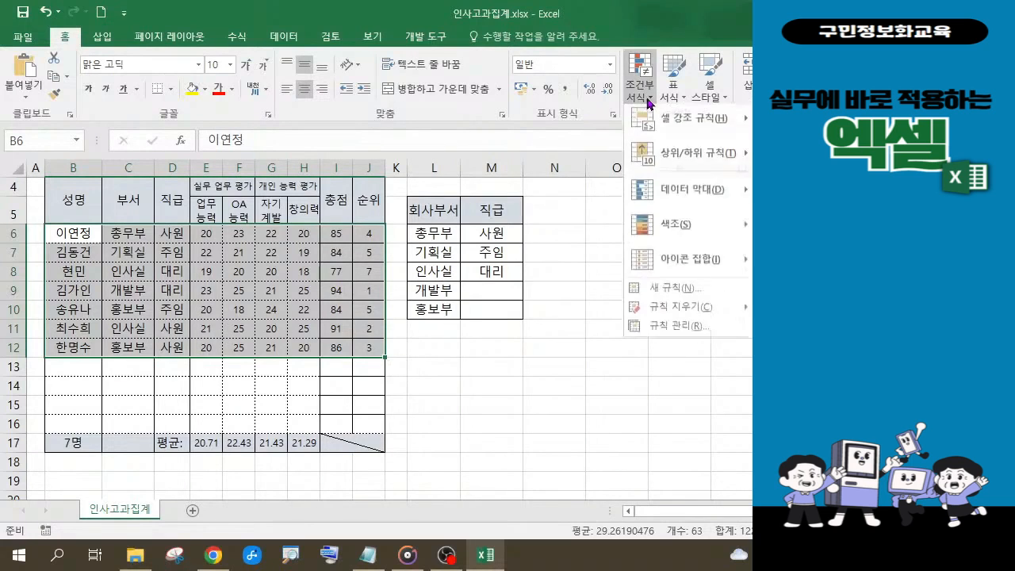
{"action": "left_click", "coordinate": [672, 293]}
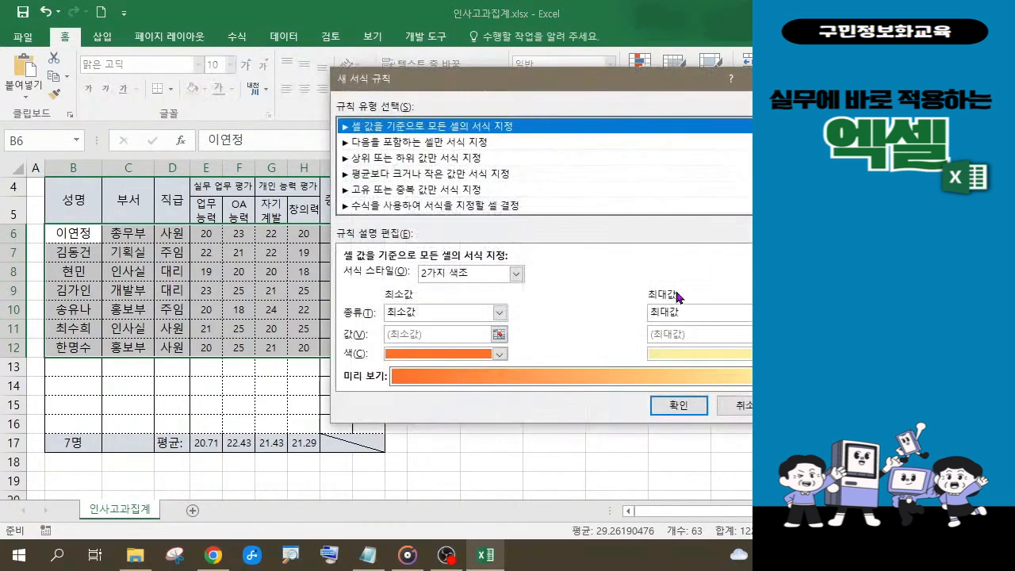
{"action": "left_click", "coordinate": [446, 206]}
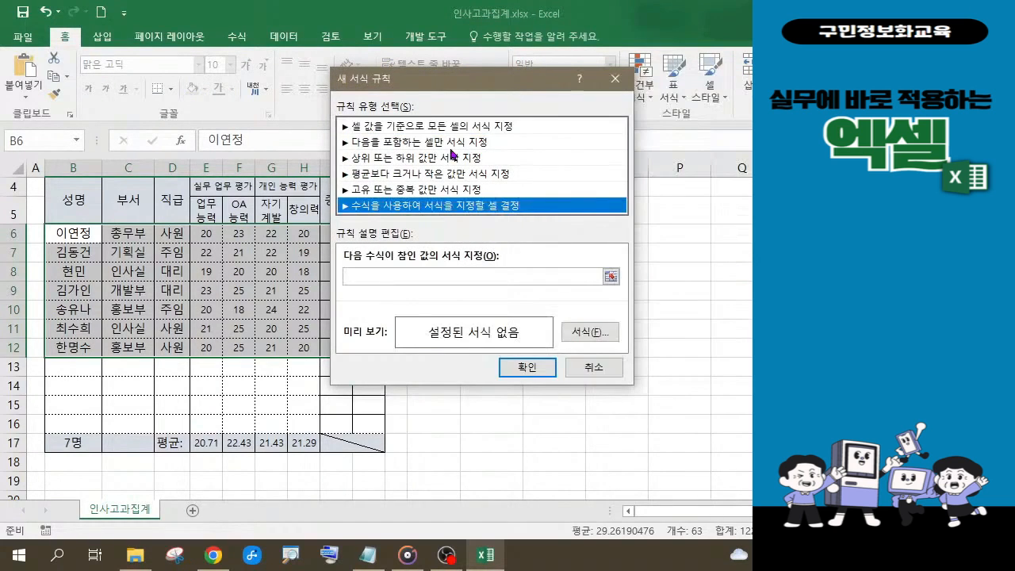
{"action": "left_click_drag", "start_coordinate": [524, 98], "coordinate": [559, 98]}
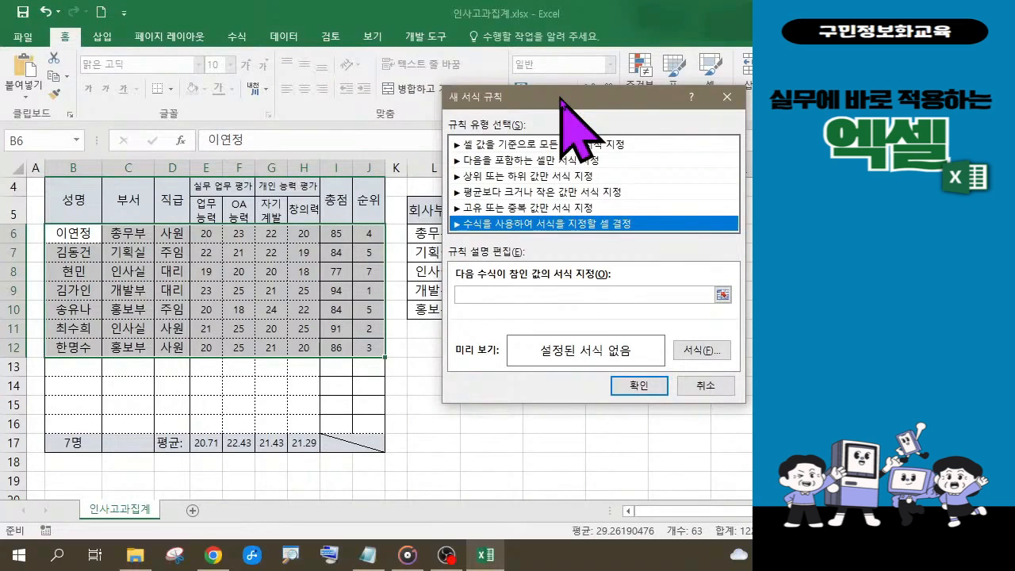
Step: Enter =$I6>=85 as the new rule's formula, with the 총점 column absolute and the row relative
{"action": "left_click", "coordinate": [487, 291]}
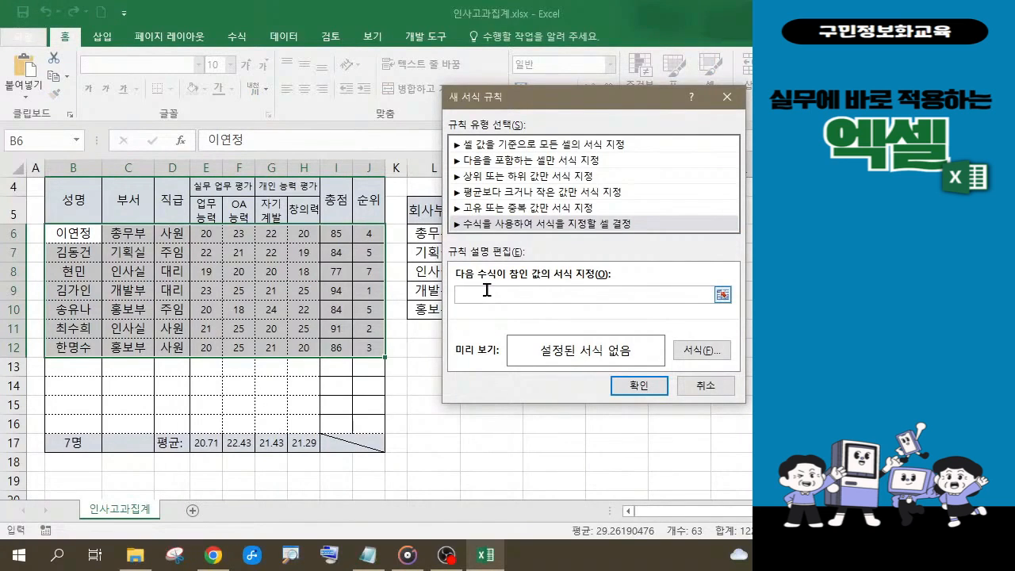
{"action": "type", "text": "="}
{"action": "left_click", "coordinate": [341, 234]}
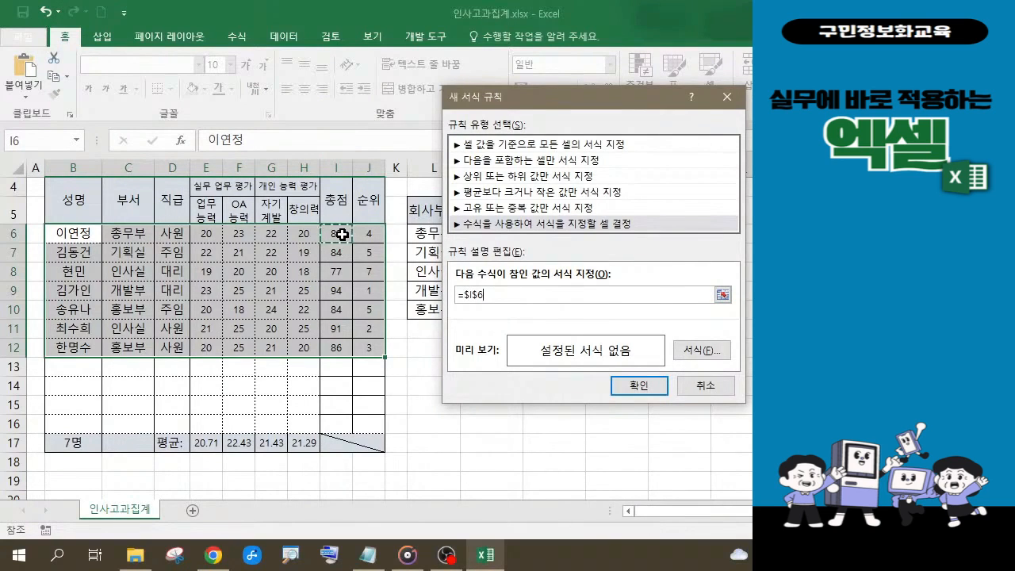
{"action": "left_click", "coordinate": [471, 291]}
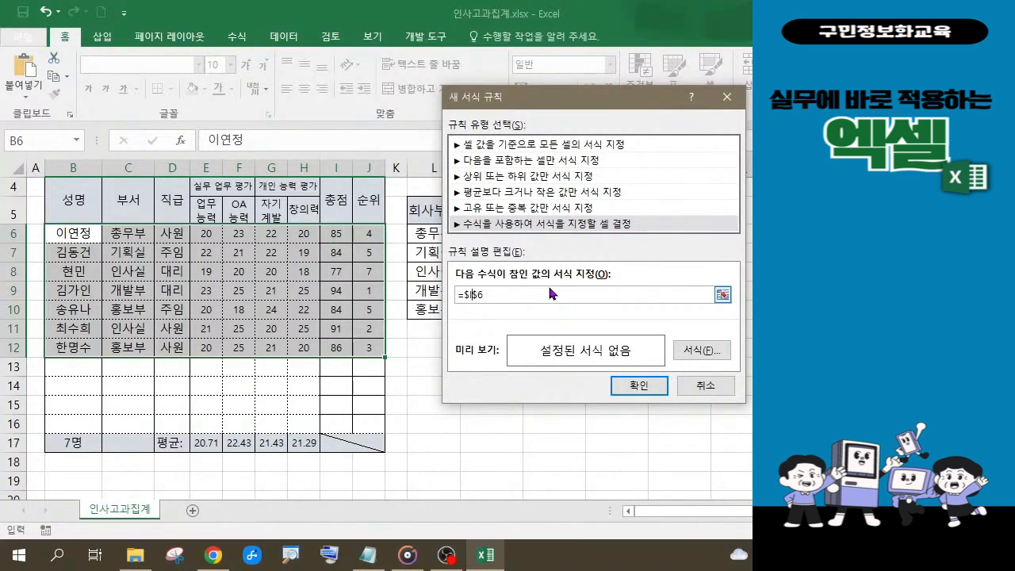
{"action": "key", "text": "Delete"}
{"action": "type", "text": ">=85"}
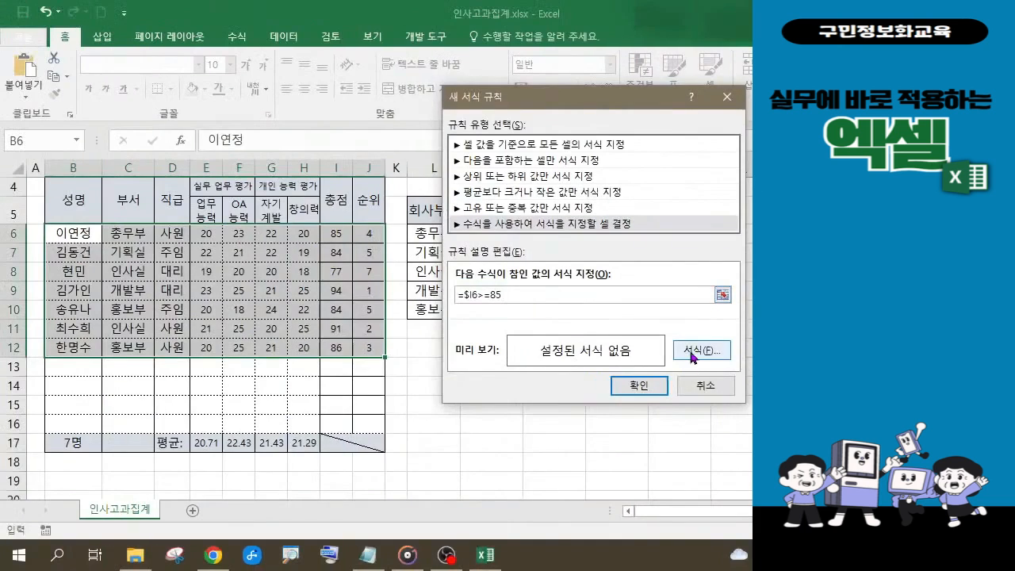
Step: Give the =$I6>=85 rule a standard green background fill, keeping the pattern colour automatic (자동)
{"action": "left_click", "coordinate": [815, 382]}
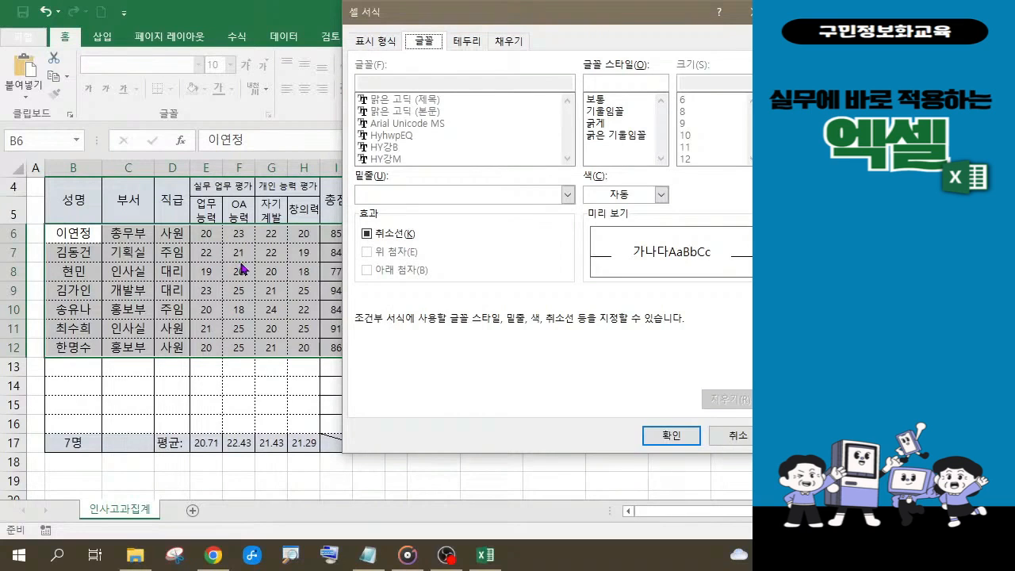
{"action": "left_click", "coordinate": [505, 46]}
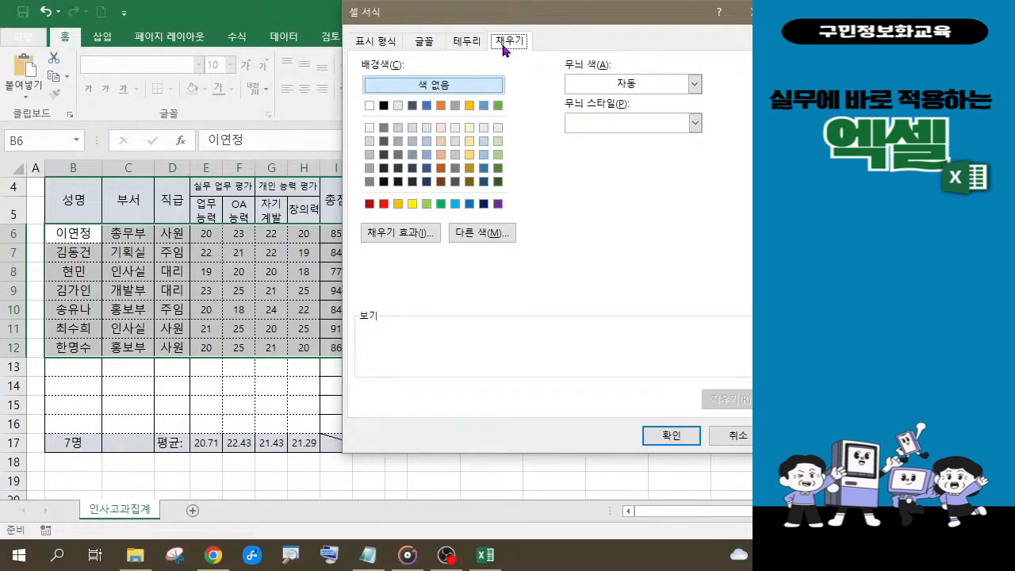
{"action": "left_click", "coordinate": [440, 204]}
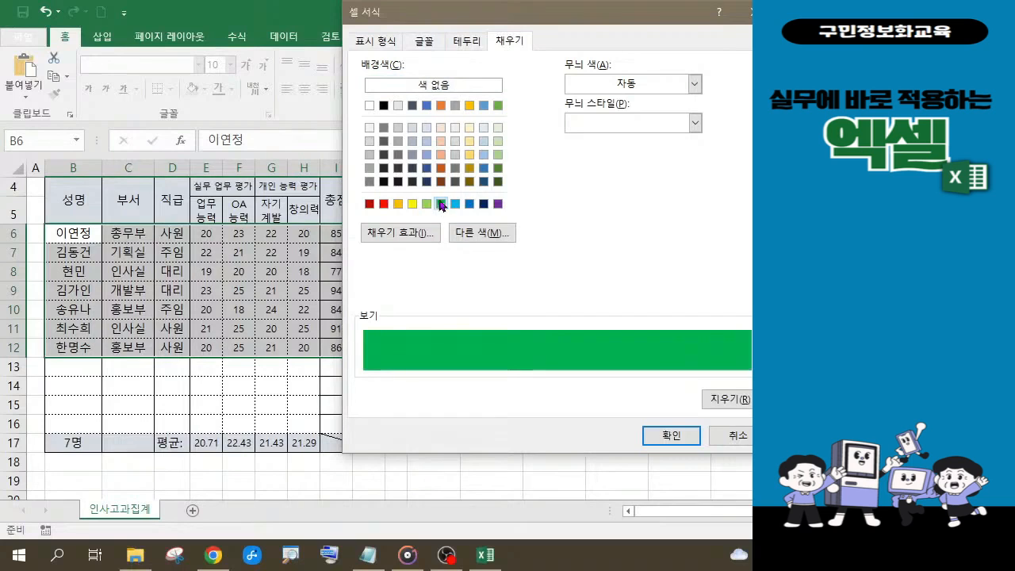
{"action": "left_click", "coordinate": [695, 84]}
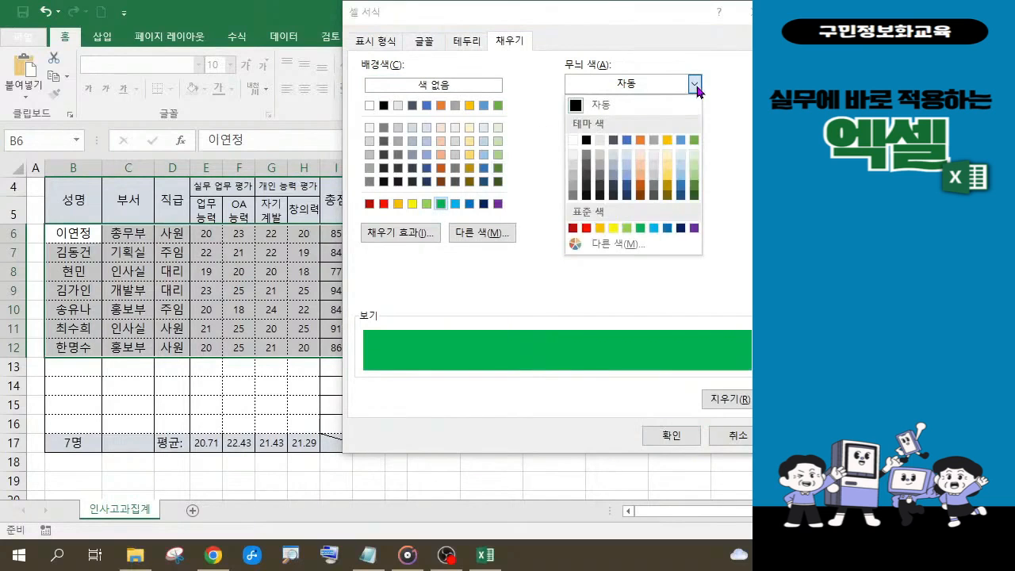
{"action": "left_click", "coordinate": [695, 84]}
Step: Set the rule's fill pattern style (무늬 스타일) to the thin reverse diagonal stripe and accept the cell format
{"action": "left_click", "coordinate": [695, 123]}
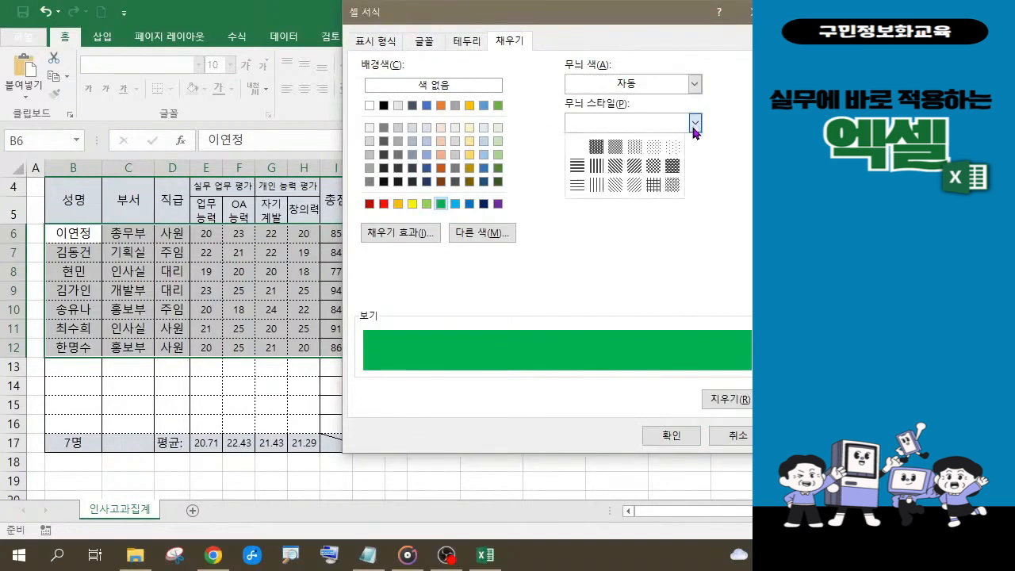
{"action": "left_click", "coordinate": [653, 185]}
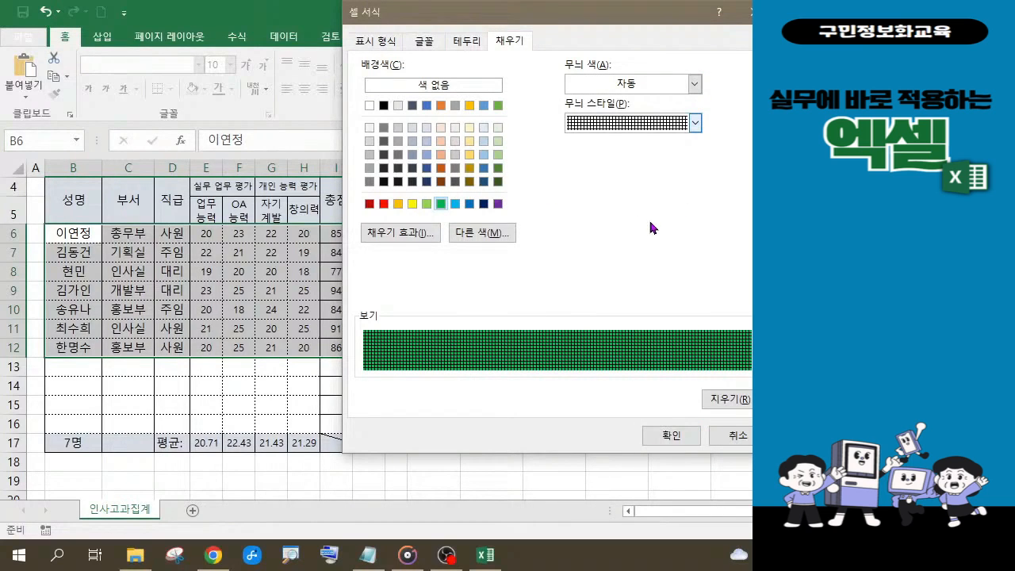
{"action": "left_click", "coordinate": [695, 124]}
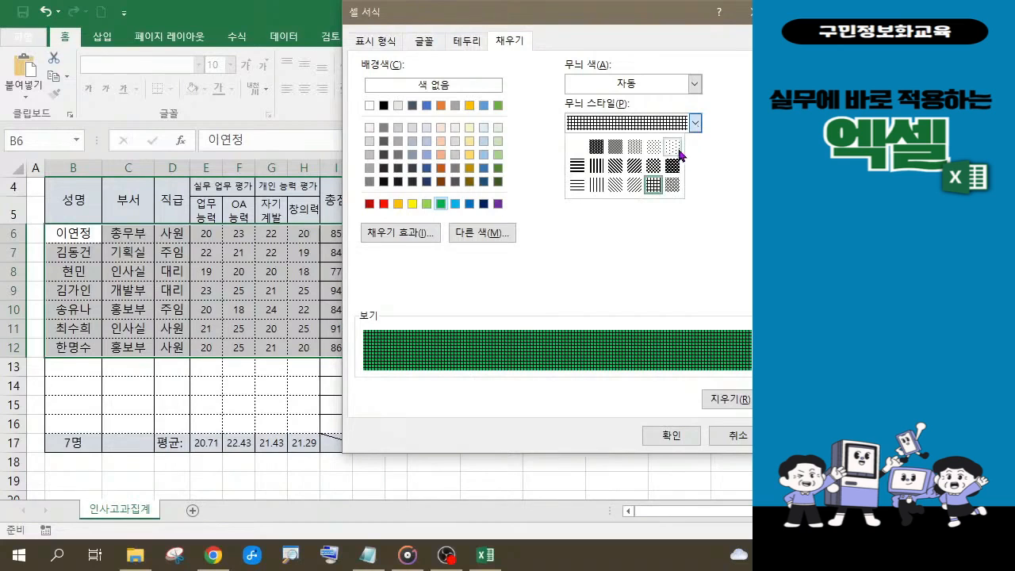
{"action": "left_click", "coordinate": [614, 184]}
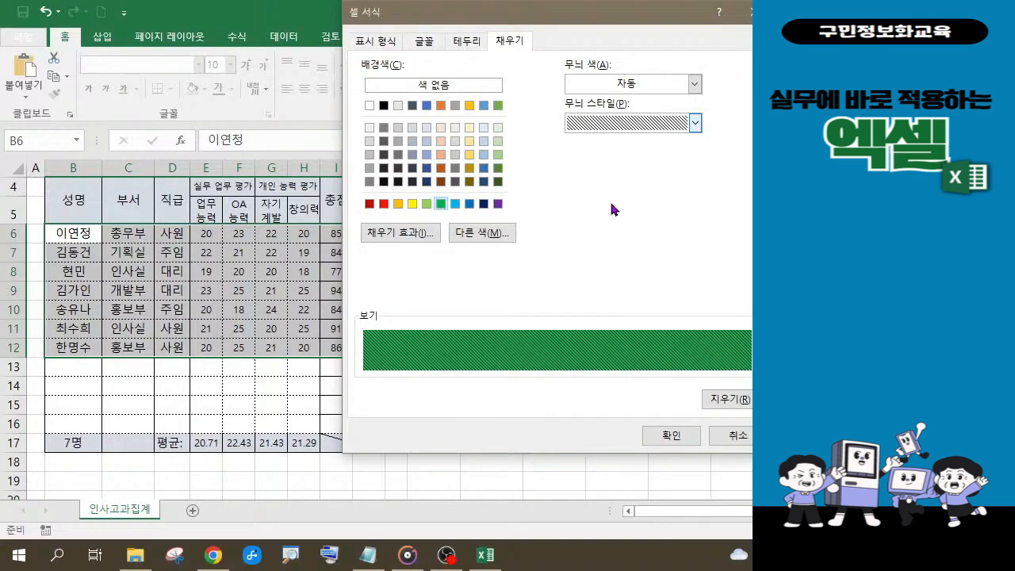
{"action": "left_click", "coordinate": [667, 436]}
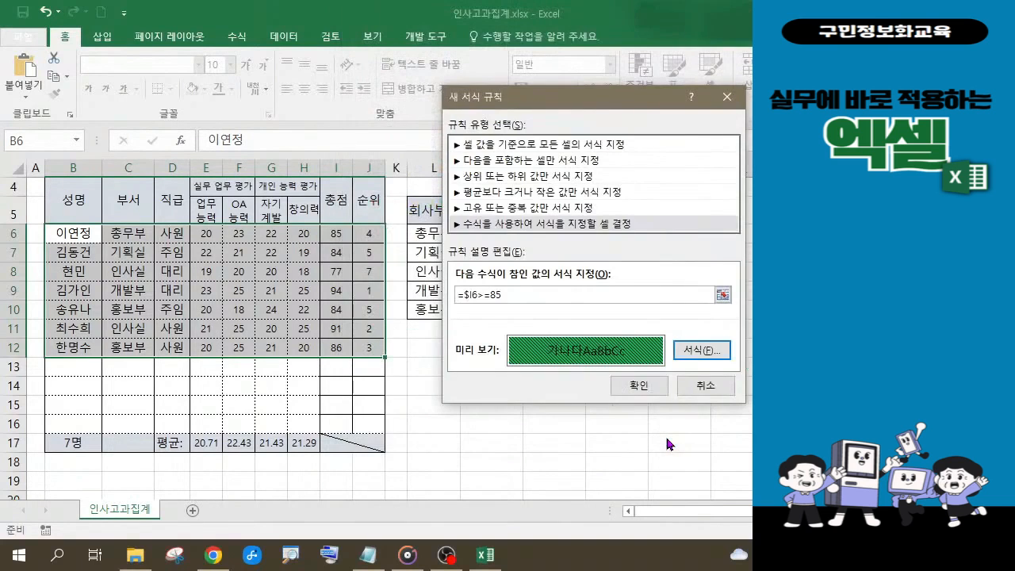
Step: Apply the new =$I6>=85 rule to B6:J12, deselect the range by selecting N15, and save the workbook
{"action": "left_click", "coordinate": [641, 384]}
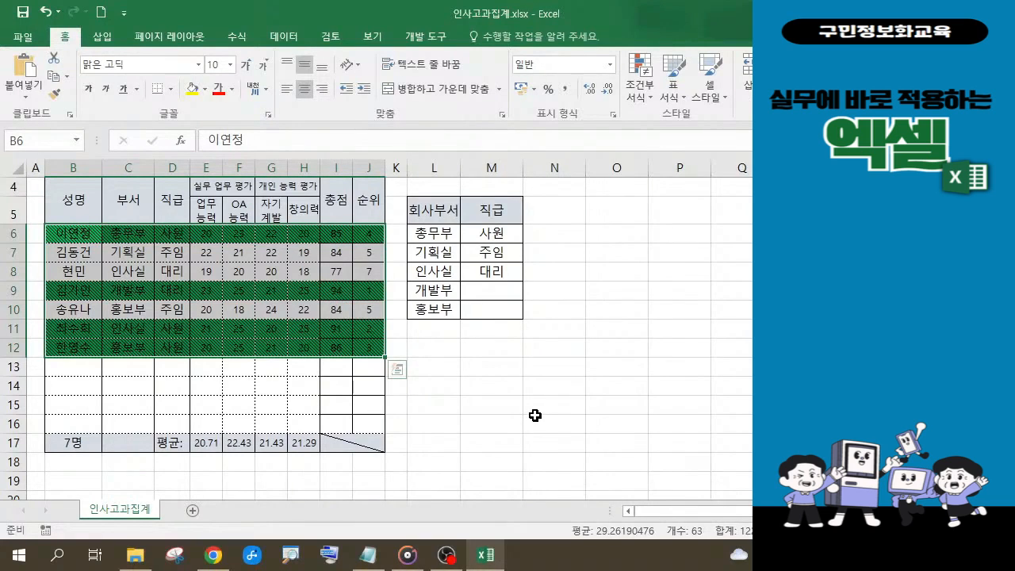
{"action": "left_click", "coordinate": [535, 407]}
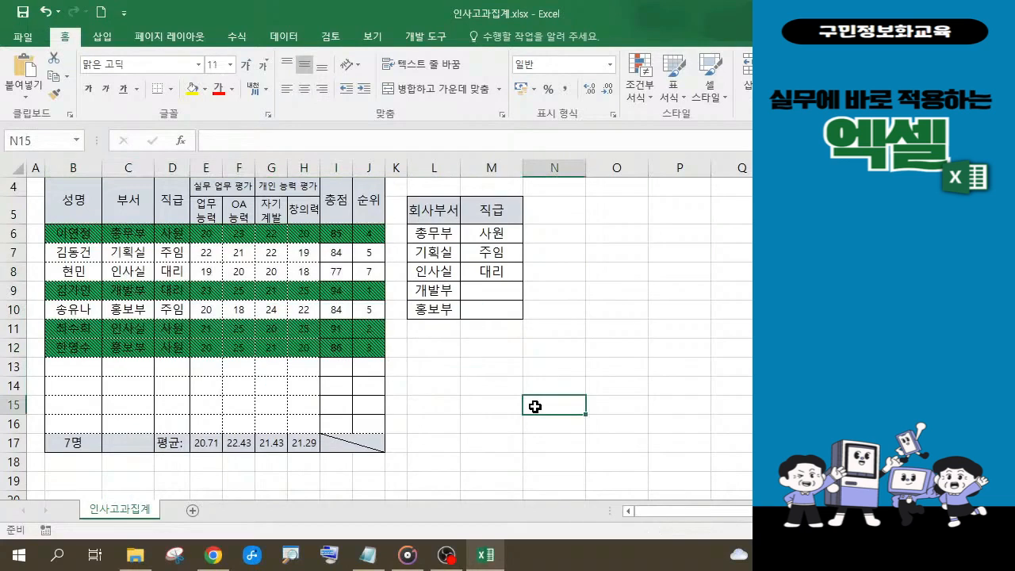
{"action": "left_click", "coordinate": [29, 22]}
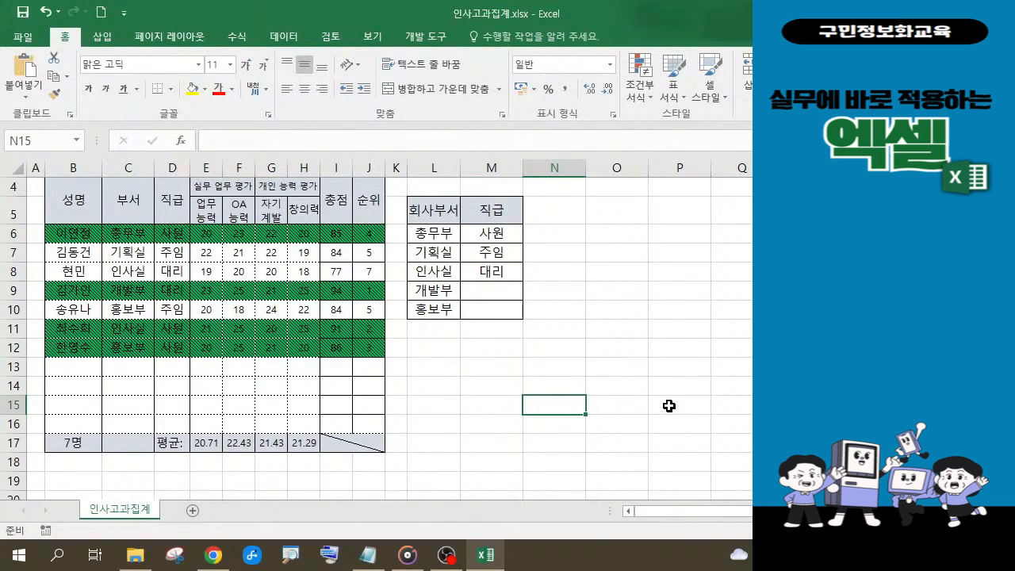